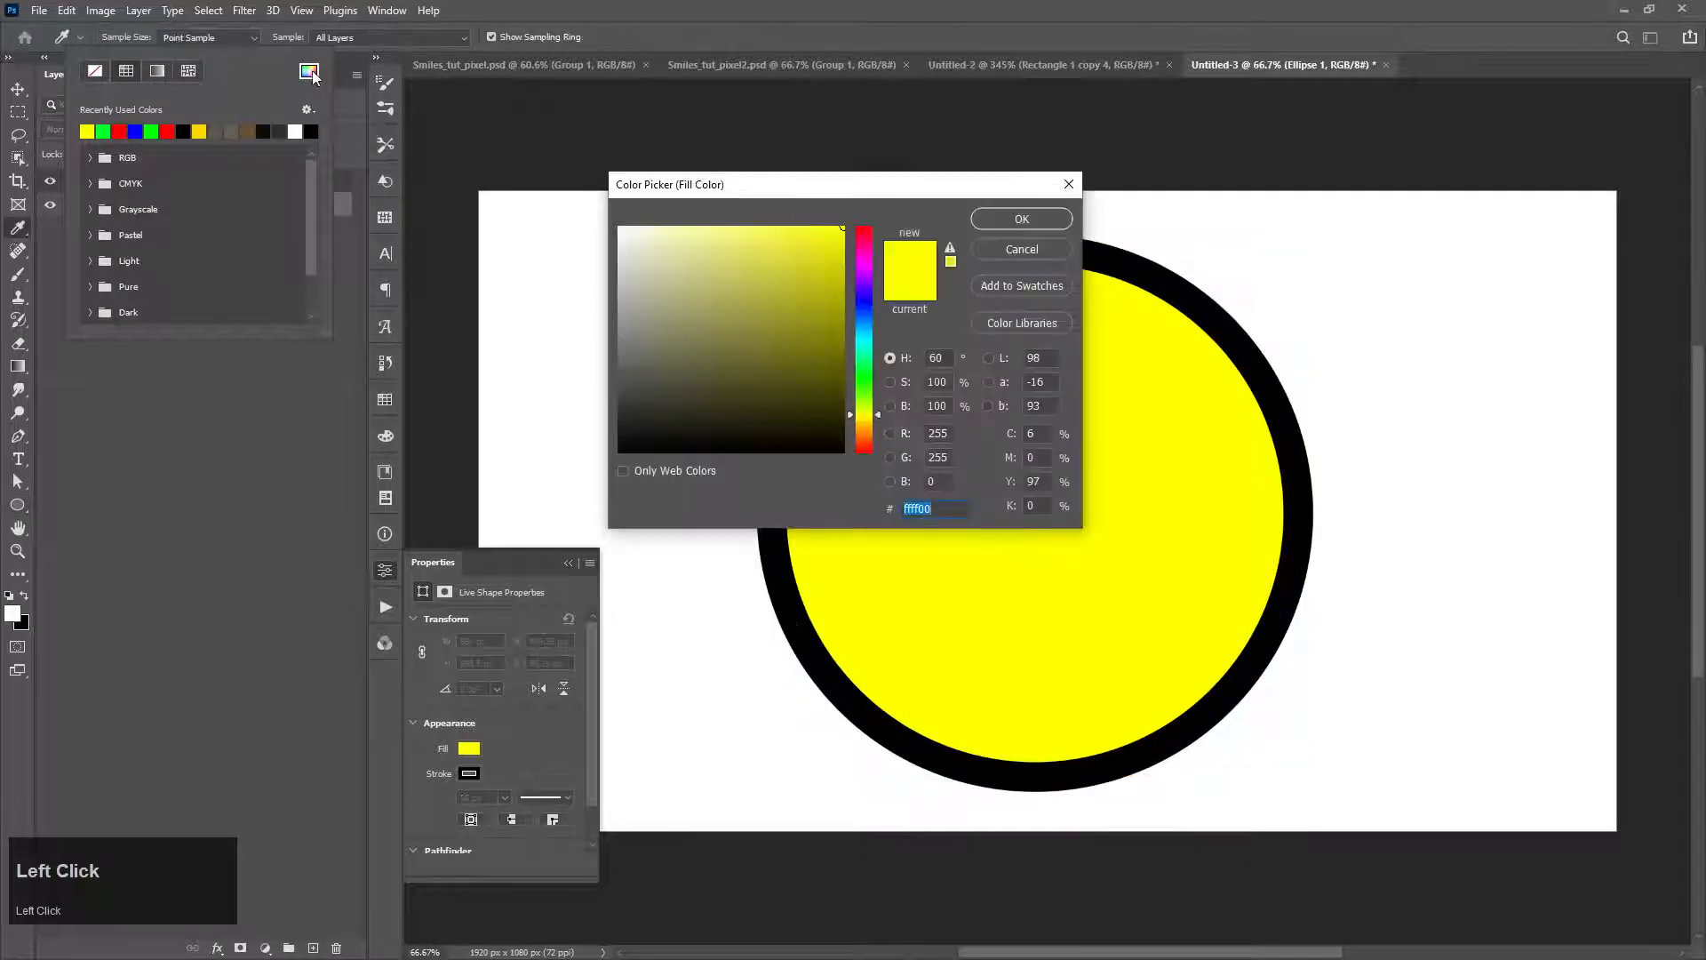
Step: Set the large circle's fill to yellow #ffea00
drag(858, 423, 859, 427)
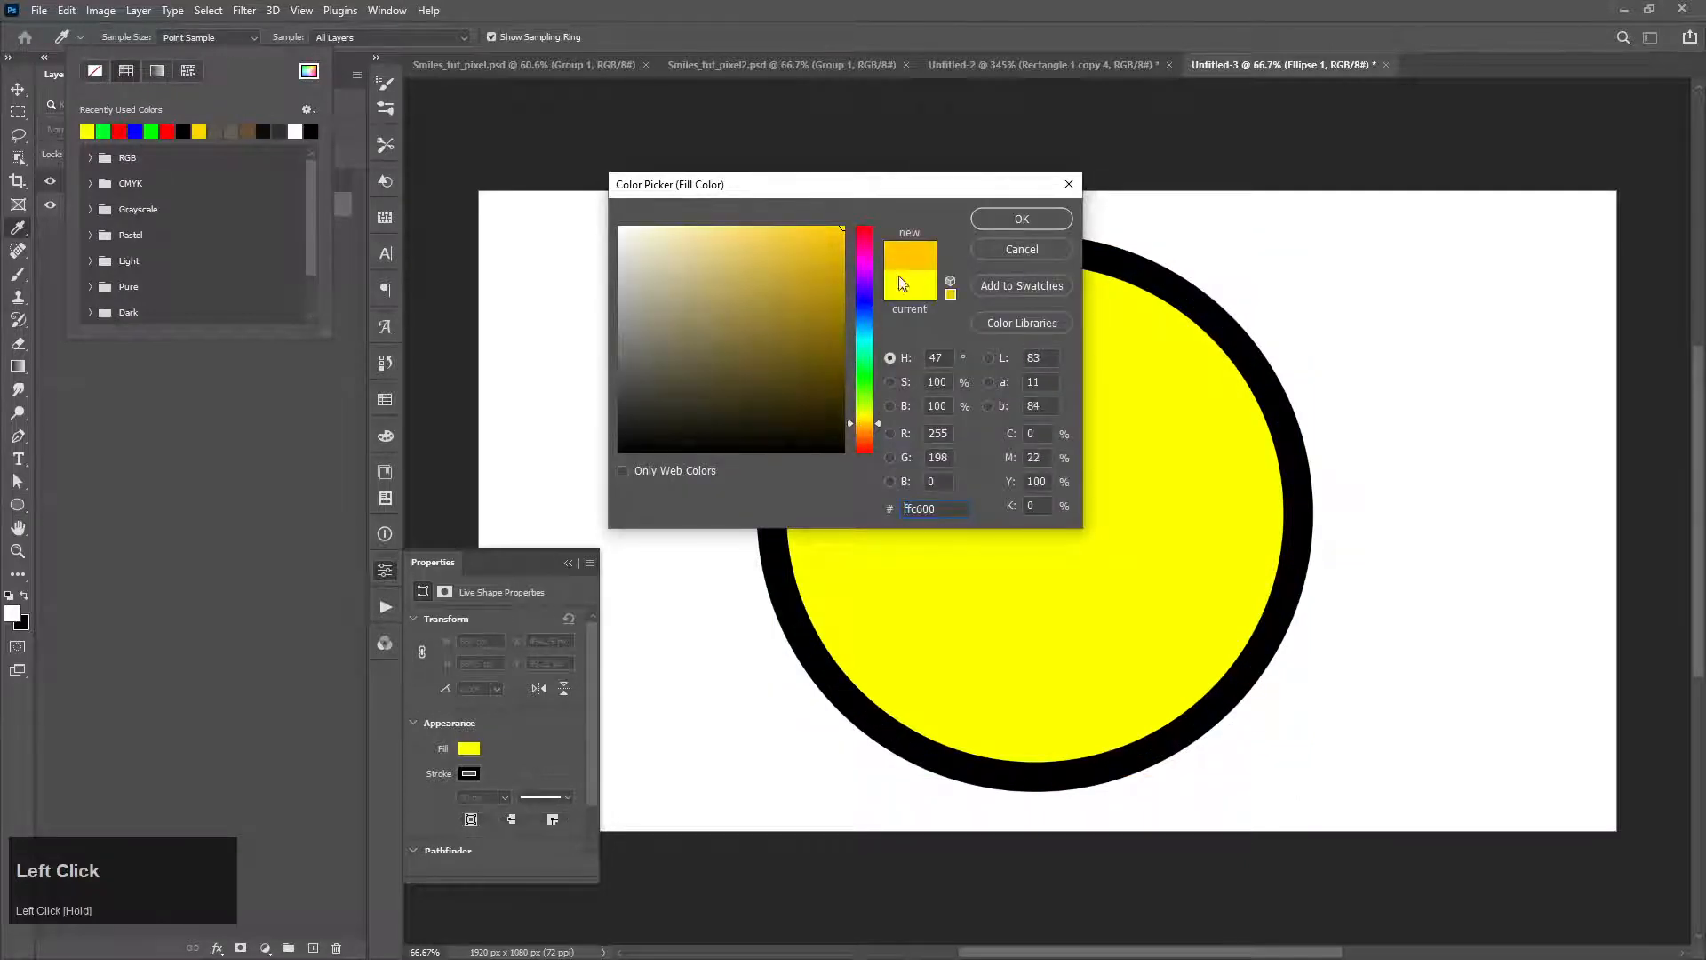
click(988, 217)
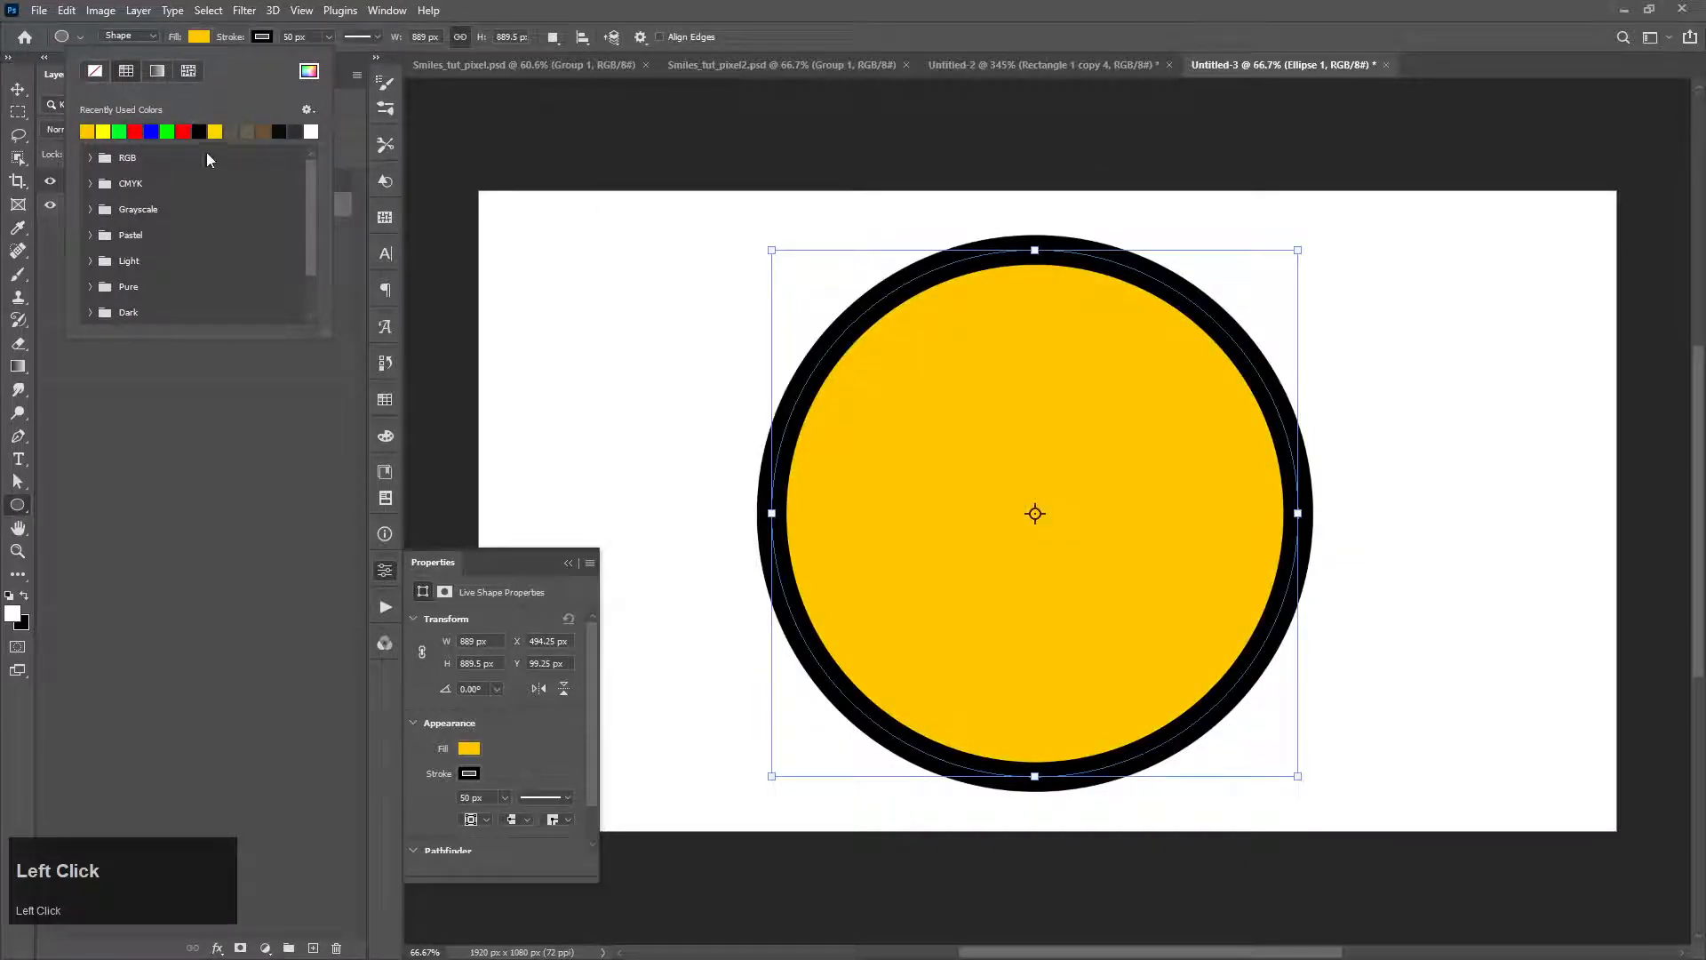
click(307, 72)
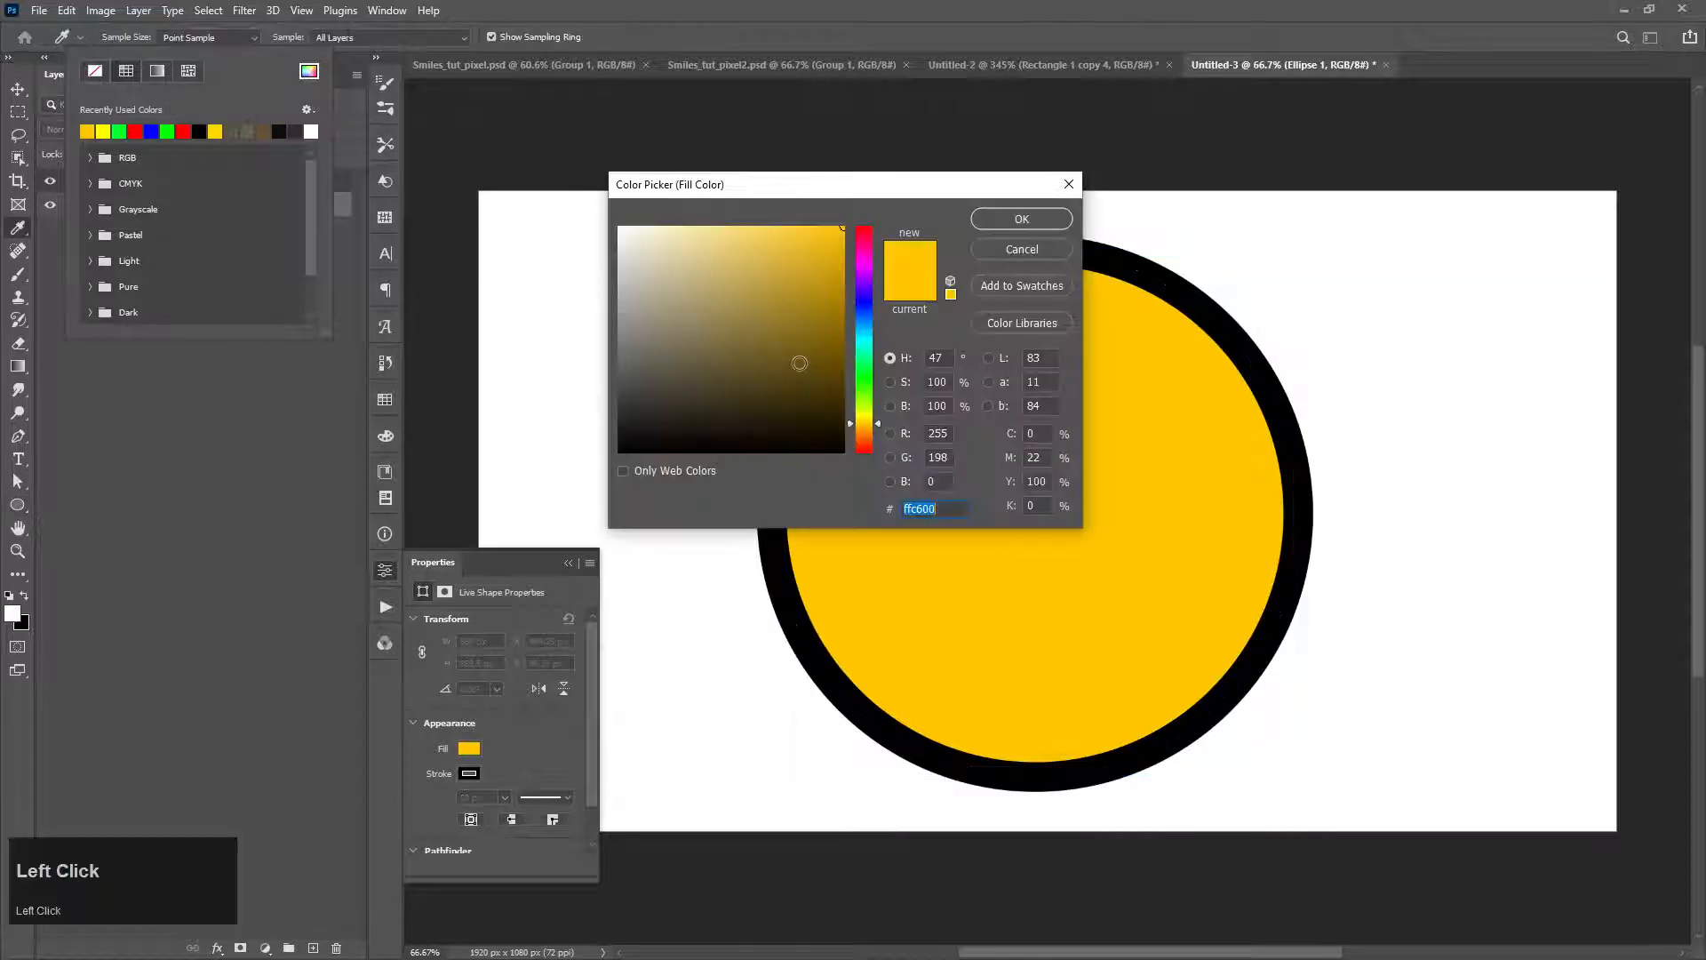
click(869, 421)
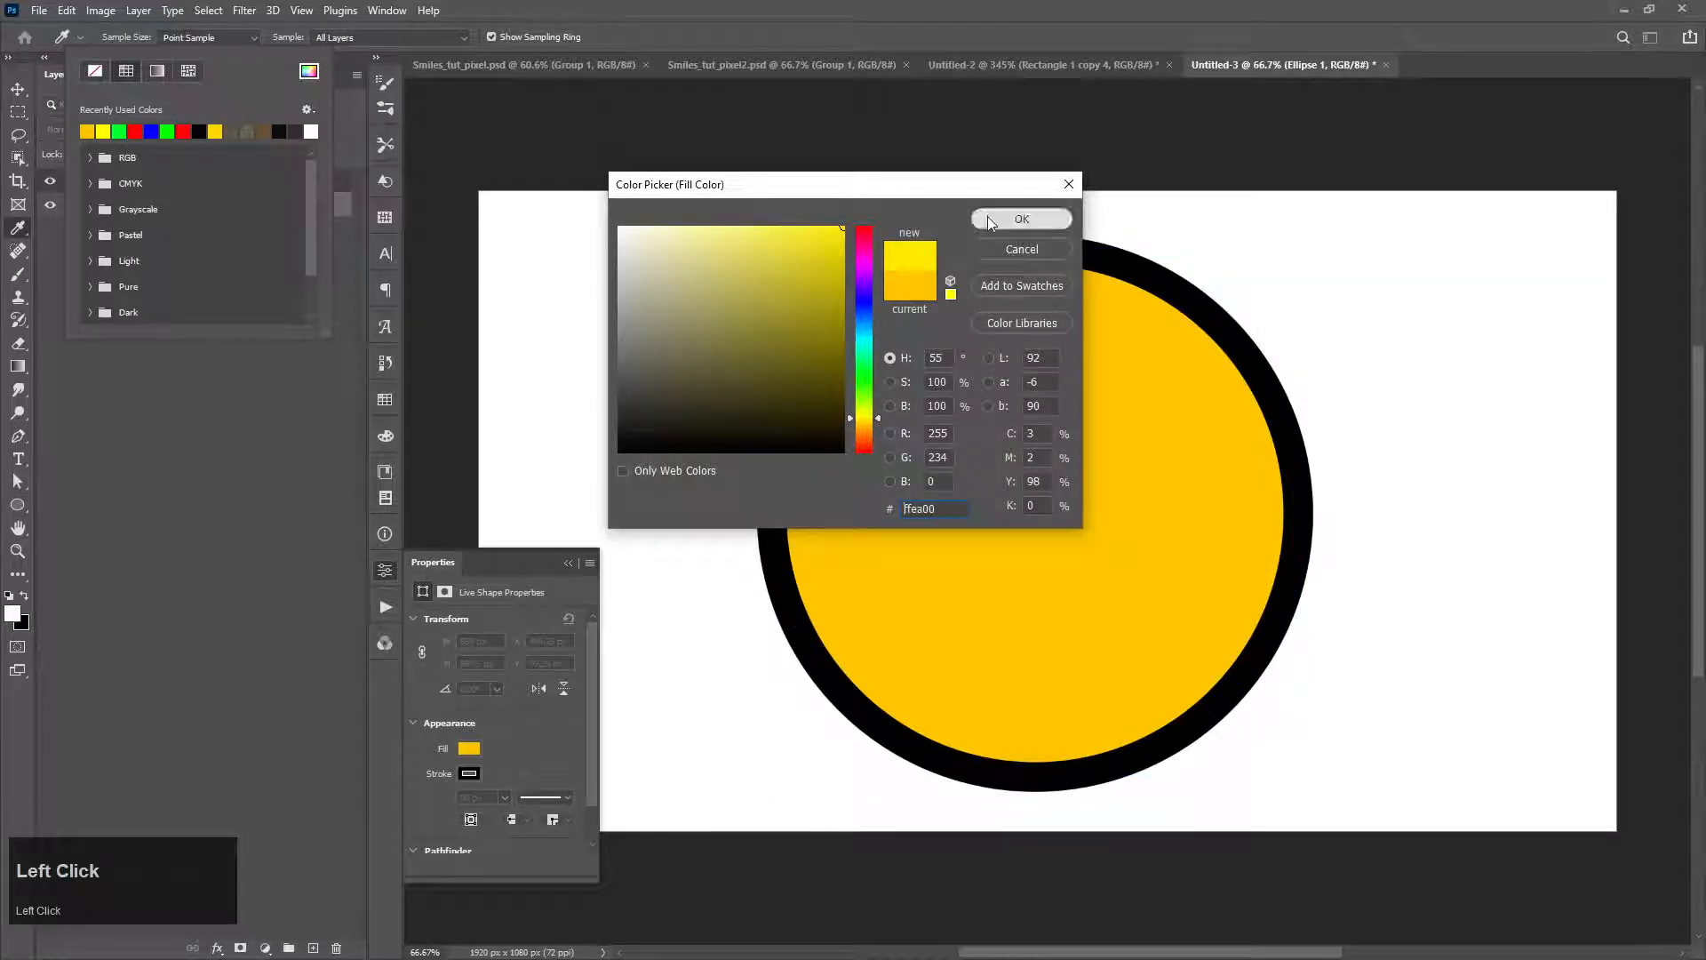
click(987, 215)
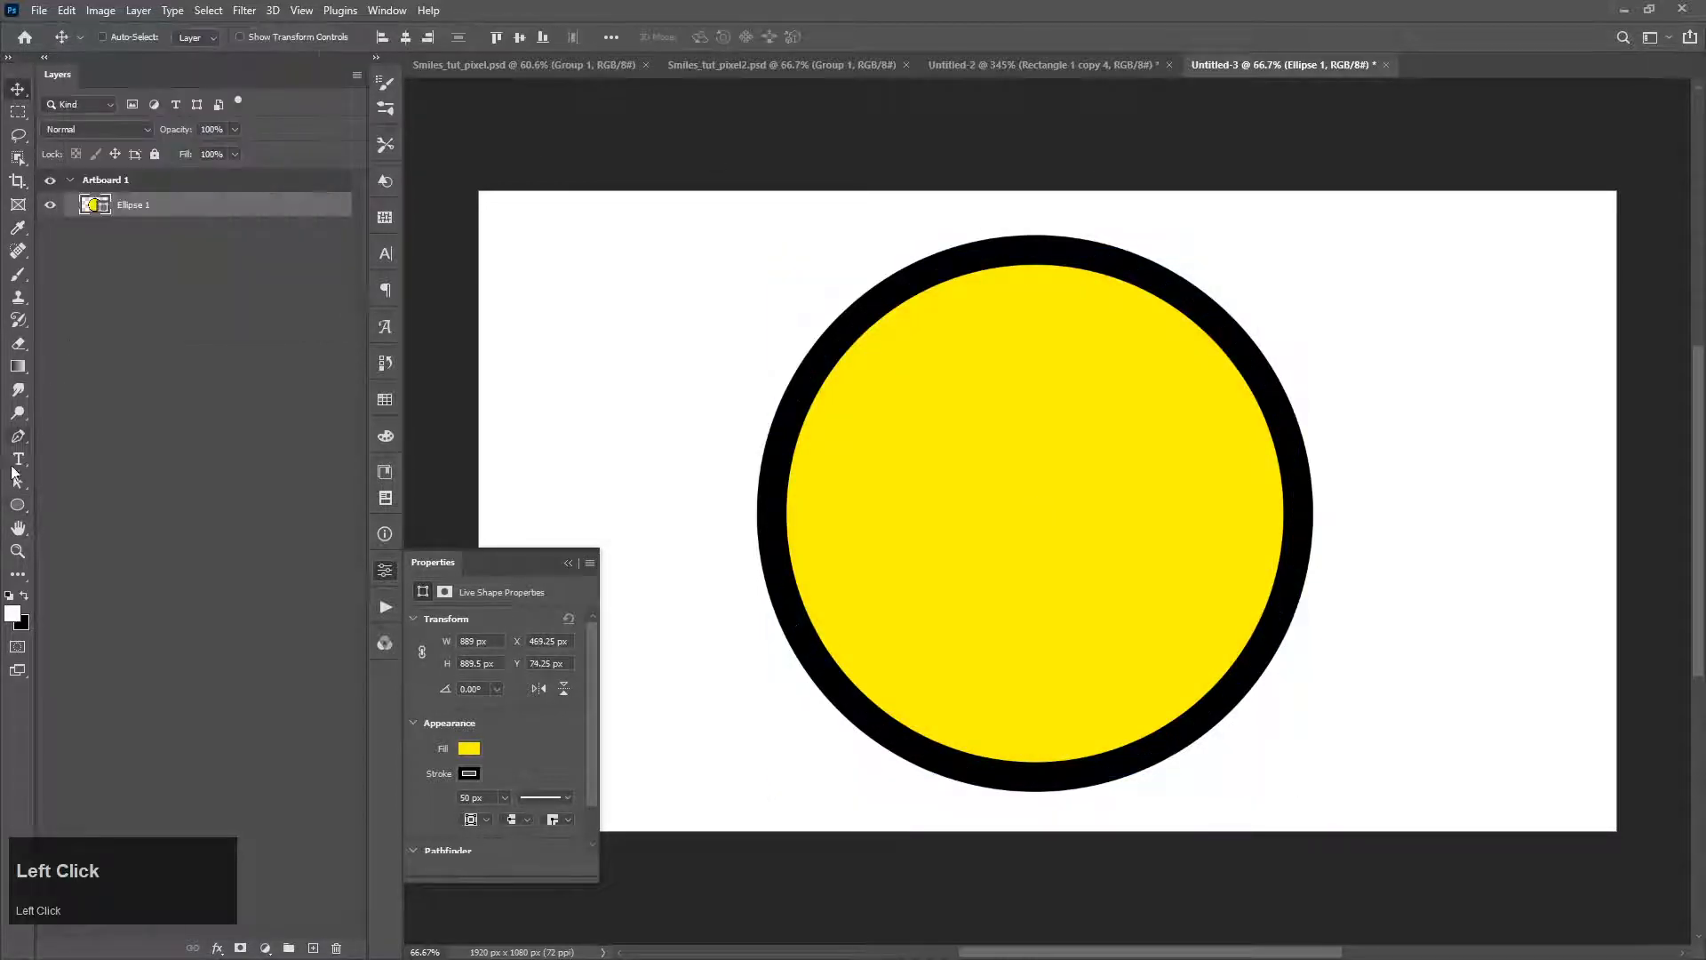
Step: Draw a vertical ellipse of about 71 by 181 px beside the face and give it a black fill without a stroke
drag(18, 505, 60, 538)
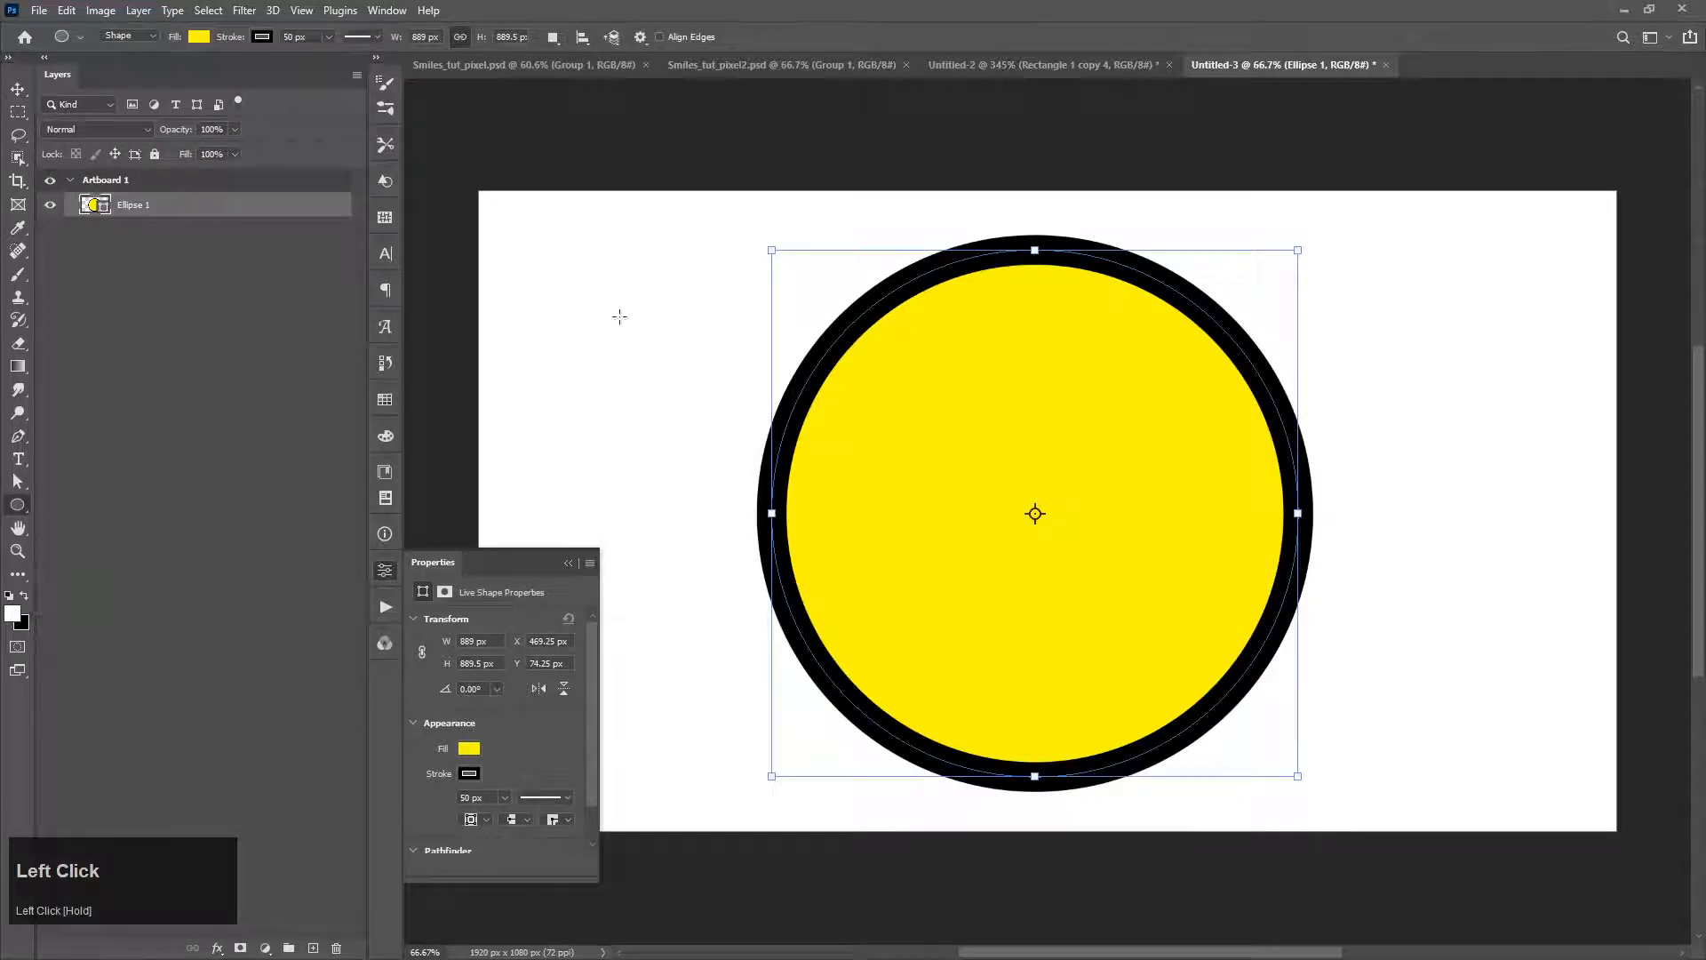
drag(626, 271, 667, 378)
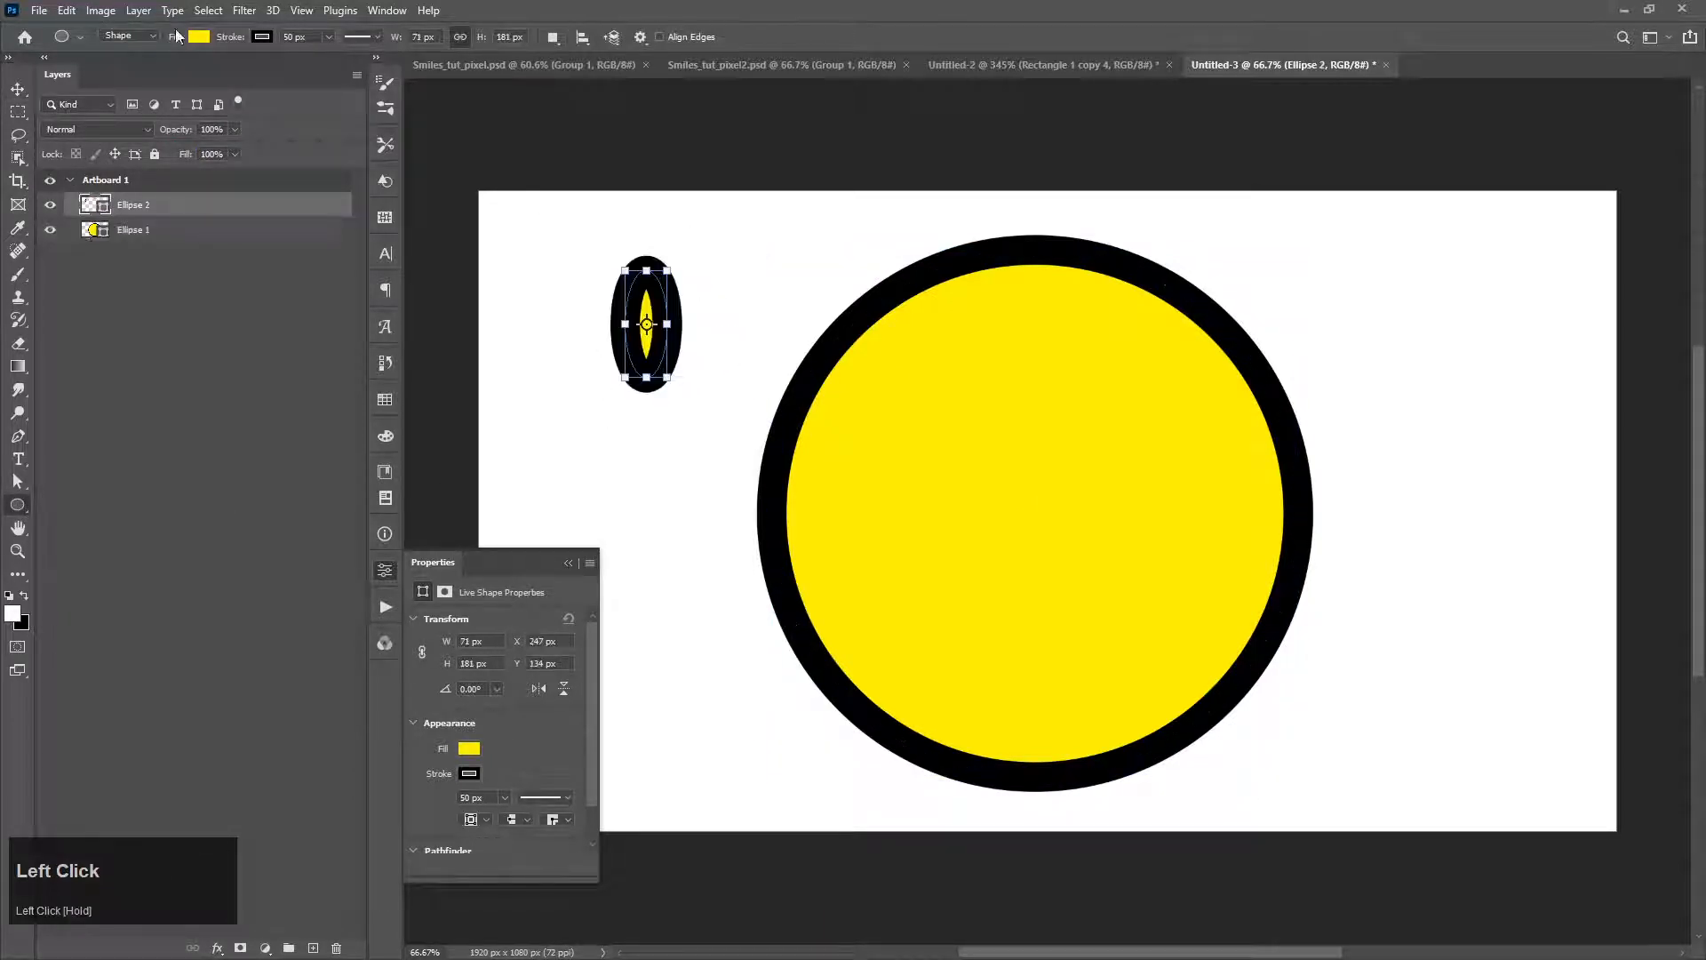
click(198, 37)
click(211, 132)
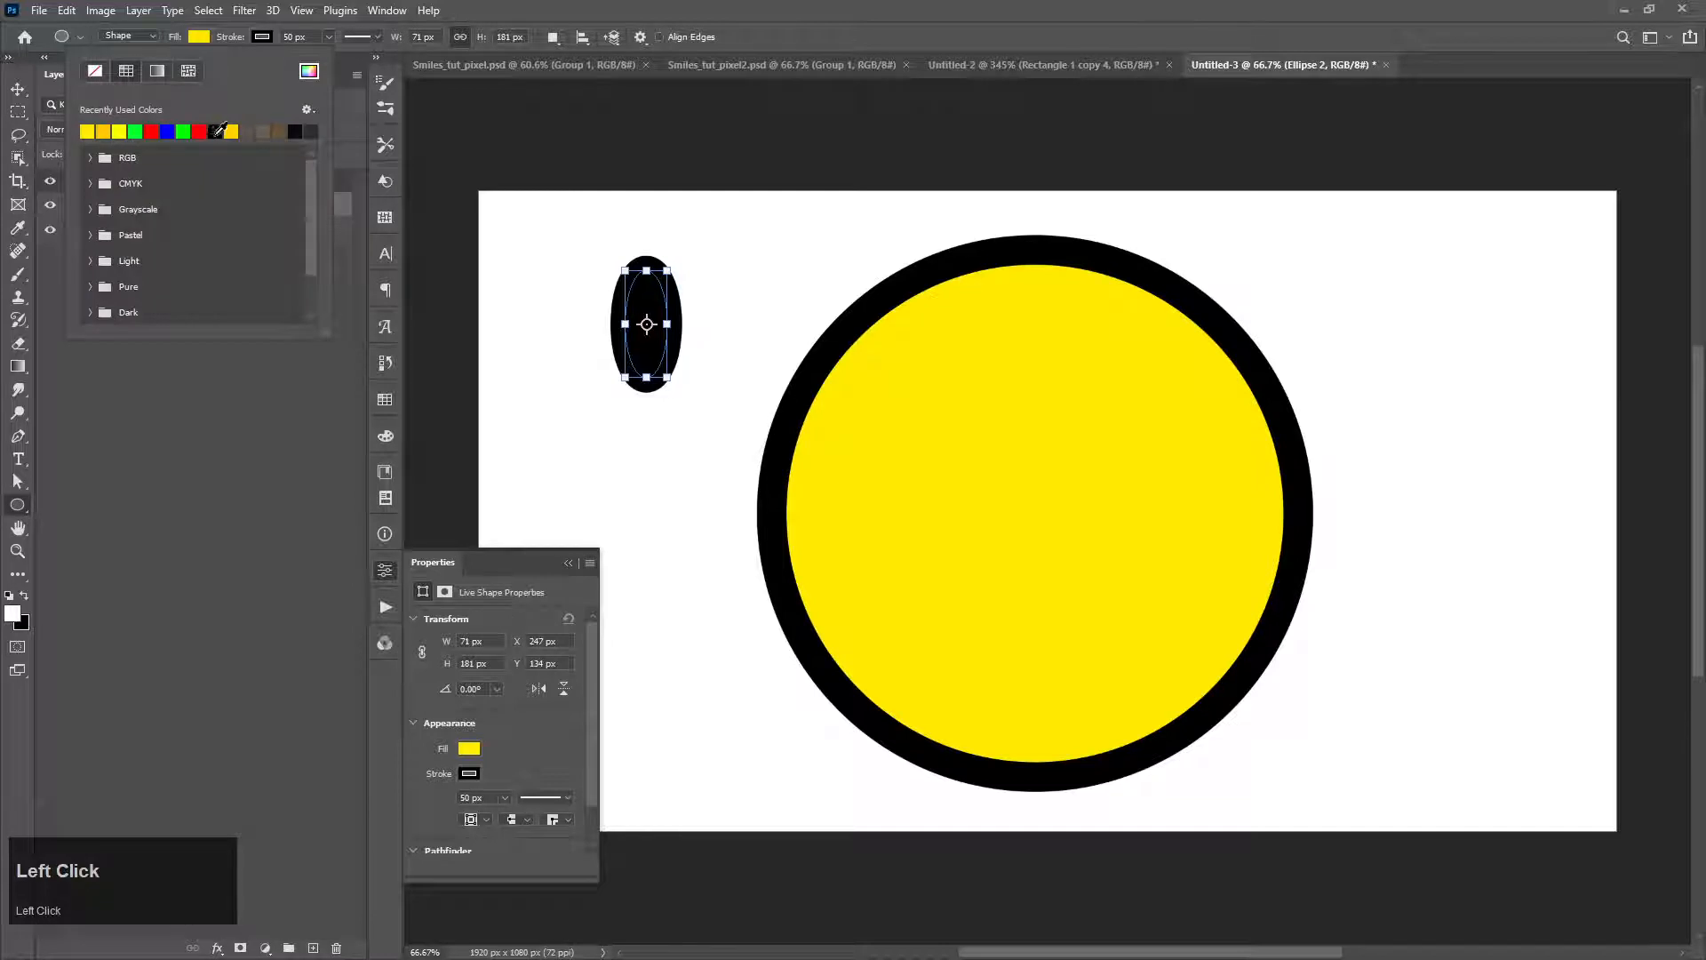
click(262, 37)
click(159, 72)
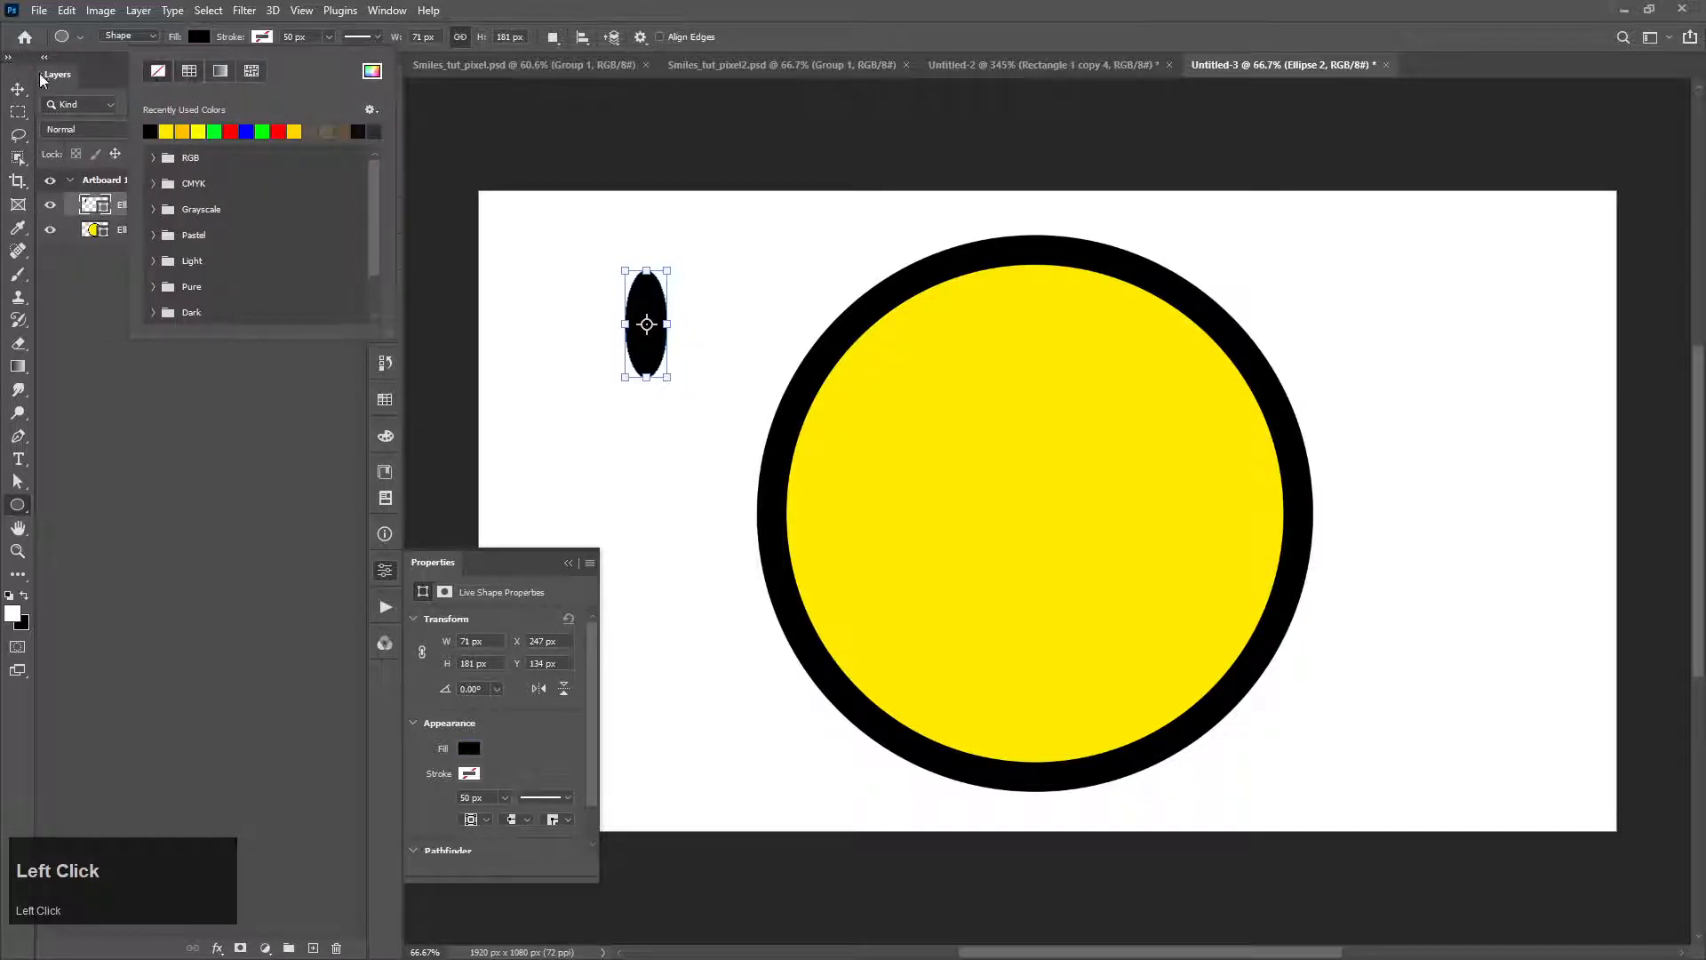
Step: Place the ellipse and a matching copy as eyes on the face and merge the two eye layers into one
click(17, 89)
mouse_move(667, 333)
mouse_down()
mouse_move(994, 537)
mouse_move(942, 453)
mouse_move(935, 472)
mouse_move(1156, 458)
mouse_move(1131, 476)
mouse_move(1125, 431)
mouse_up()
shift+click(148, 233)
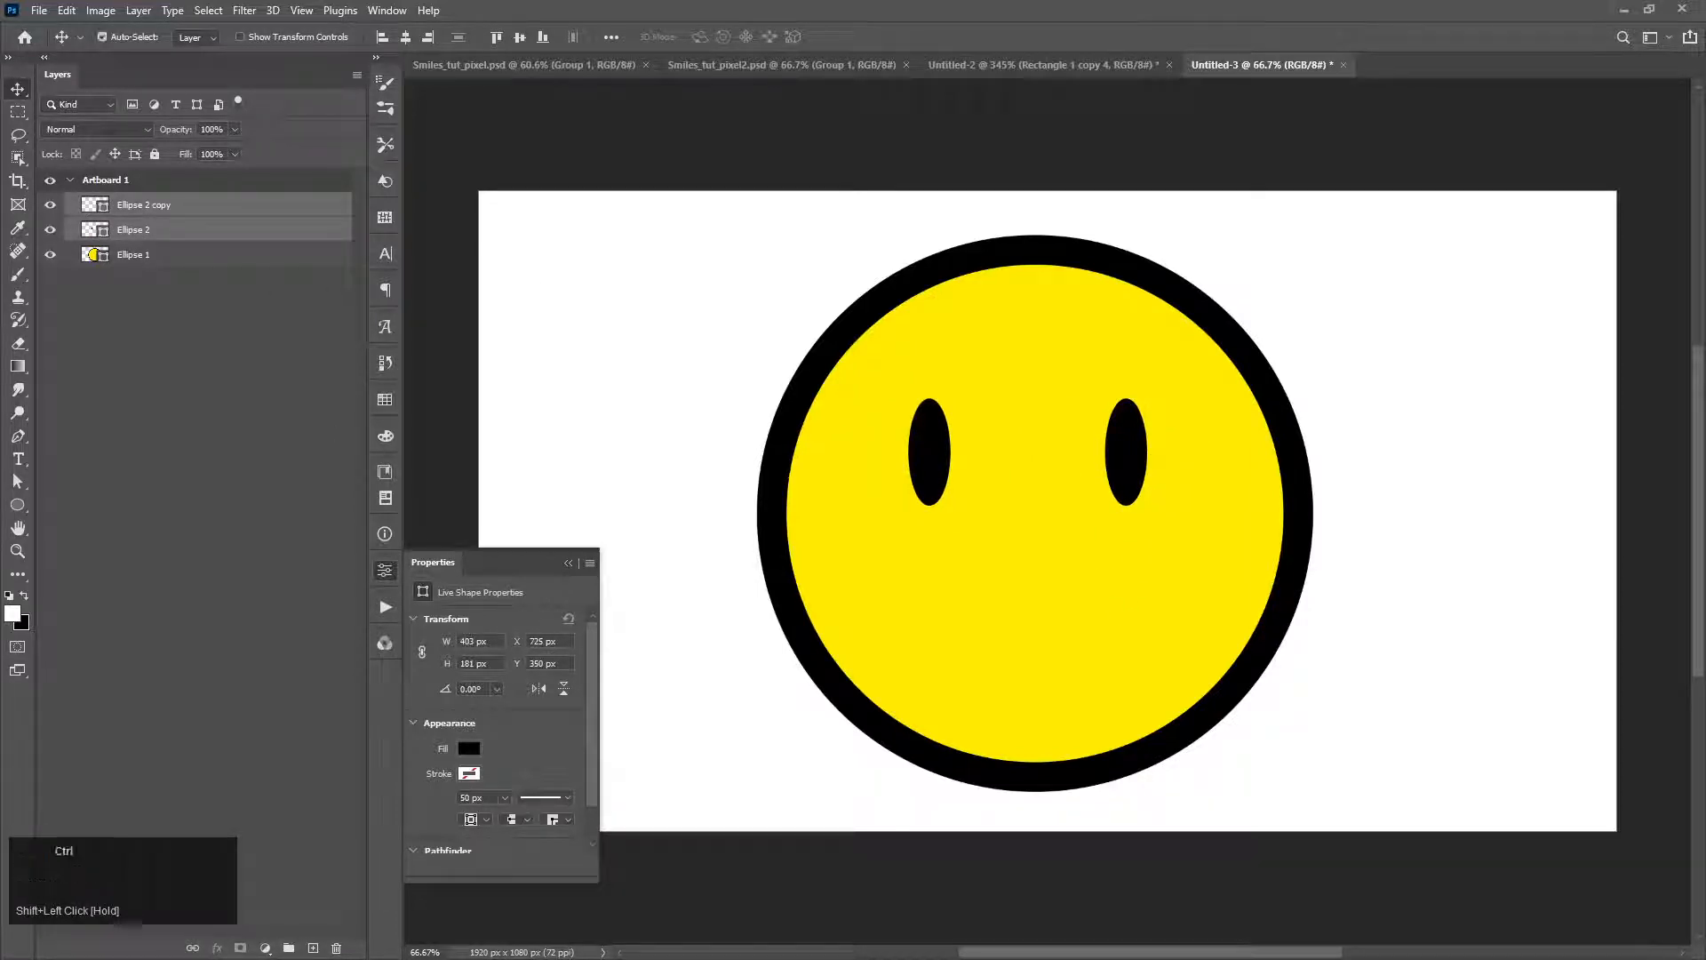
key(ctrl+e)
drag(1105, 474, 1118, 472)
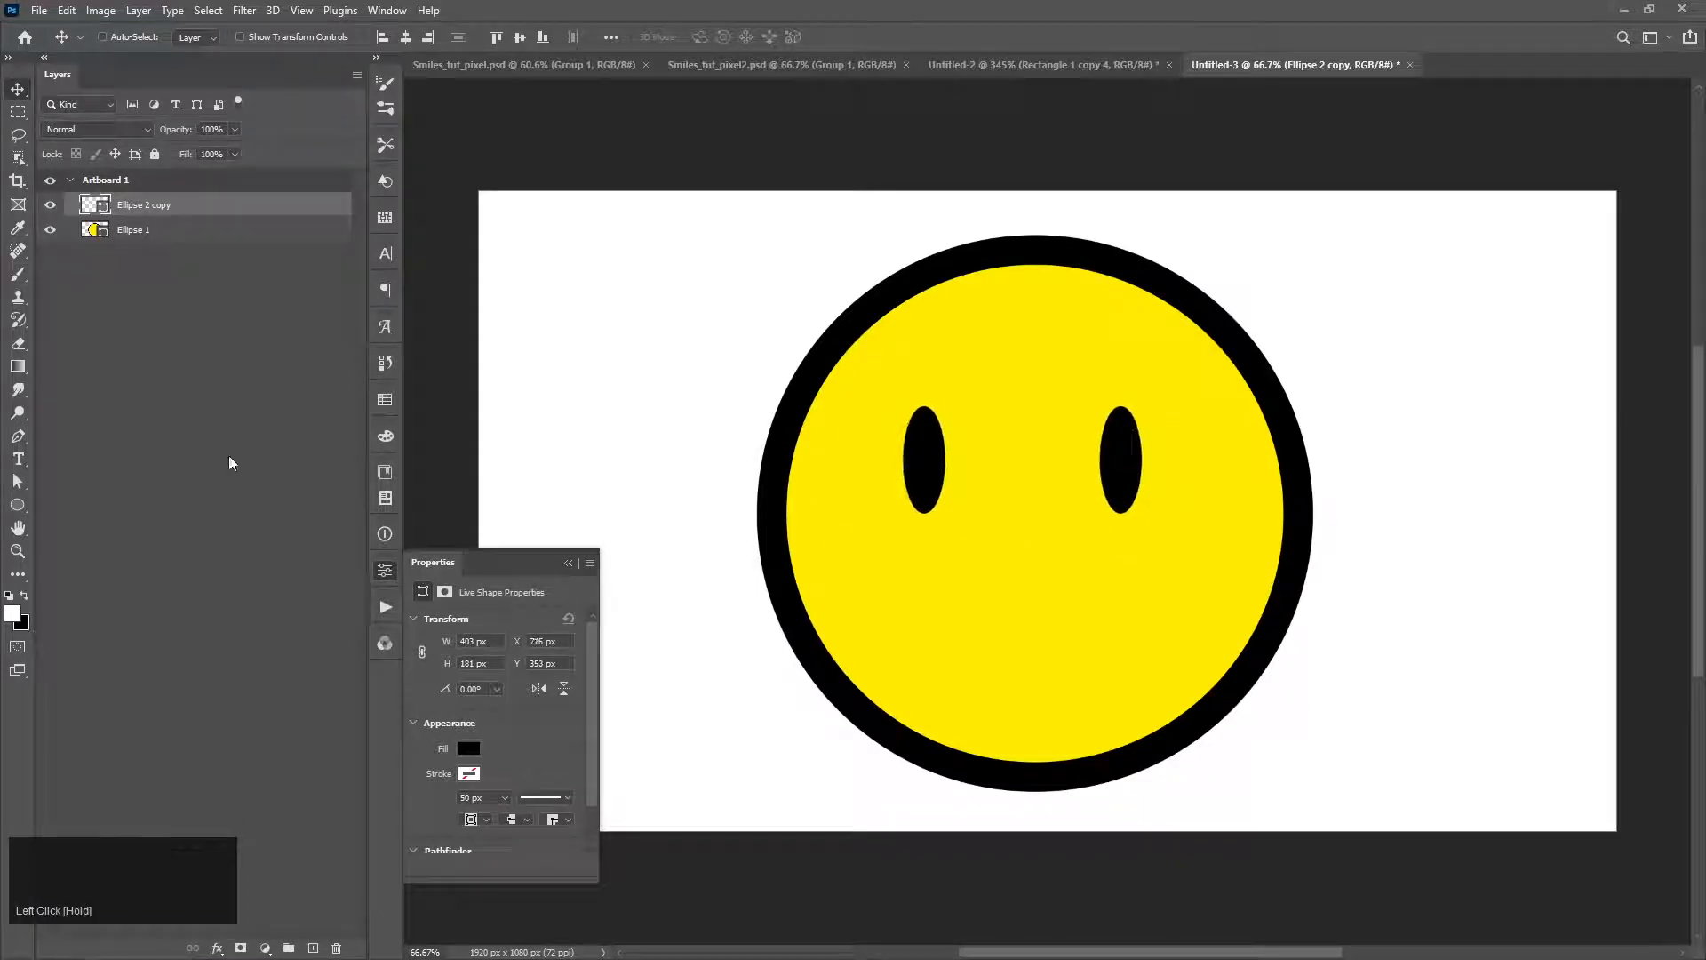
Step: Draw a black circle of about 312 by 312 px on the white area beside the face
click(17, 505)
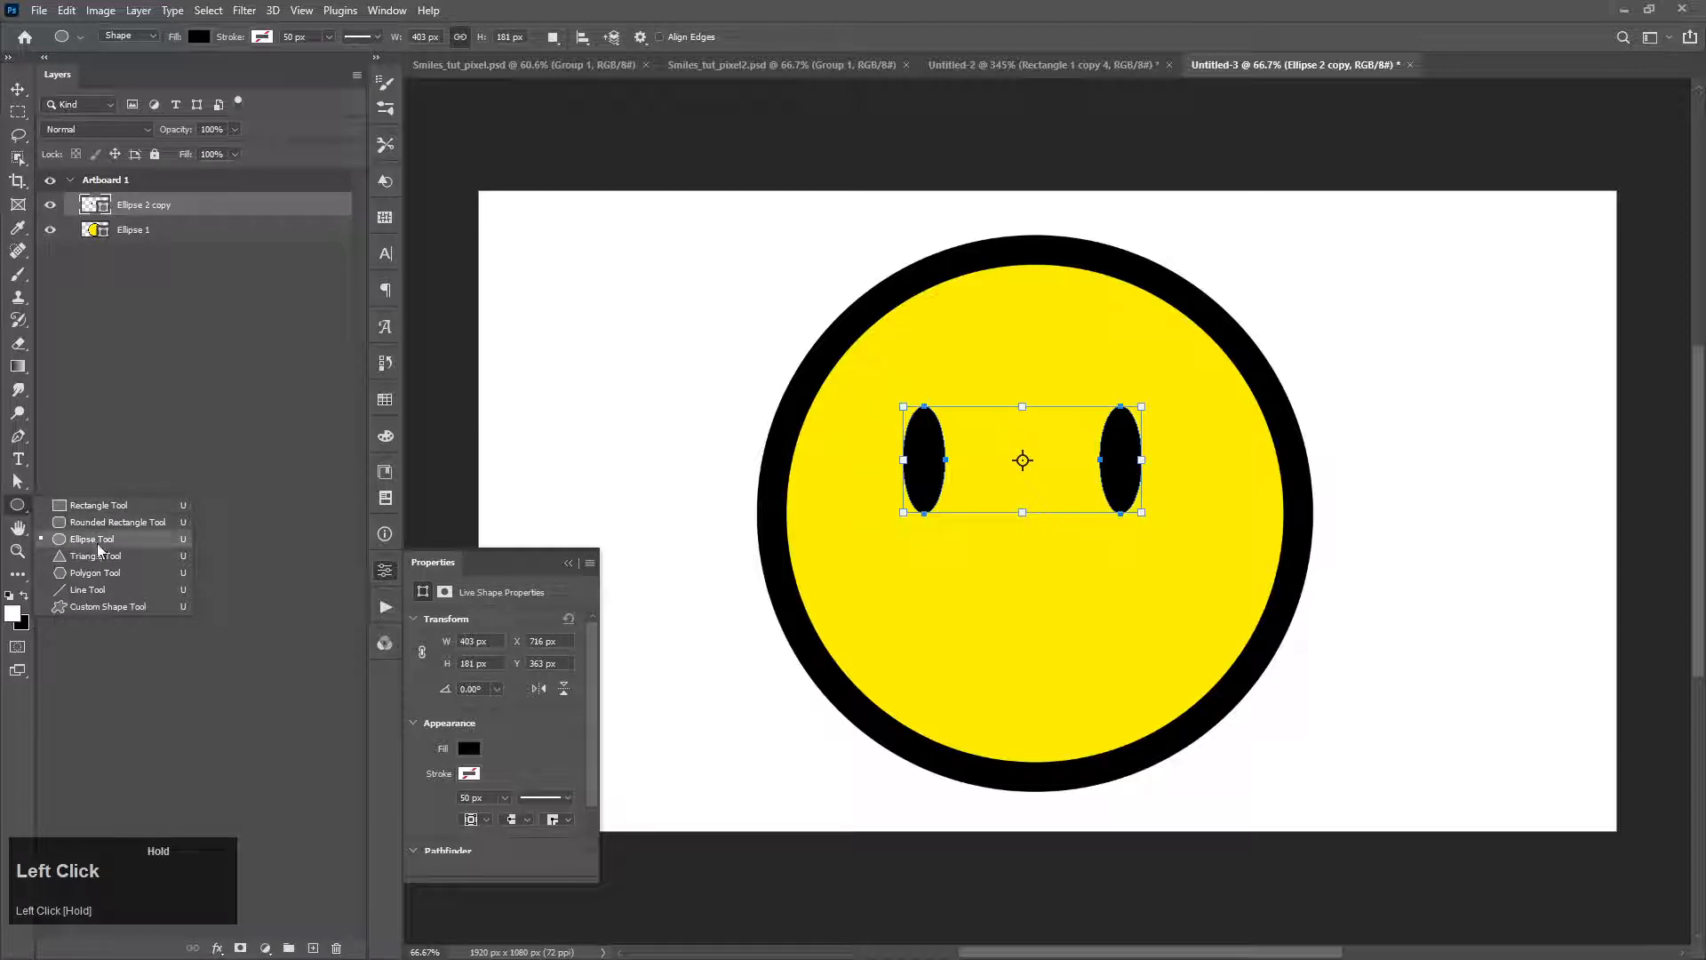
click(98, 528)
drag(554, 273, 739, 456)
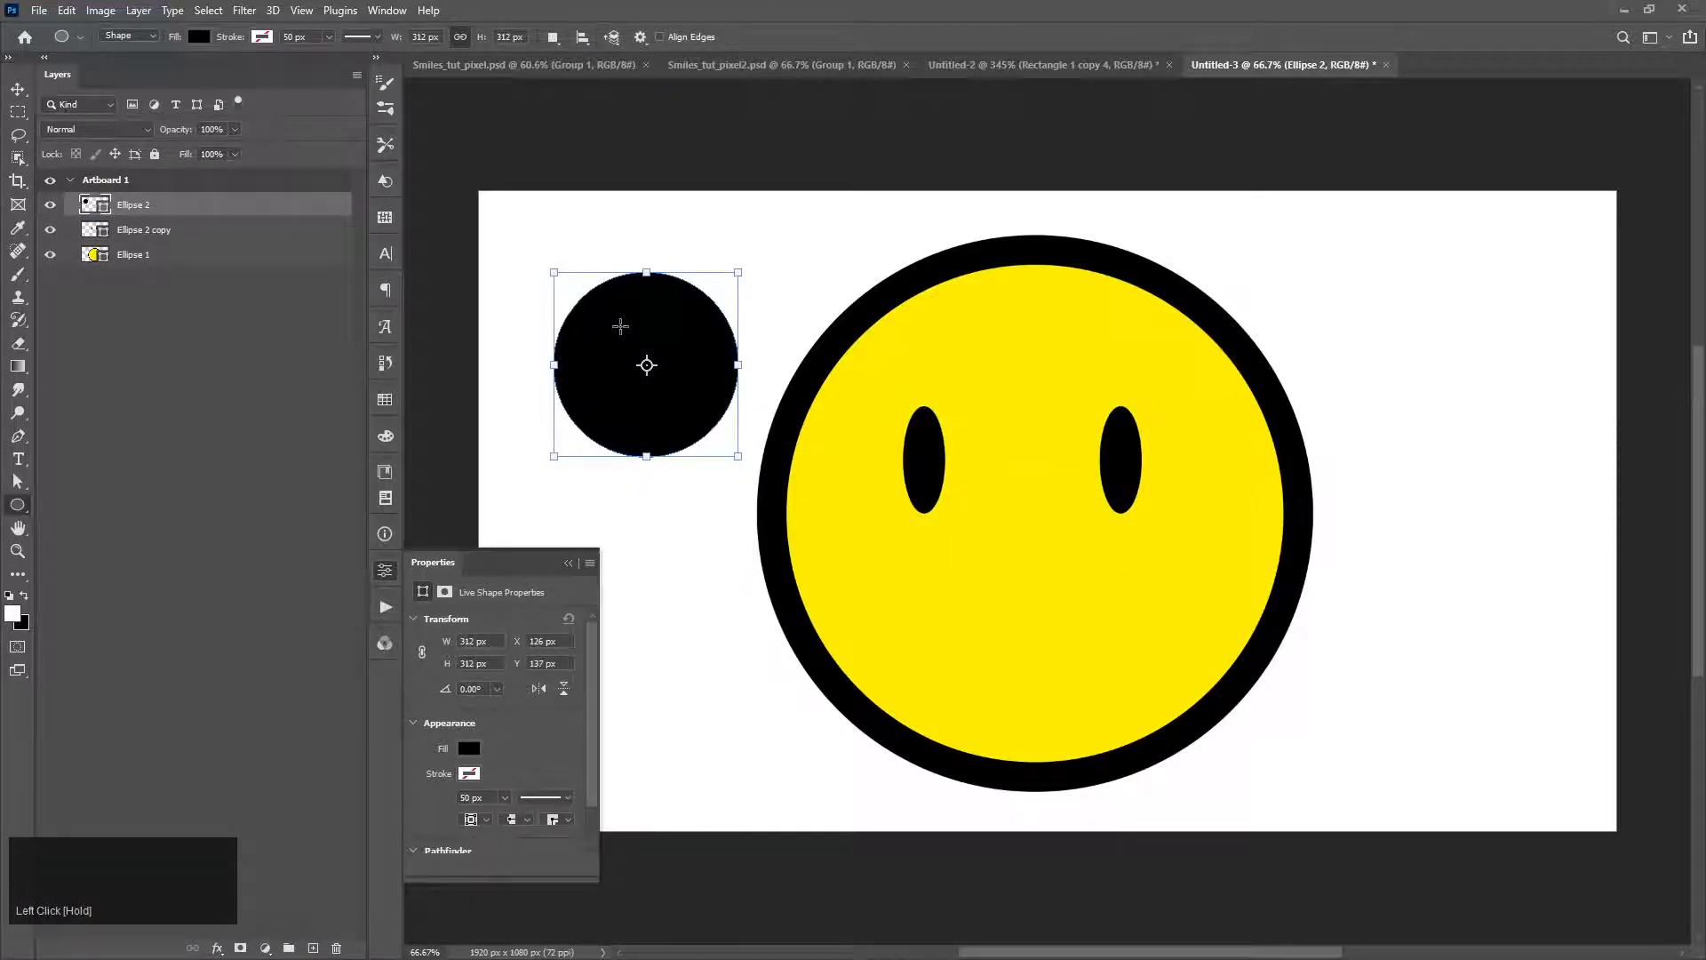
Step: Try to remove the black circle's top anchor point with the Pen tool
key(p)
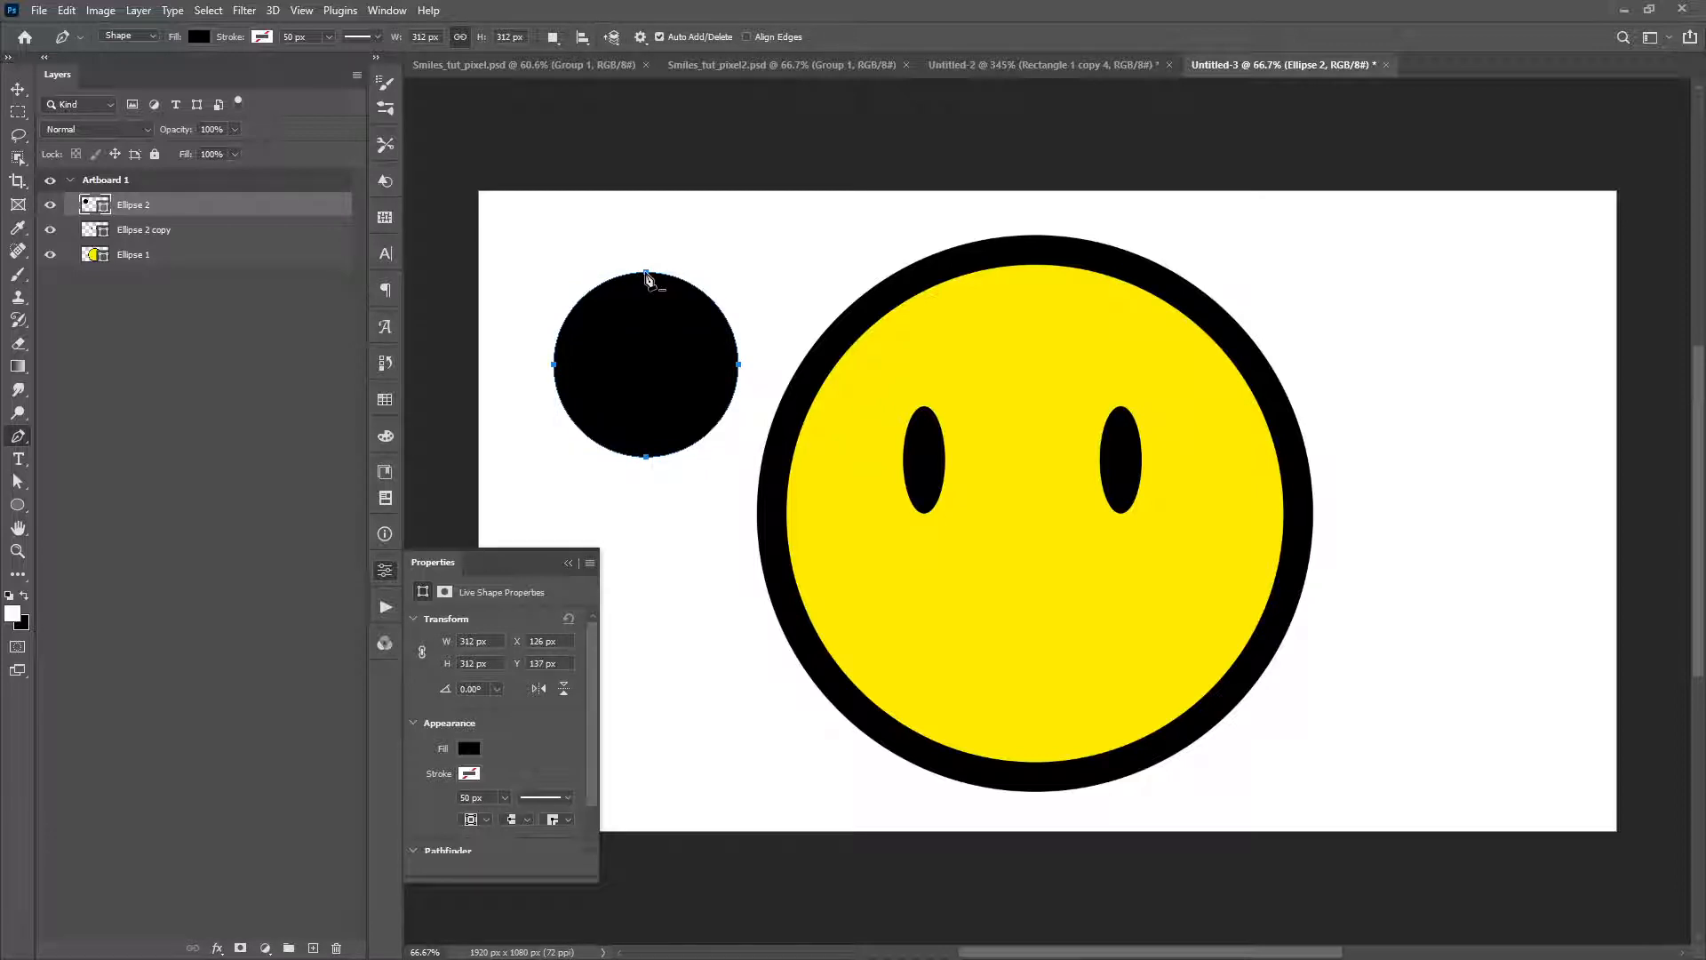
click(646, 274)
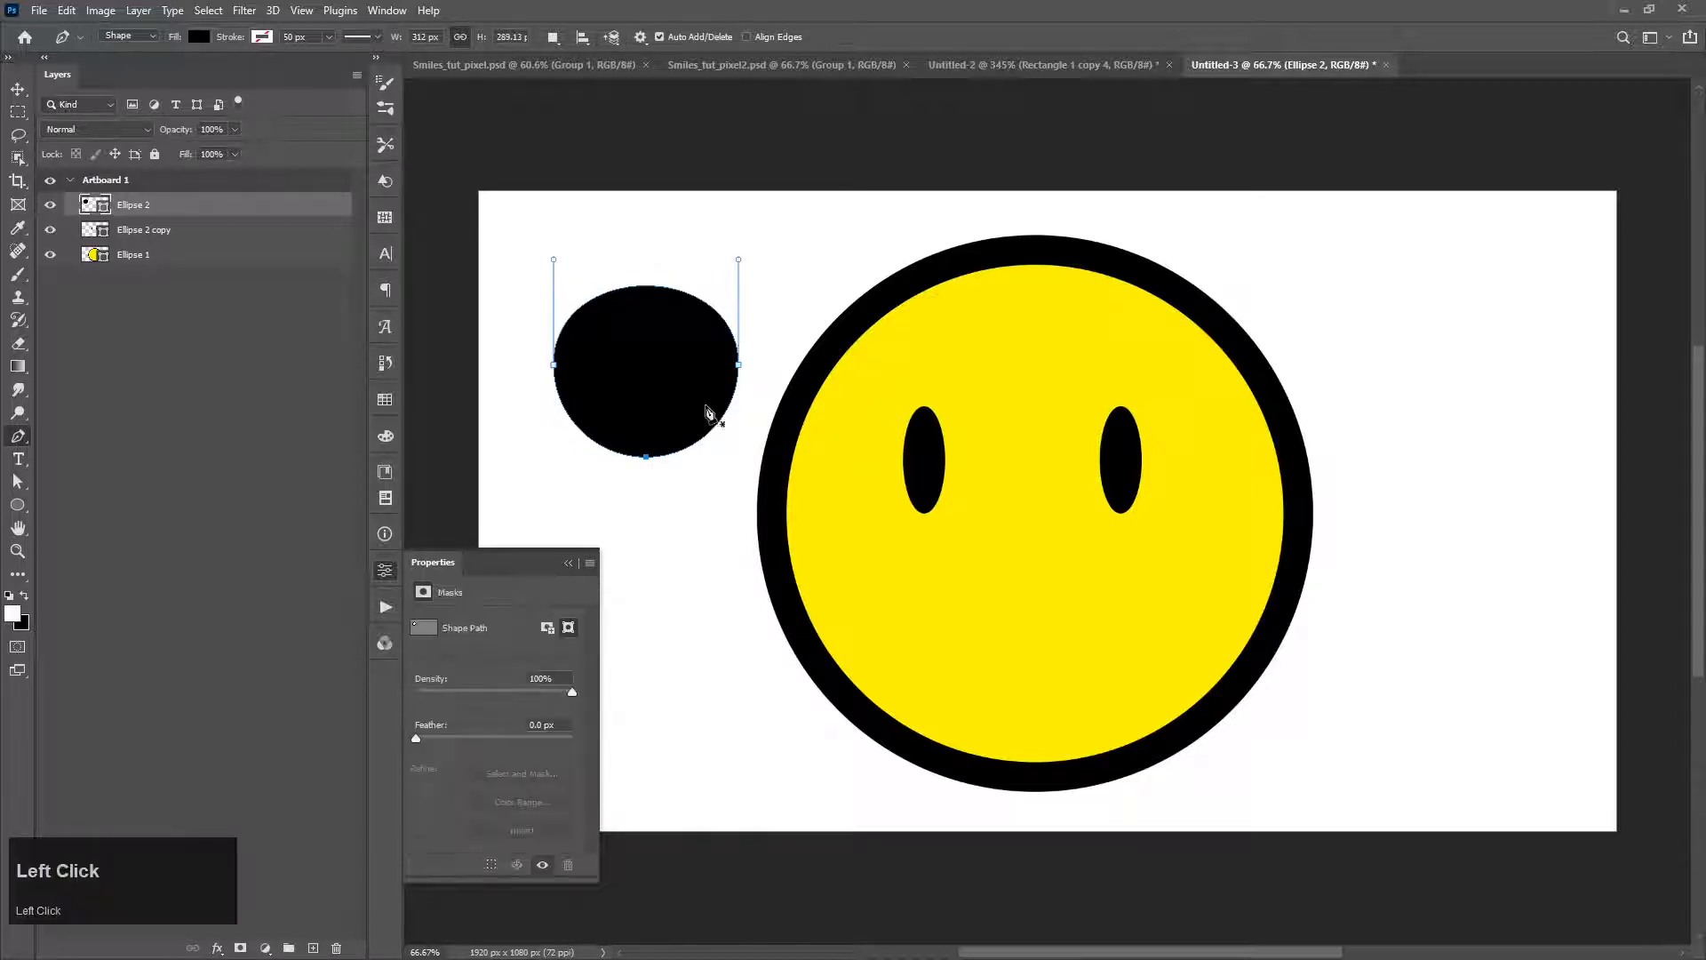
key(ctrl+z)
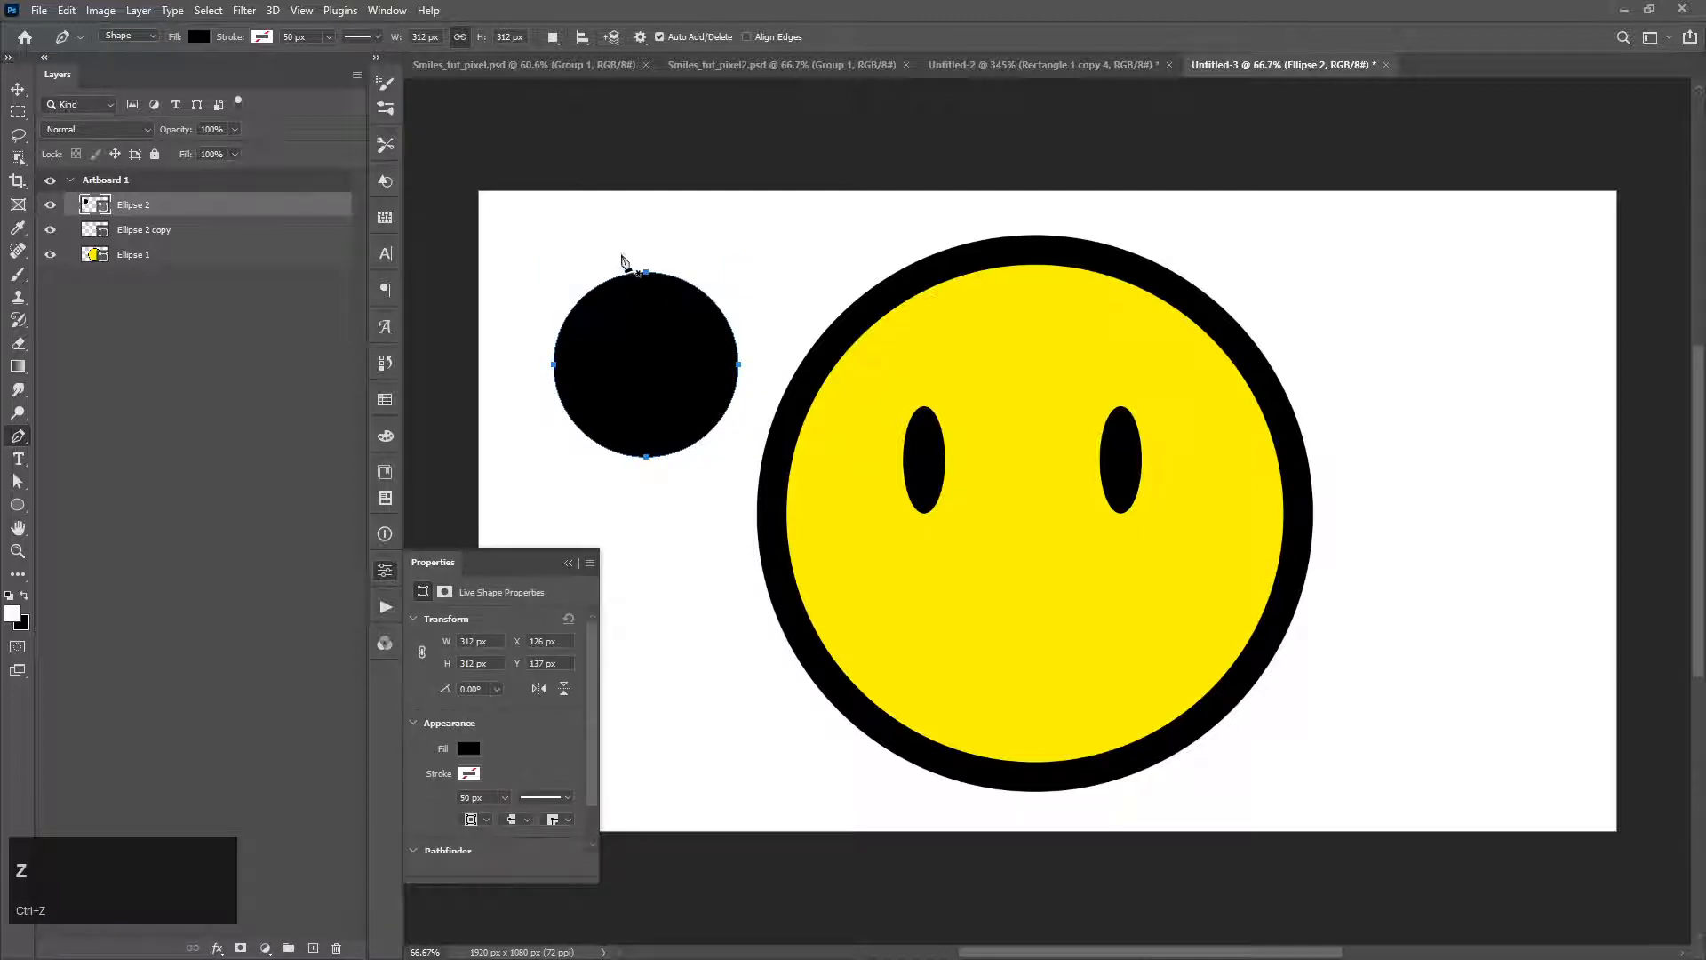
Step: Select the black circle's top anchor point with the Direct Selection tool and delete it, leaving a lower half-circle
key(a)
click(623, 247)
drag(666, 312, 666, 311)
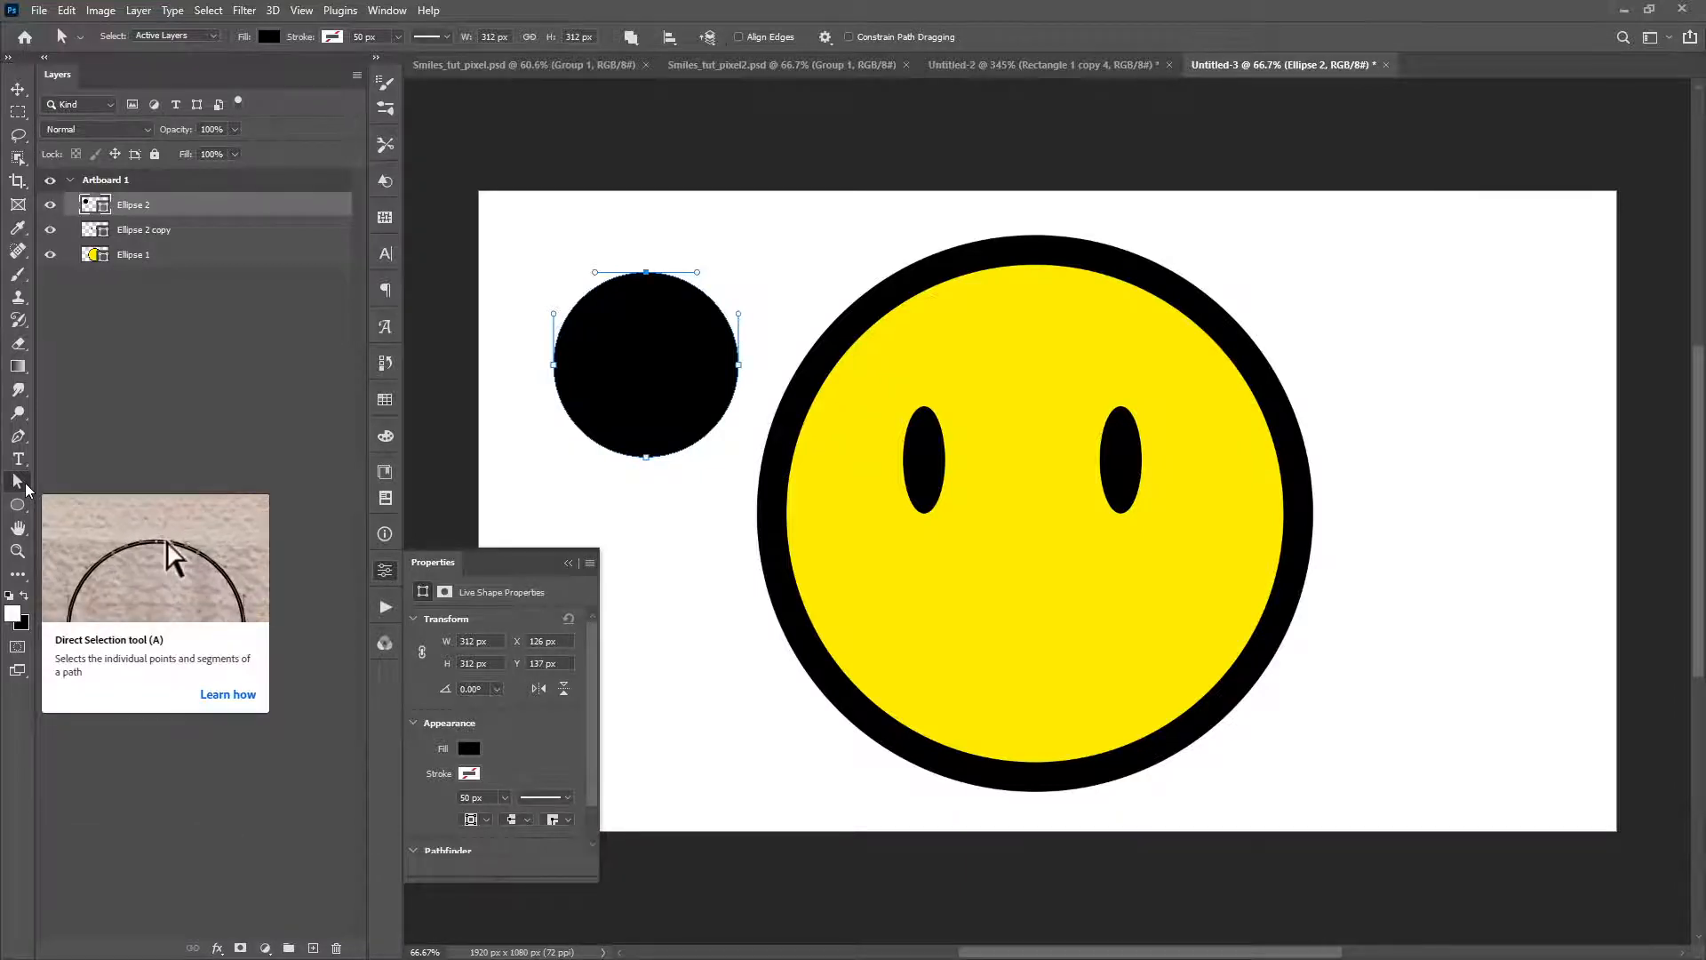
click(612, 248)
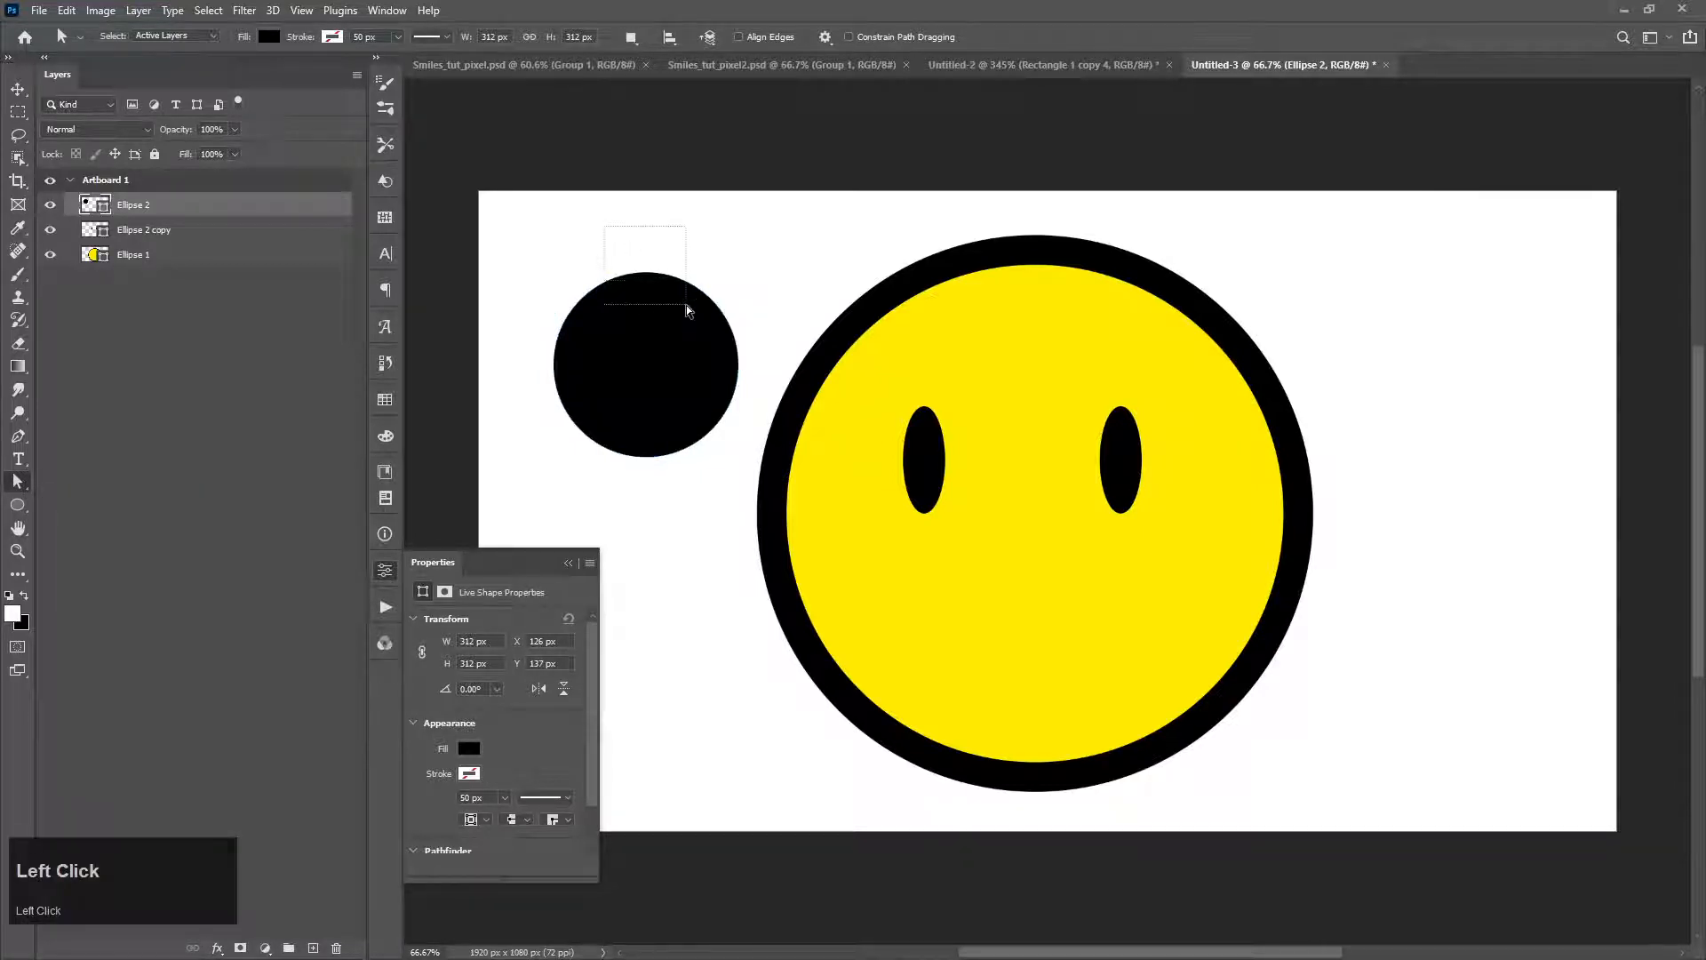
drag(686, 306, 687, 306)
key(Delete)
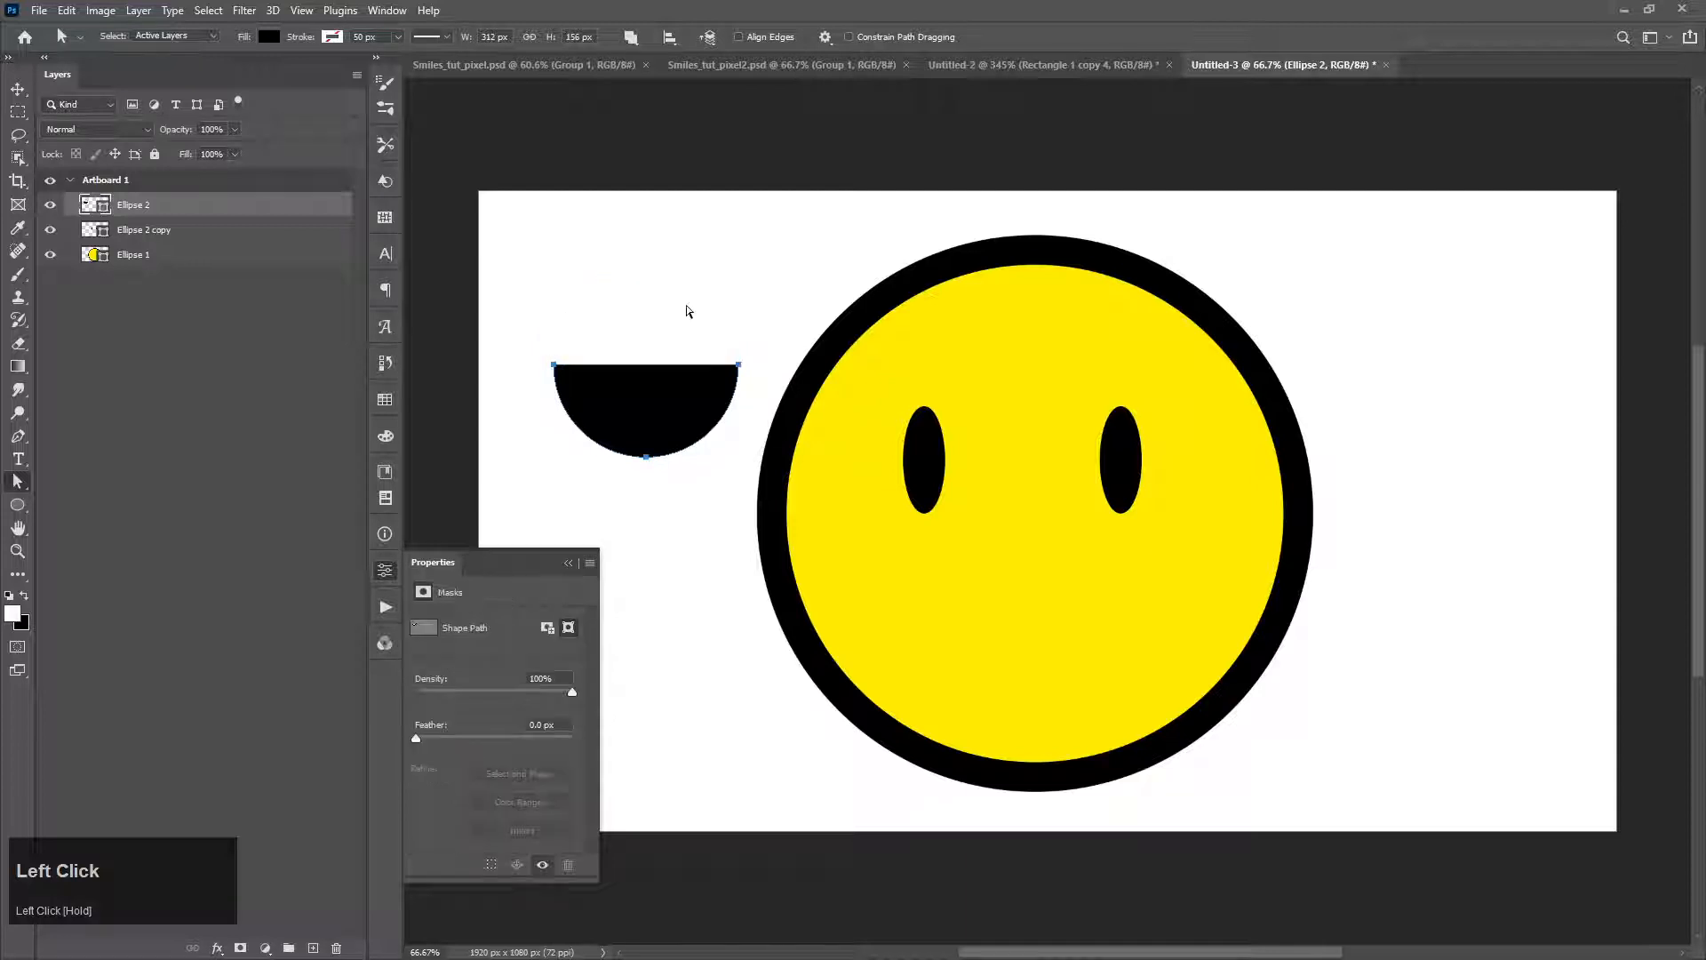
Step: Give the half-circle a black 50 px stroke and remove its fill
drag(526, 324, 744, 501)
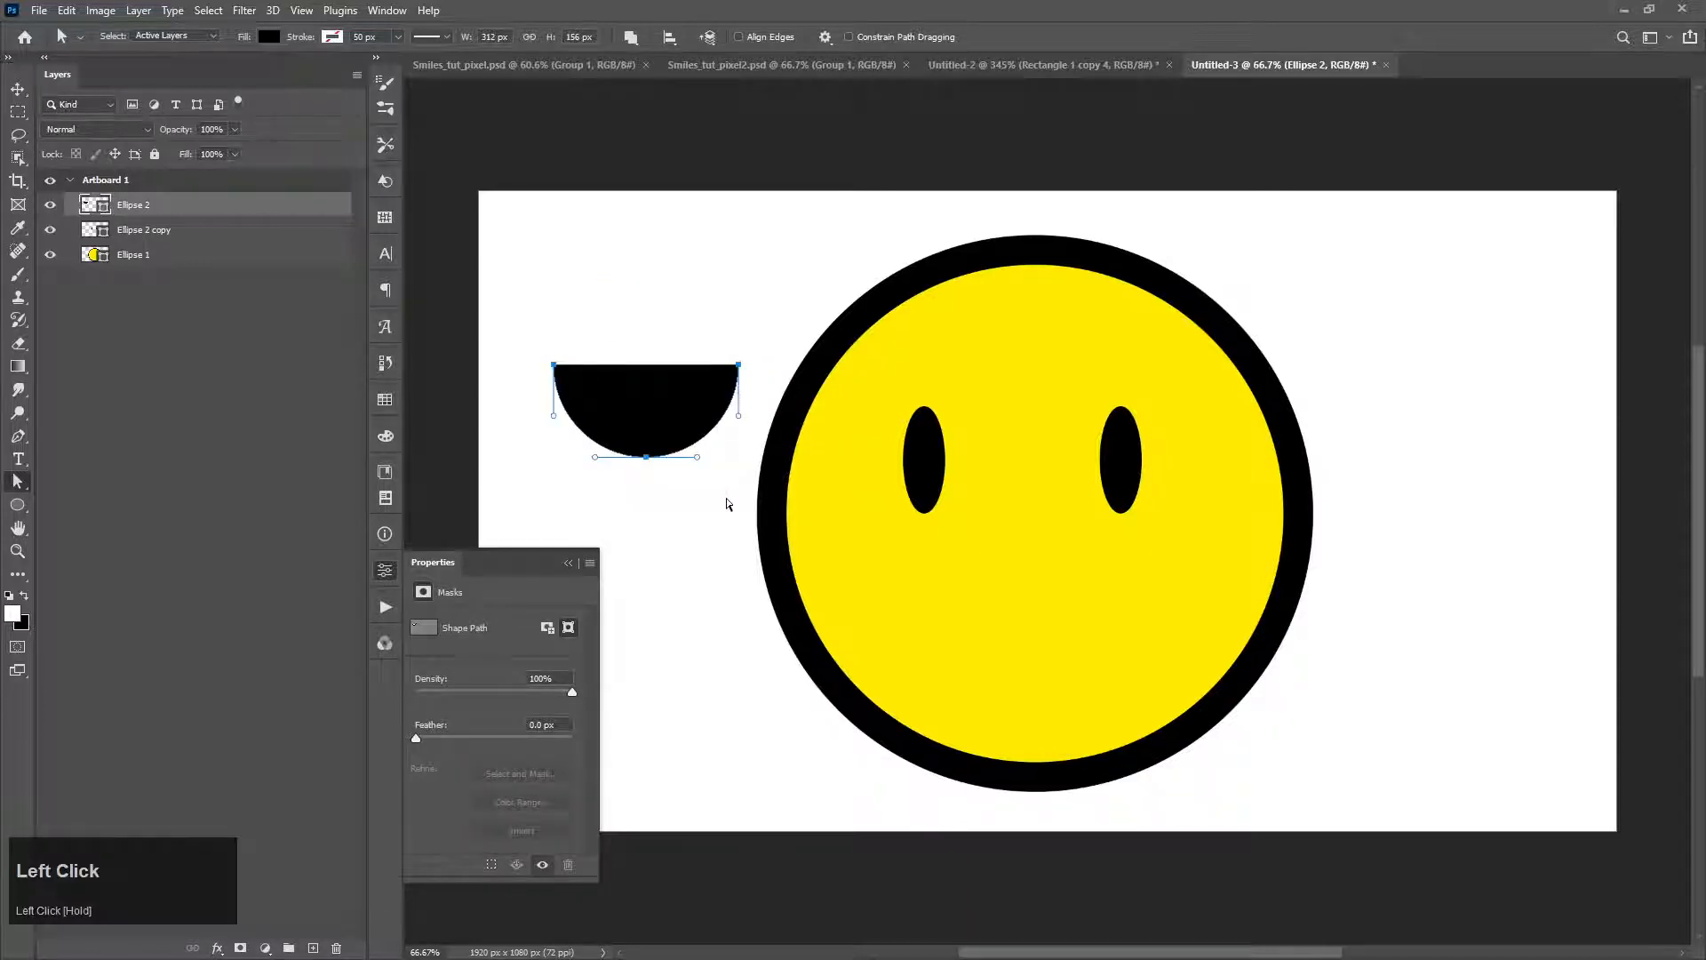
click(334, 40)
click(220, 130)
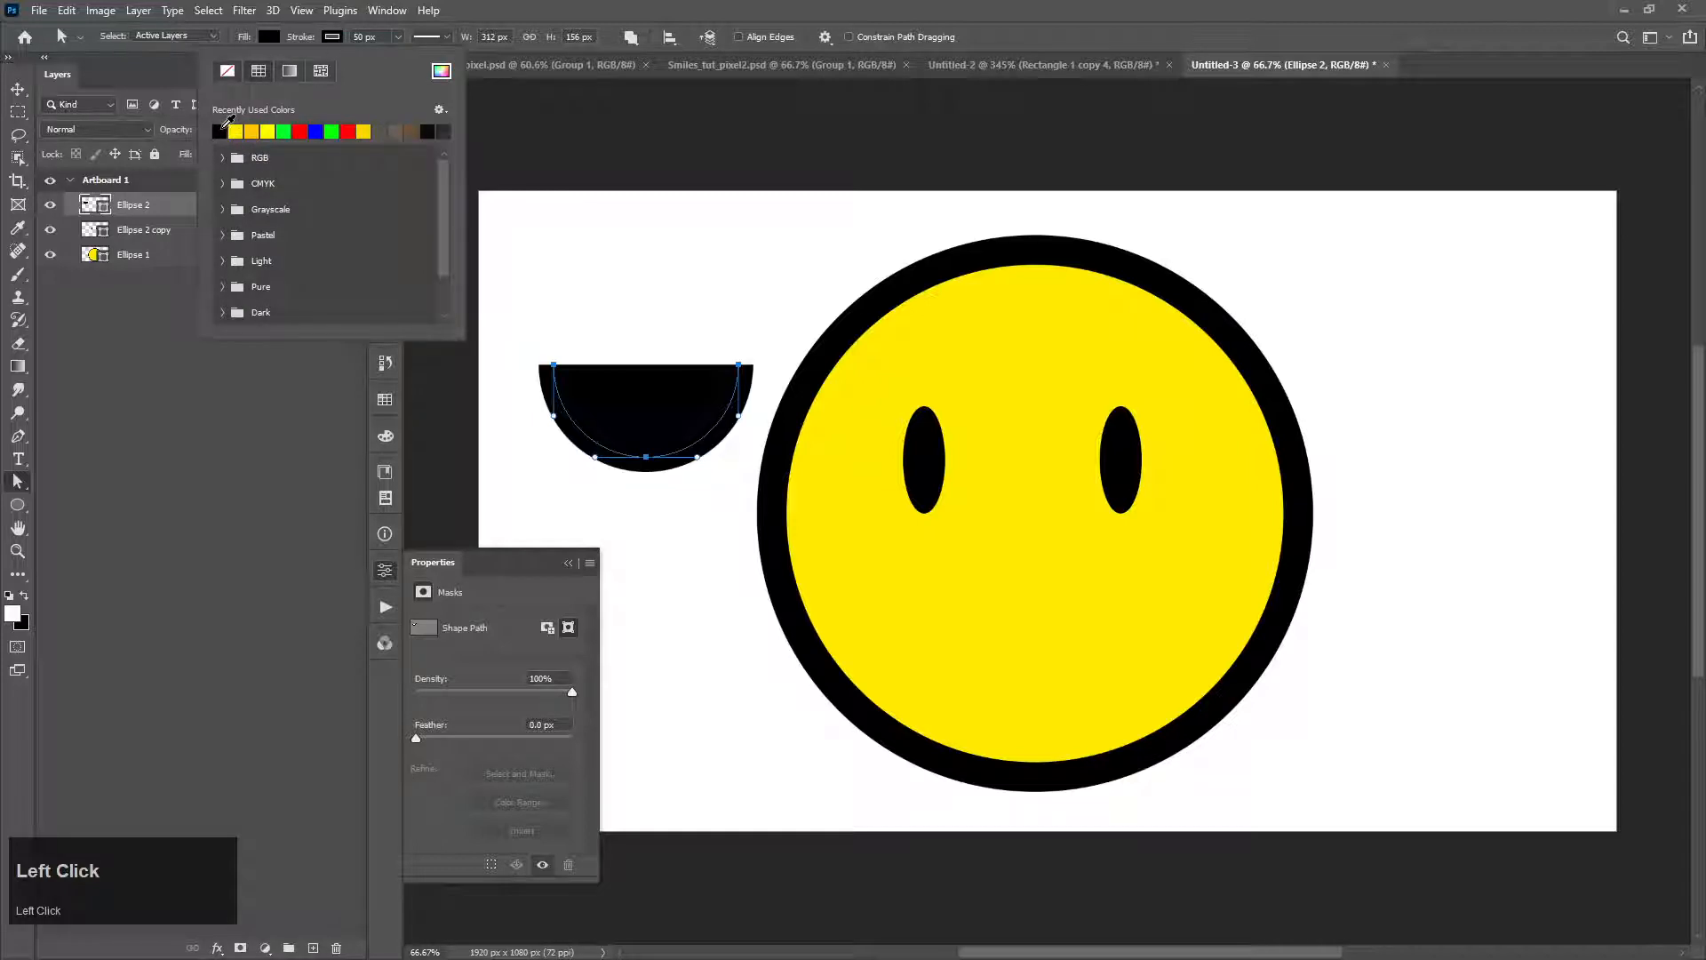
click(273, 39)
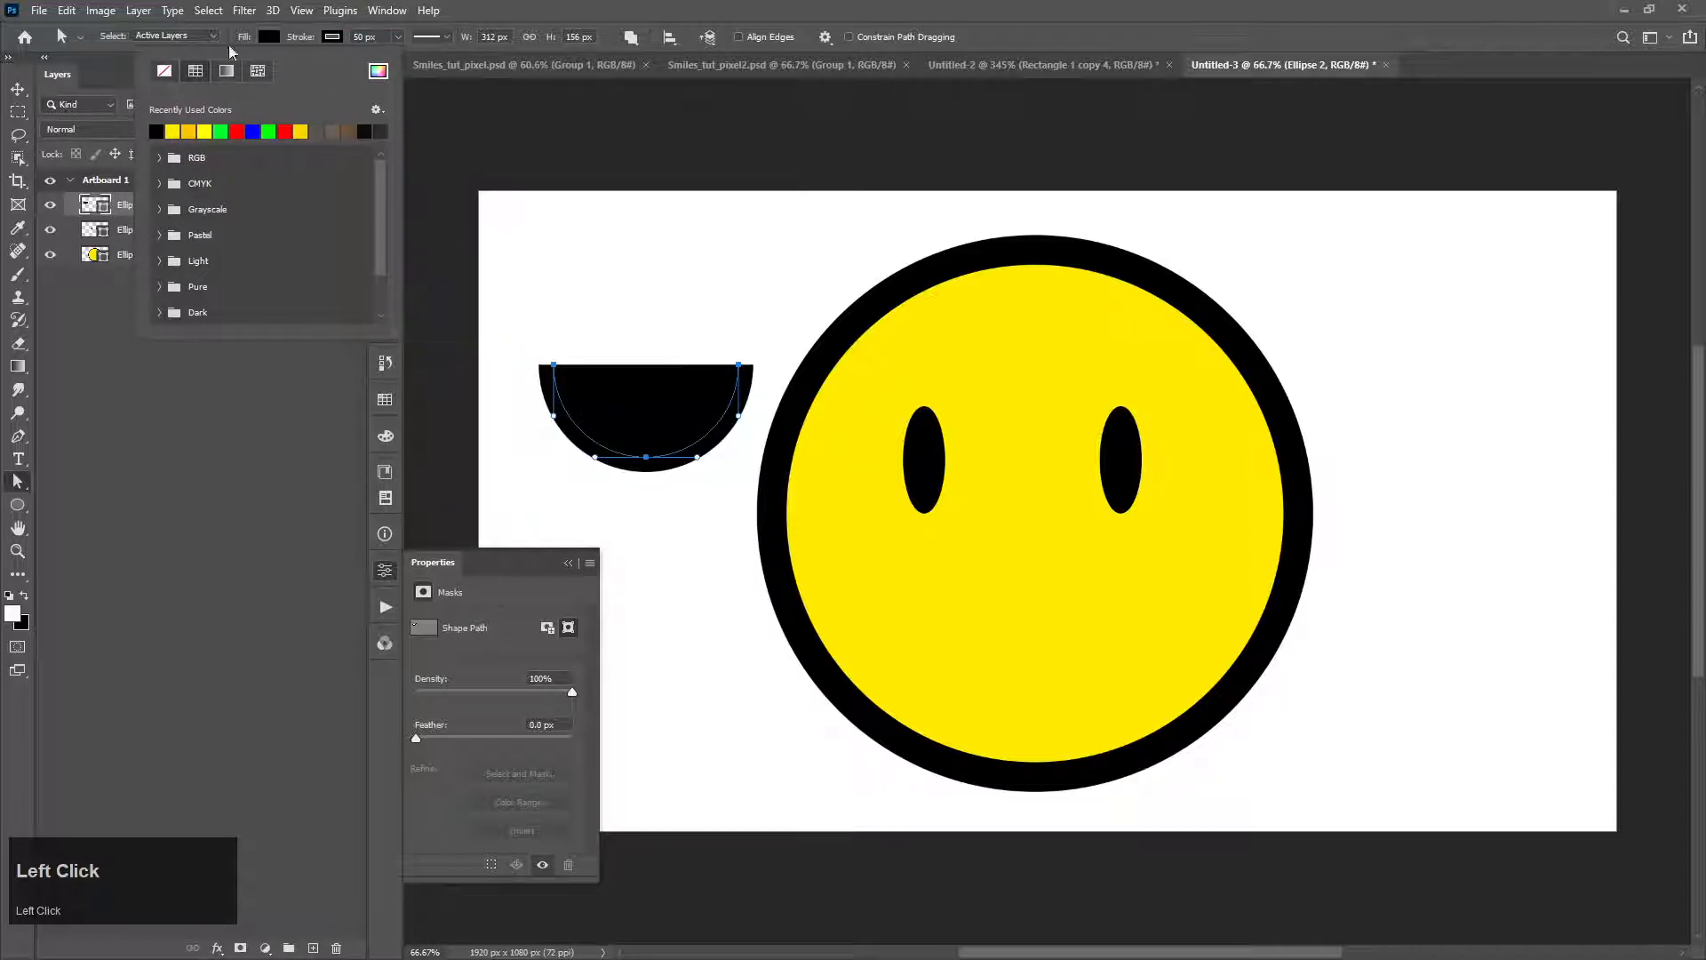
click(164, 70)
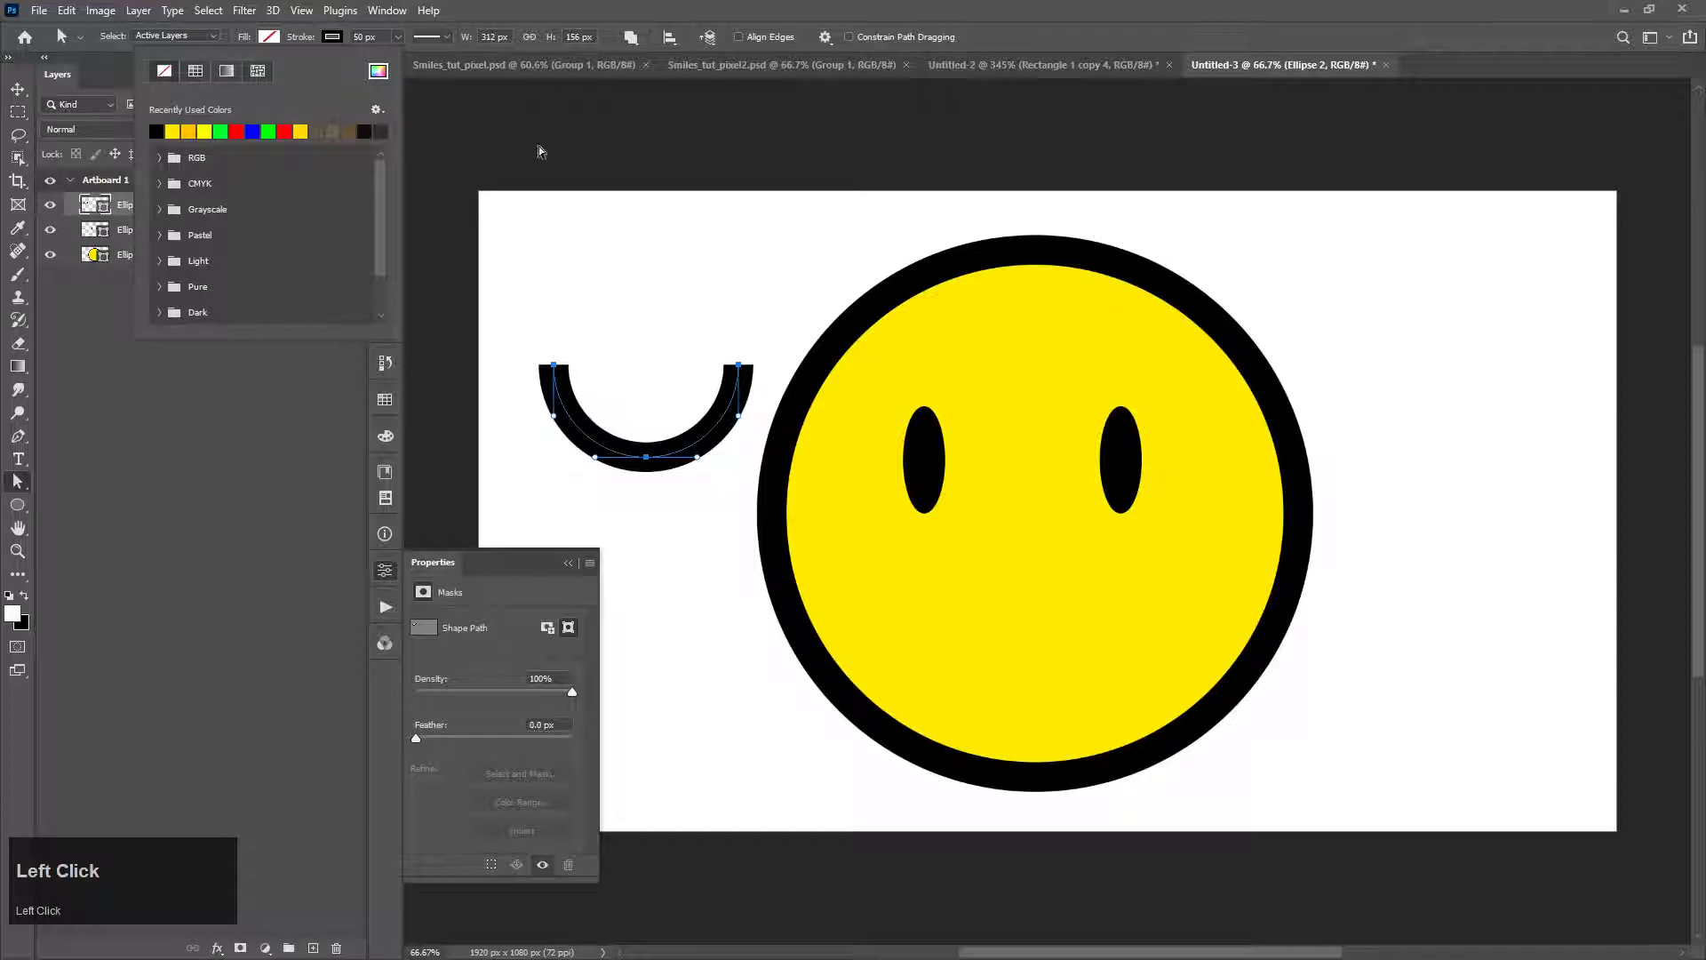
Step: Set the stroke caps of the open half-circle arc to round
click(427, 37)
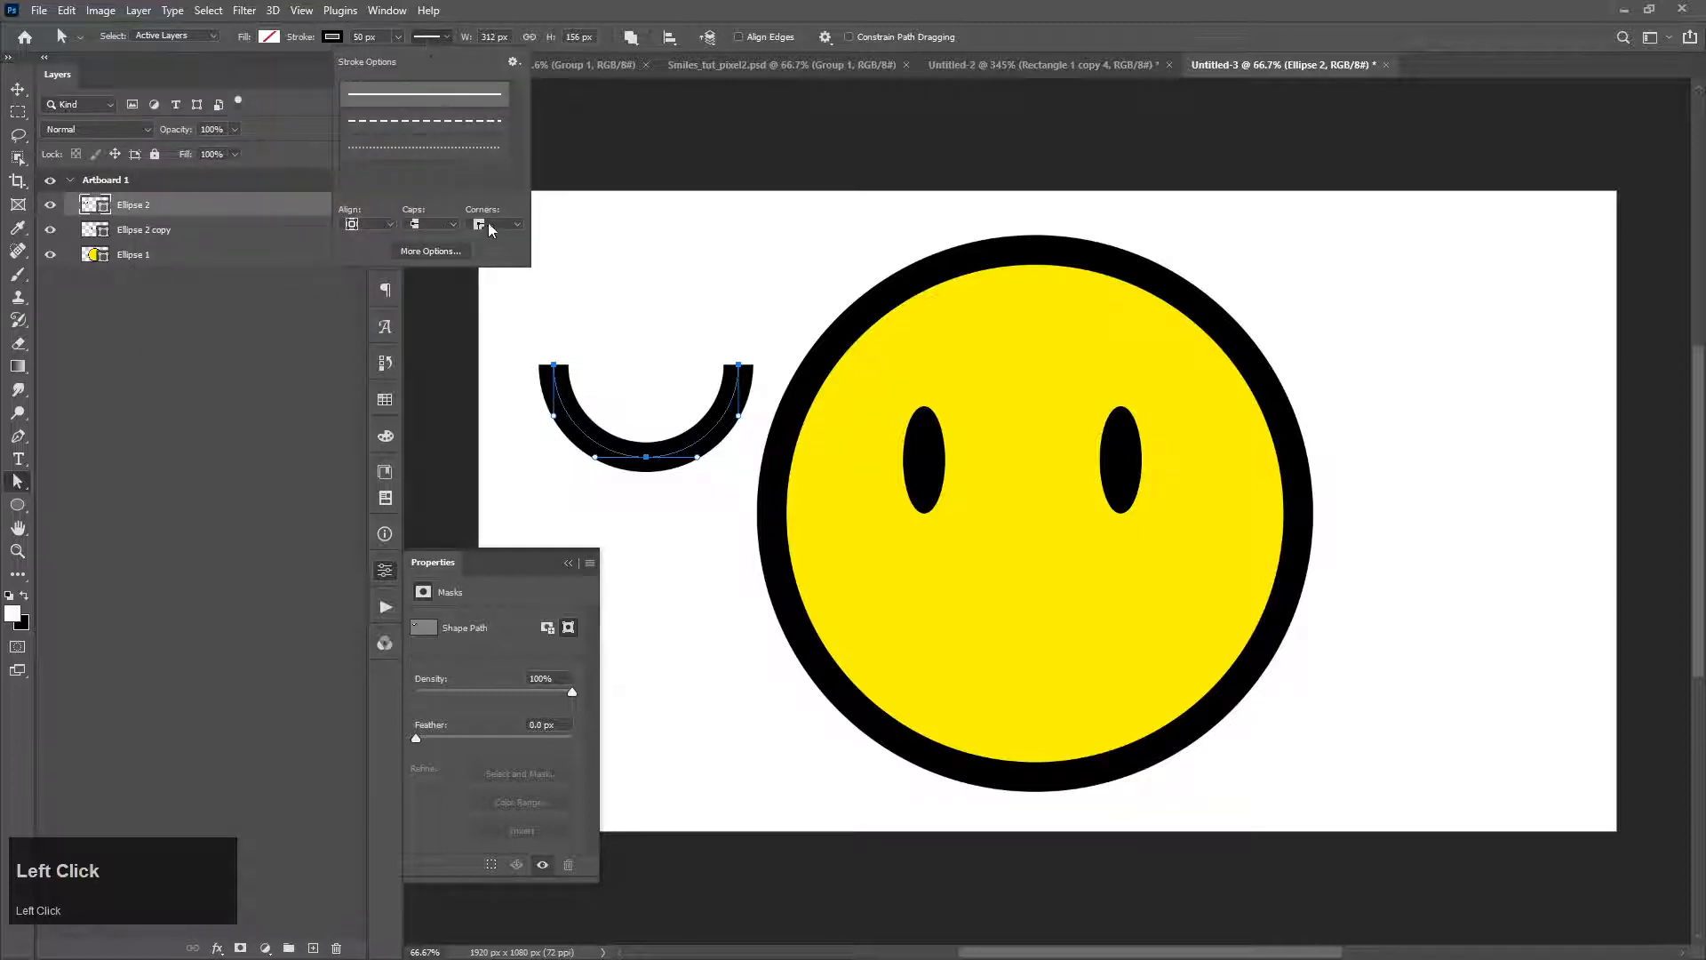
click(432, 224)
click(425, 253)
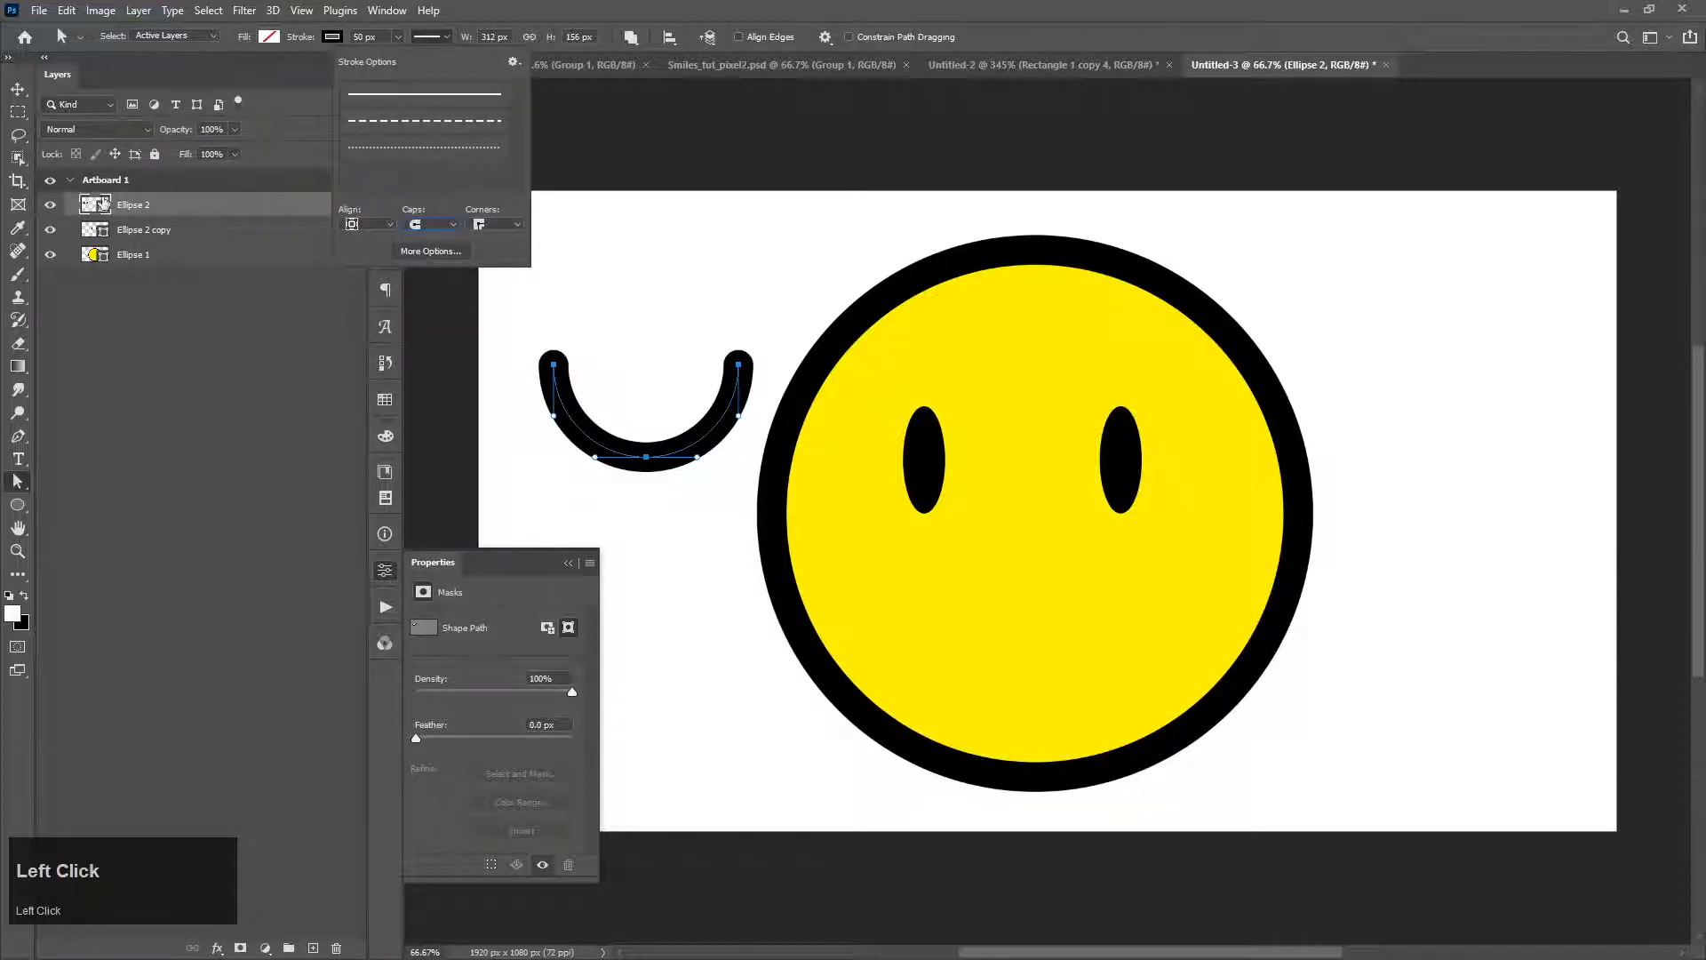
Step: Move the arc onto the lower face as a mouth and enlarge it with Free Transform to about 434 px wide
click(16, 86)
mouse_move(622, 442)
mouse_down()
mouse_move(1053, 624)
mouse_move(994, 681)
mouse_up()
key(ctrl+t)
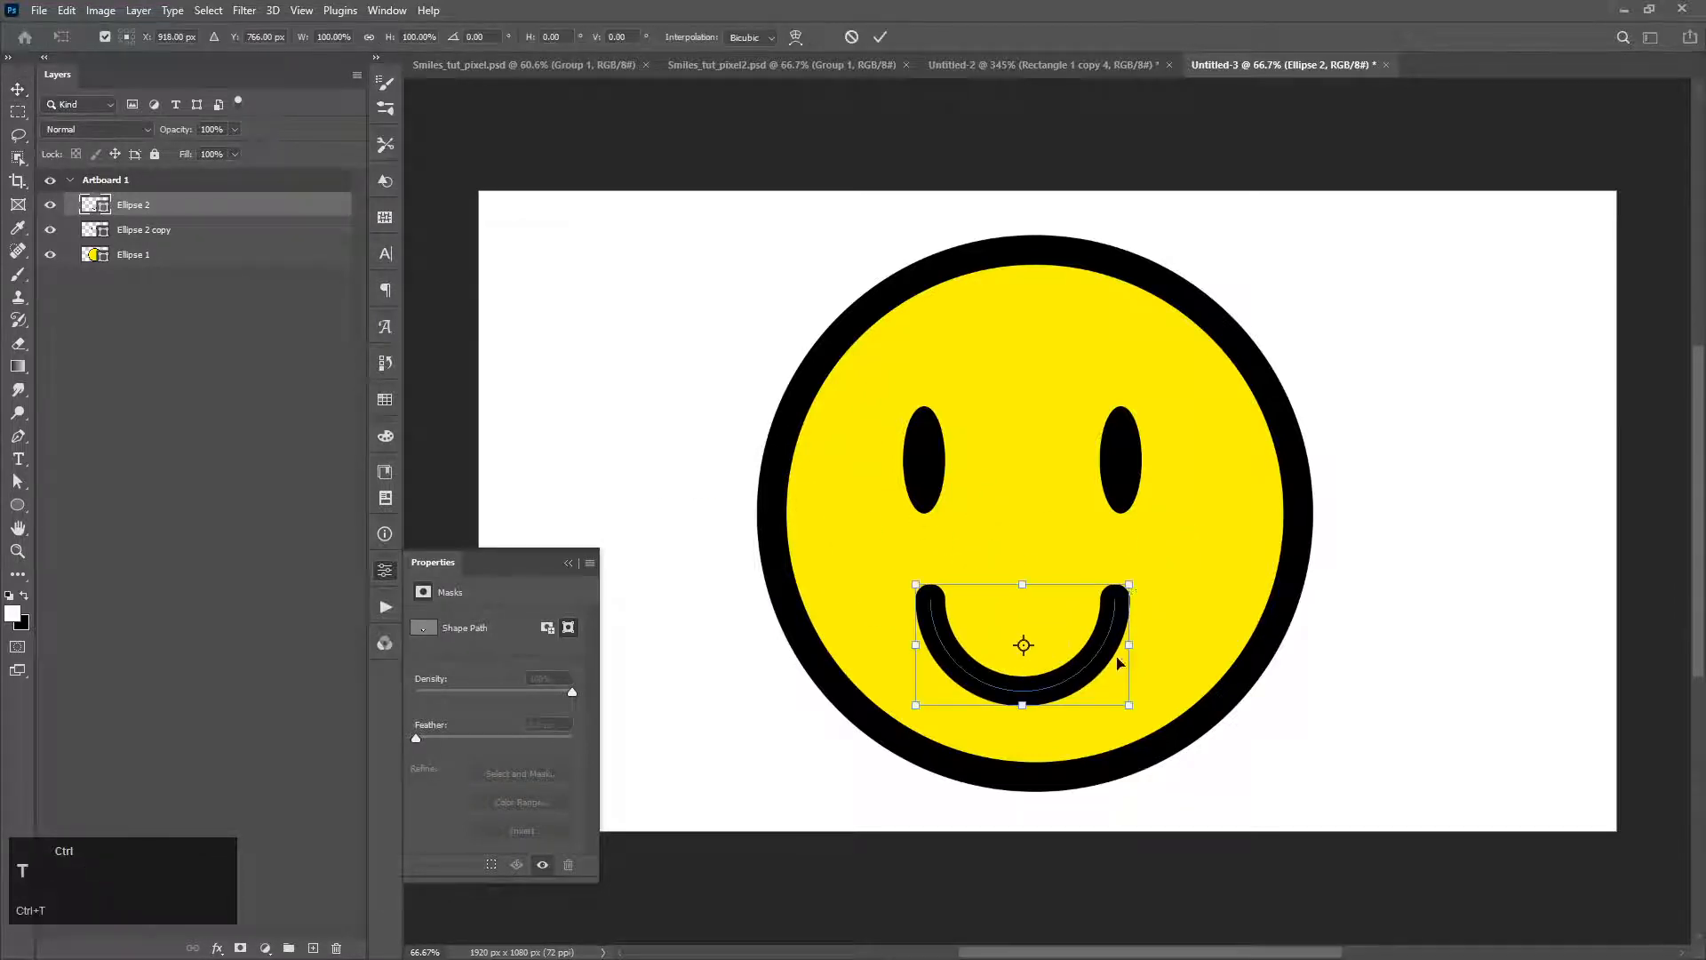
mouse_move(1133, 584)
mouse_down()
mouse_move(1171, 559)
mouse_move(1154, 608)
mouse_up()
key(Return)
key(a)
drag(864, 511, 1184, 711)
click(147, 238)
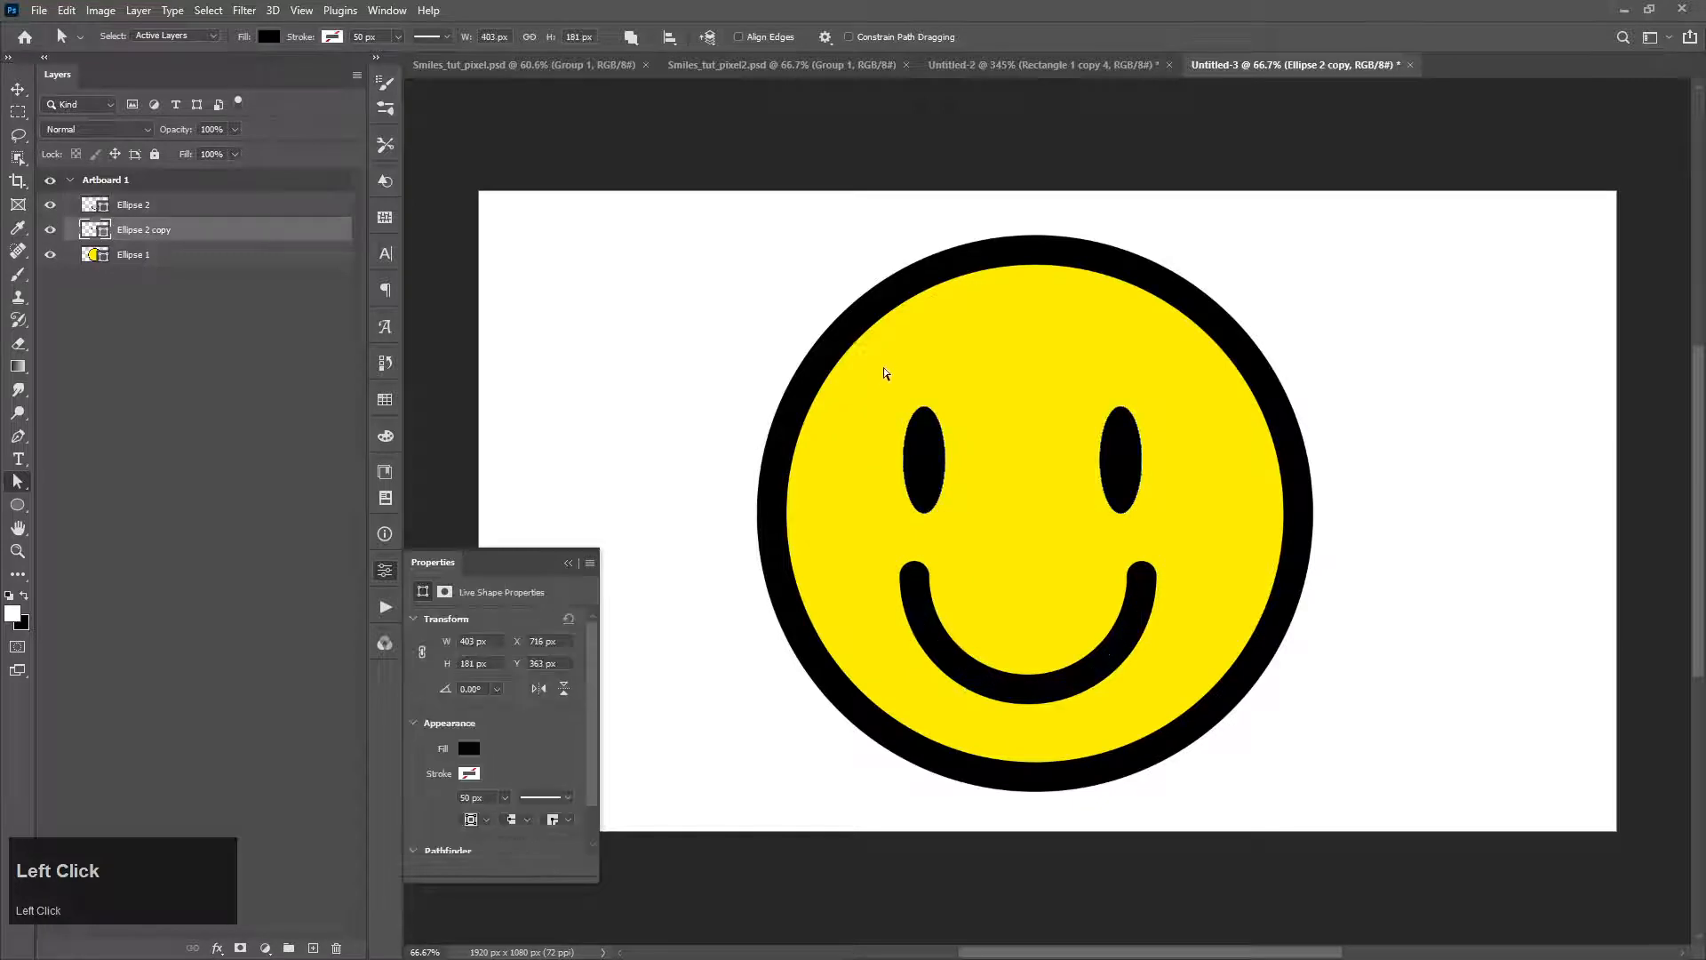
drag(1021, 531, 1007, 549)
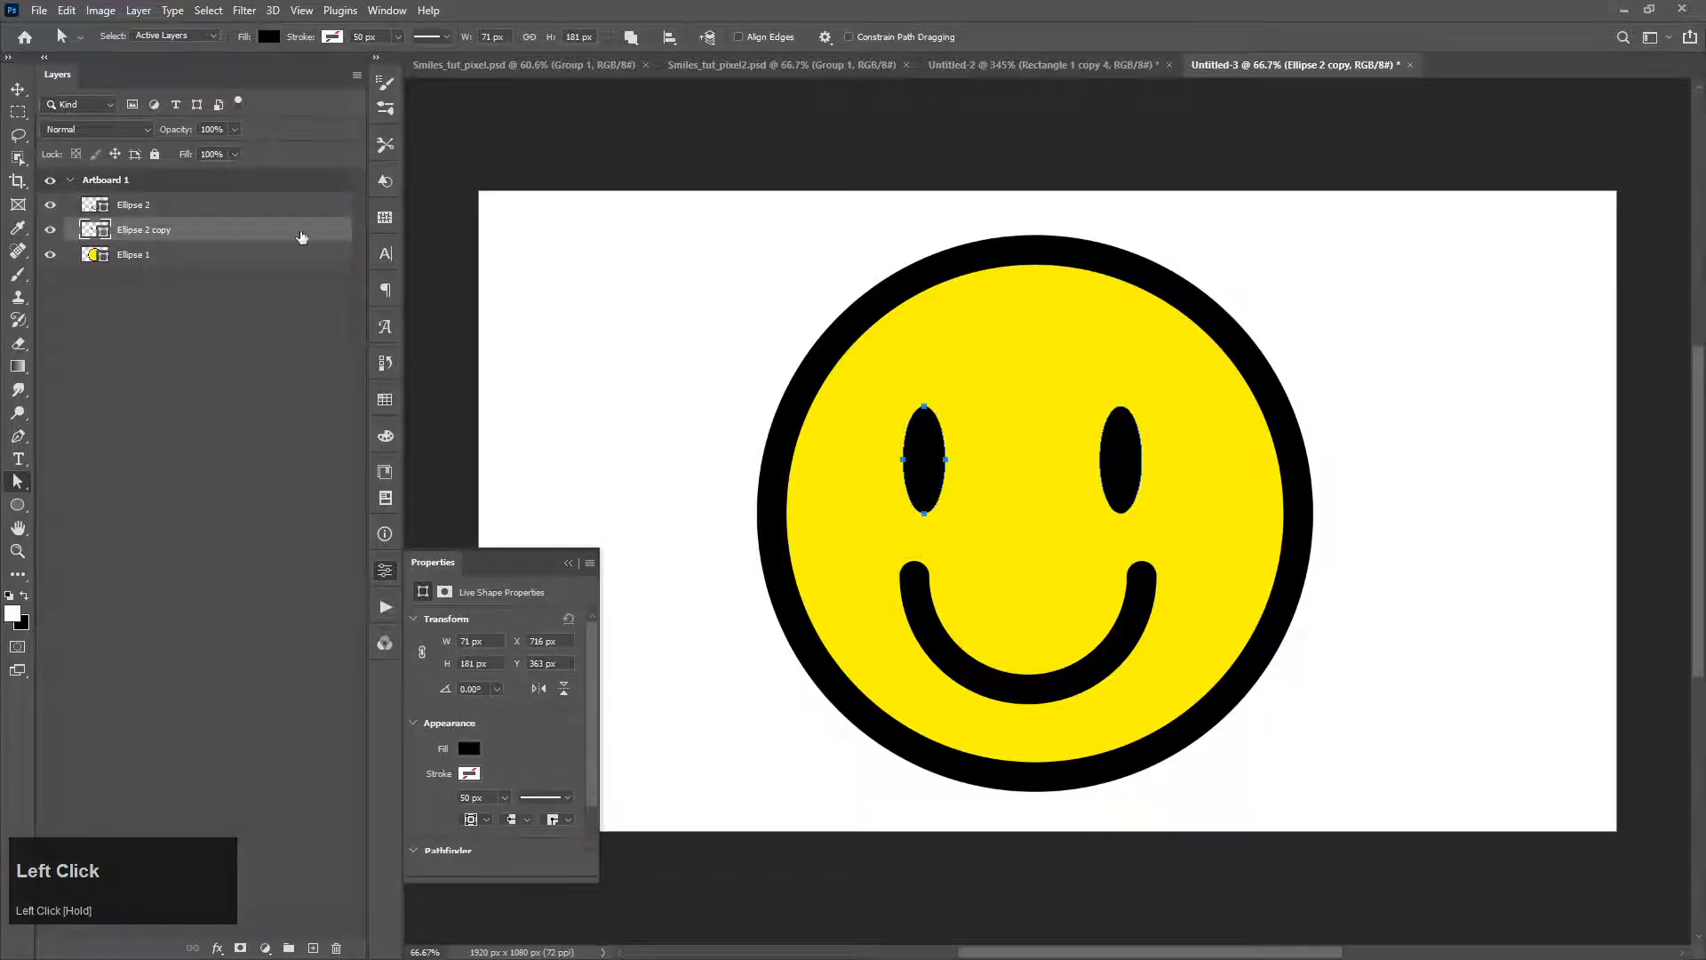
Step: Align the horizontal centers of the mouth layer and the eyes layer
click(125, 218)
key(v)
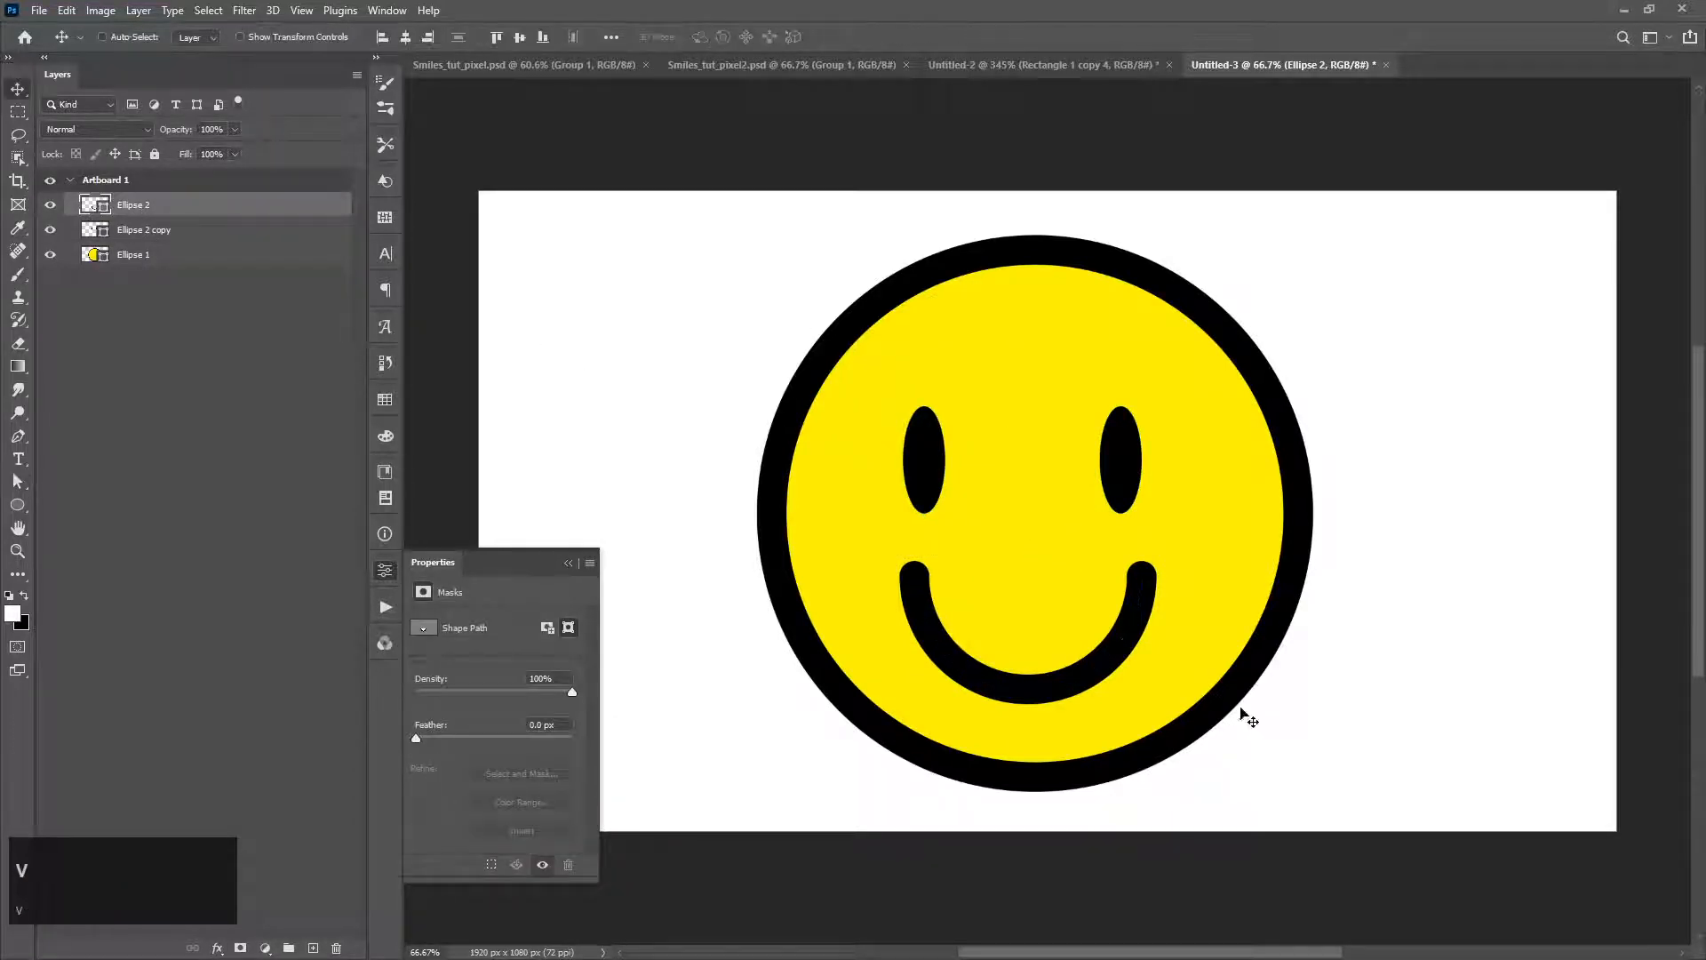
ctrl+click(201, 232)
click(406, 37)
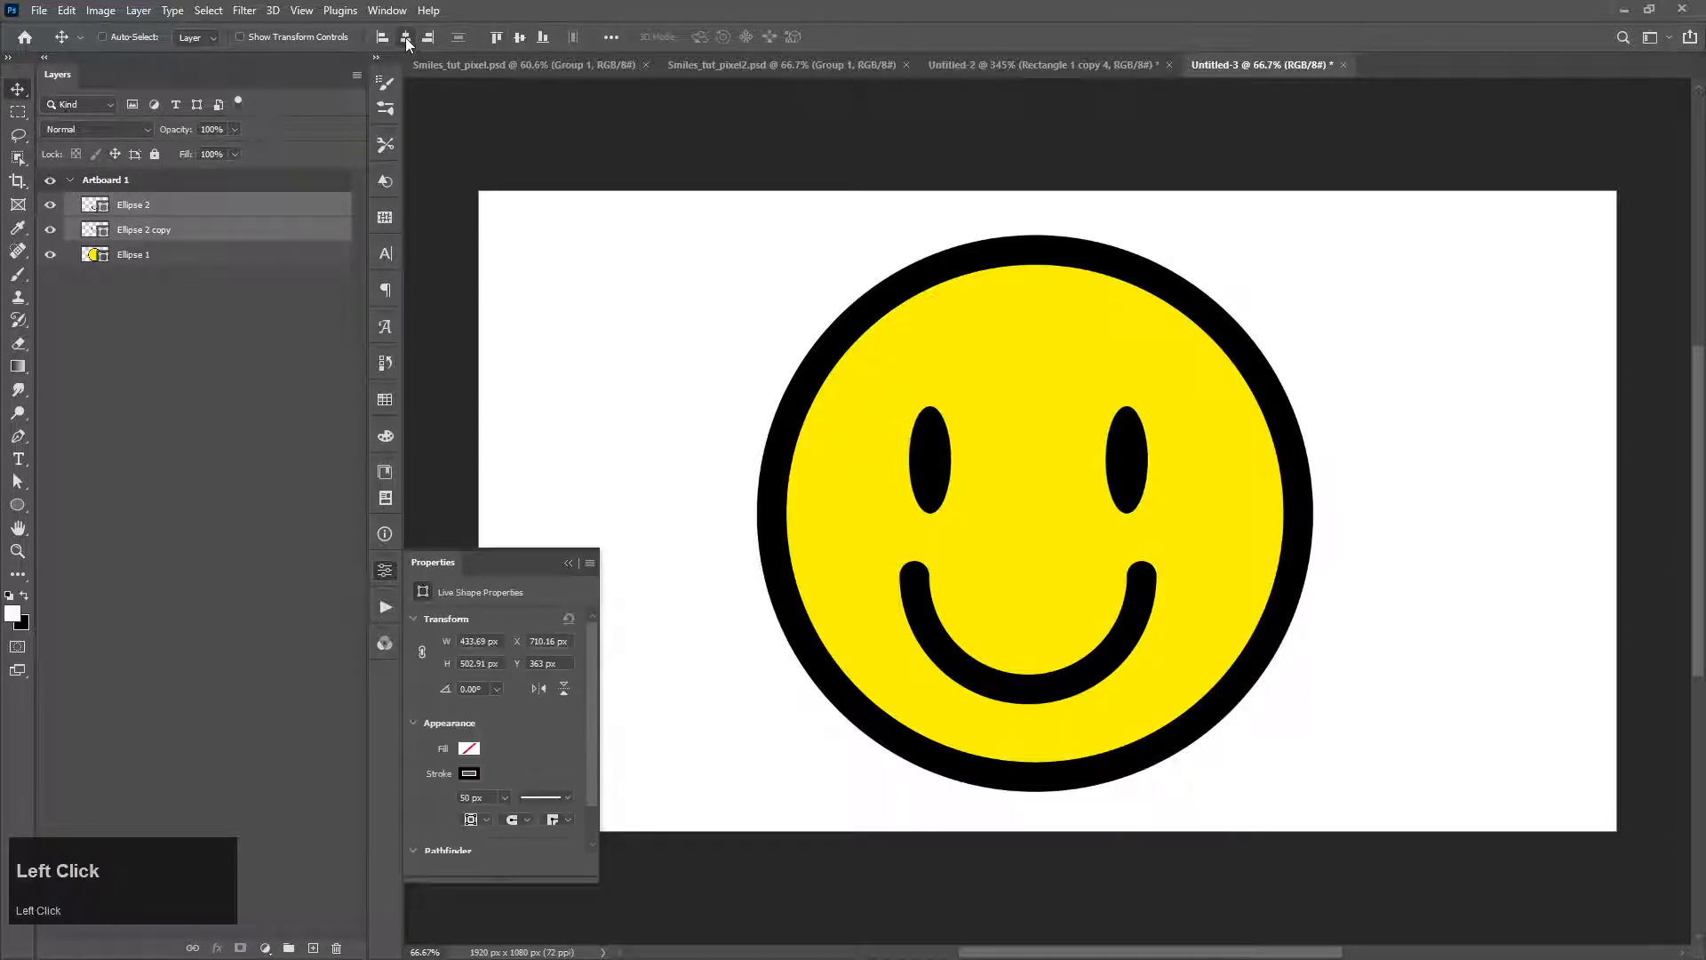
Step: Try to convert the mouth, eyes and face layers into a single smart object
click(160, 259)
ctrl+click(157, 230)
ctrl+click(155, 205)
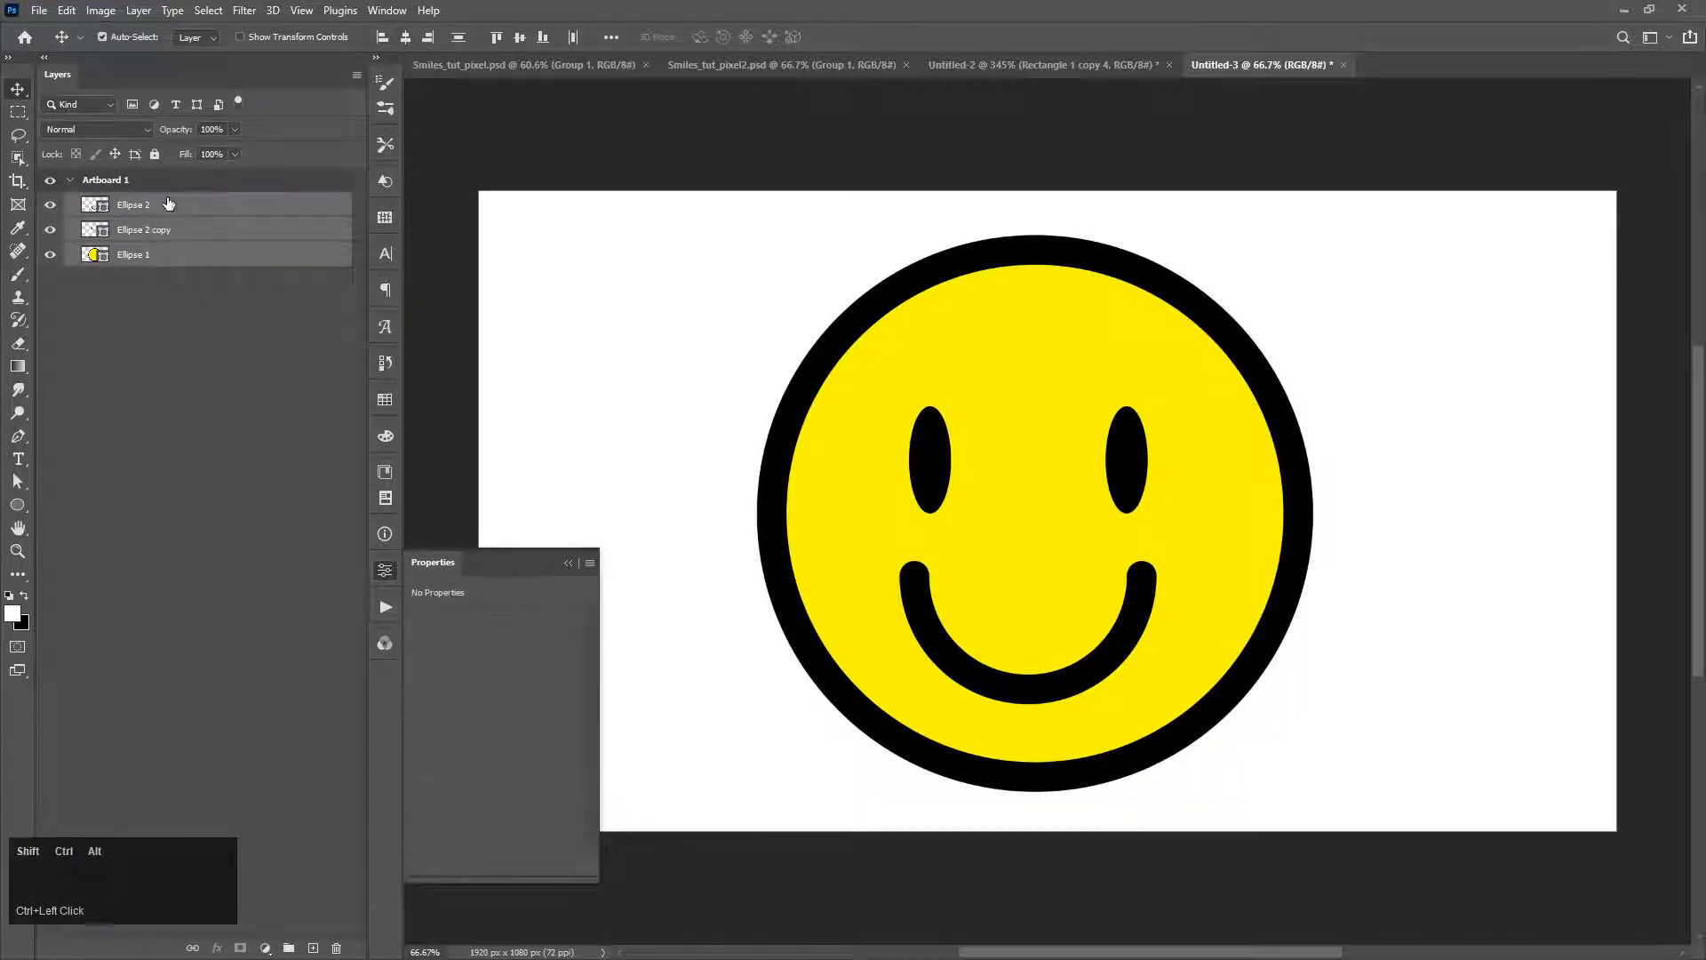
key(ctrl+shift+alt+g)
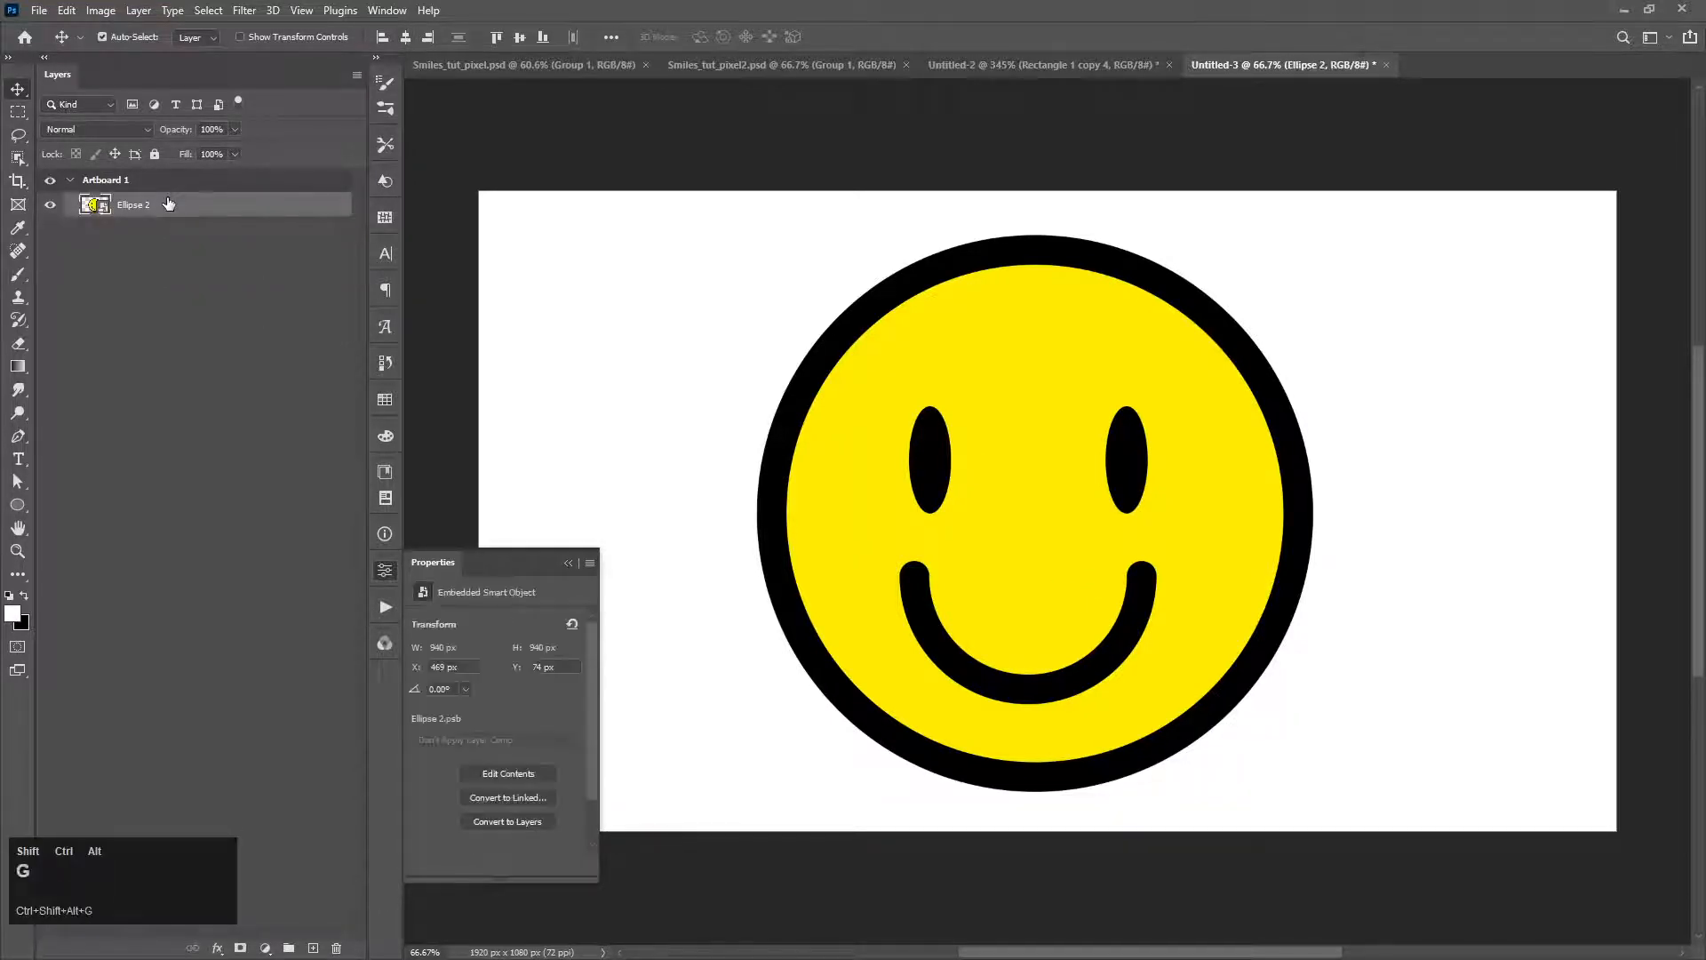
key(ctrl+z)
Step: Add a new layer filled with black and send it below the mouth, eyes and face layers
click(316, 948)
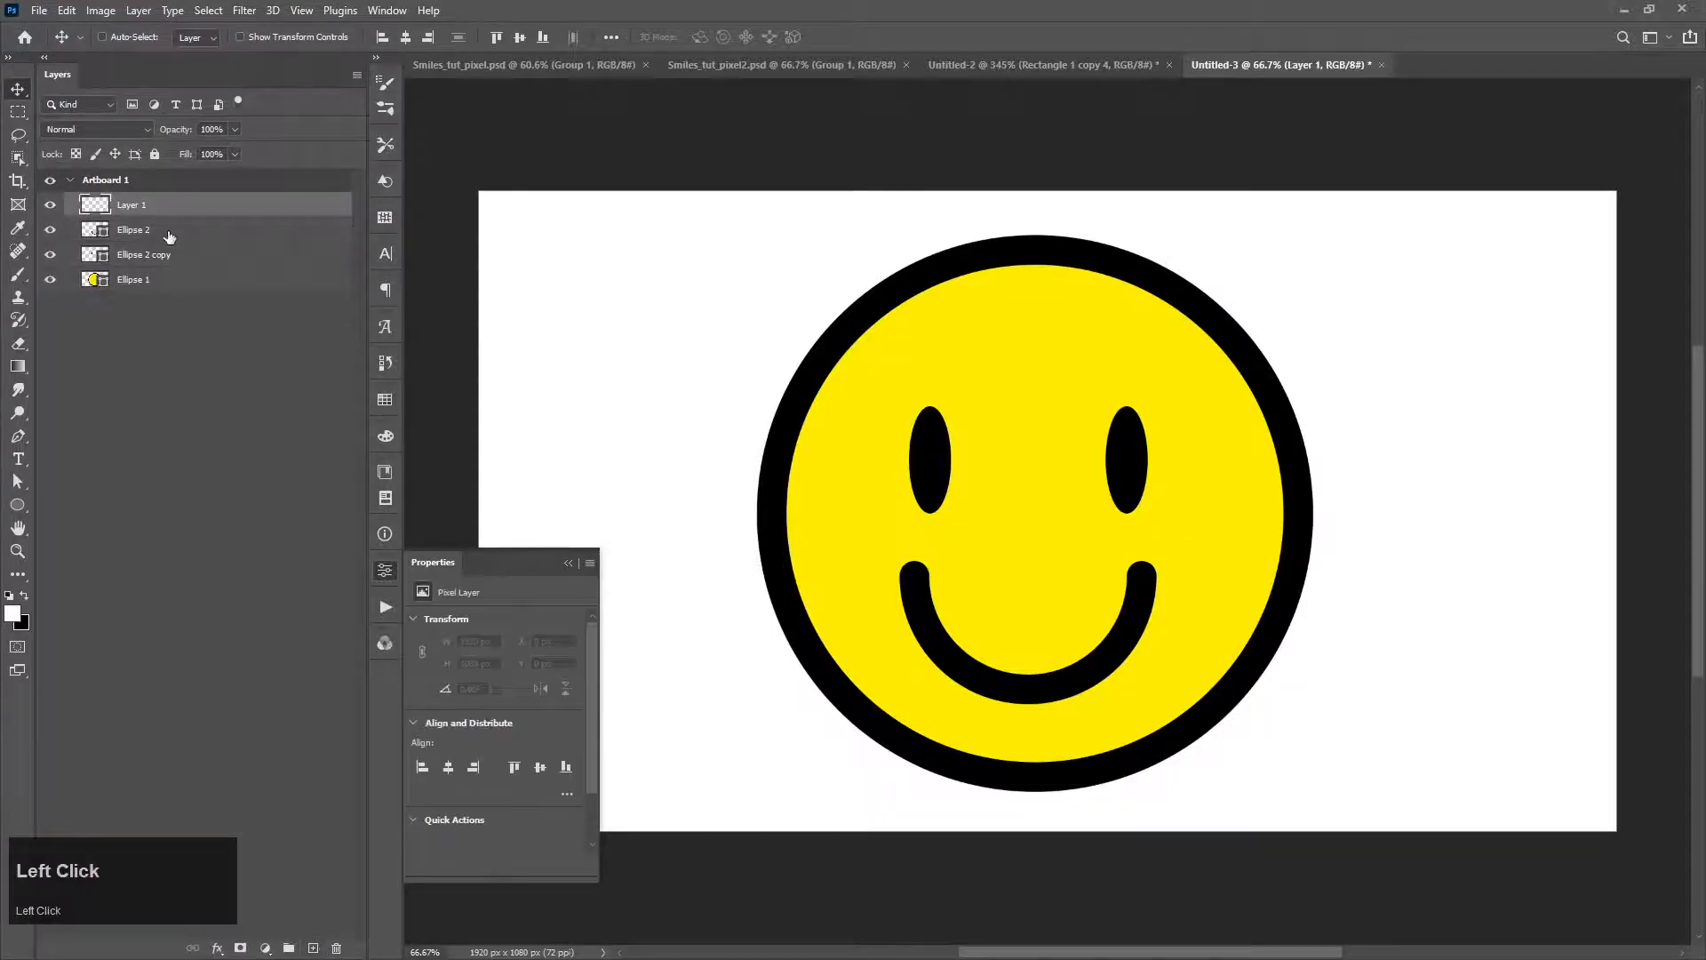
key(ctrl+a)
key(ctrl+BackSpace)
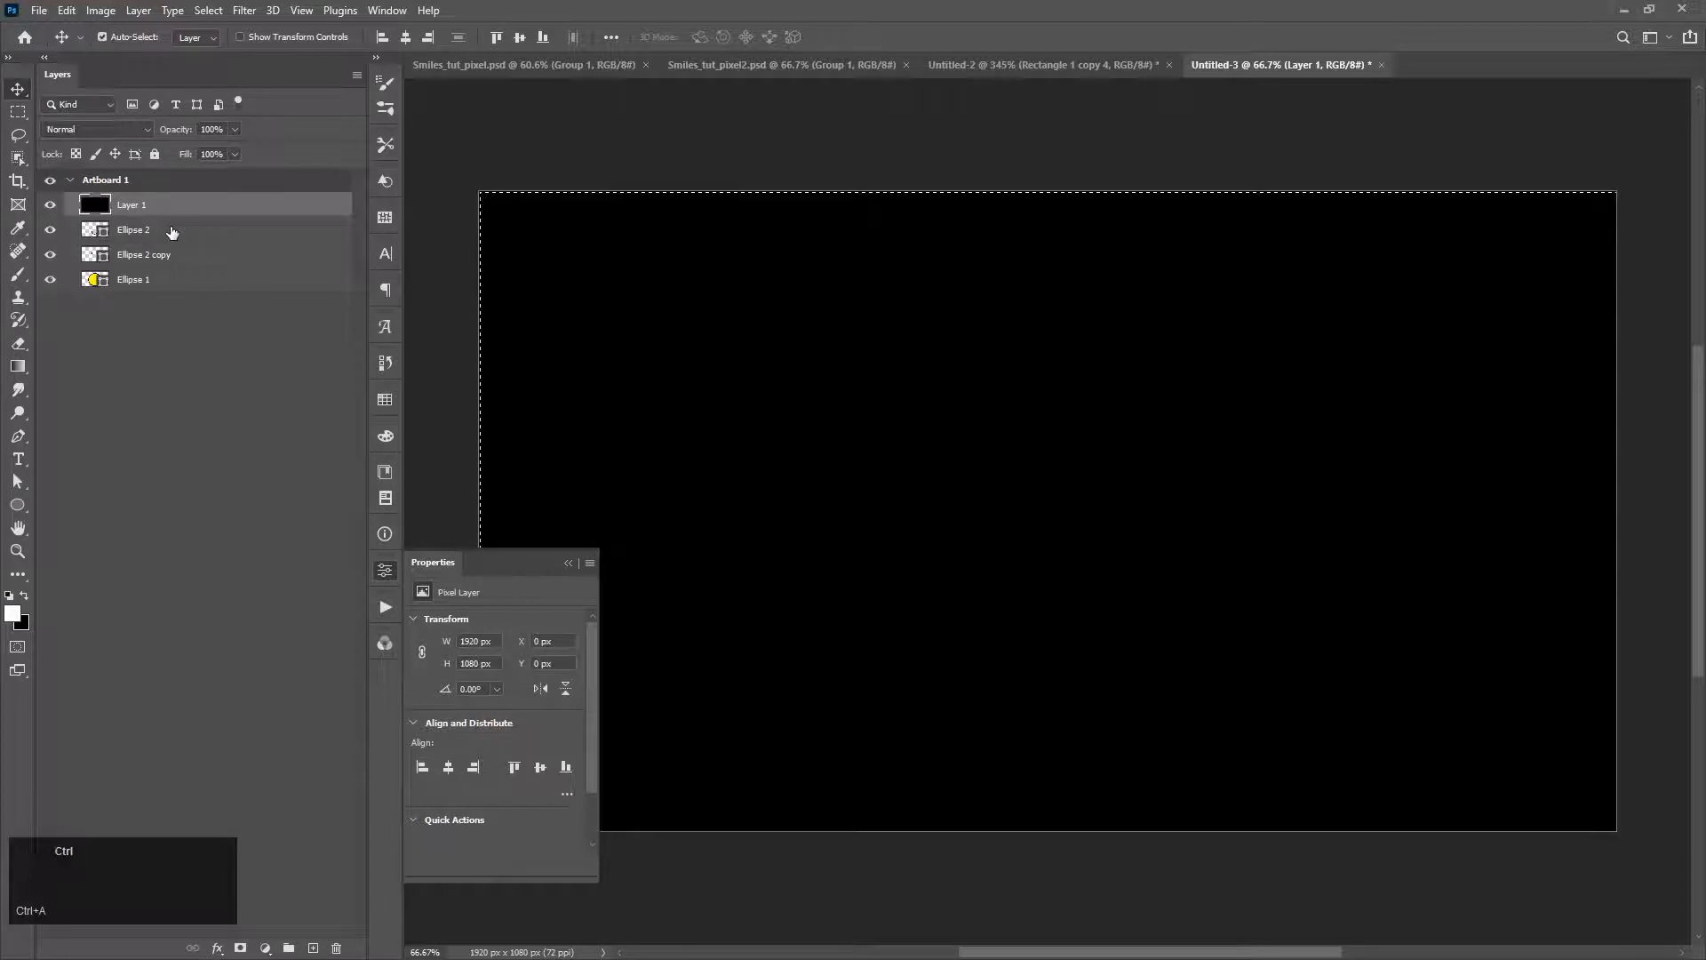
key(ctrl+bracketleft)
key(ctrl+bracketleft)
key(ctrl+bracketleft)
key(ctrl+bracketleft)
key(ctrl+bracketleft)
key(ctrl+bracketleft)
key(ctrl+bracketleft)
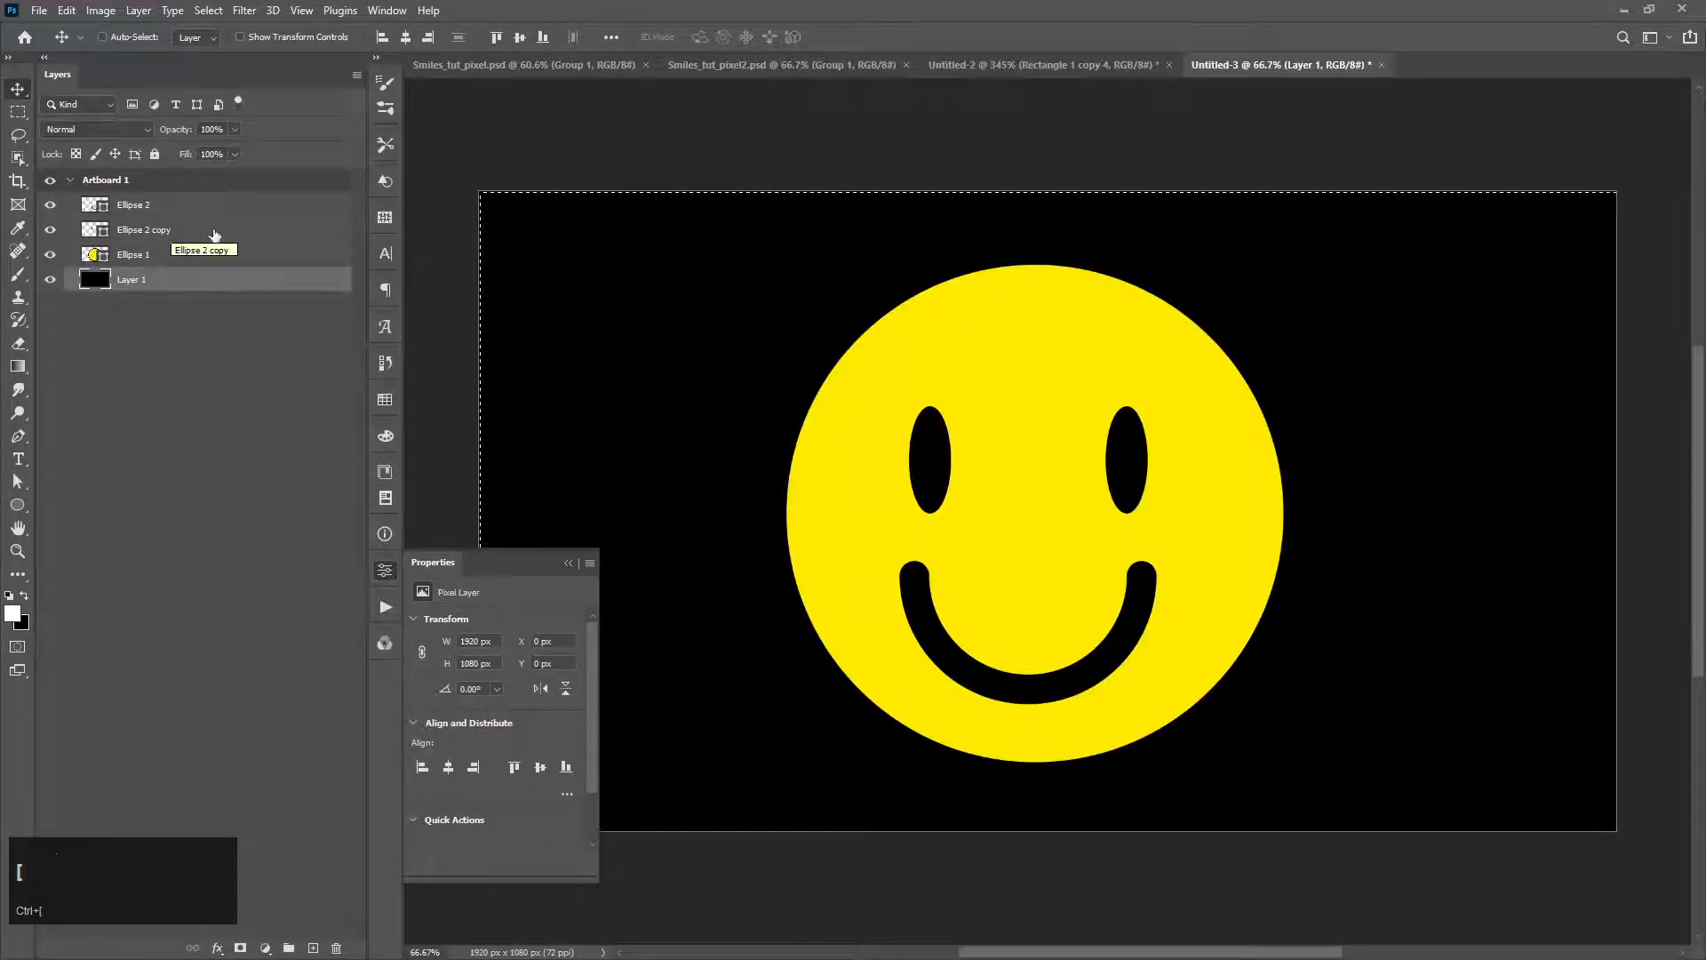
Step: Add a Gradient Overlay layer style to the black background layer below the smiley shapes
click(184, 287)
double_click(187, 289)
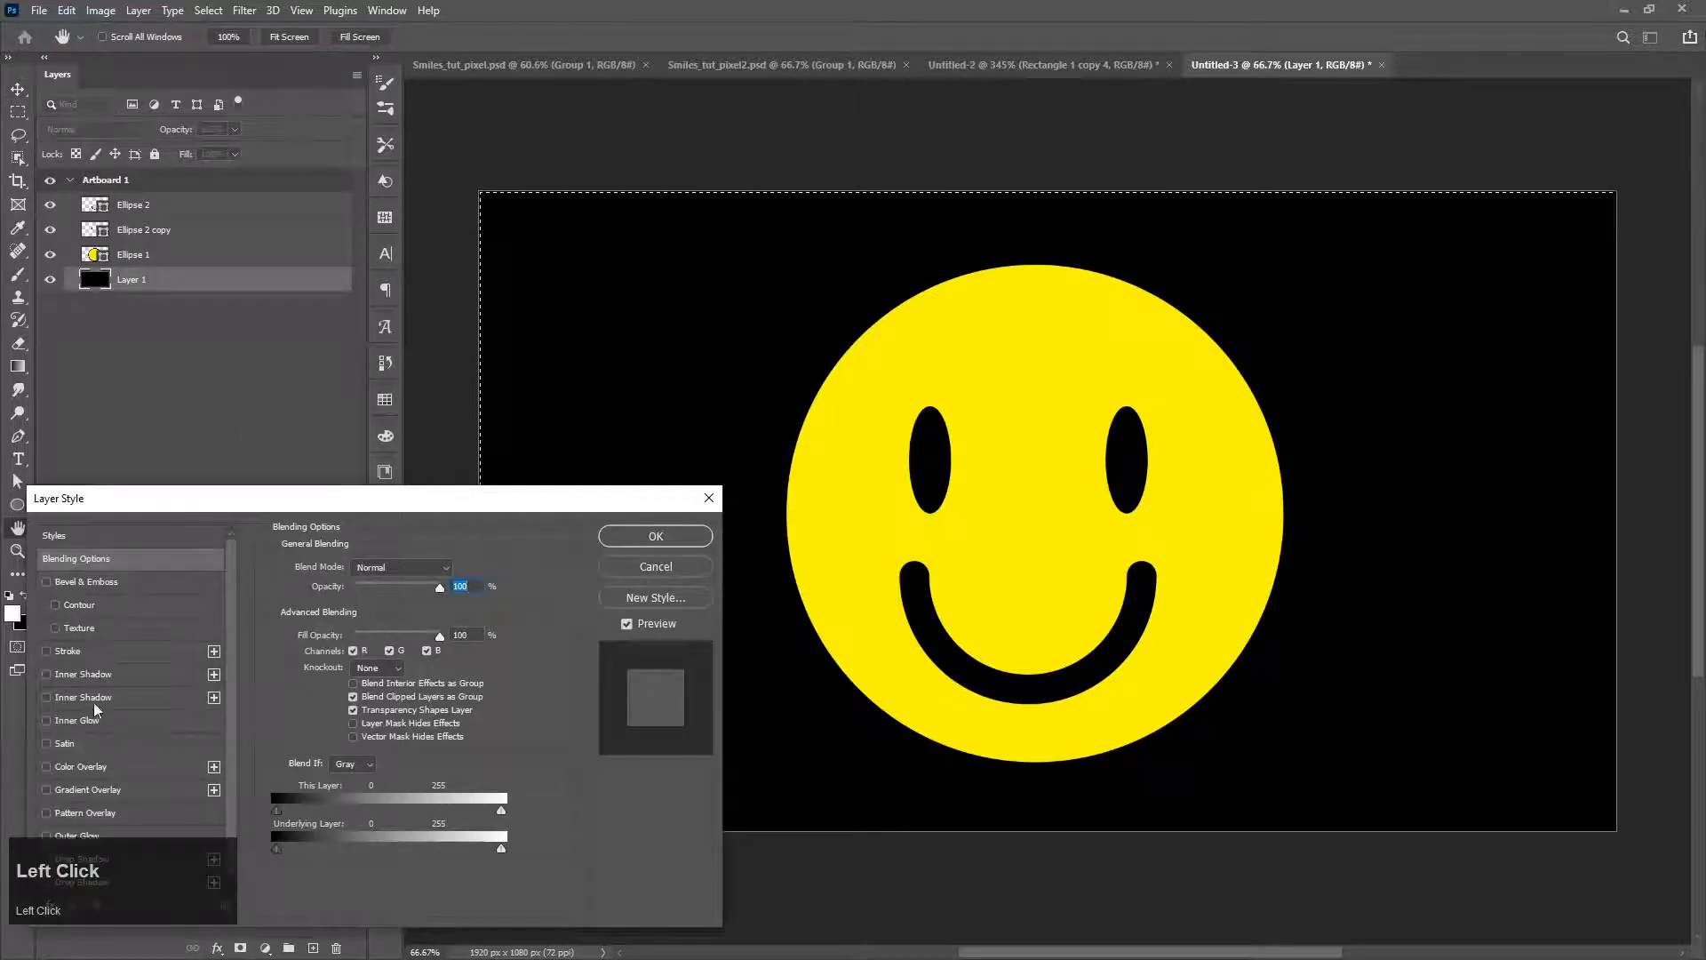
click(120, 791)
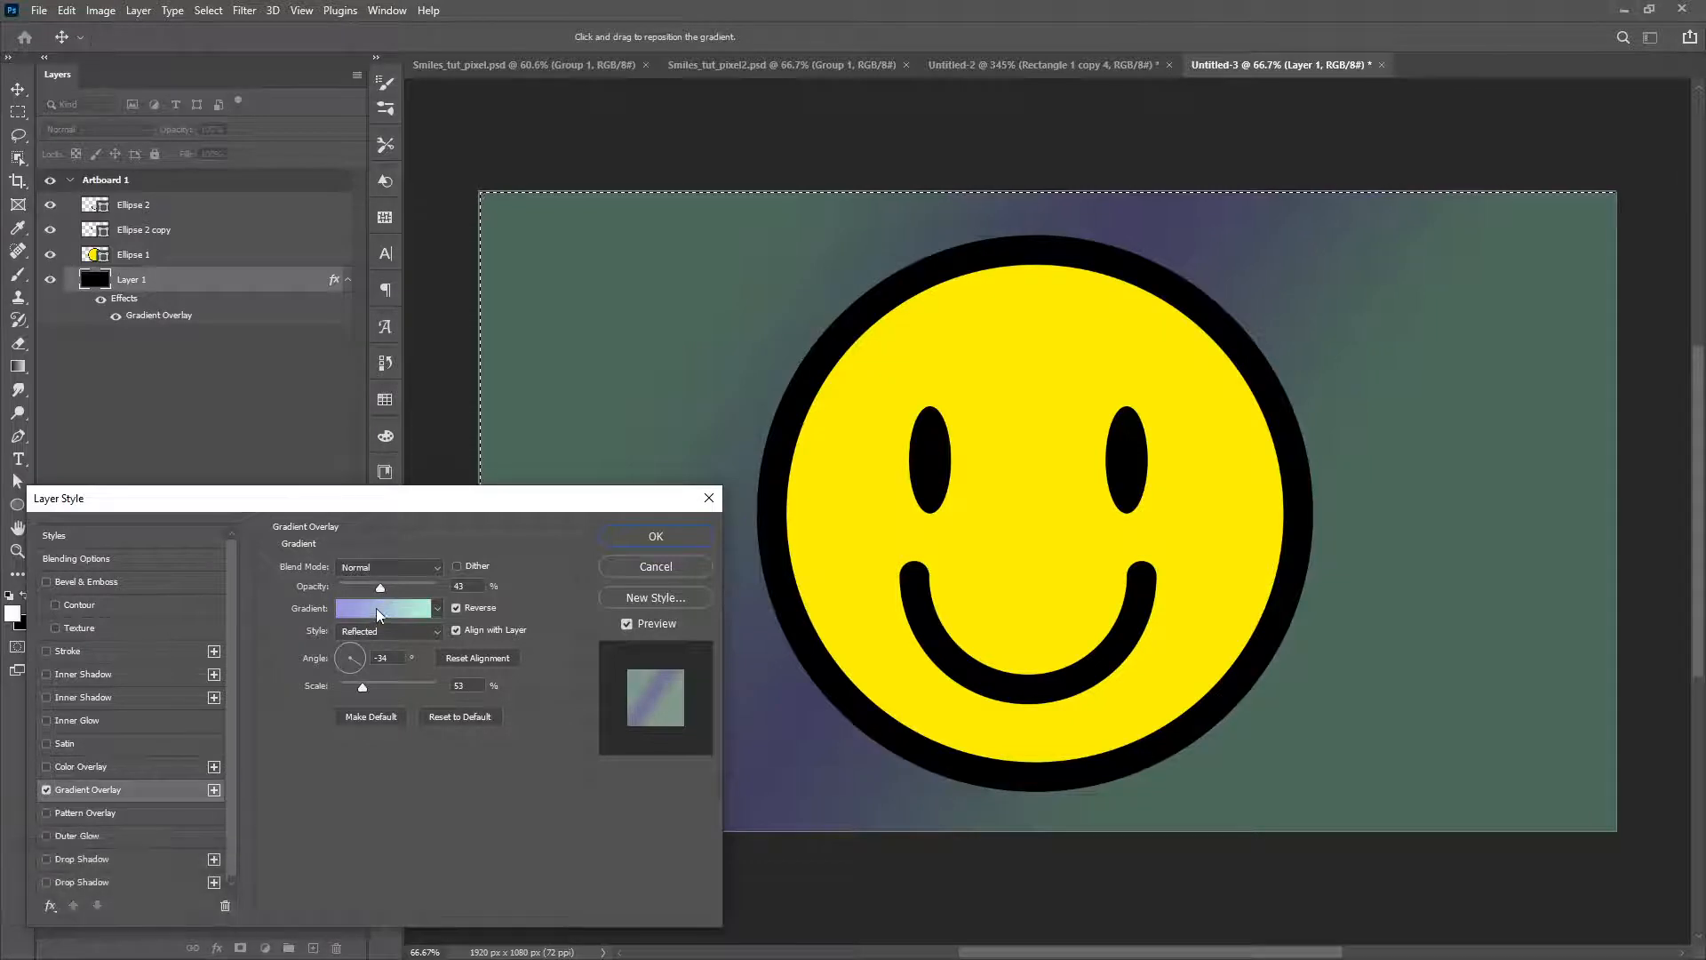
Step: Set the background overlay's gradient to the Iridescent_21 preset from the Iridescent group and apply the layer style
click(376, 608)
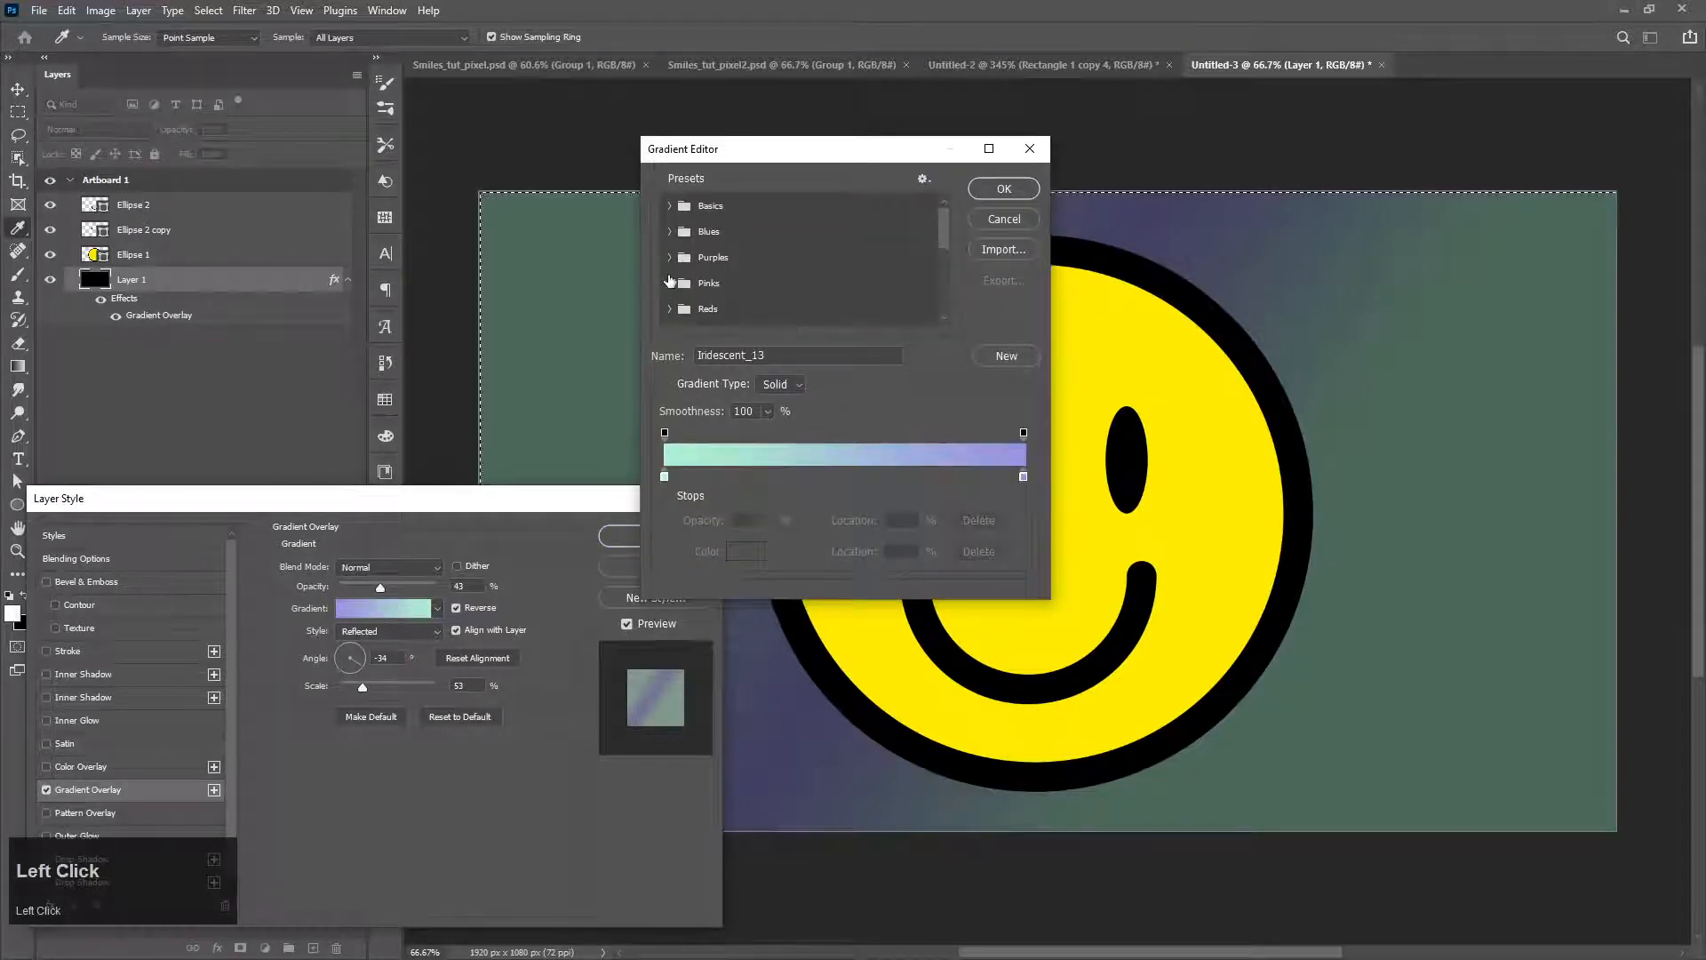
scroll(676, 281, down, 1)
scroll(673, 283, down, 2)
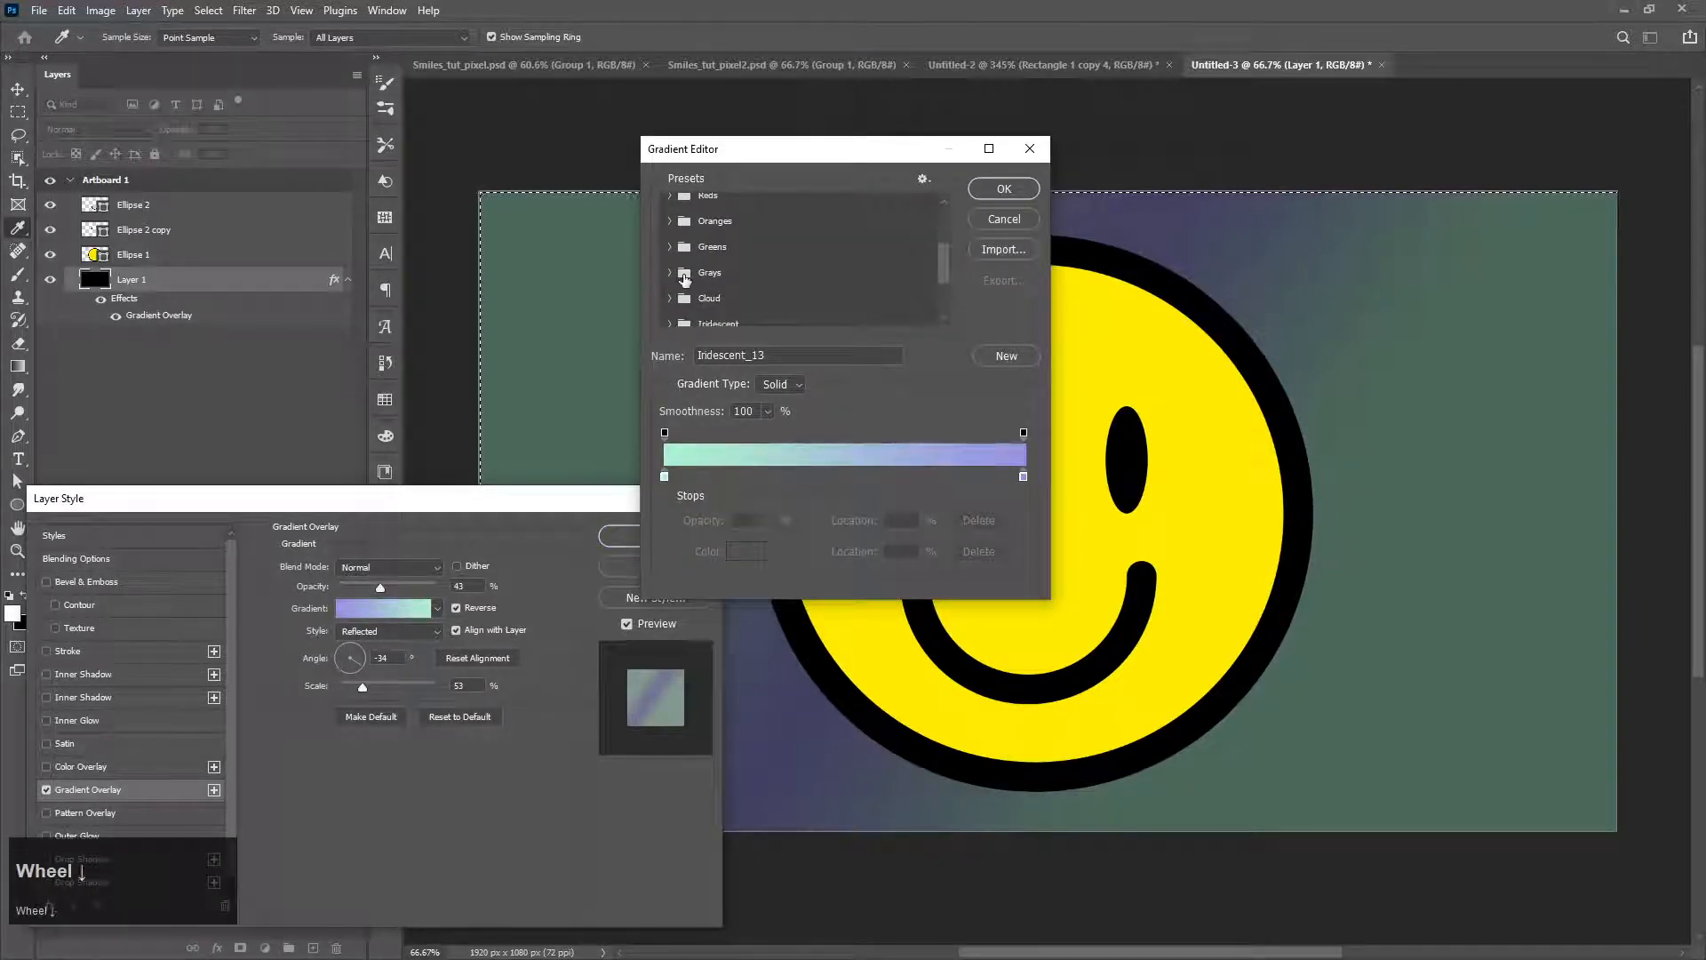
click(670, 295)
scroll(694, 289, down, 2)
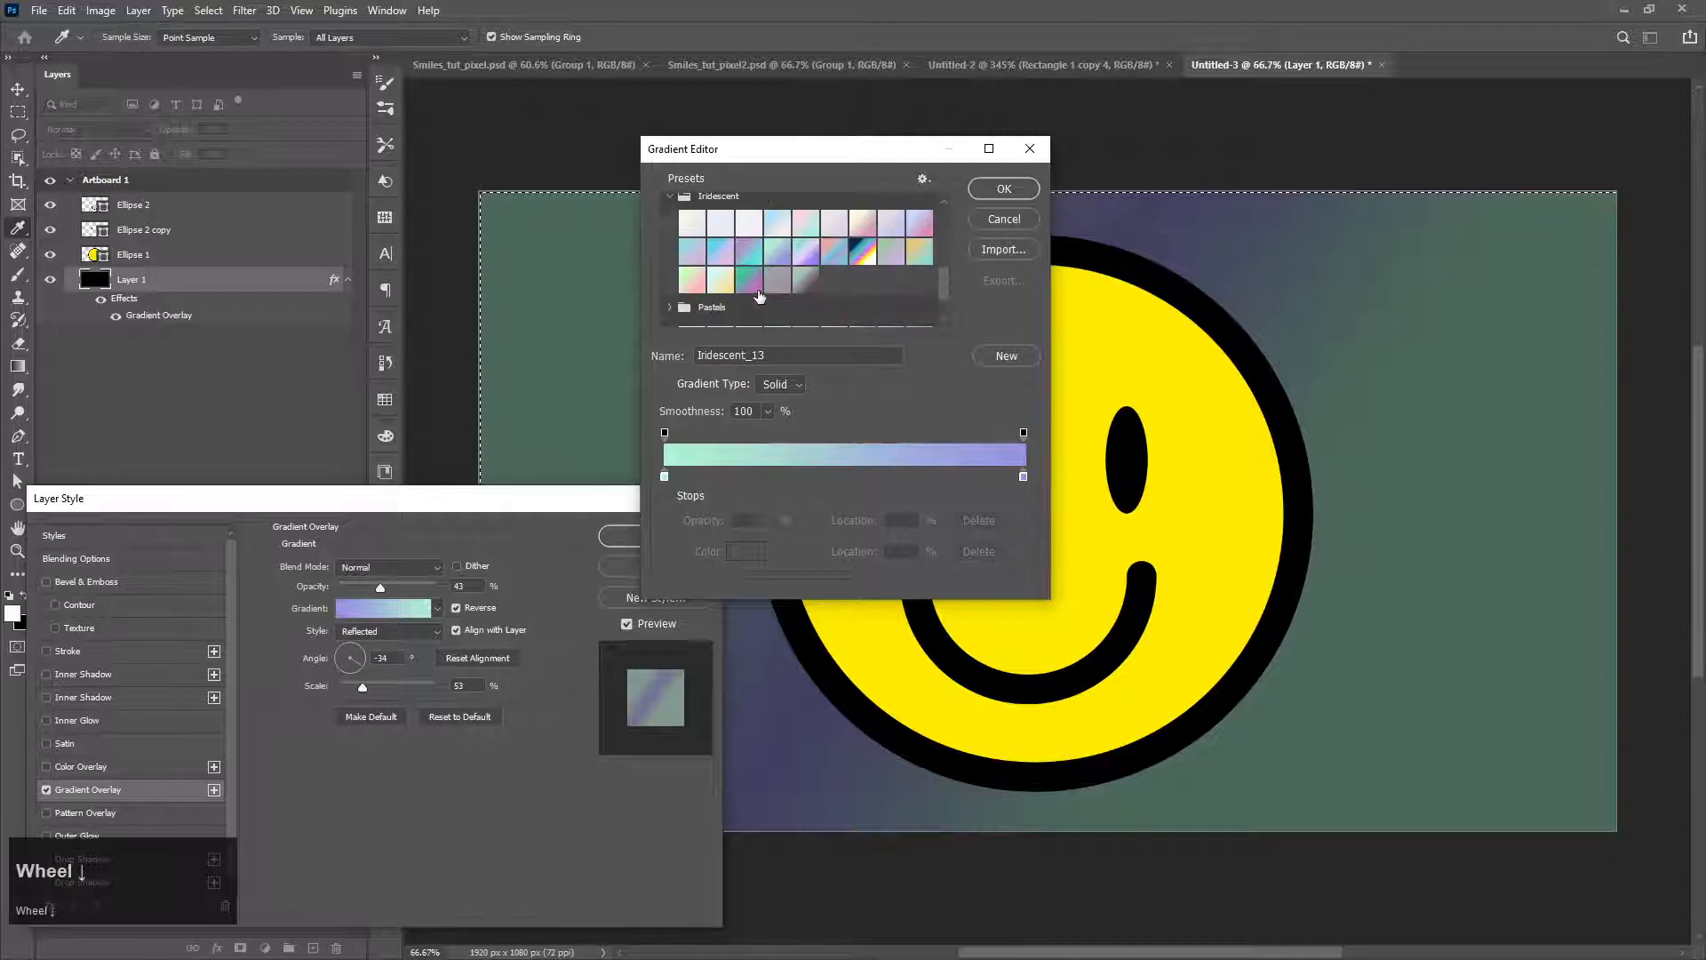
click(750, 281)
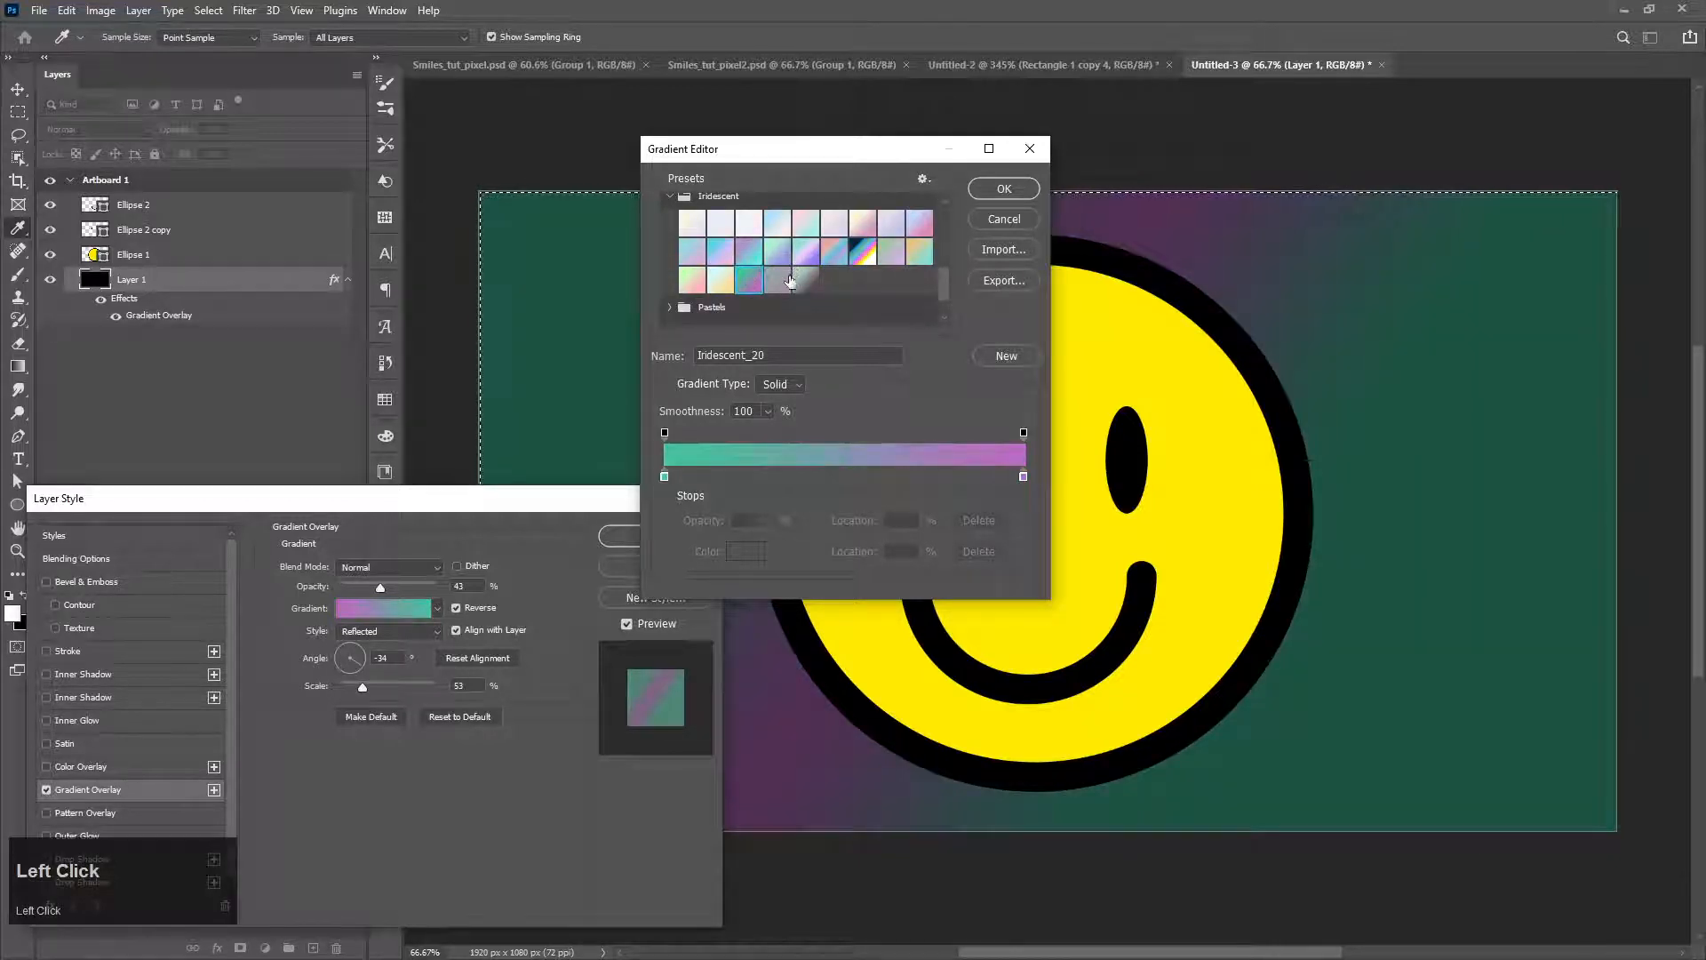
click(790, 281)
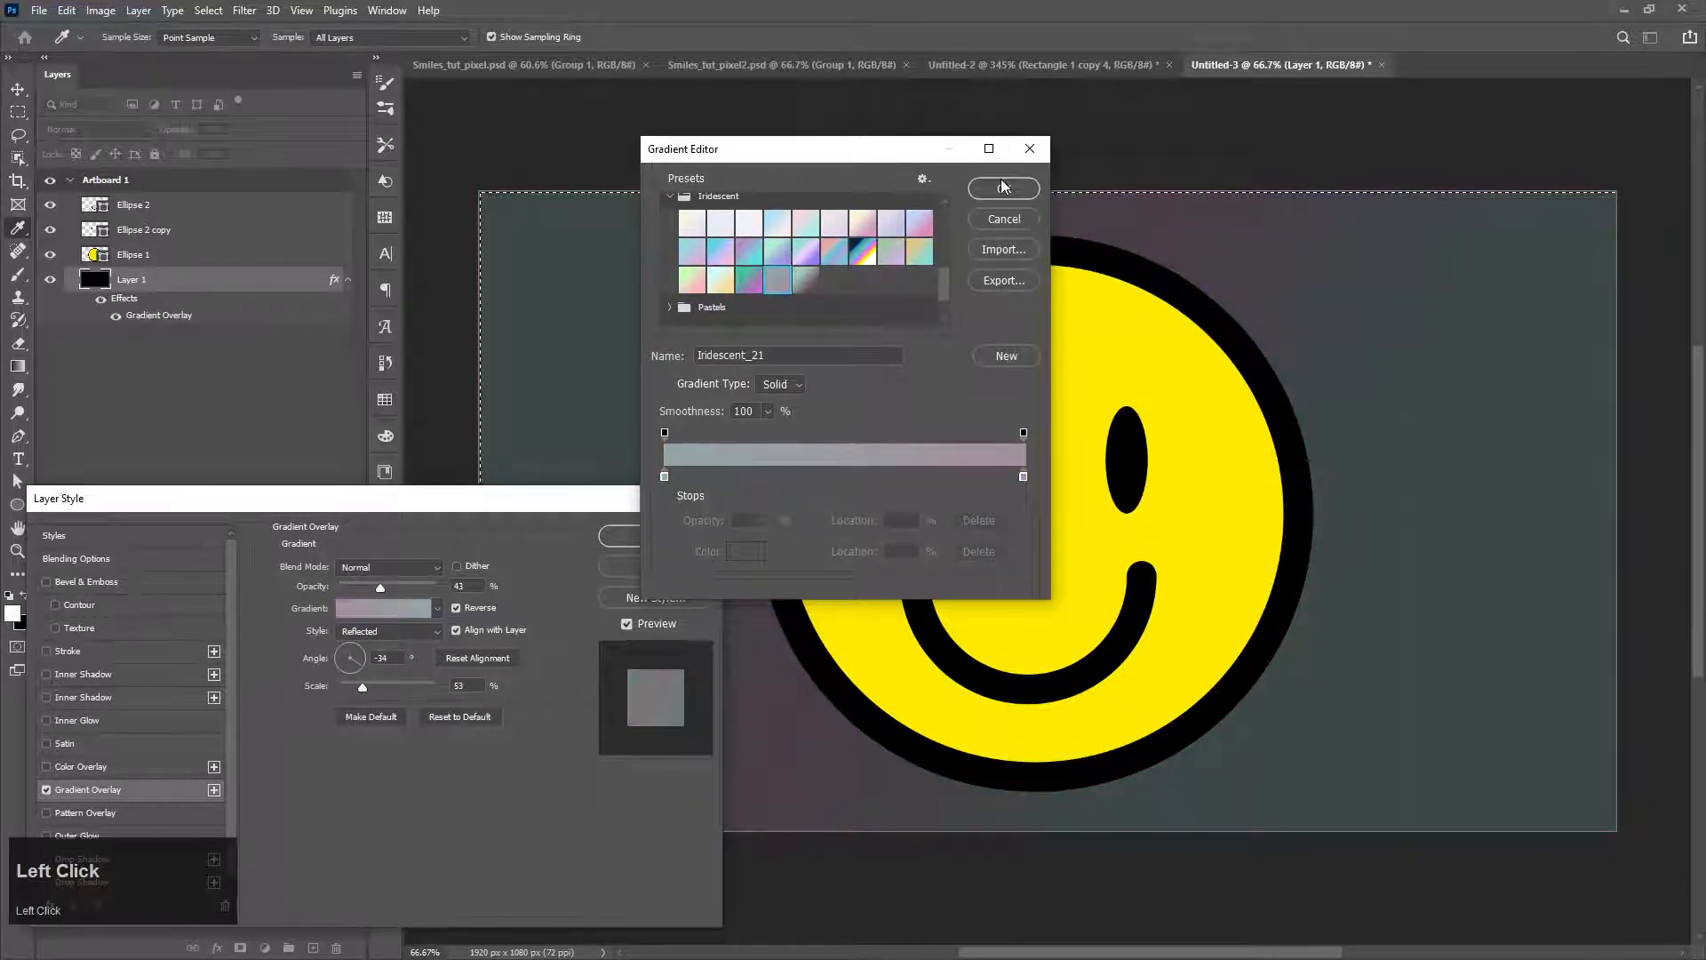
click(1003, 186)
click(656, 535)
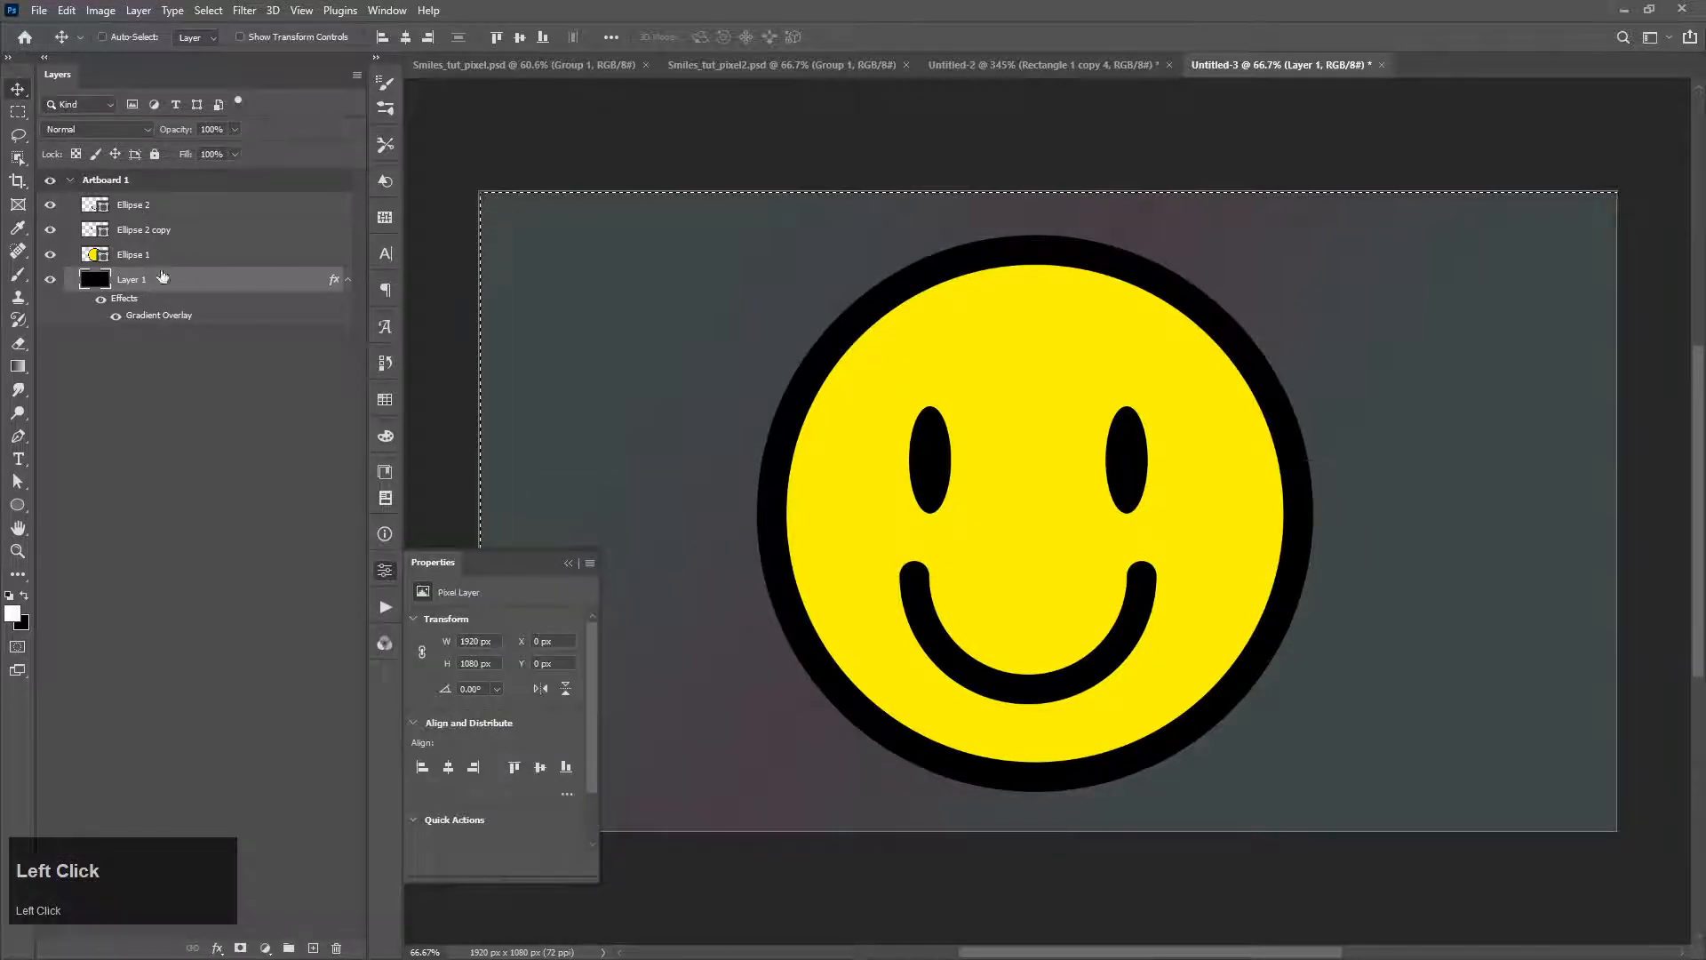
Step: Select the mouth, eyes, face and background layers together and look up the Smart Objects commands
click(142, 210)
shift+click(202, 286)
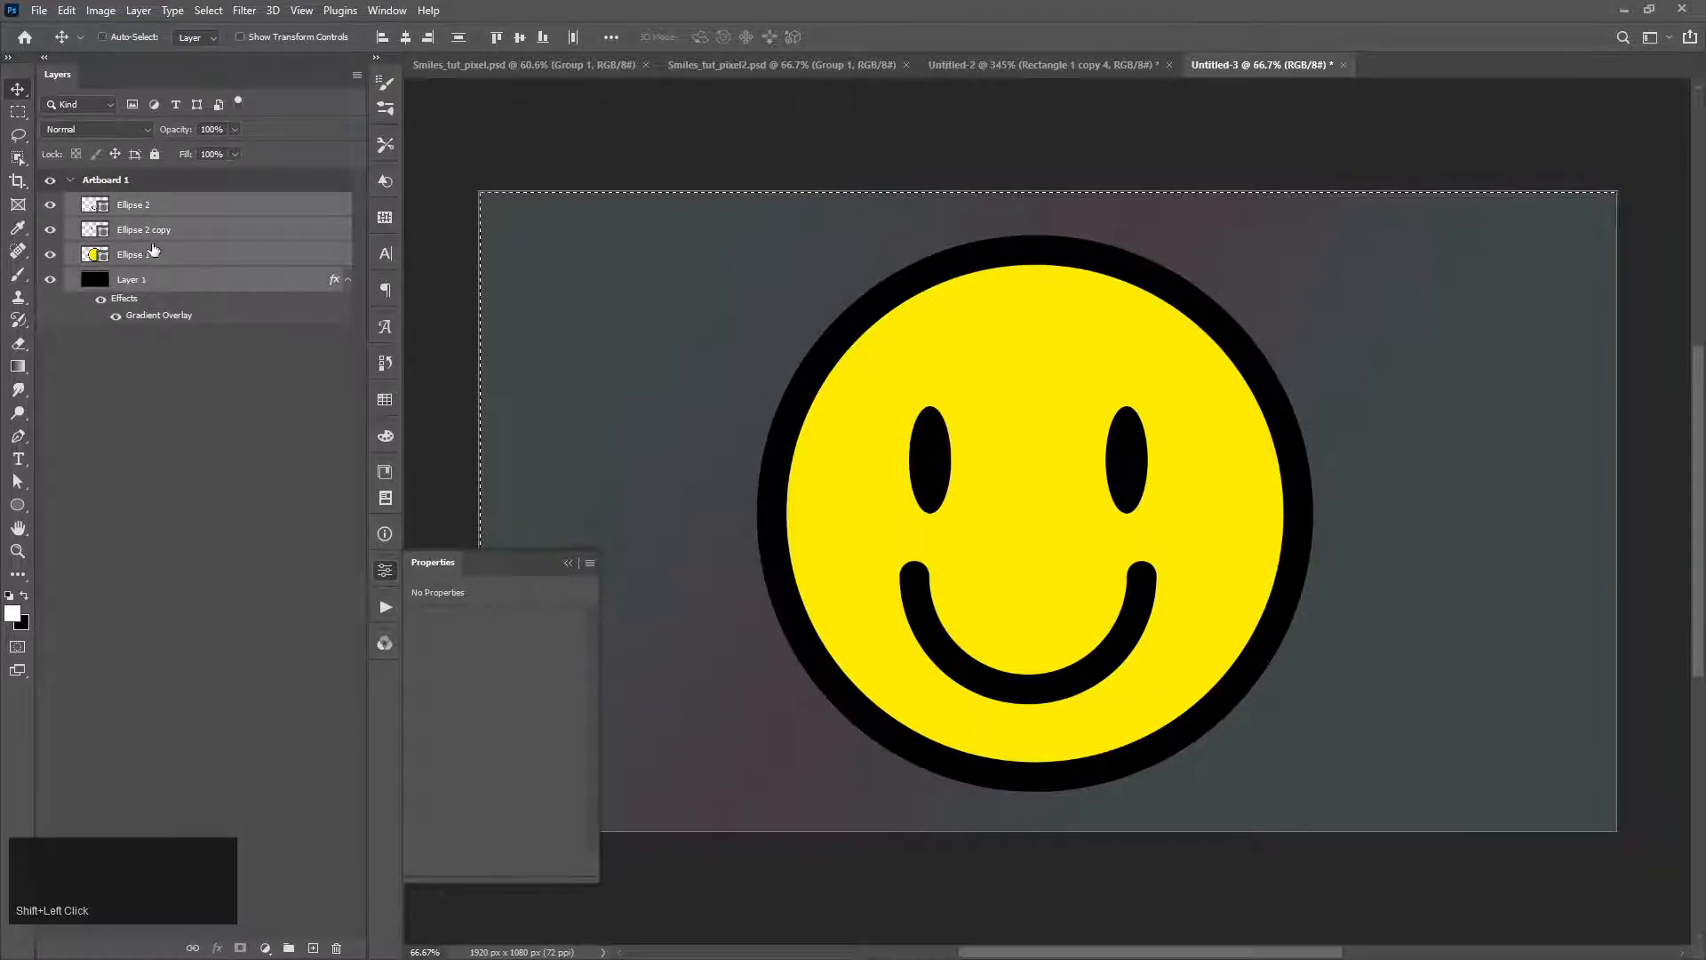
click(101, 12)
mouse_move(72, 15)
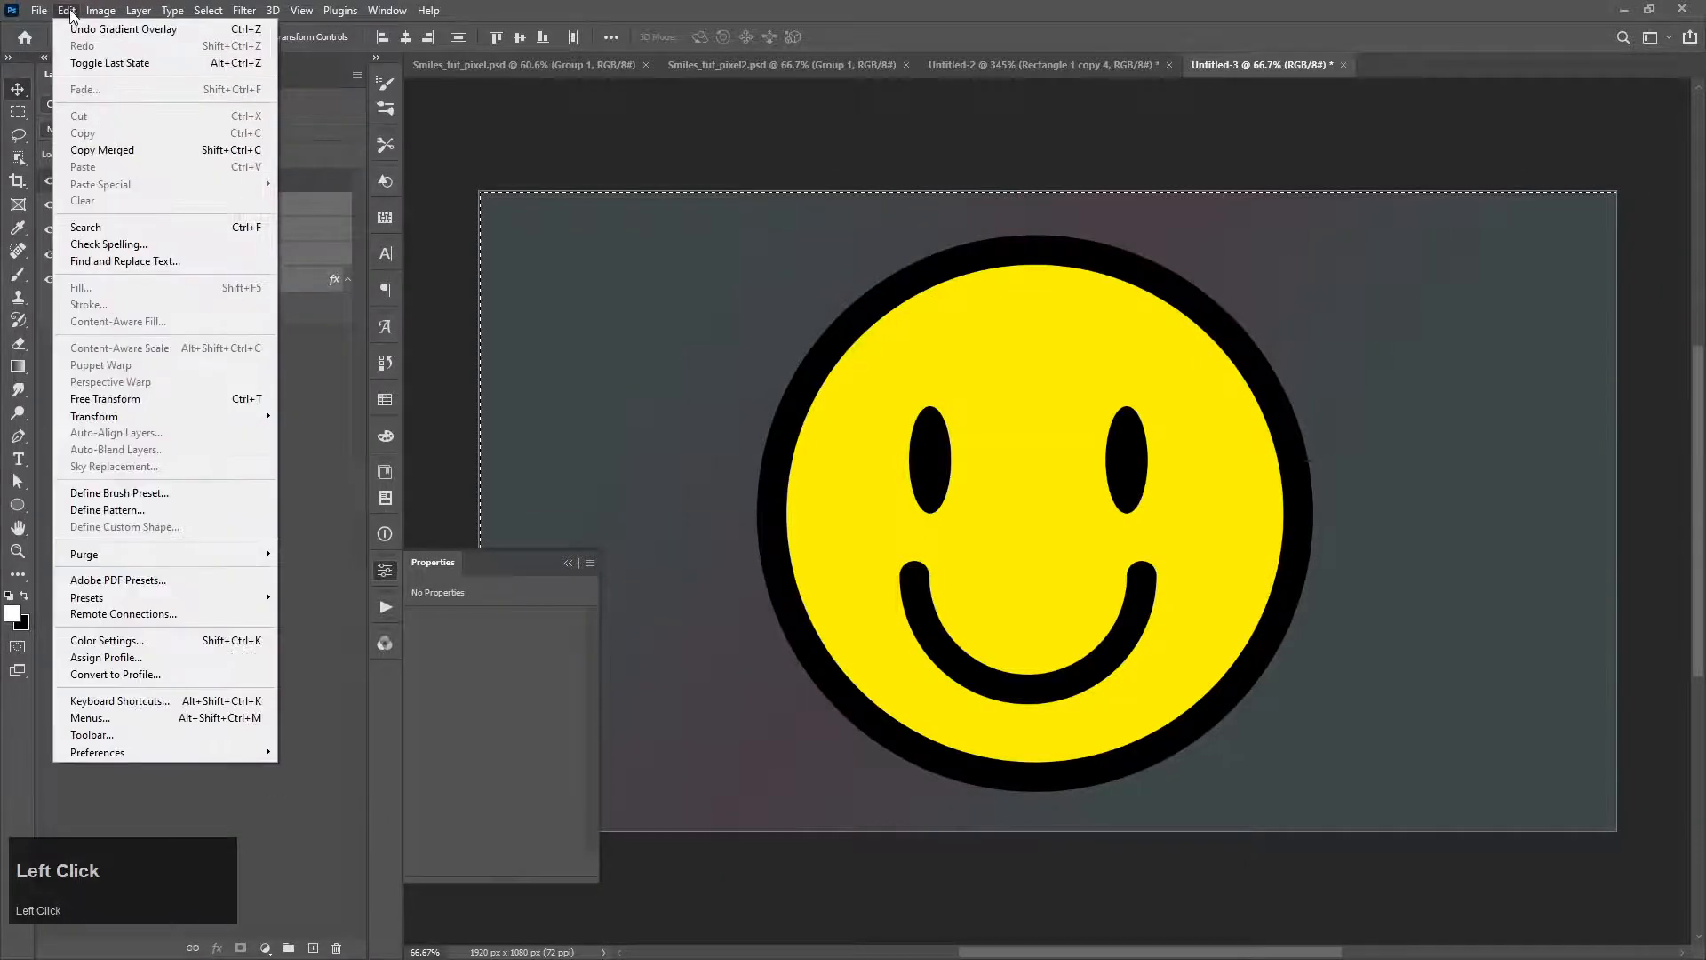
mouse_move(131, 10)
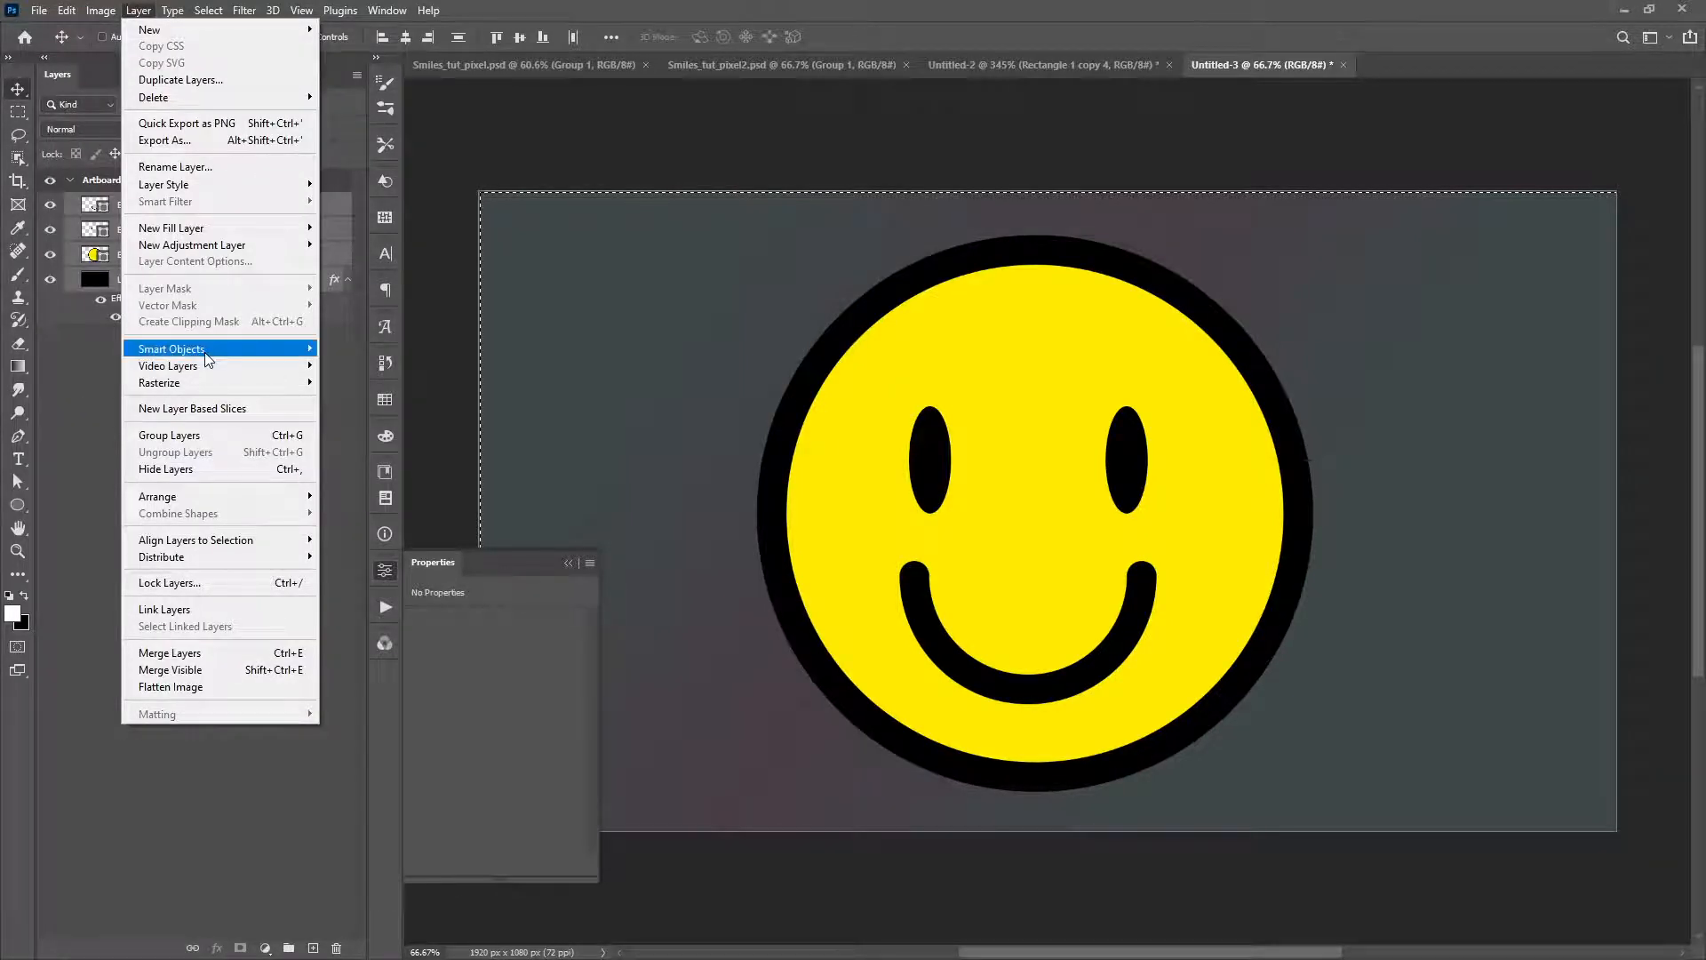
mouse_move(202, 349)
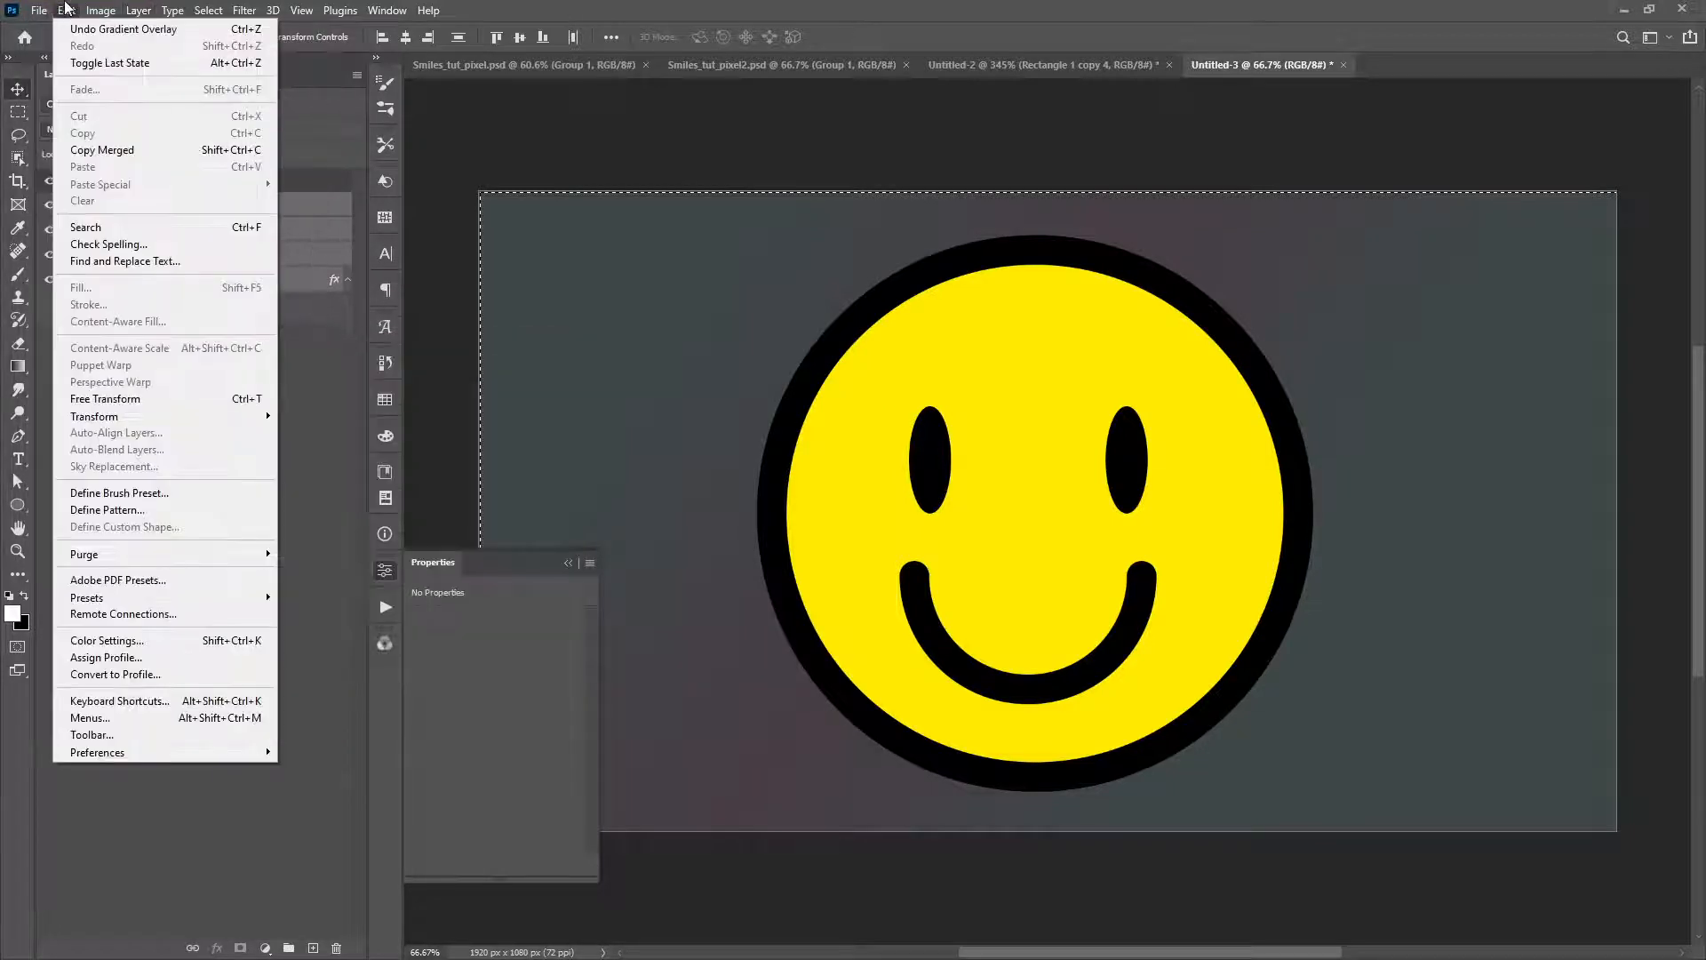
Step: Examine the keyboard shortcuts assigned to the Layer commands, down to Convert to Smart Object, and close the shortcut settings
click(134, 703)
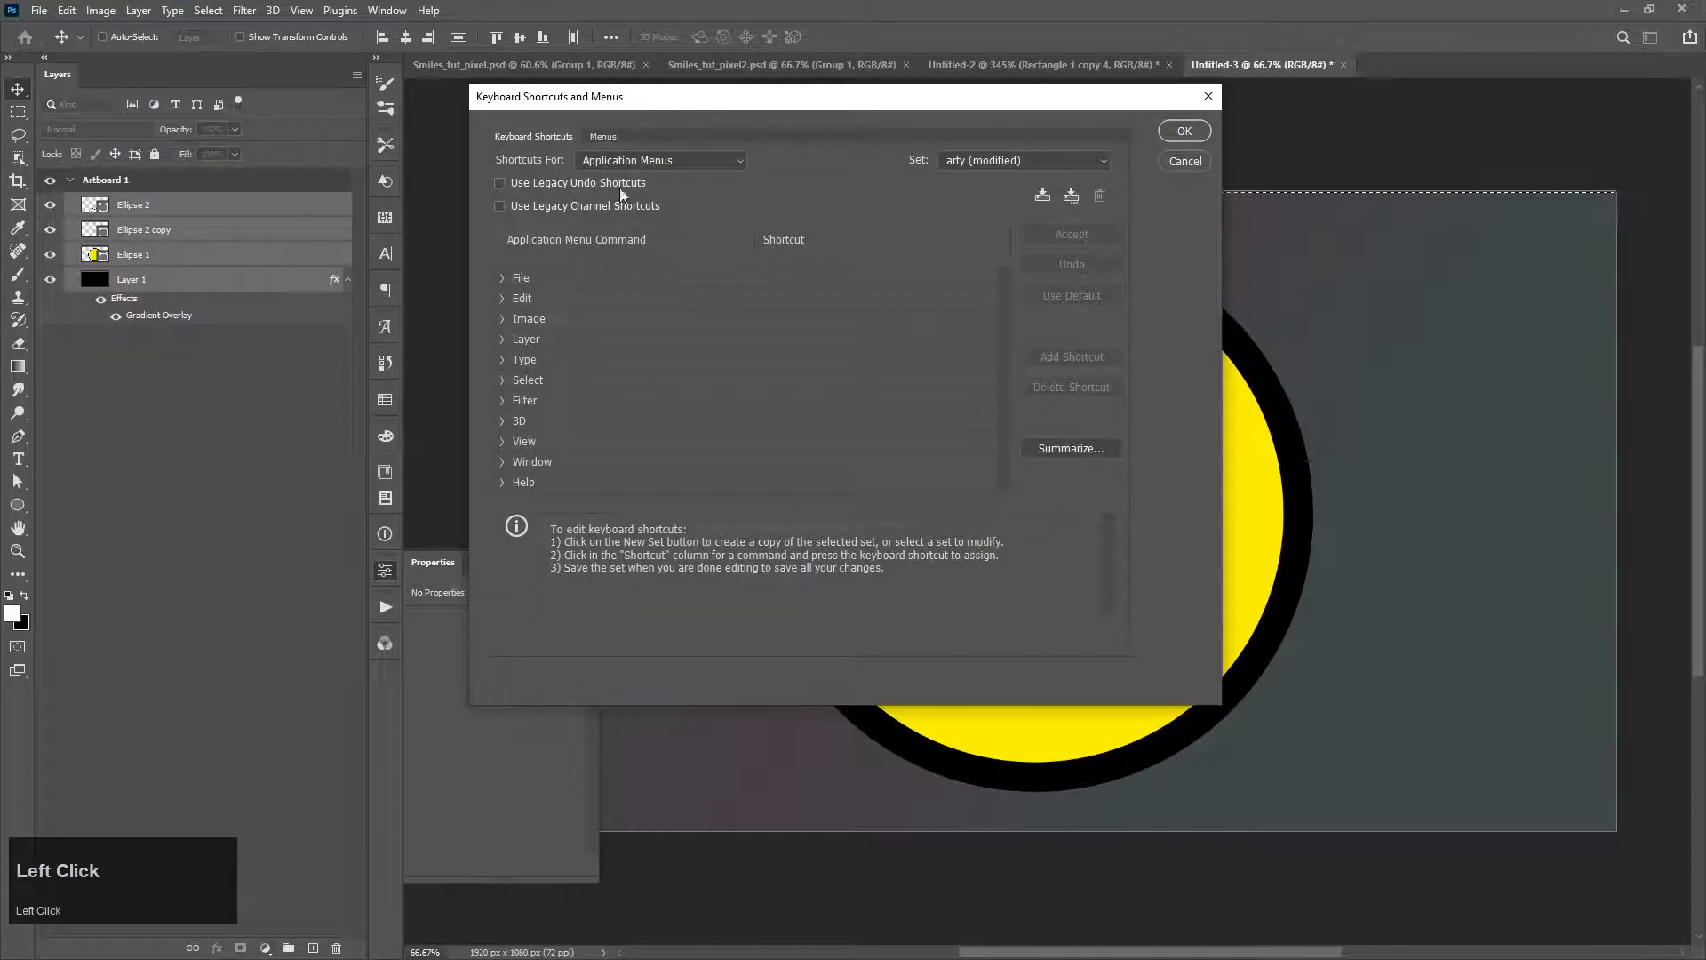
click(503, 339)
scroll(592, 349, down, 5)
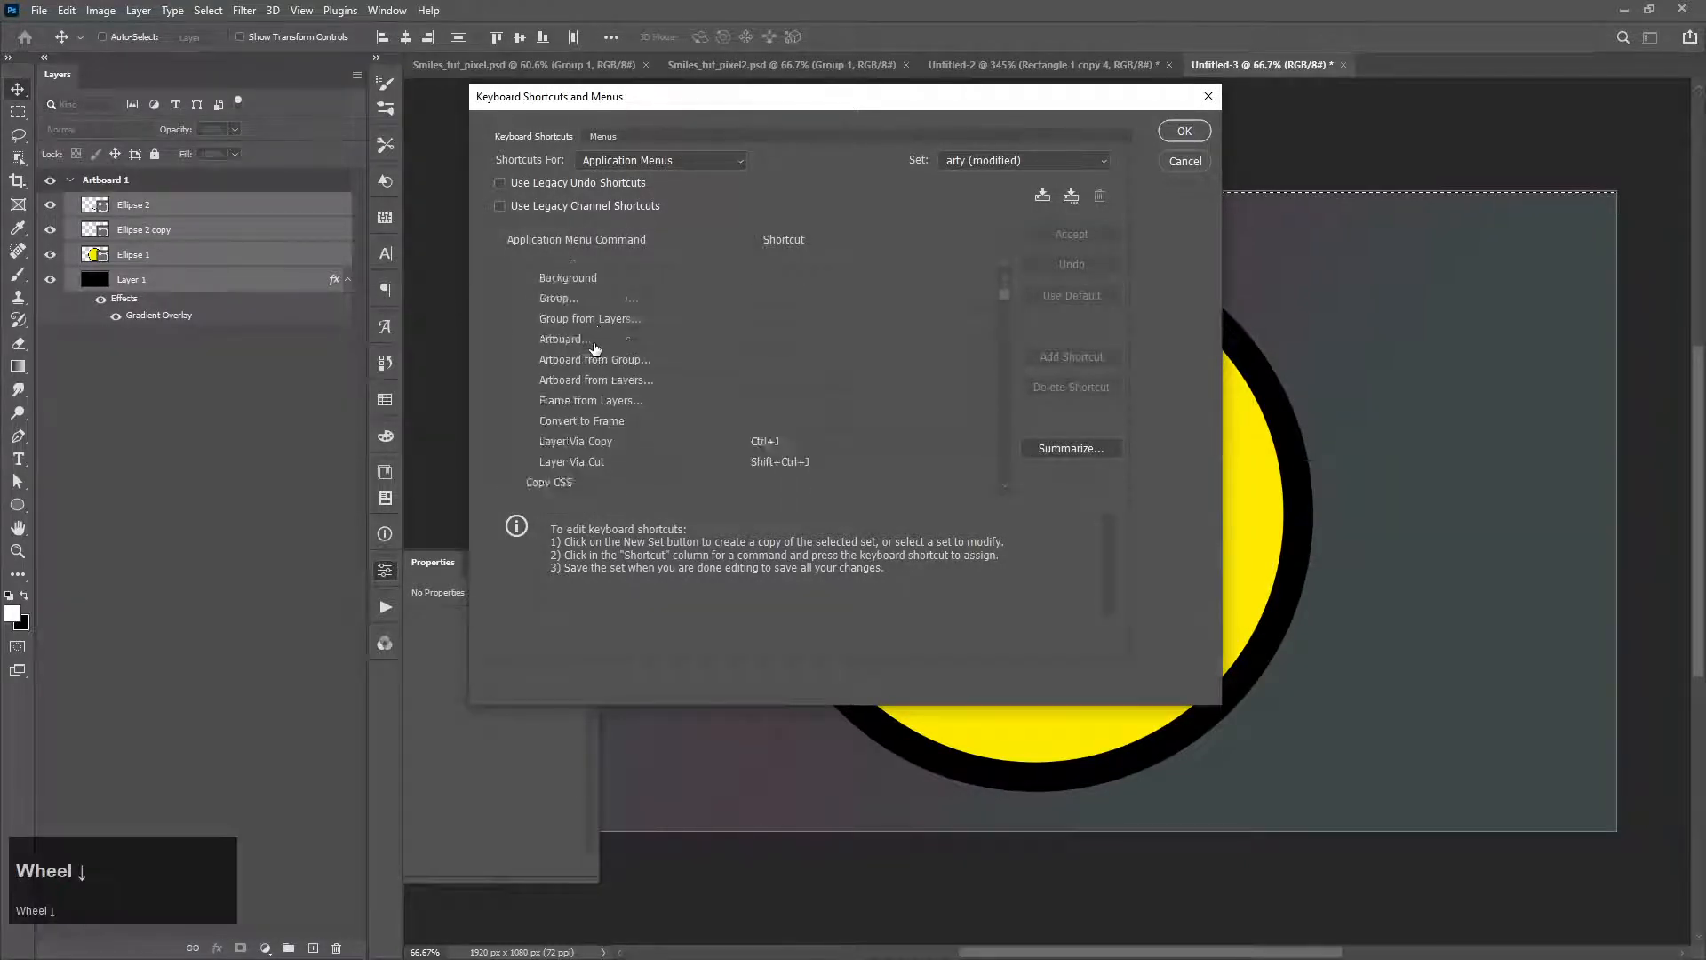
scroll(596, 346, down, 1)
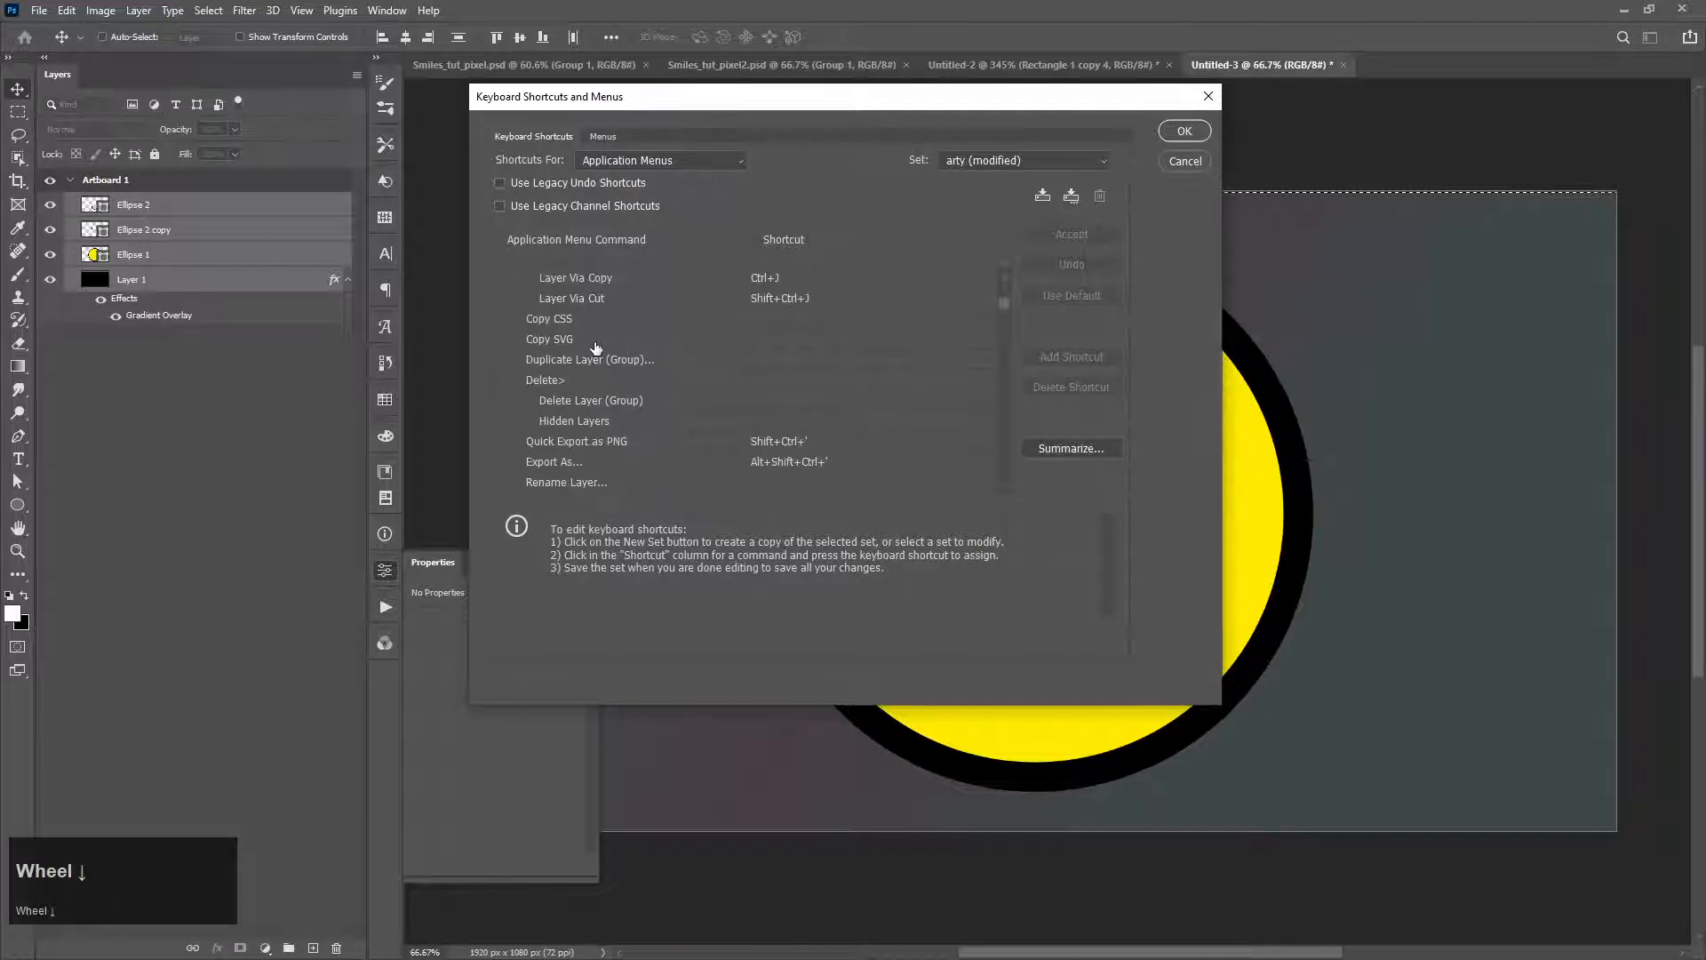
scroll(595, 346, down, 5)
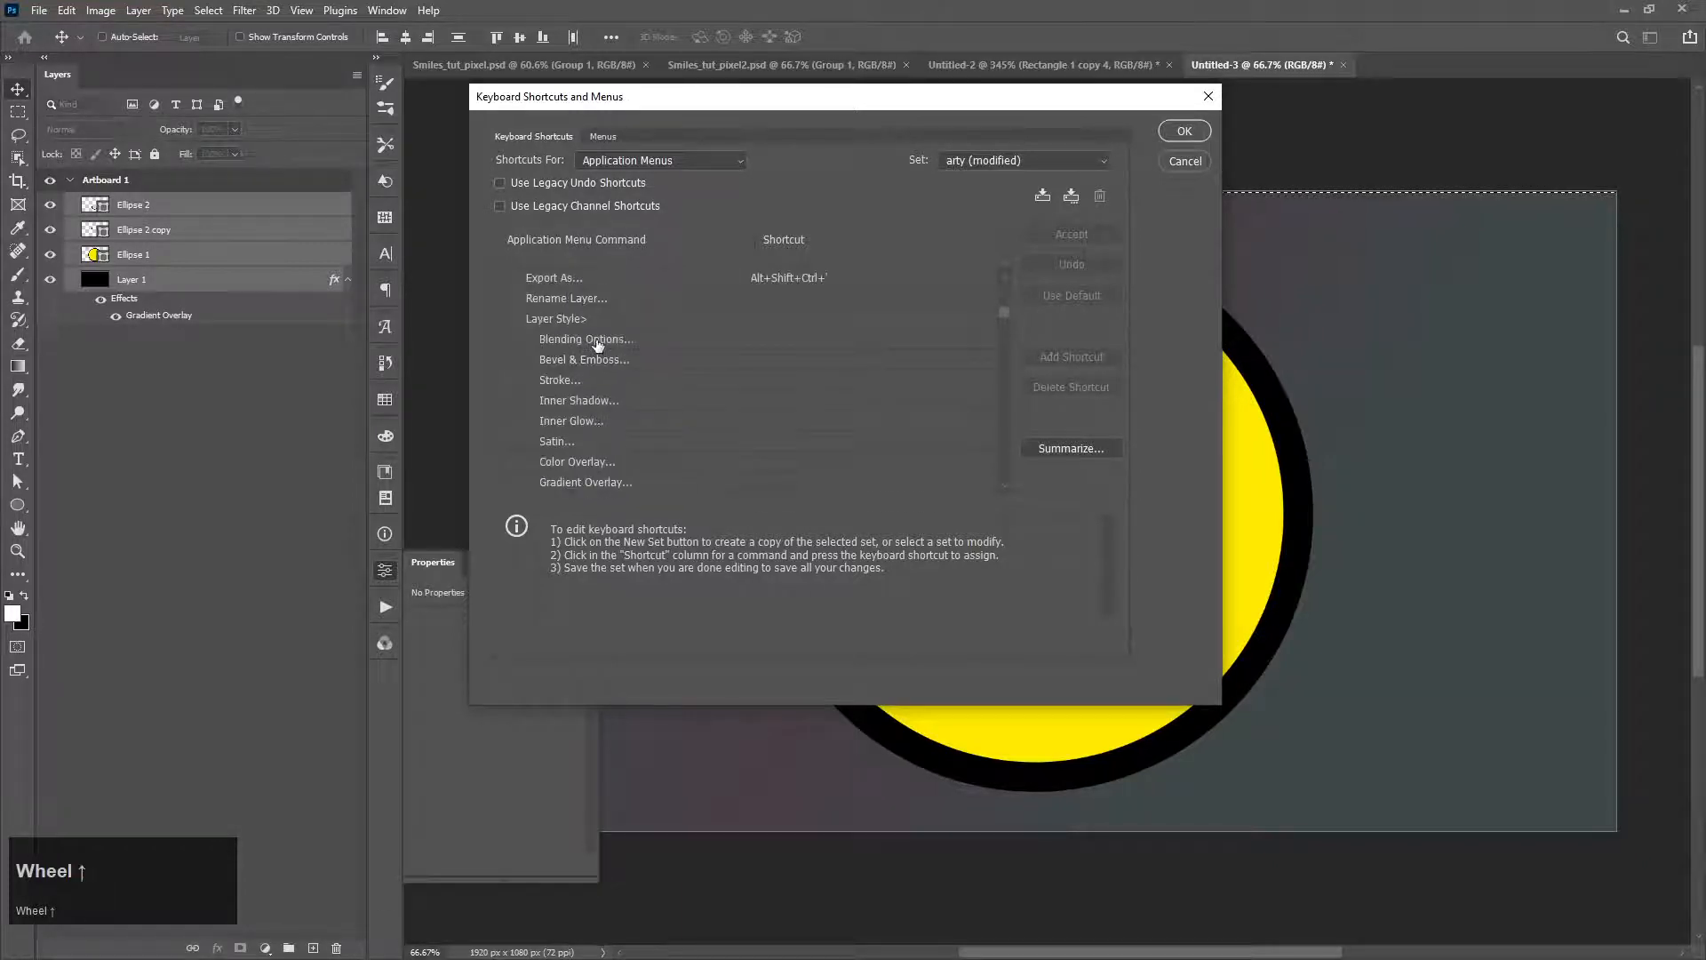
scroll(598, 346, up, 10)
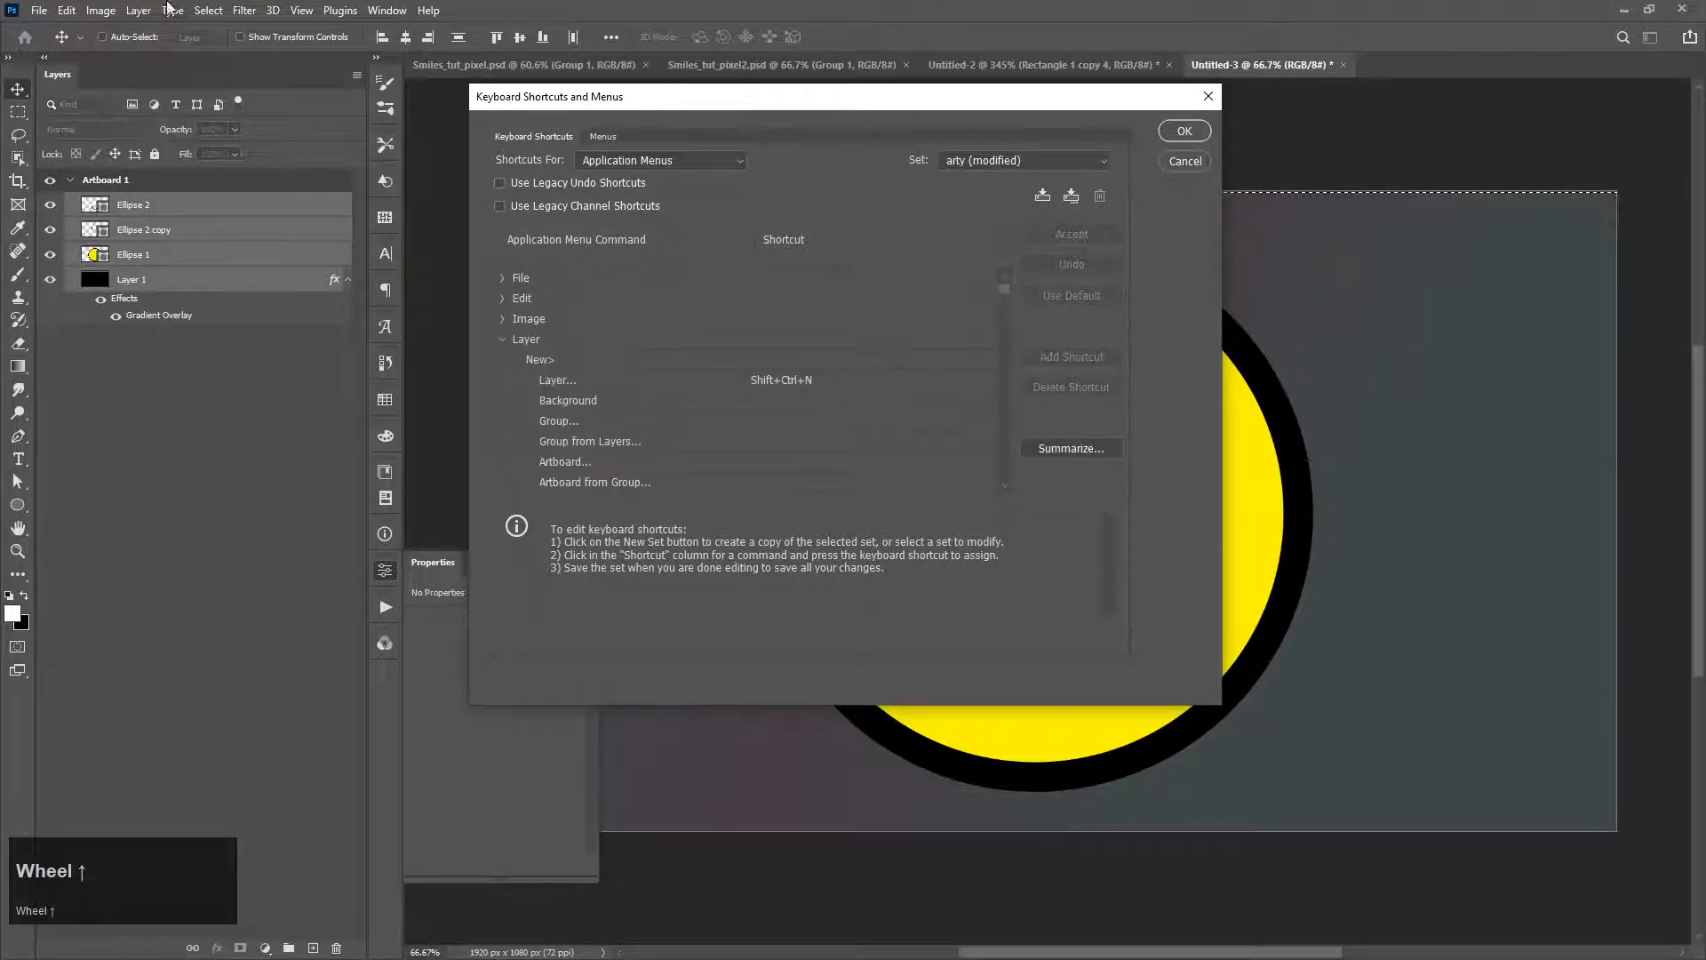
click(139, 11)
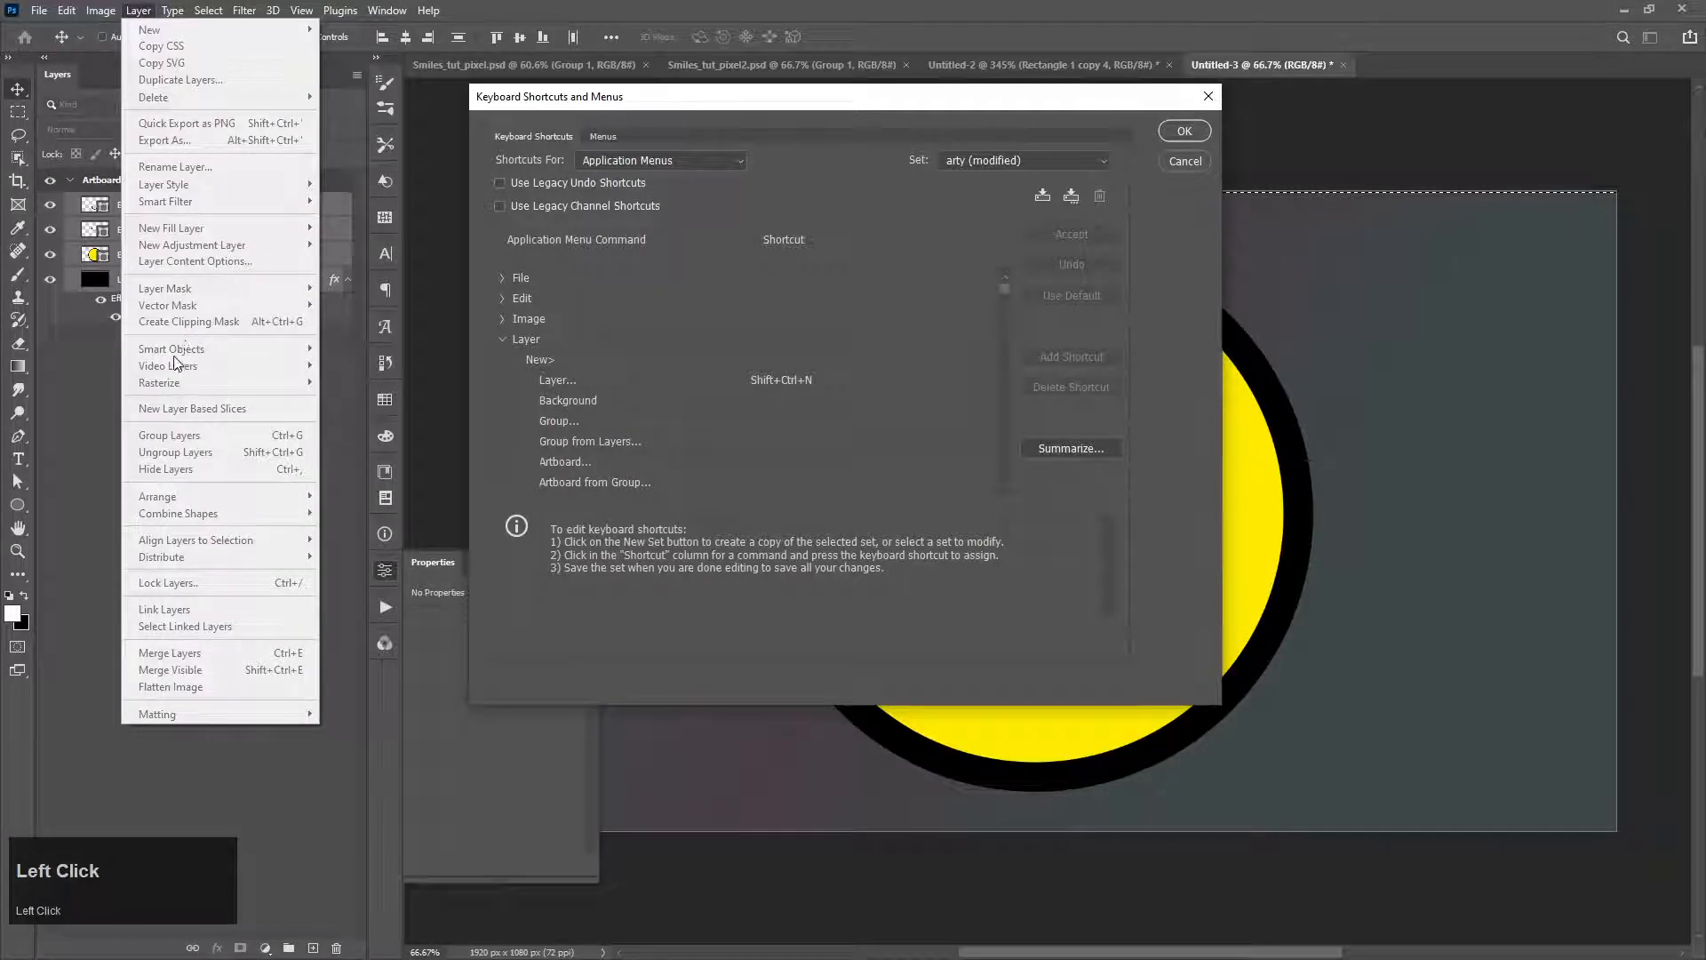
click(557, 407)
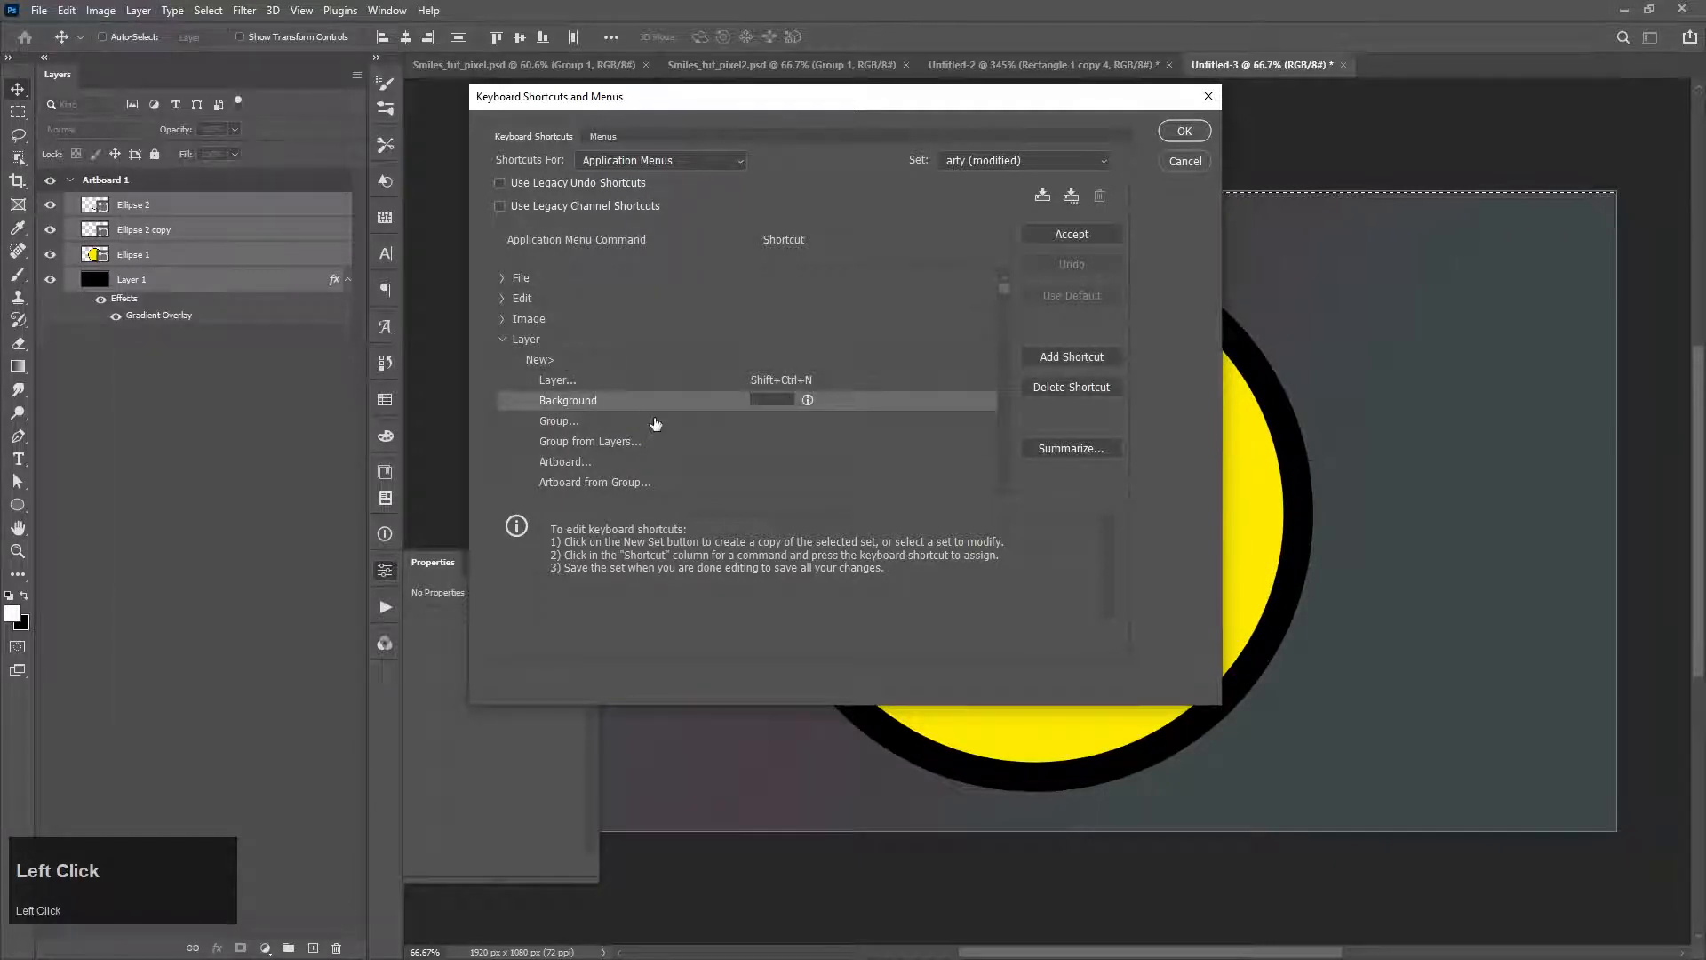
click(689, 156)
click(706, 157)
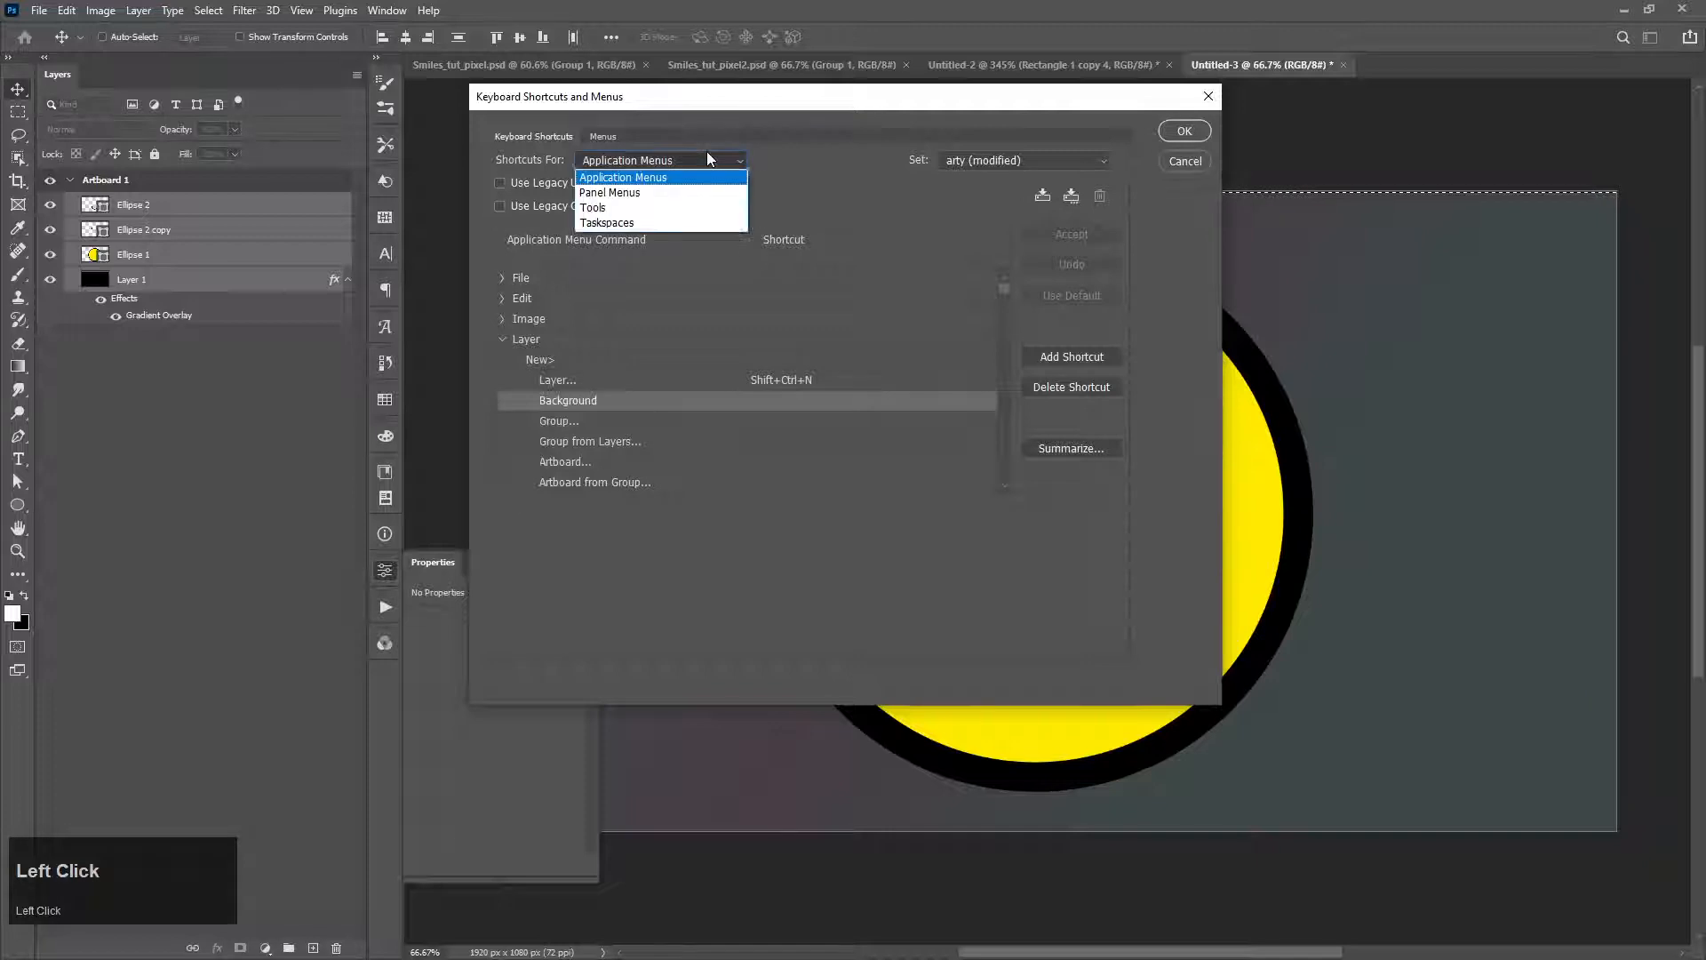
click(816, 163)
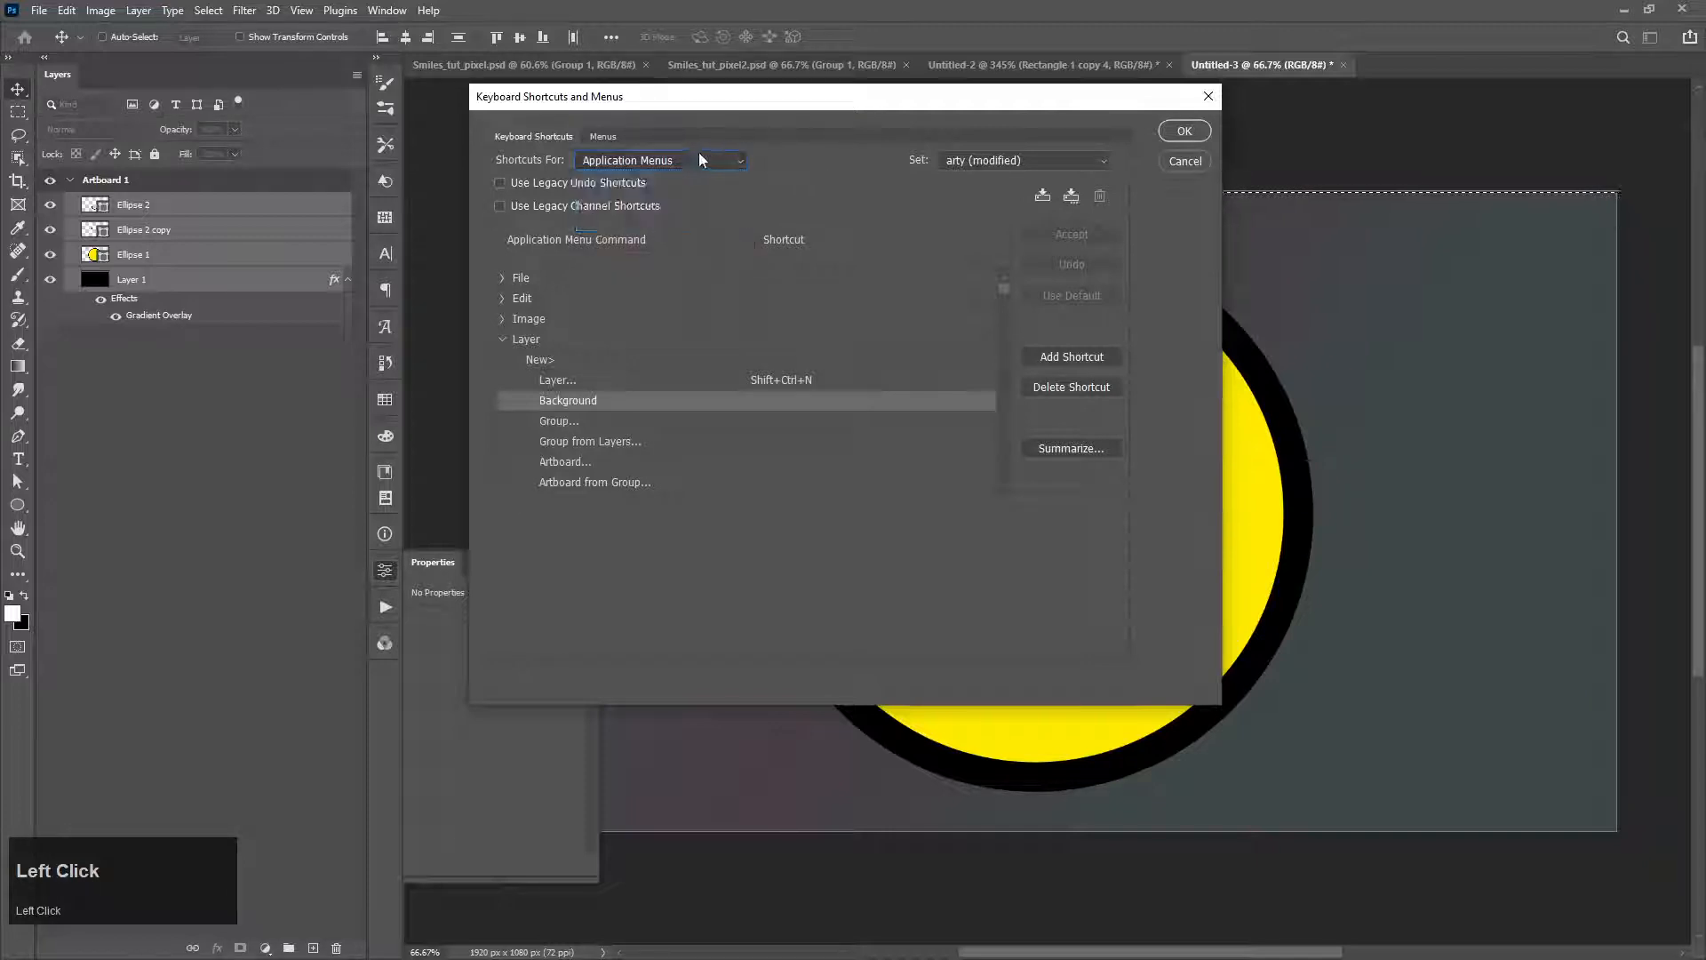
scroll(584, 440, down, 5)
scroll(584, 441, down, 10)
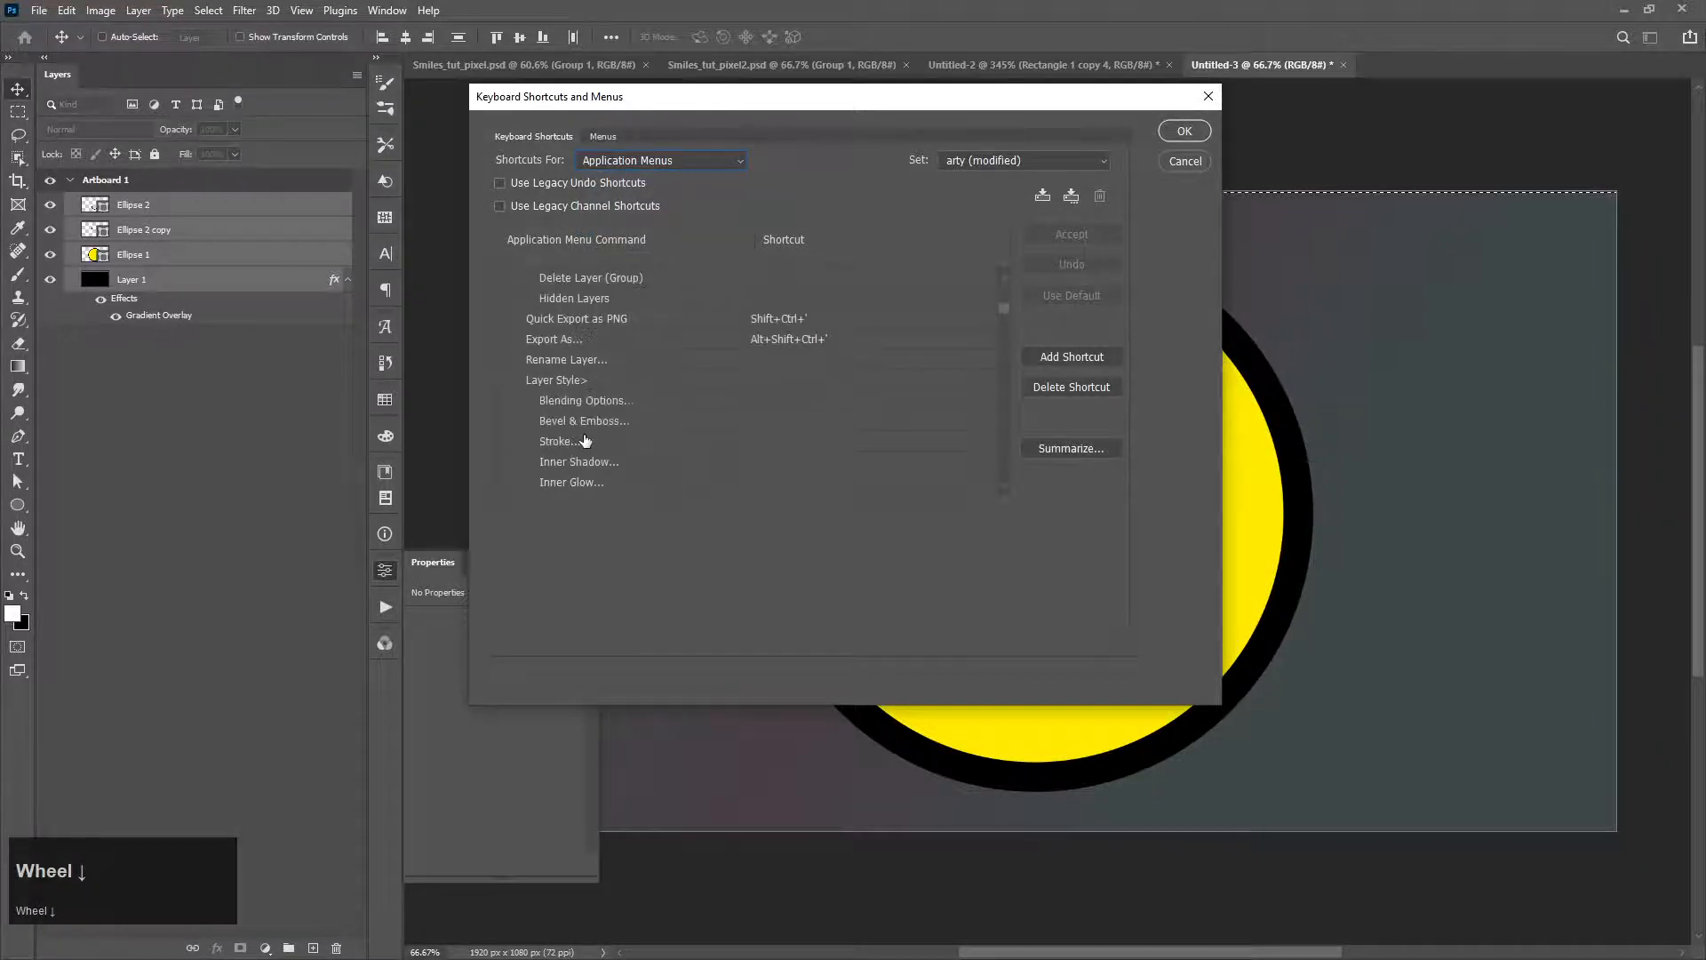
scroll(587, 439, down, 1)
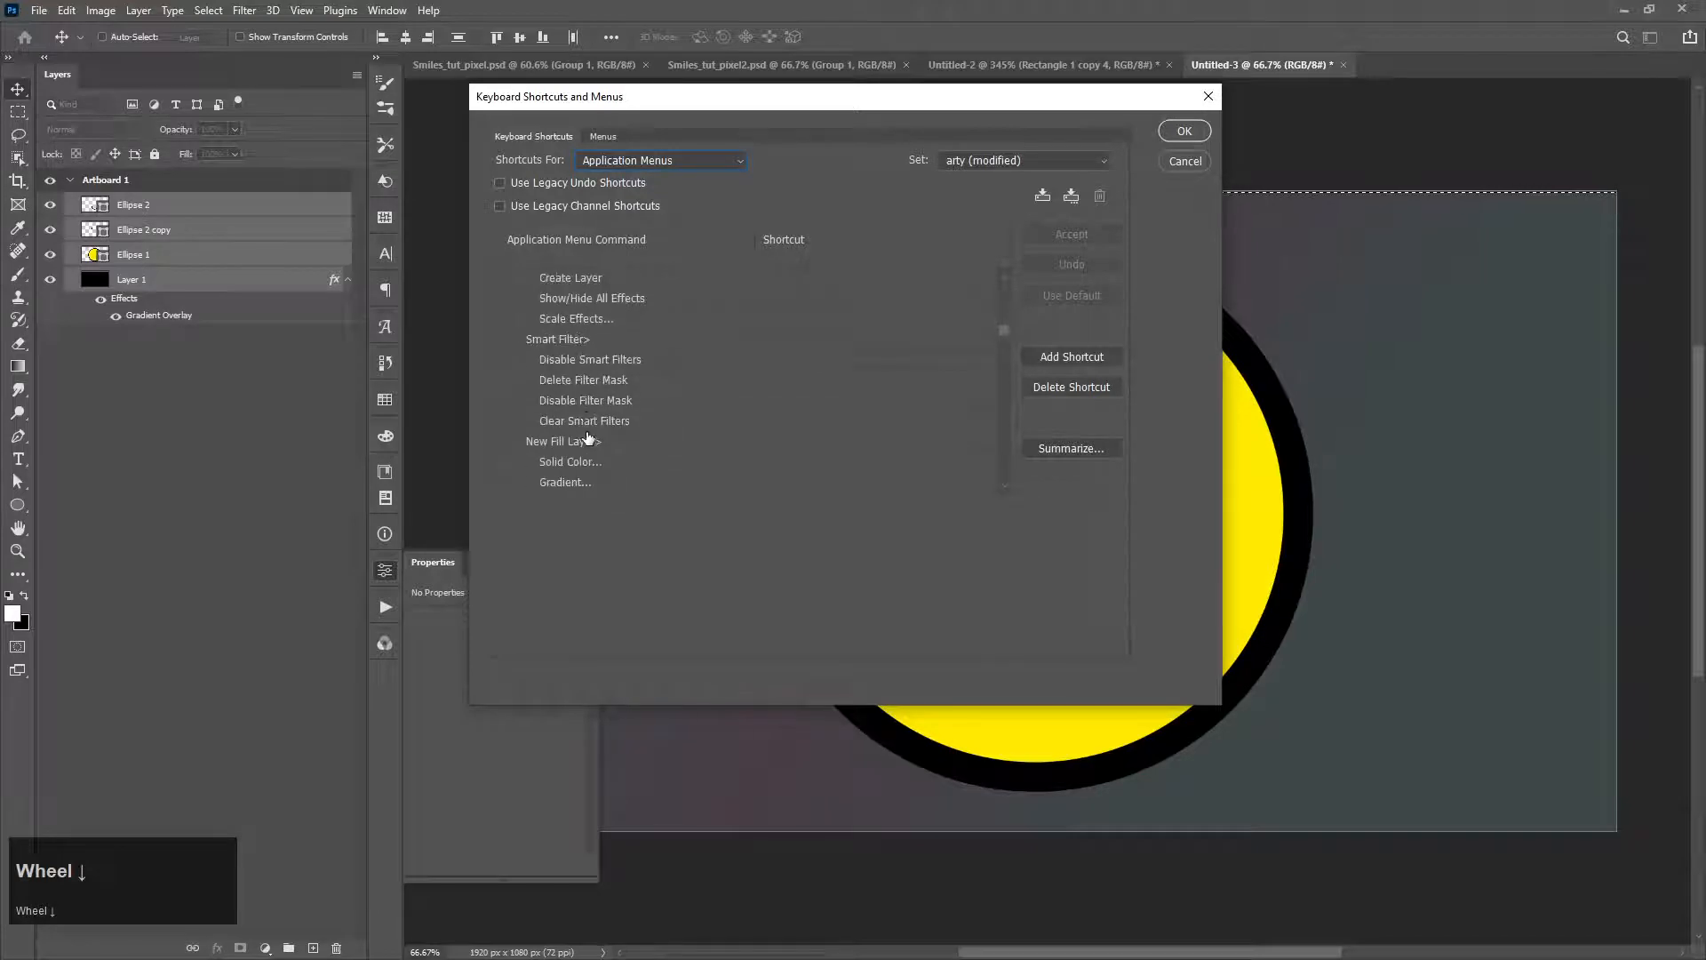
scroll(587, 447, down, 12)
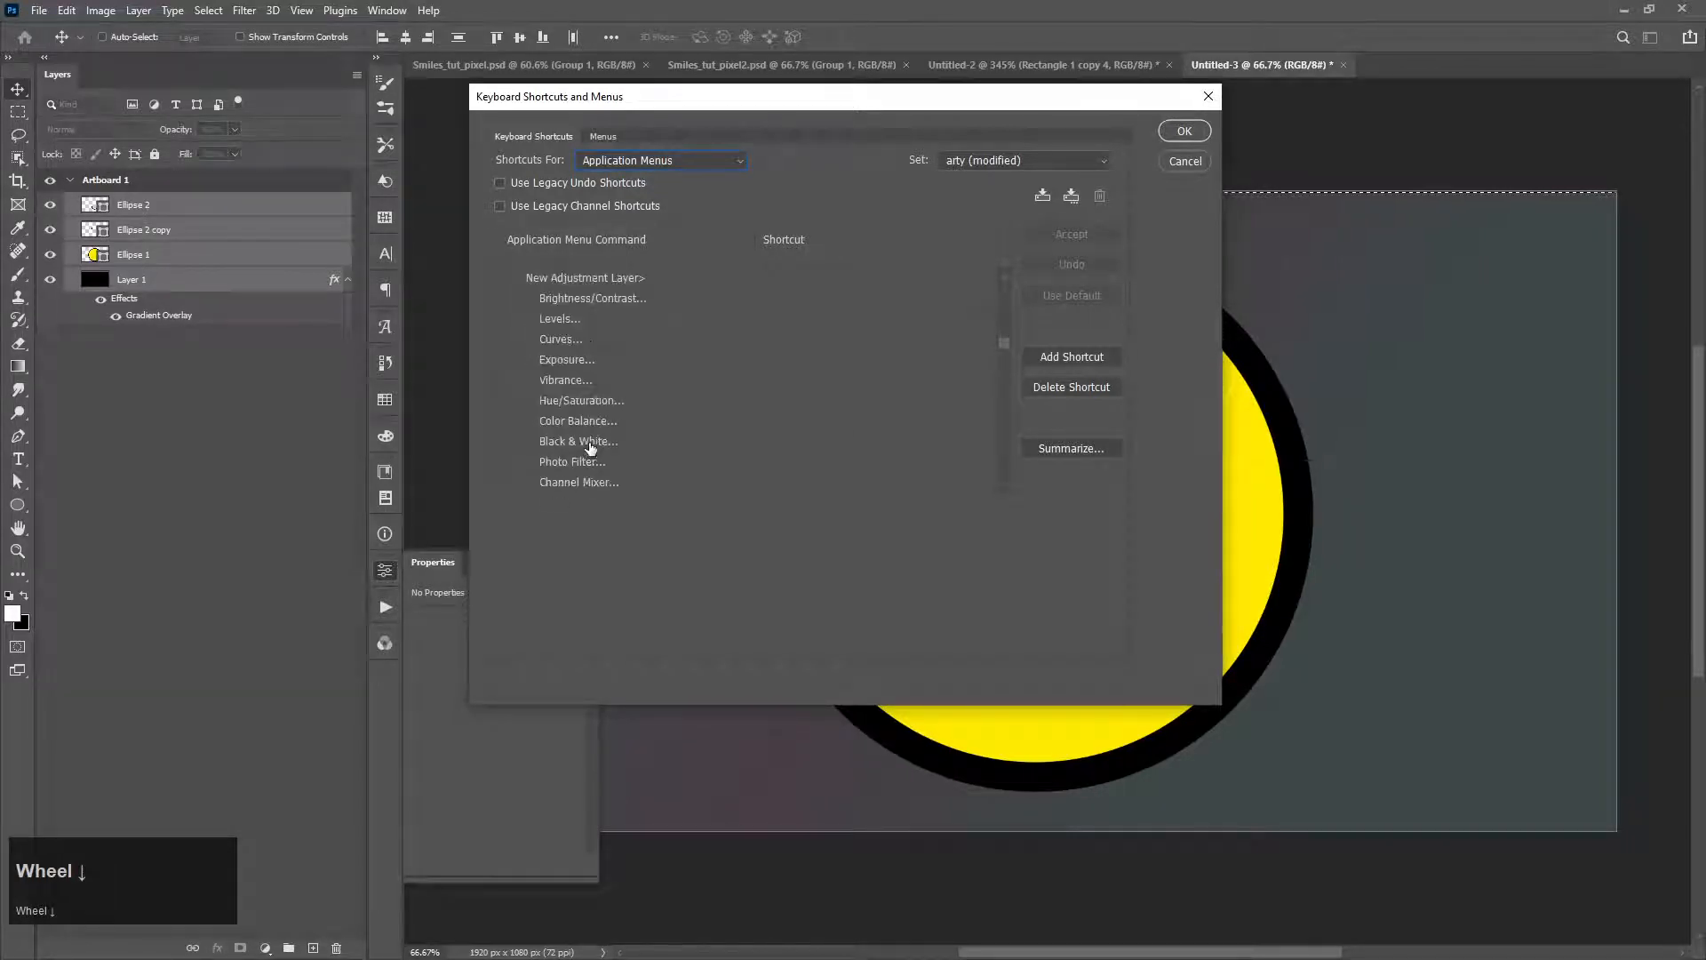
scroll(591, 445, down, 1)
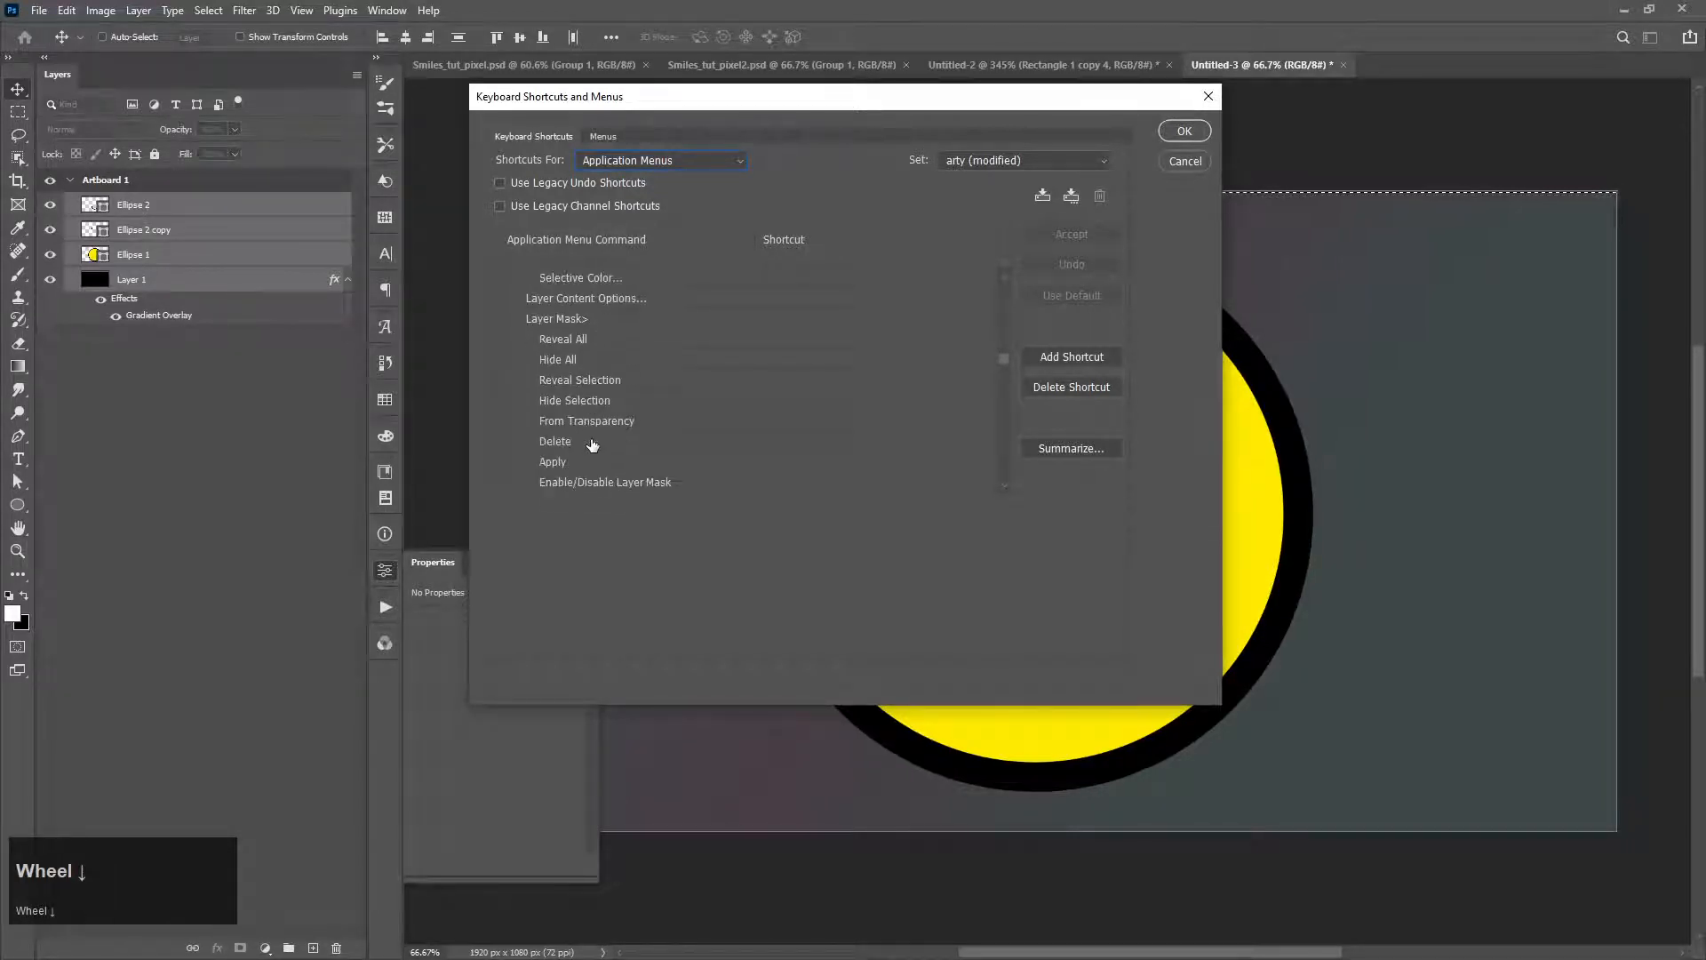
scroll(592, 444, down, 5)
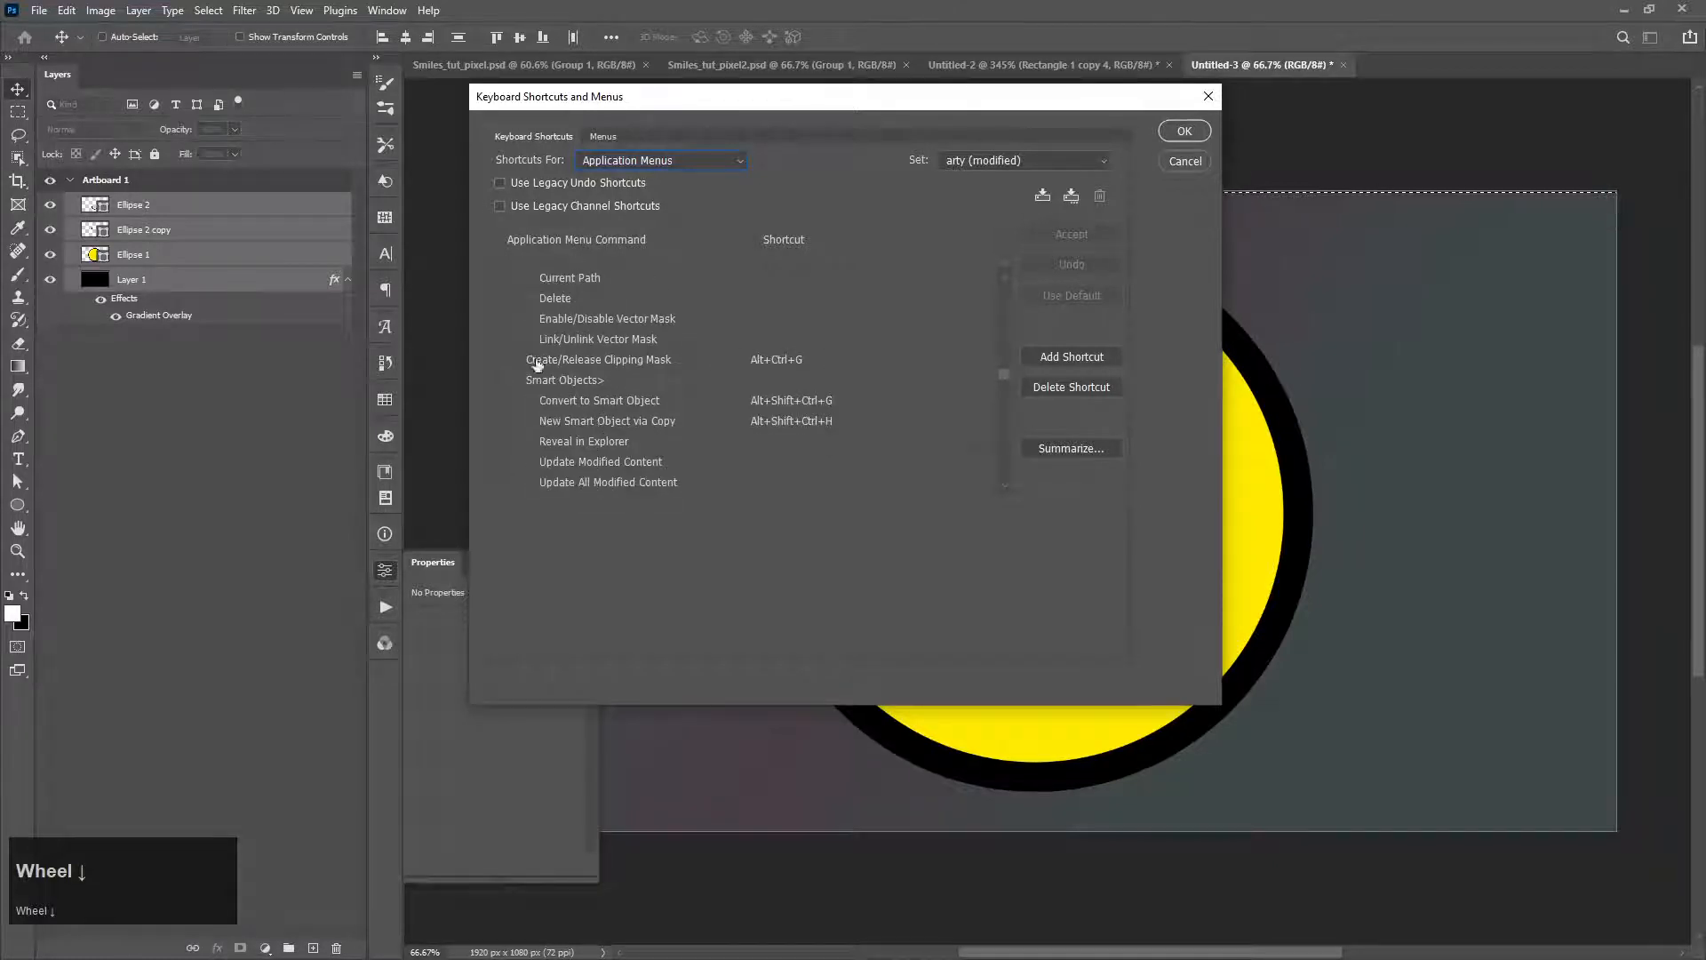
scroll(662, 372, down, 1)
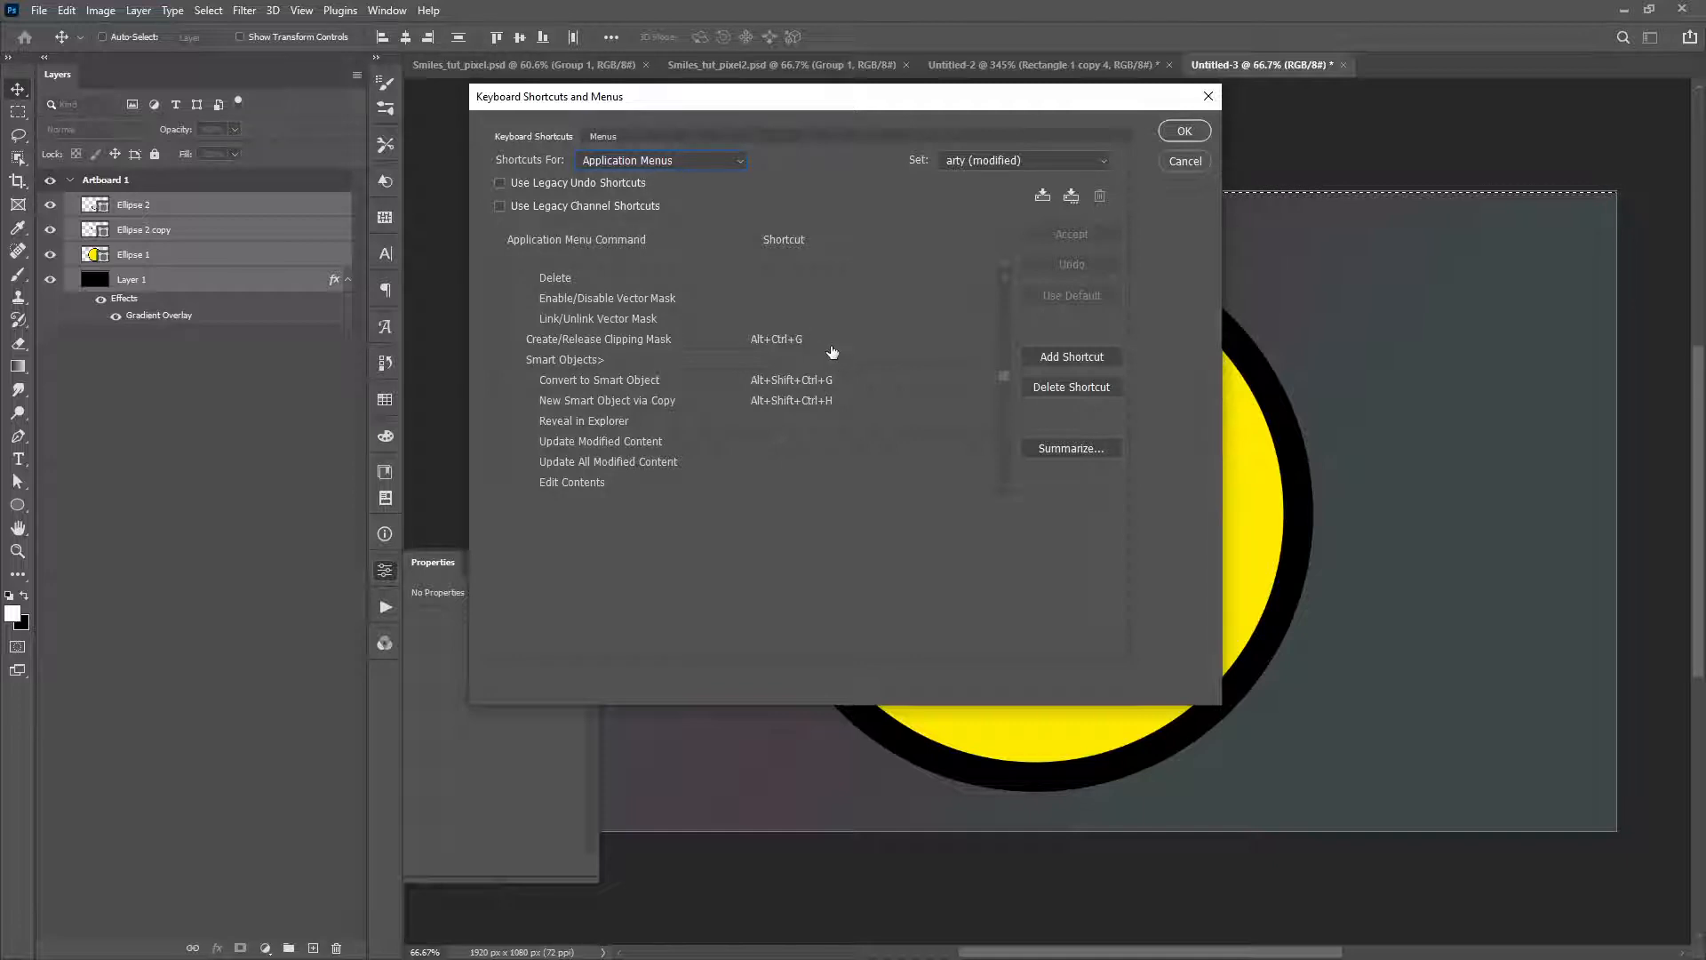
click(1186, 132)
Step: Try converting the four selected layers into one smart object and undo the conversion
key(ctrl+alt+g)
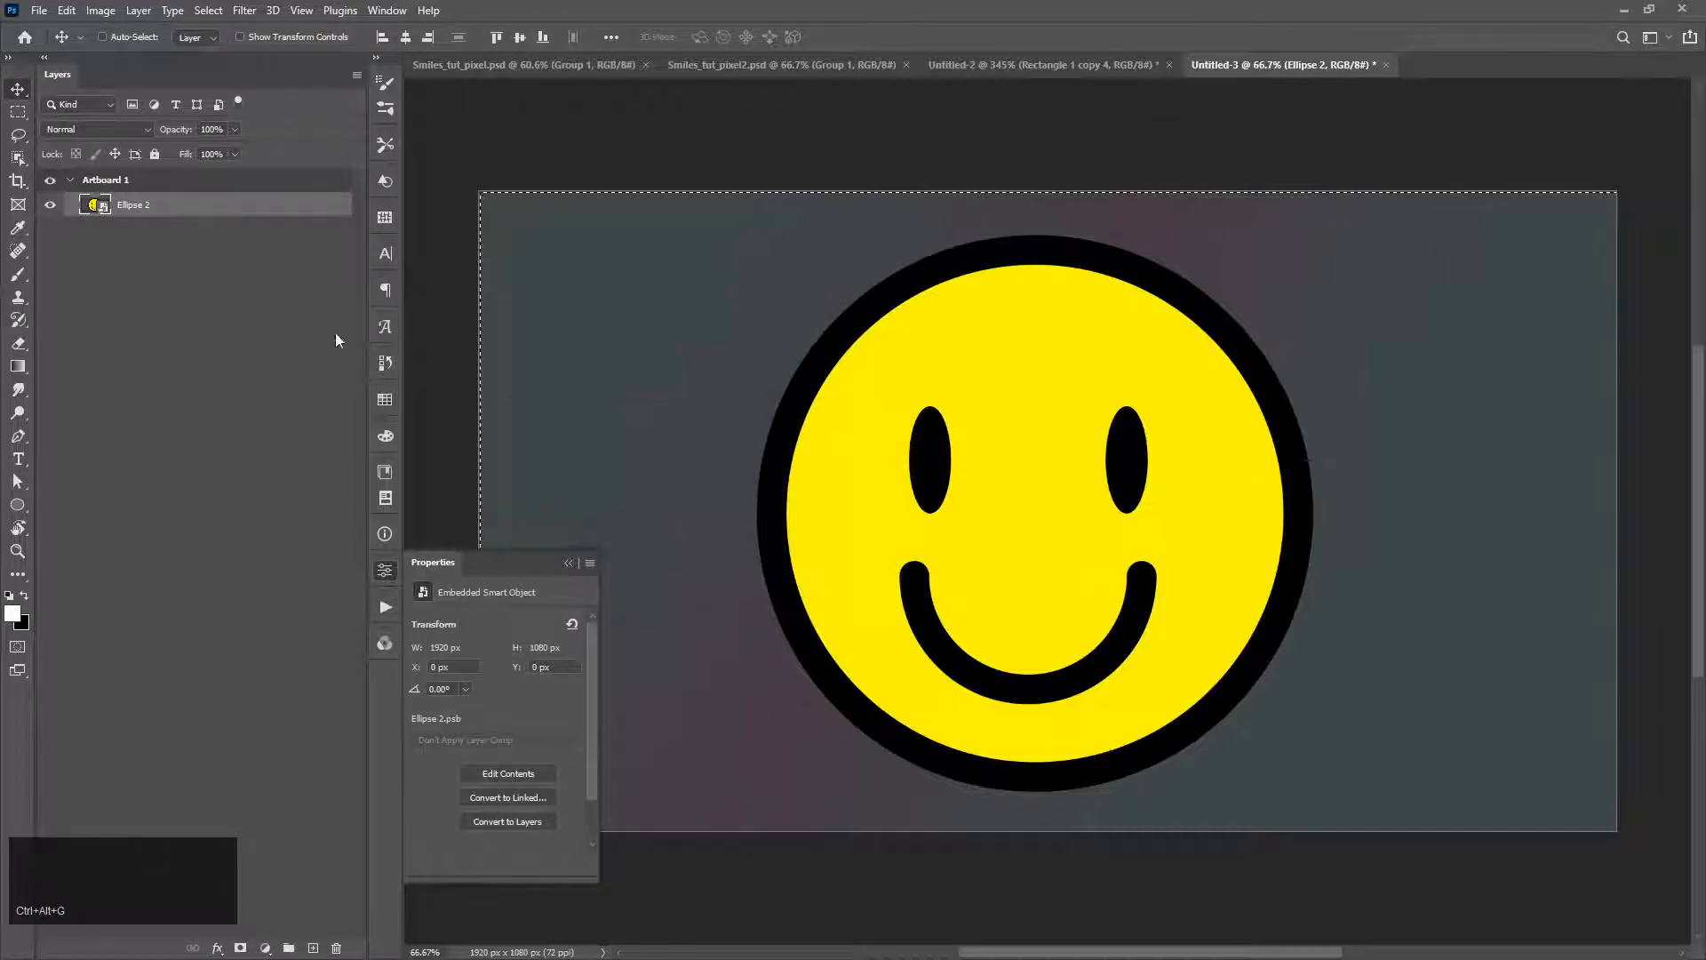
key(ctrl)
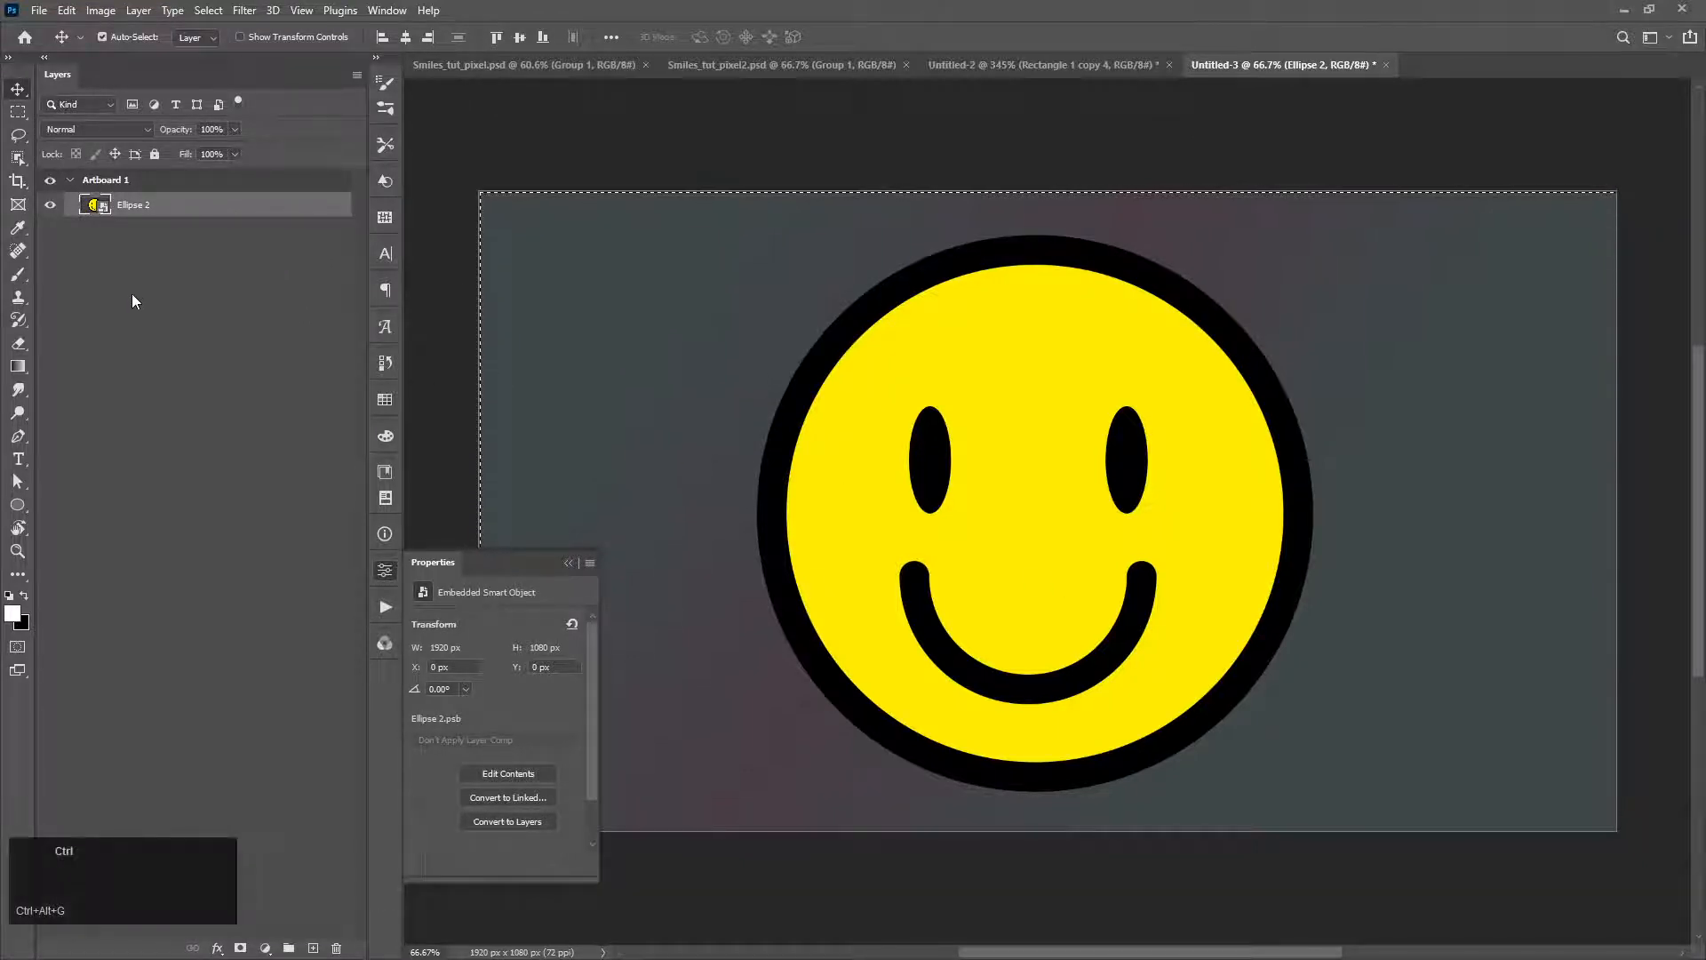
key(ctrl+z)
Step: Convert the selected mouth, eyes, face and background layers into a single smart object
click(138, 10)
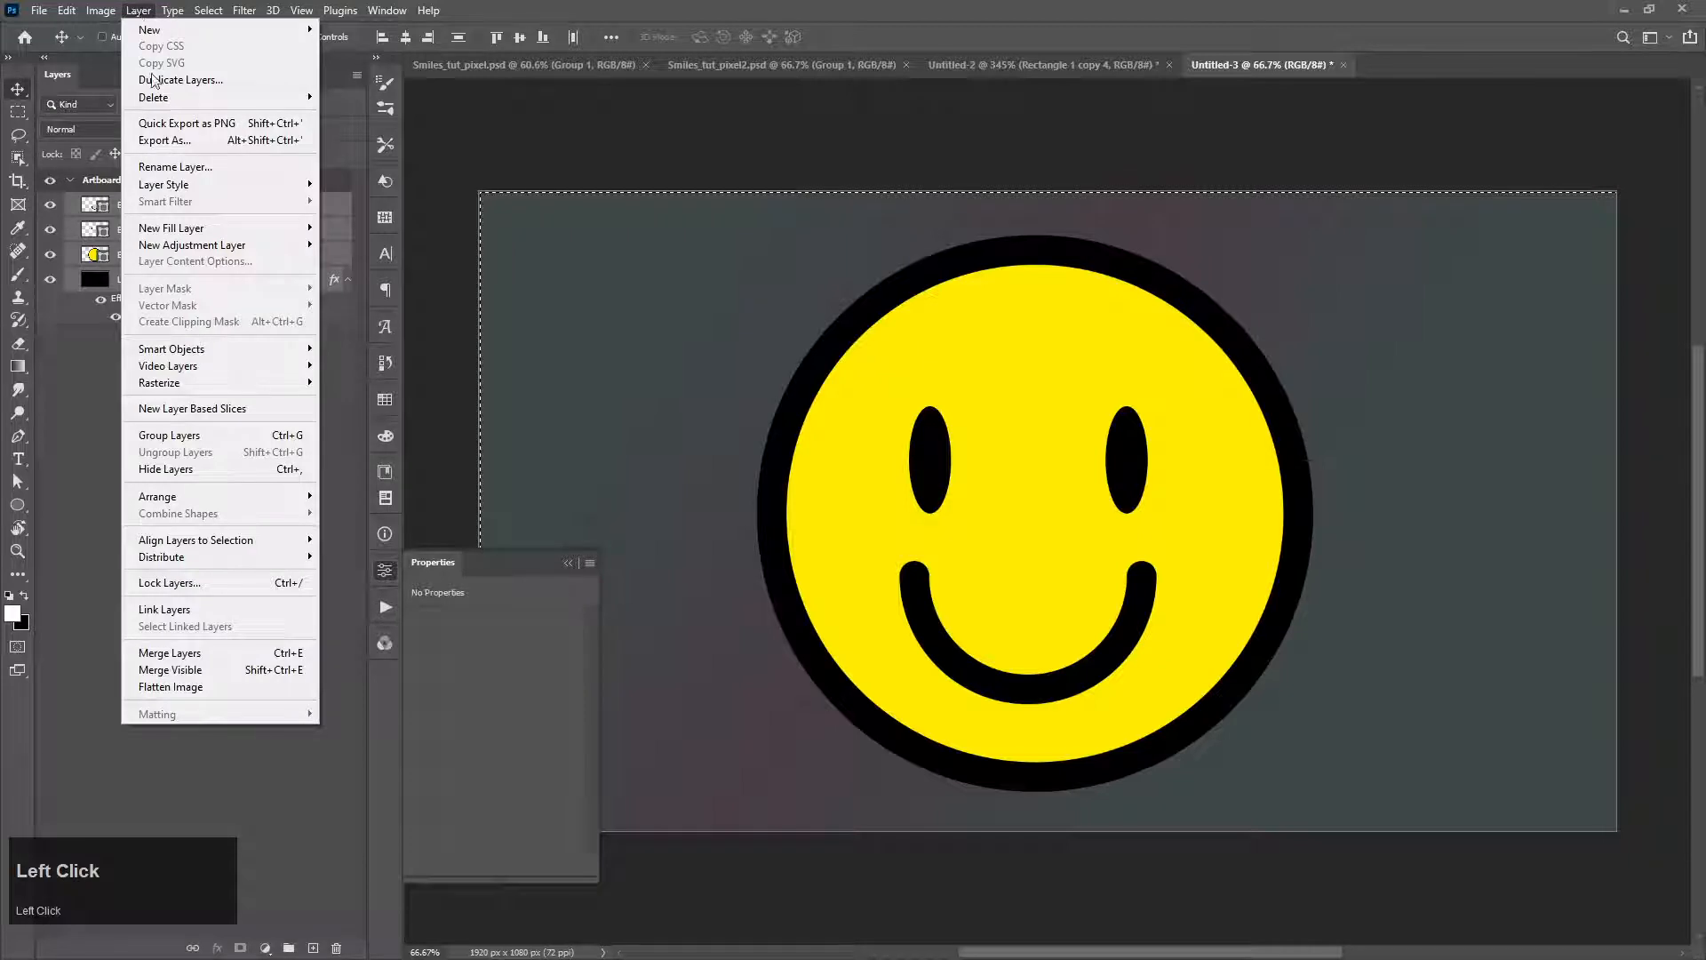
mouse_move(302, 349)
click(512, 351)
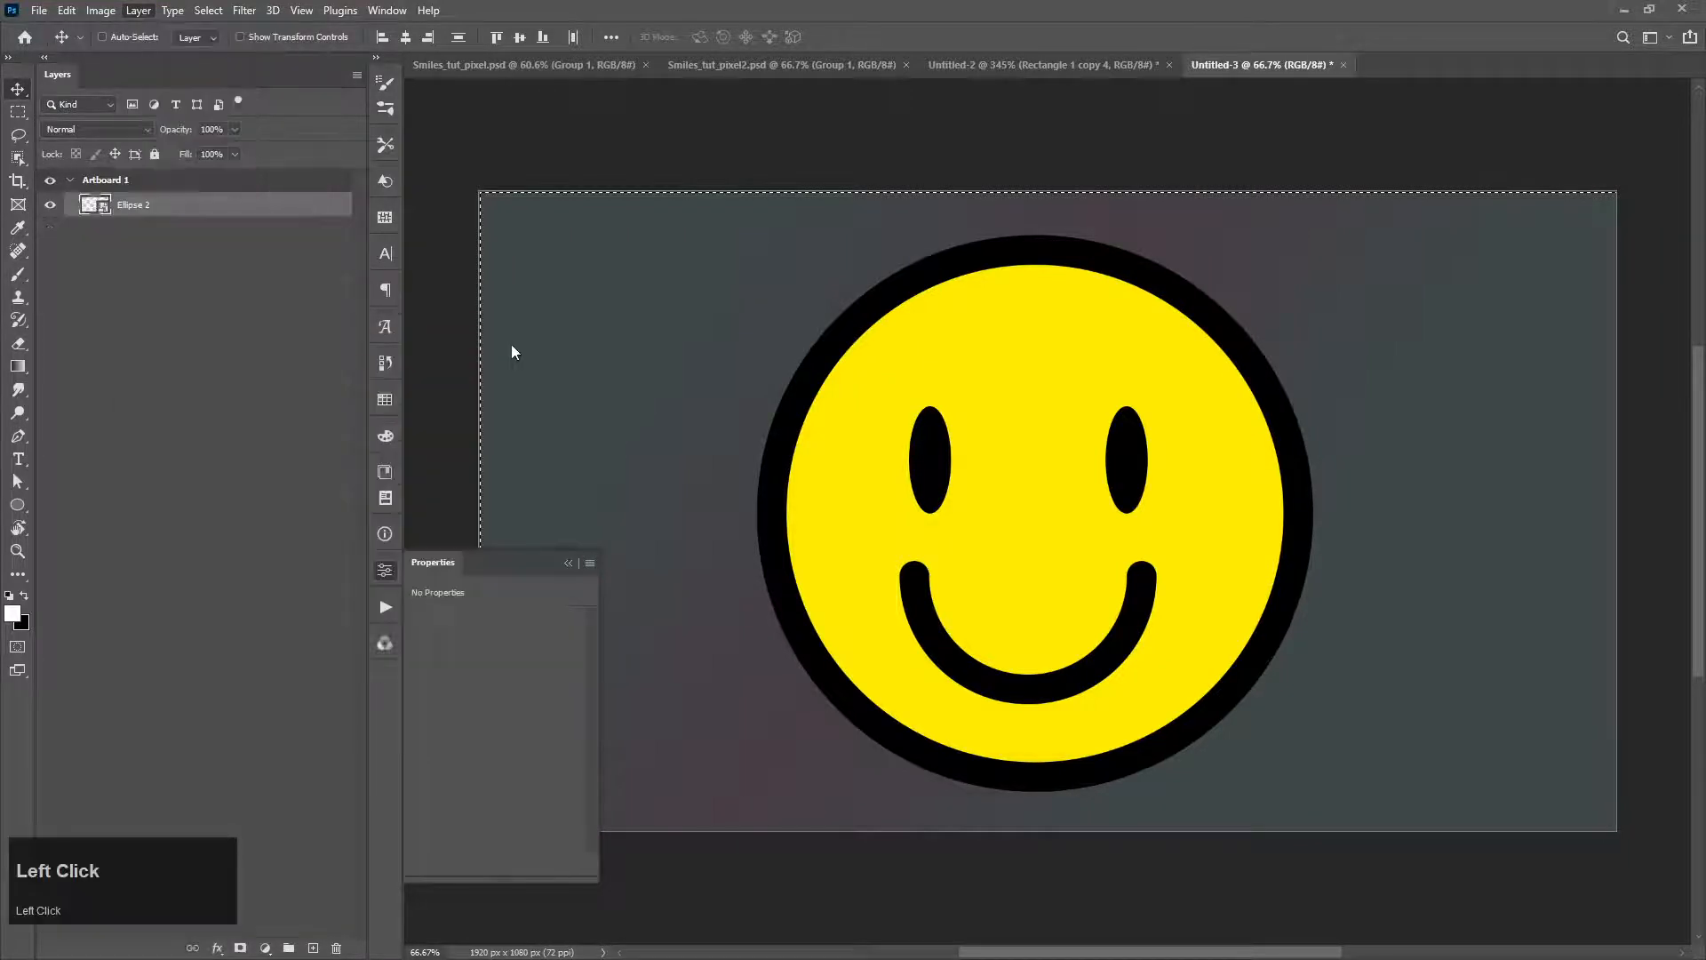
Step: Save the document as Smiles_tut_pixel3.psd in the Smiles folder with Maximize Compatibility on
key(ctrl+s)
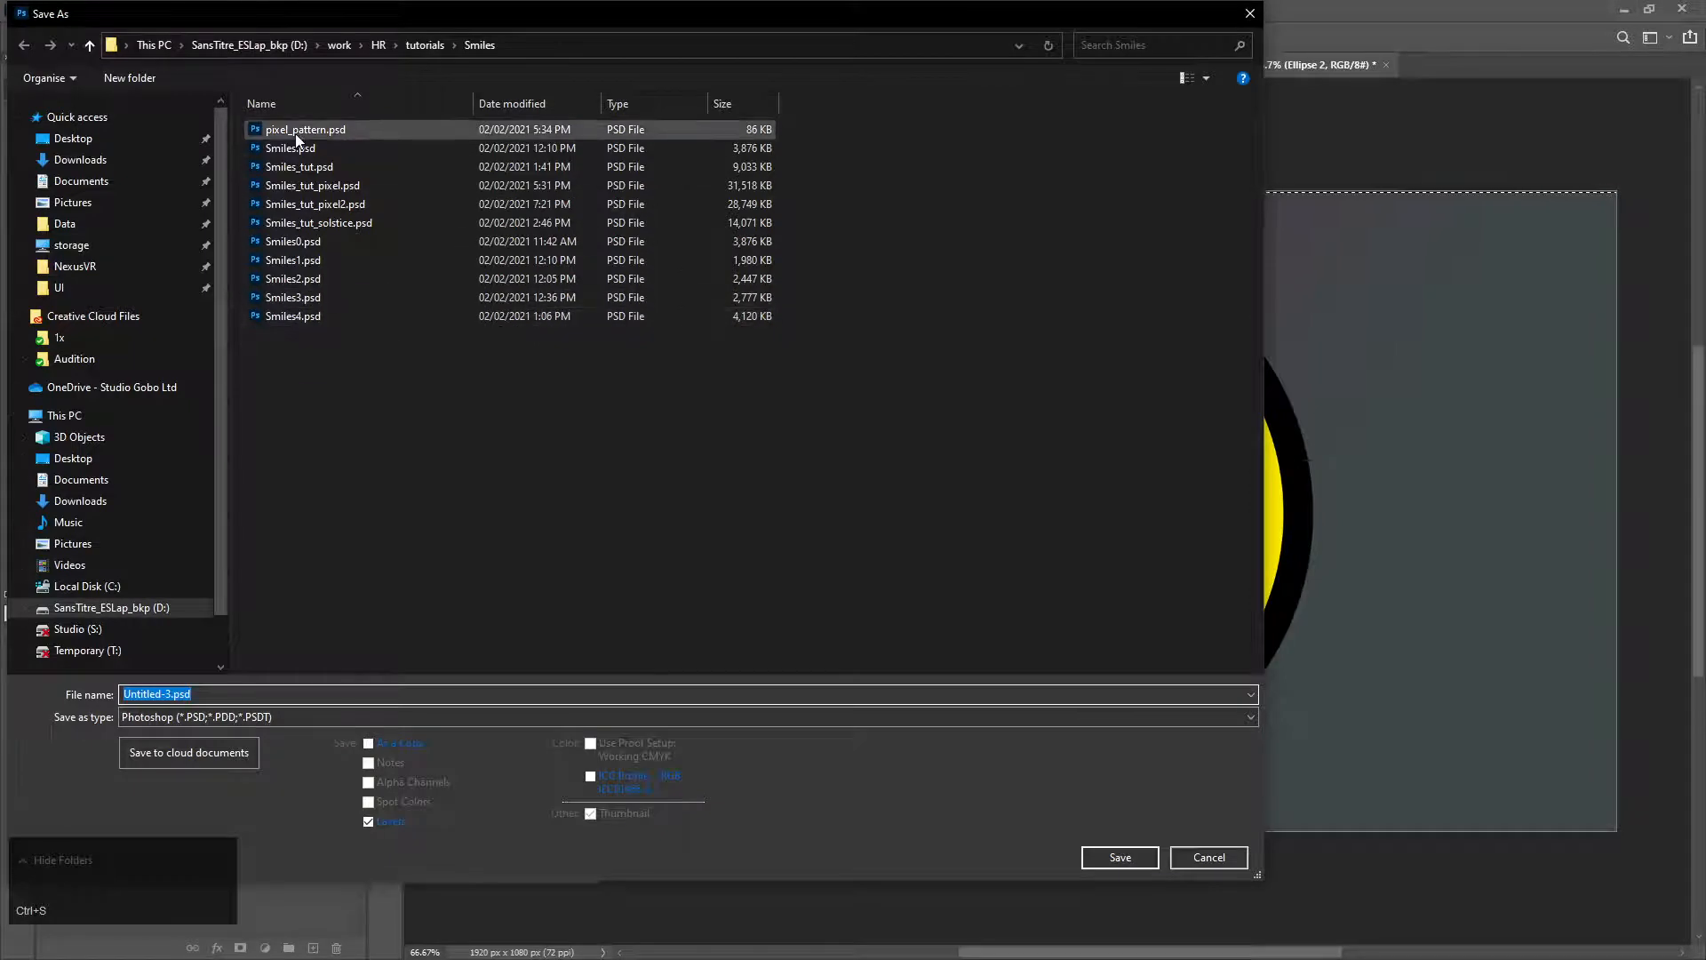
click(296, 132)
click(281, 206)
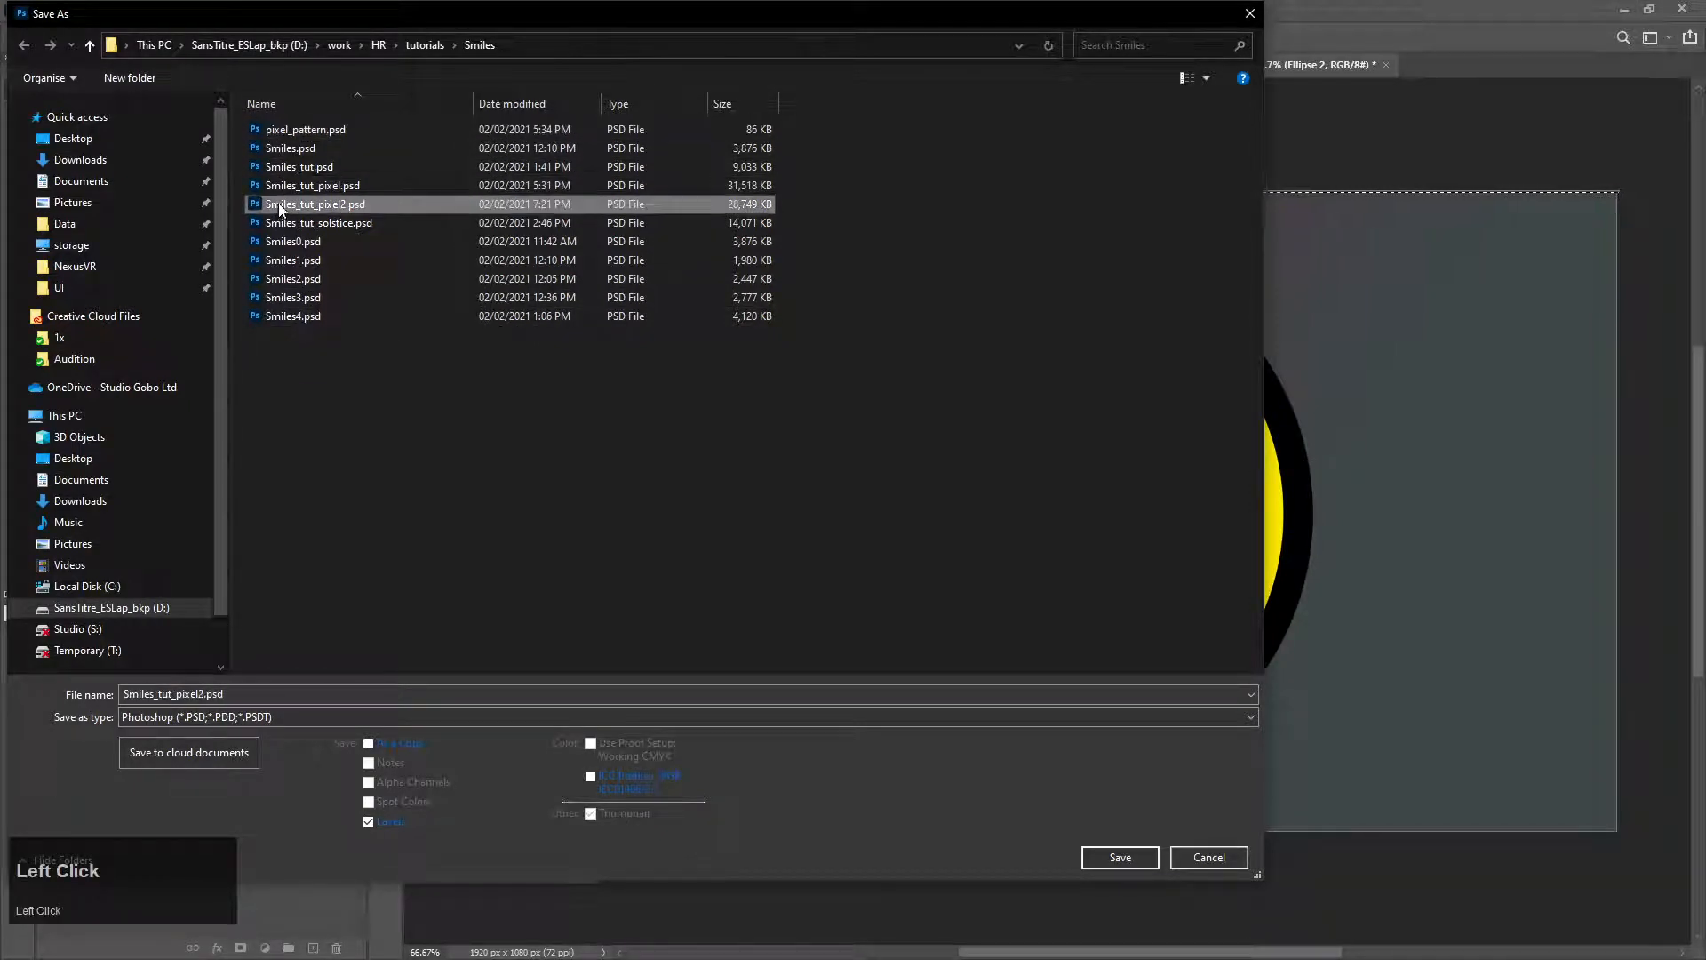
click(205, 695)
drag(203, 694, 207, 694)
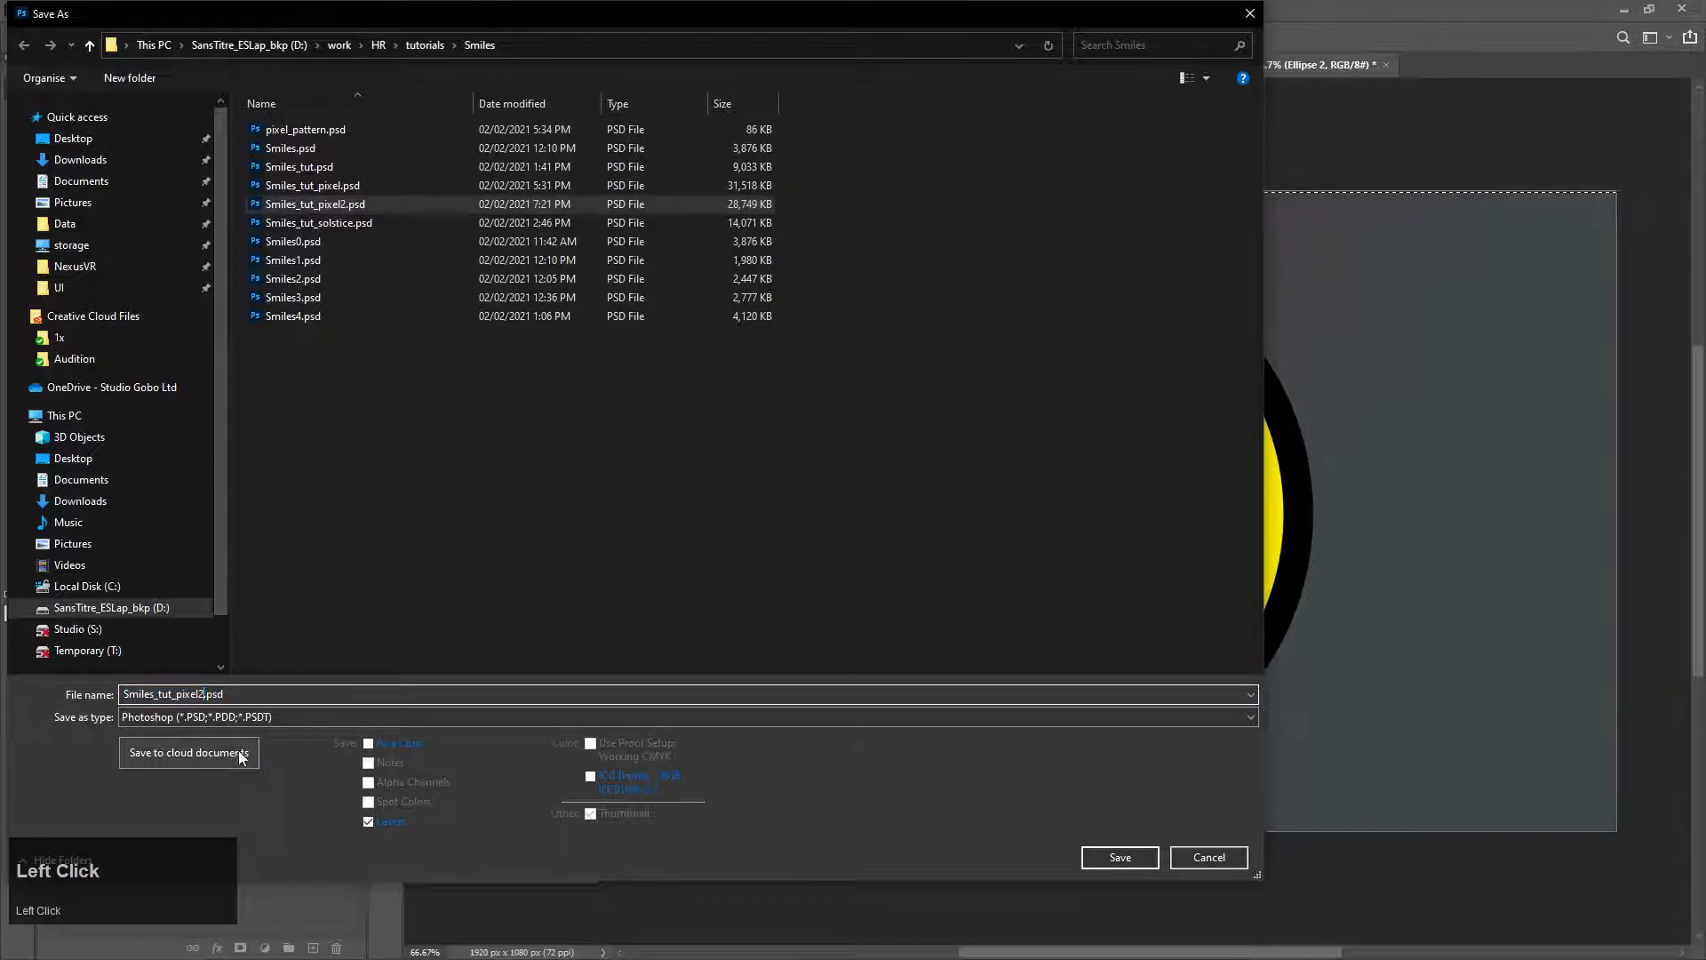
text(3)
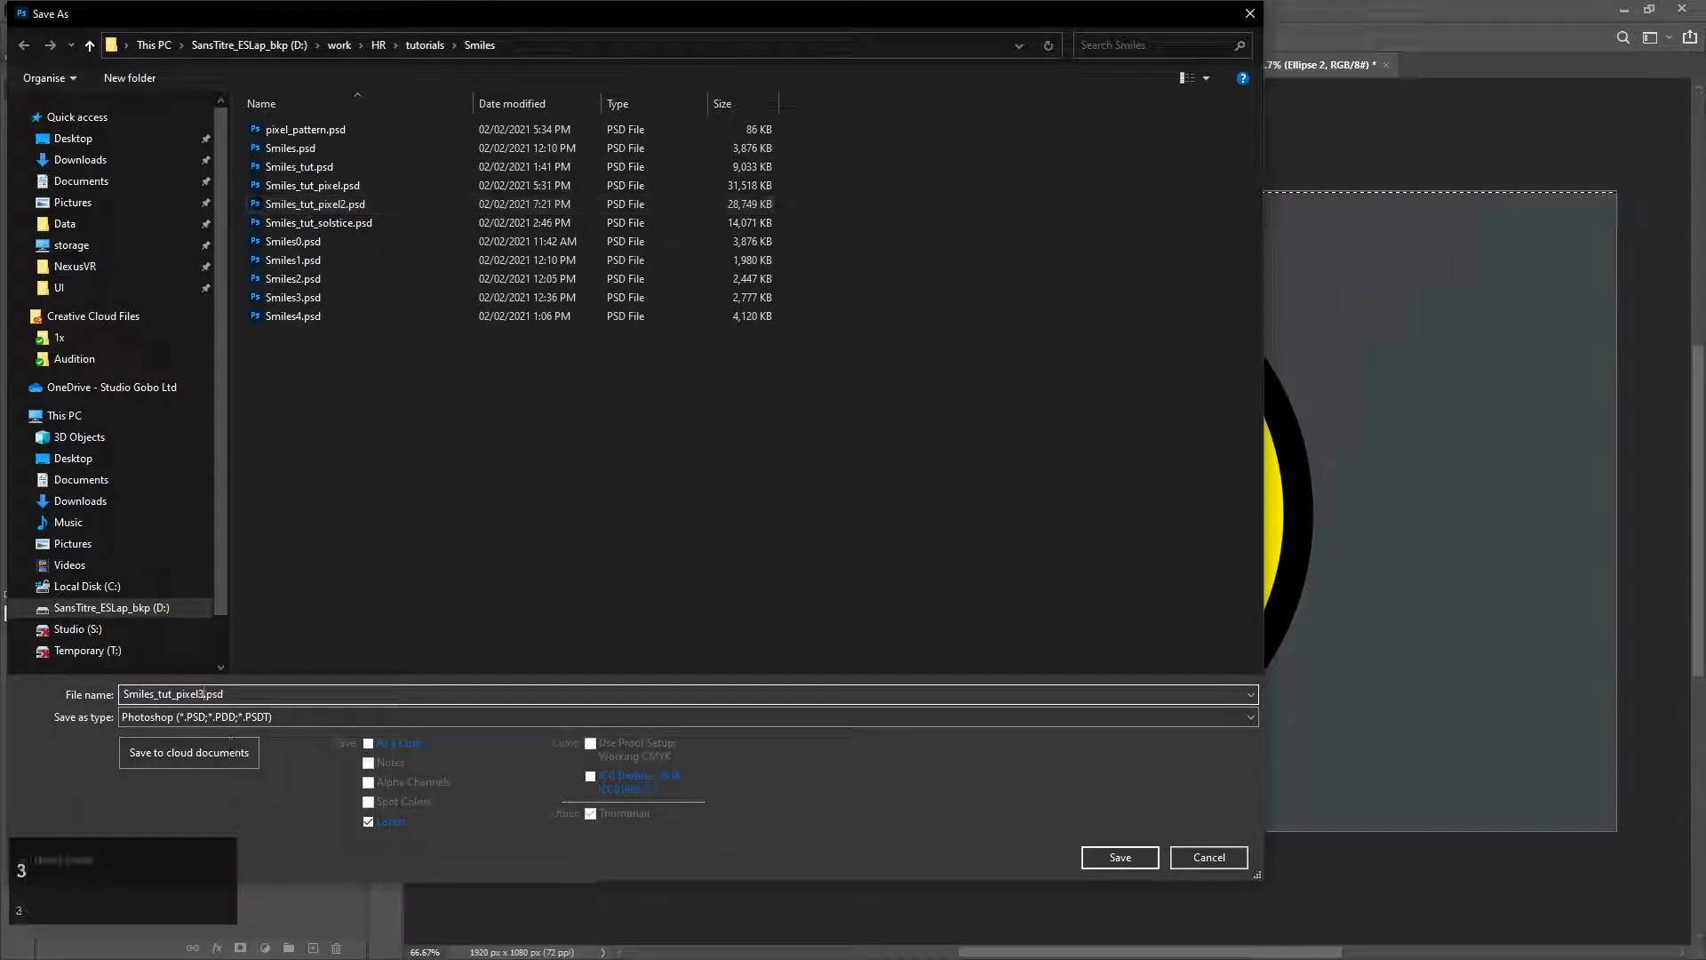
key(Return)
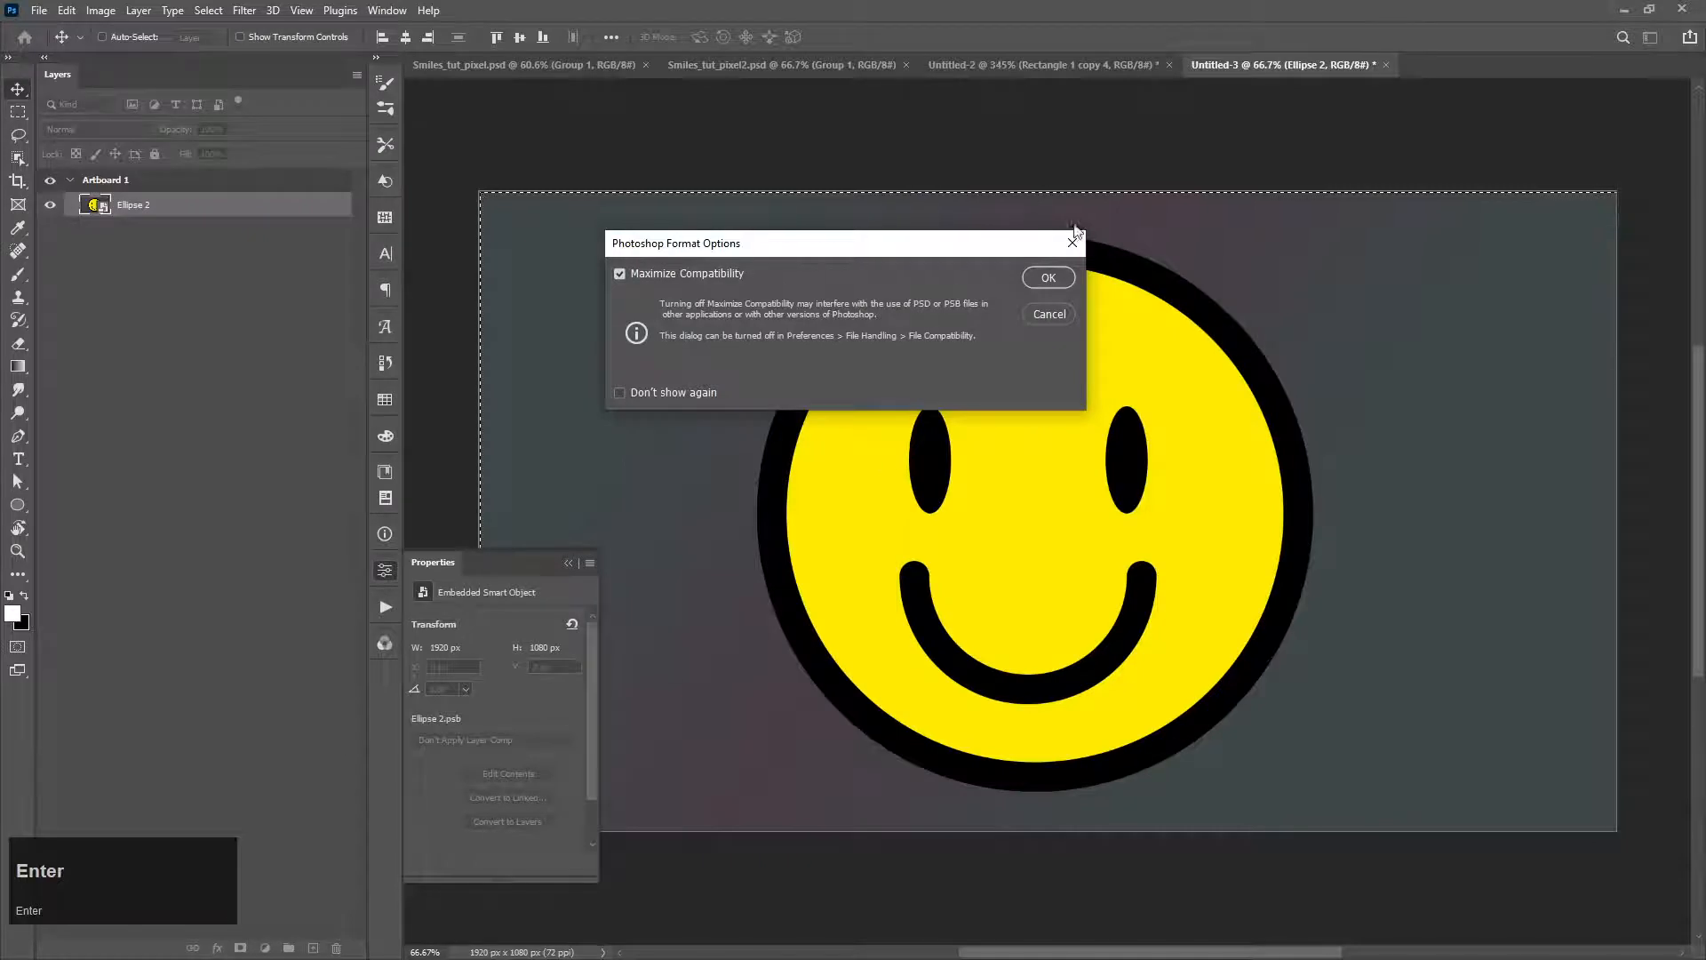
click(1051, 271)
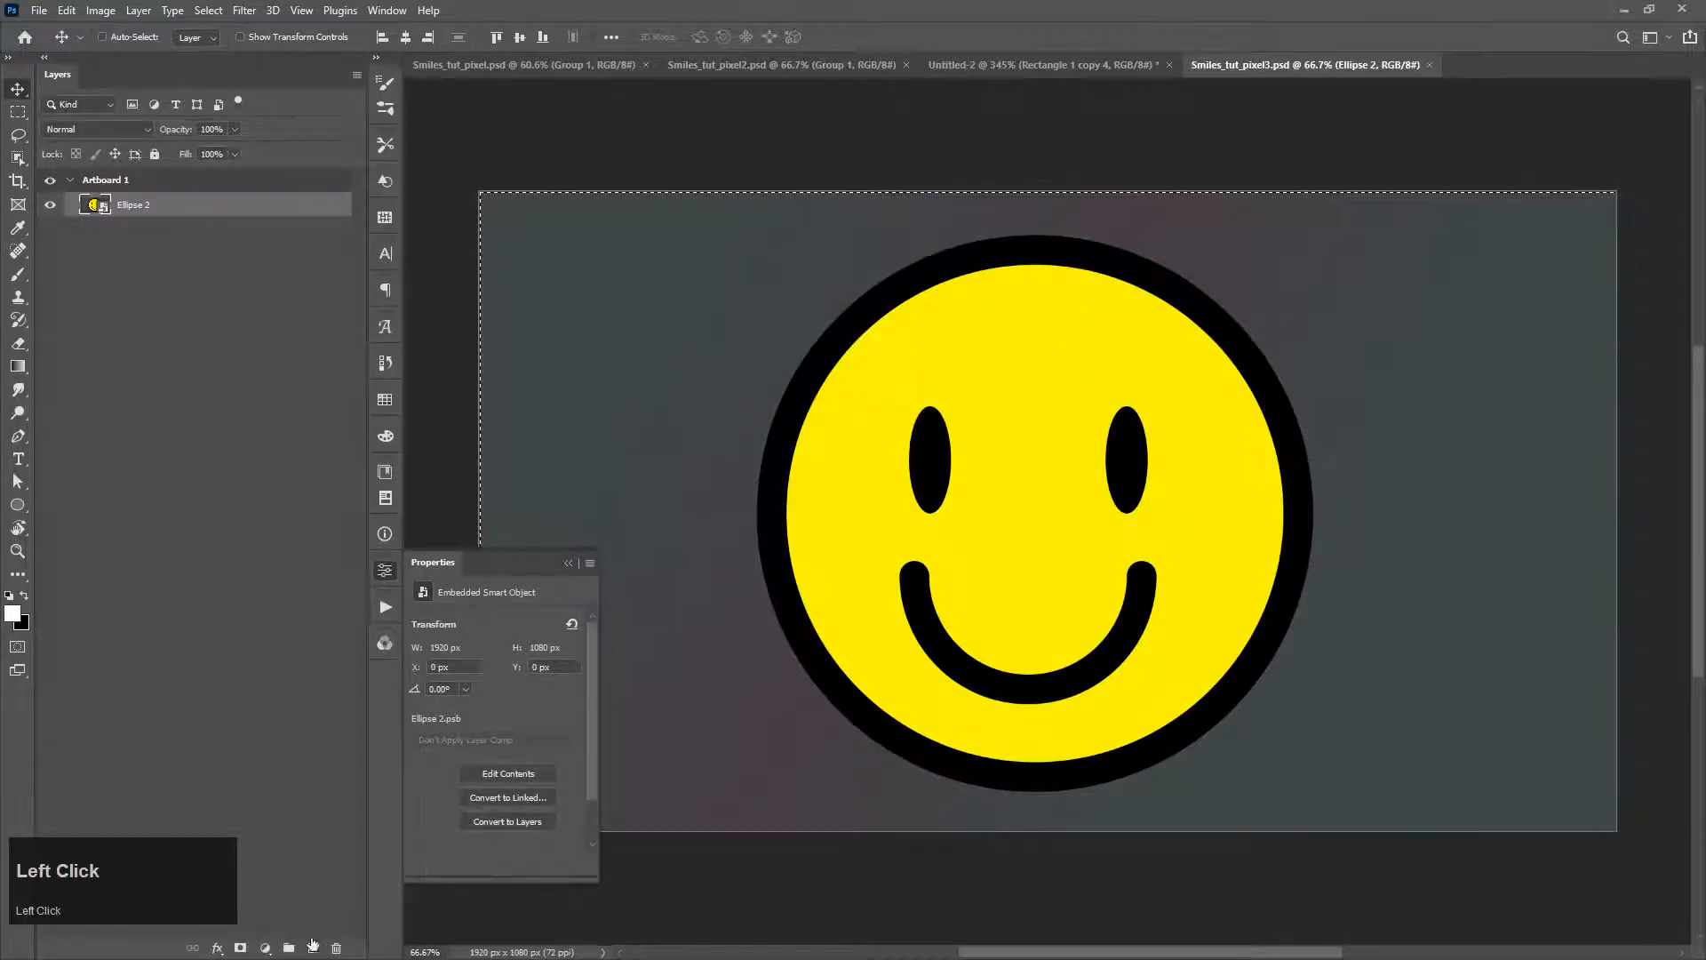
Step: Apply a Mosaic filter with a cell size of 10 square to the smiley smart object and collapse its properties
click(182, 208)
click(245, 10)
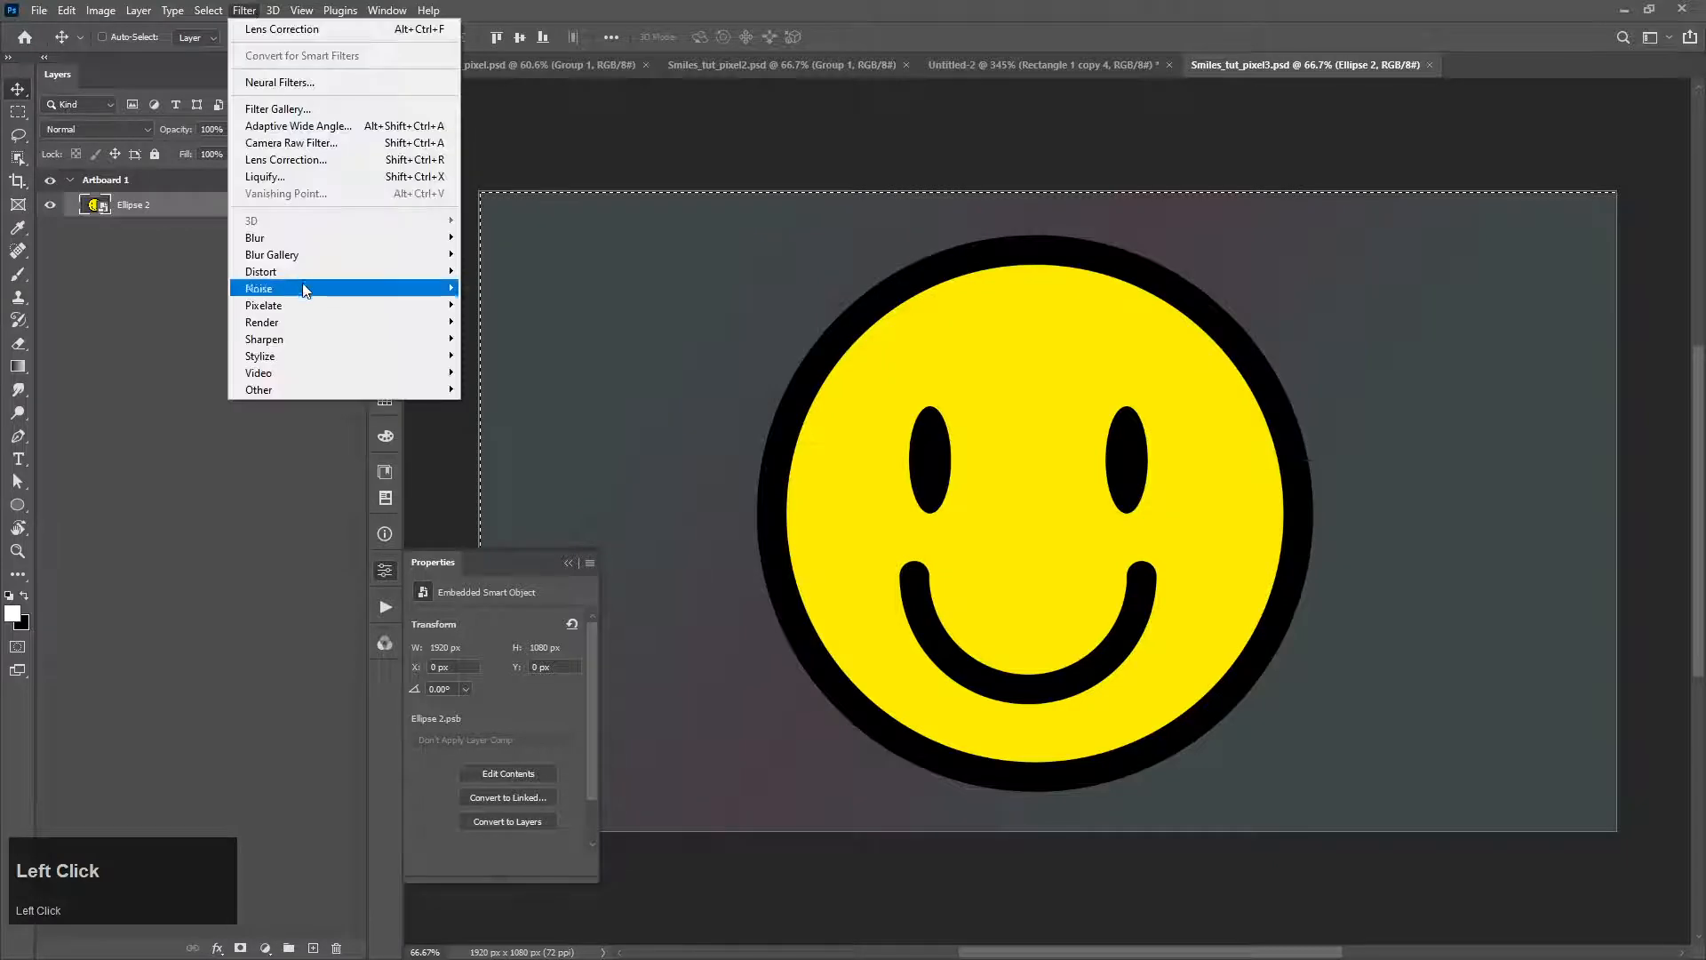
mouse_move(307, 308)
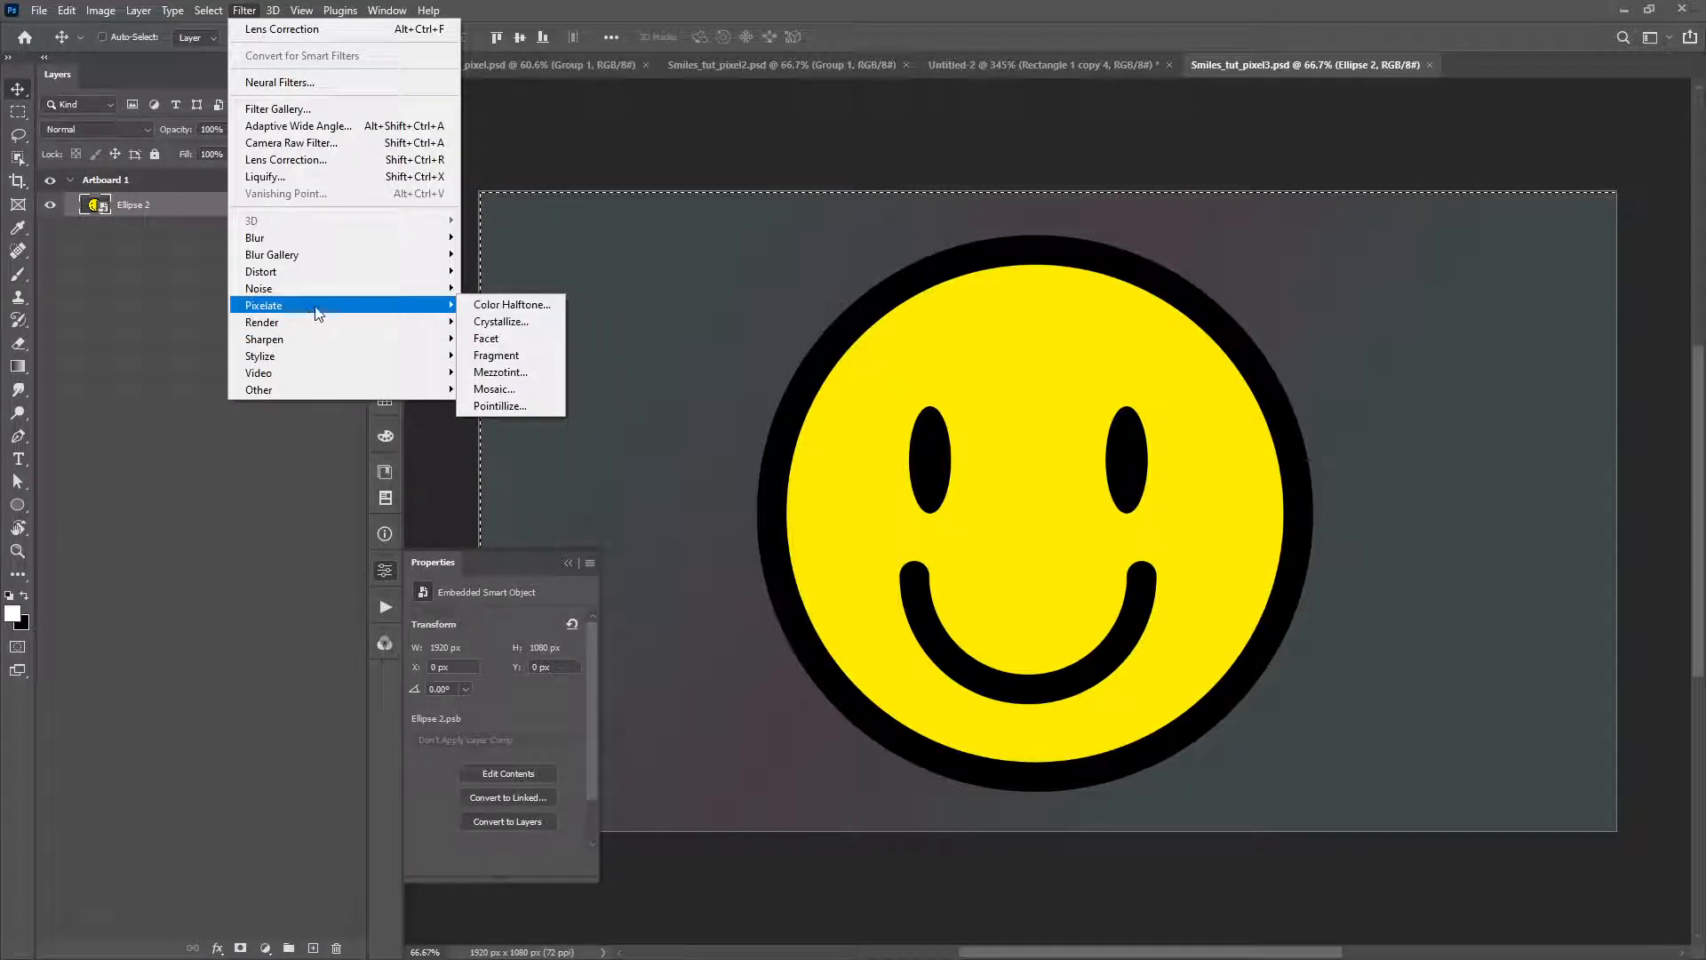
click(494, 388)
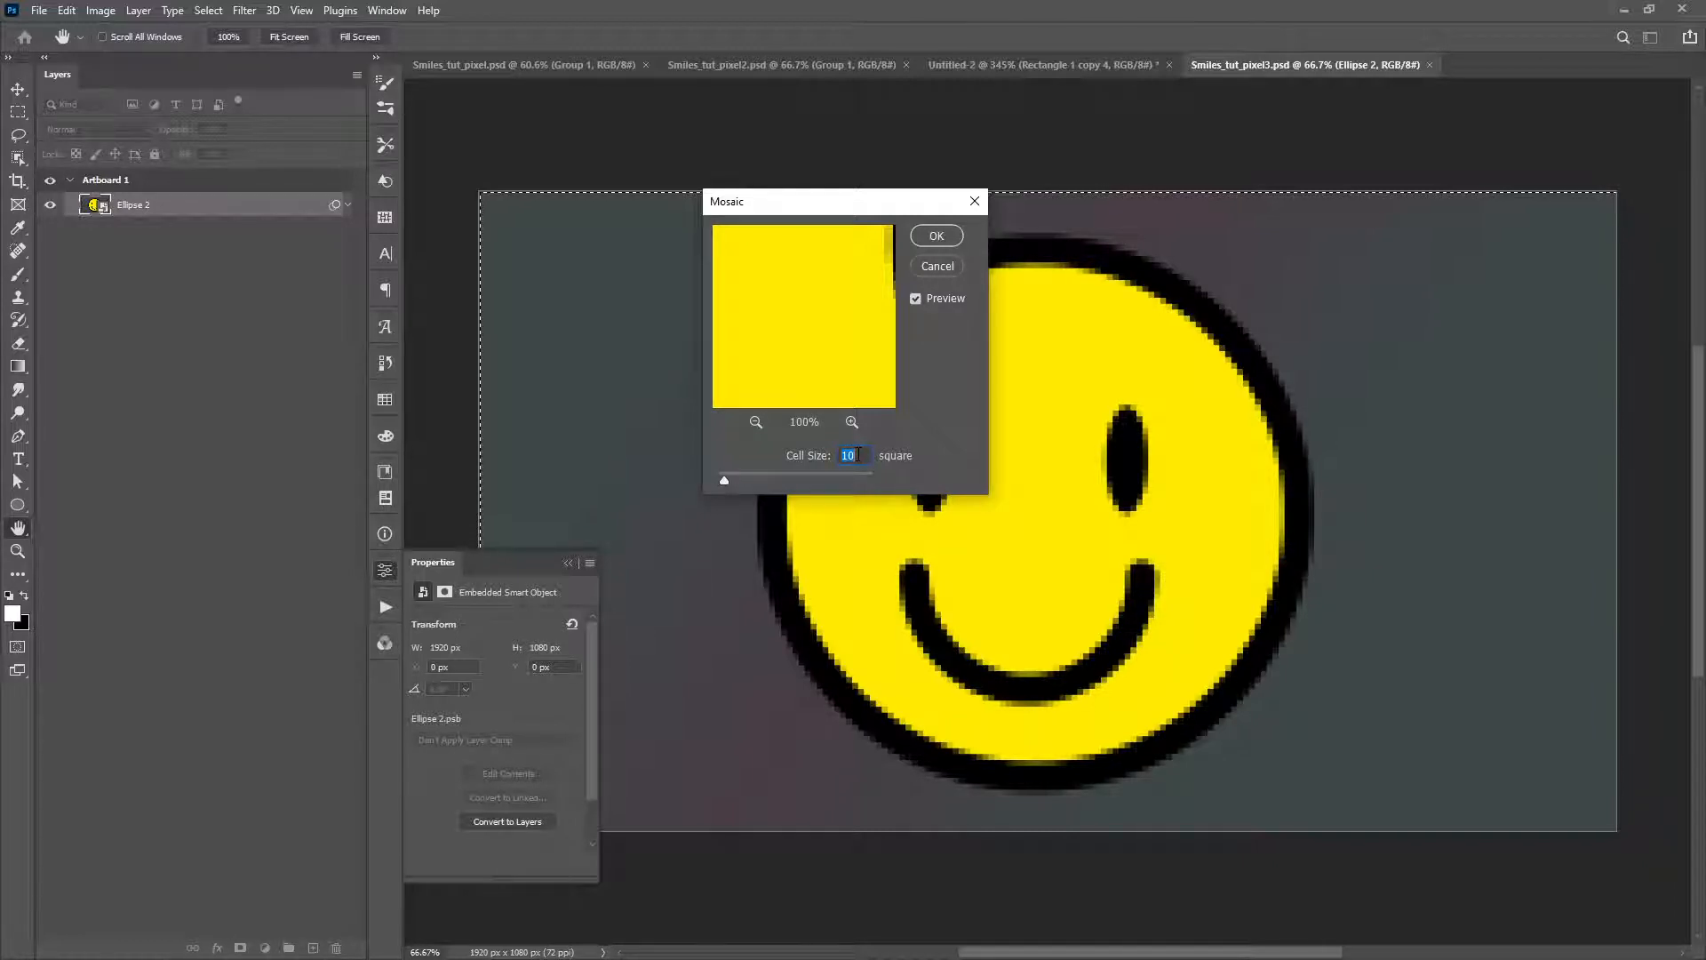
click(932, 238)
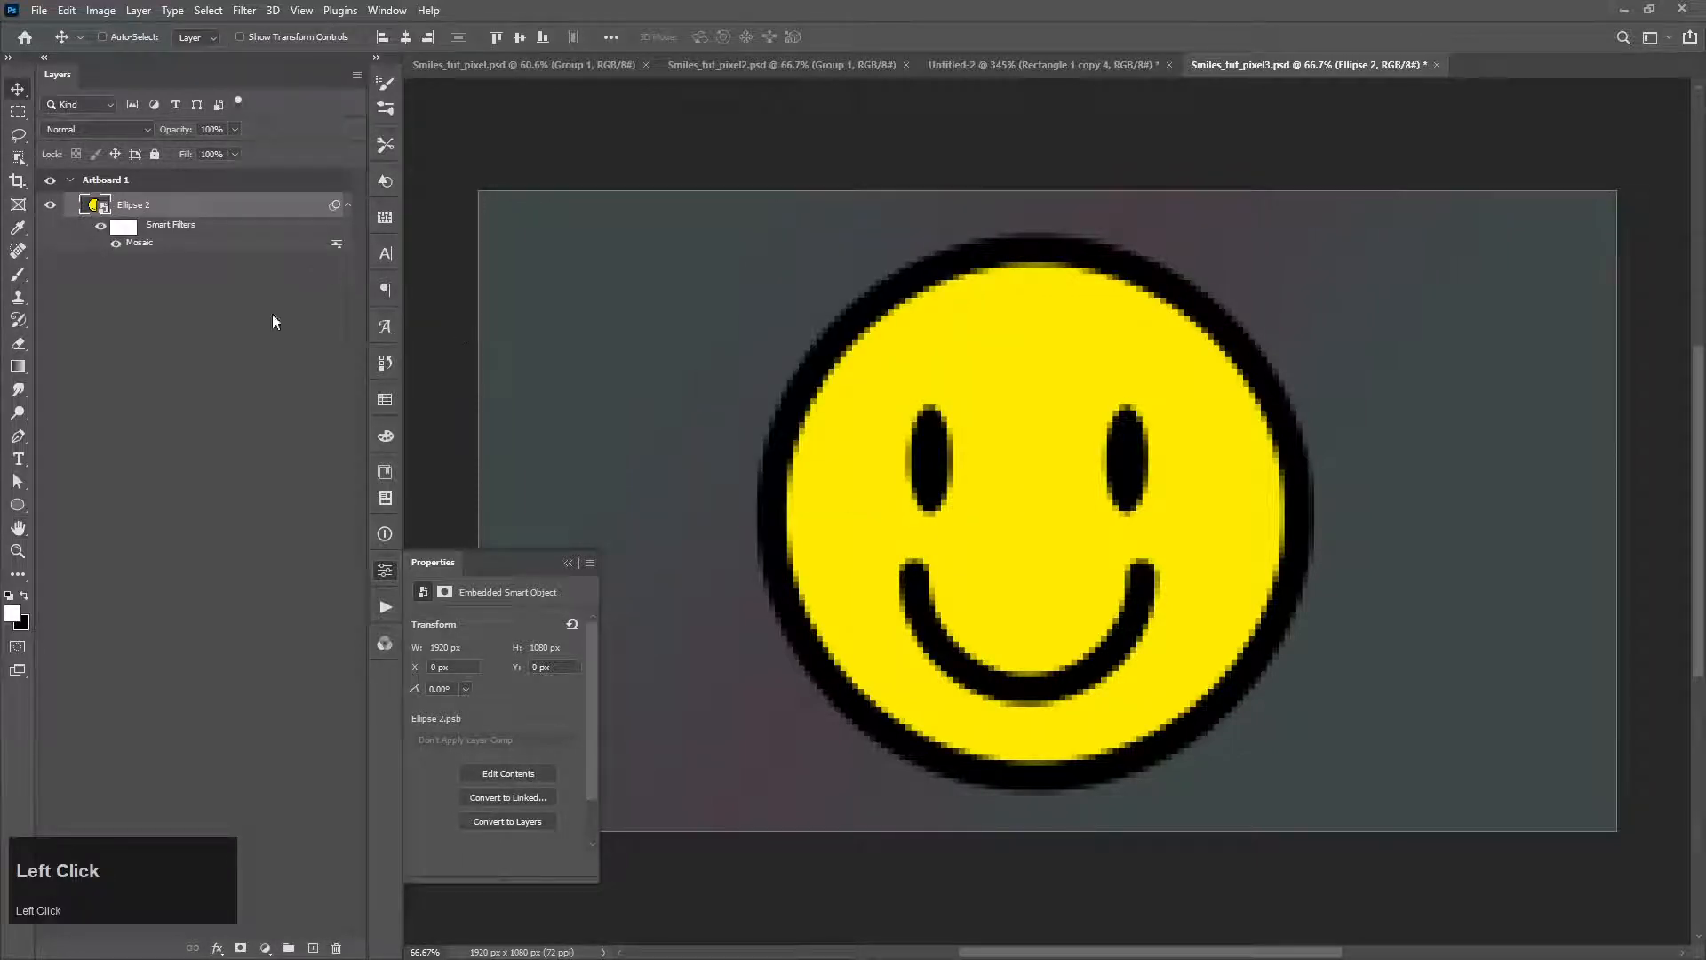
click(565, 563)
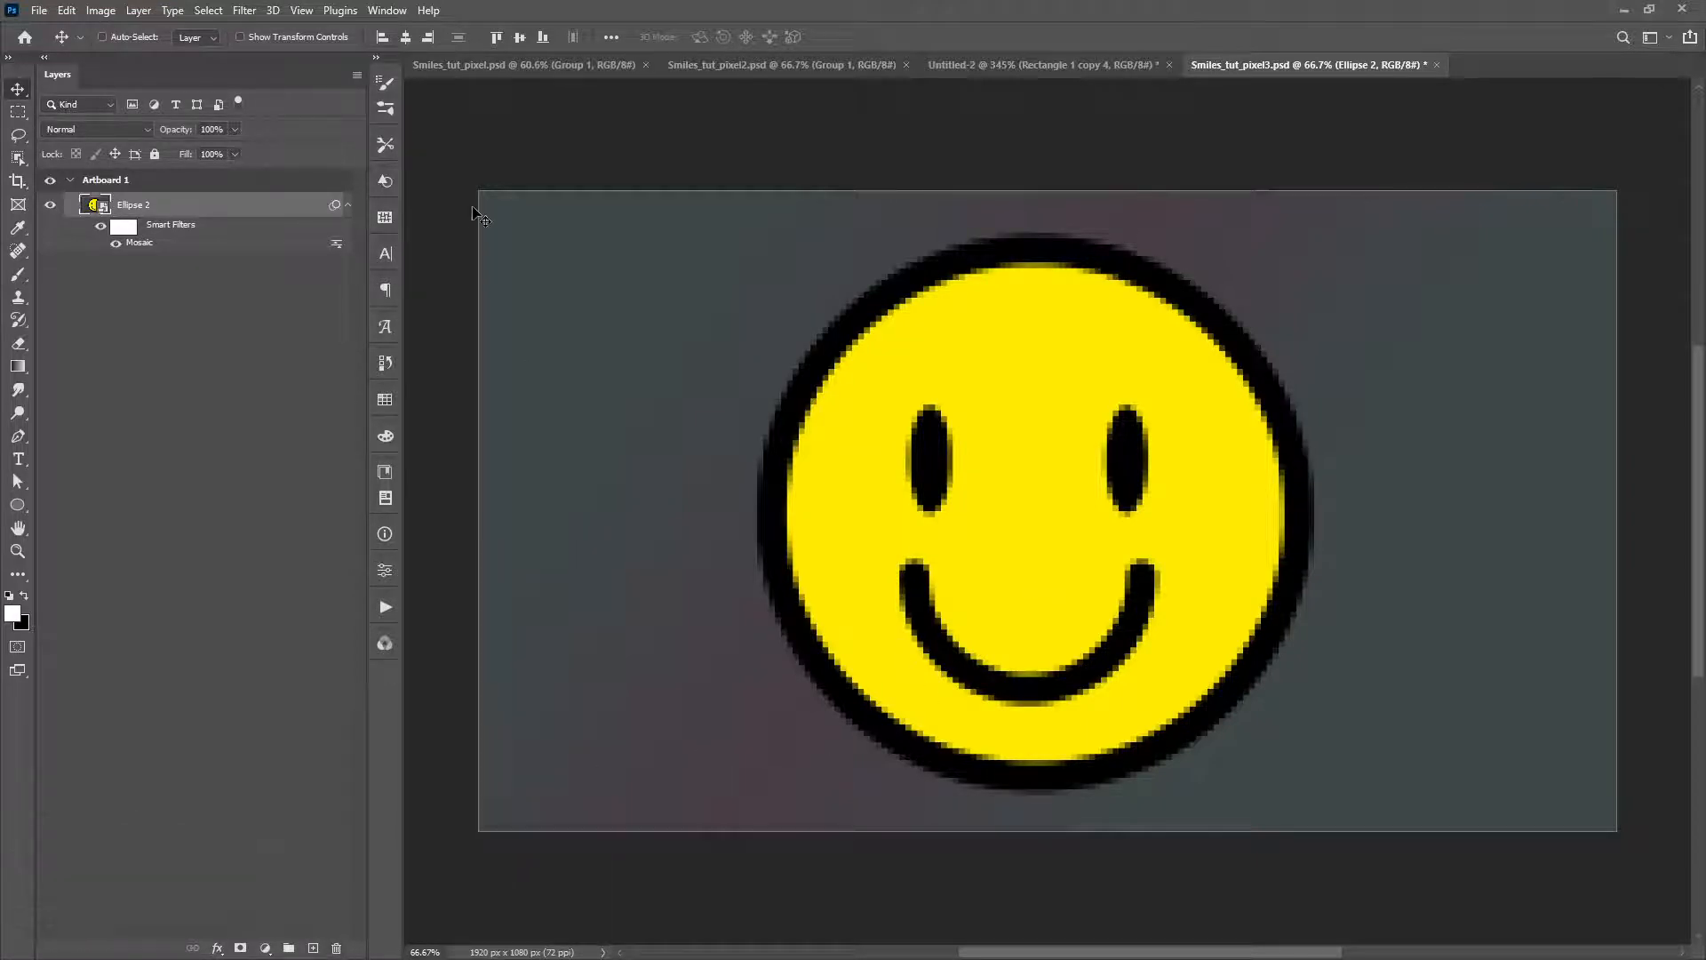
Step: Create a new 200 x 200 px document at 72 ppi and draw a square of about 193 px over its canvas
key(ctrl+n)
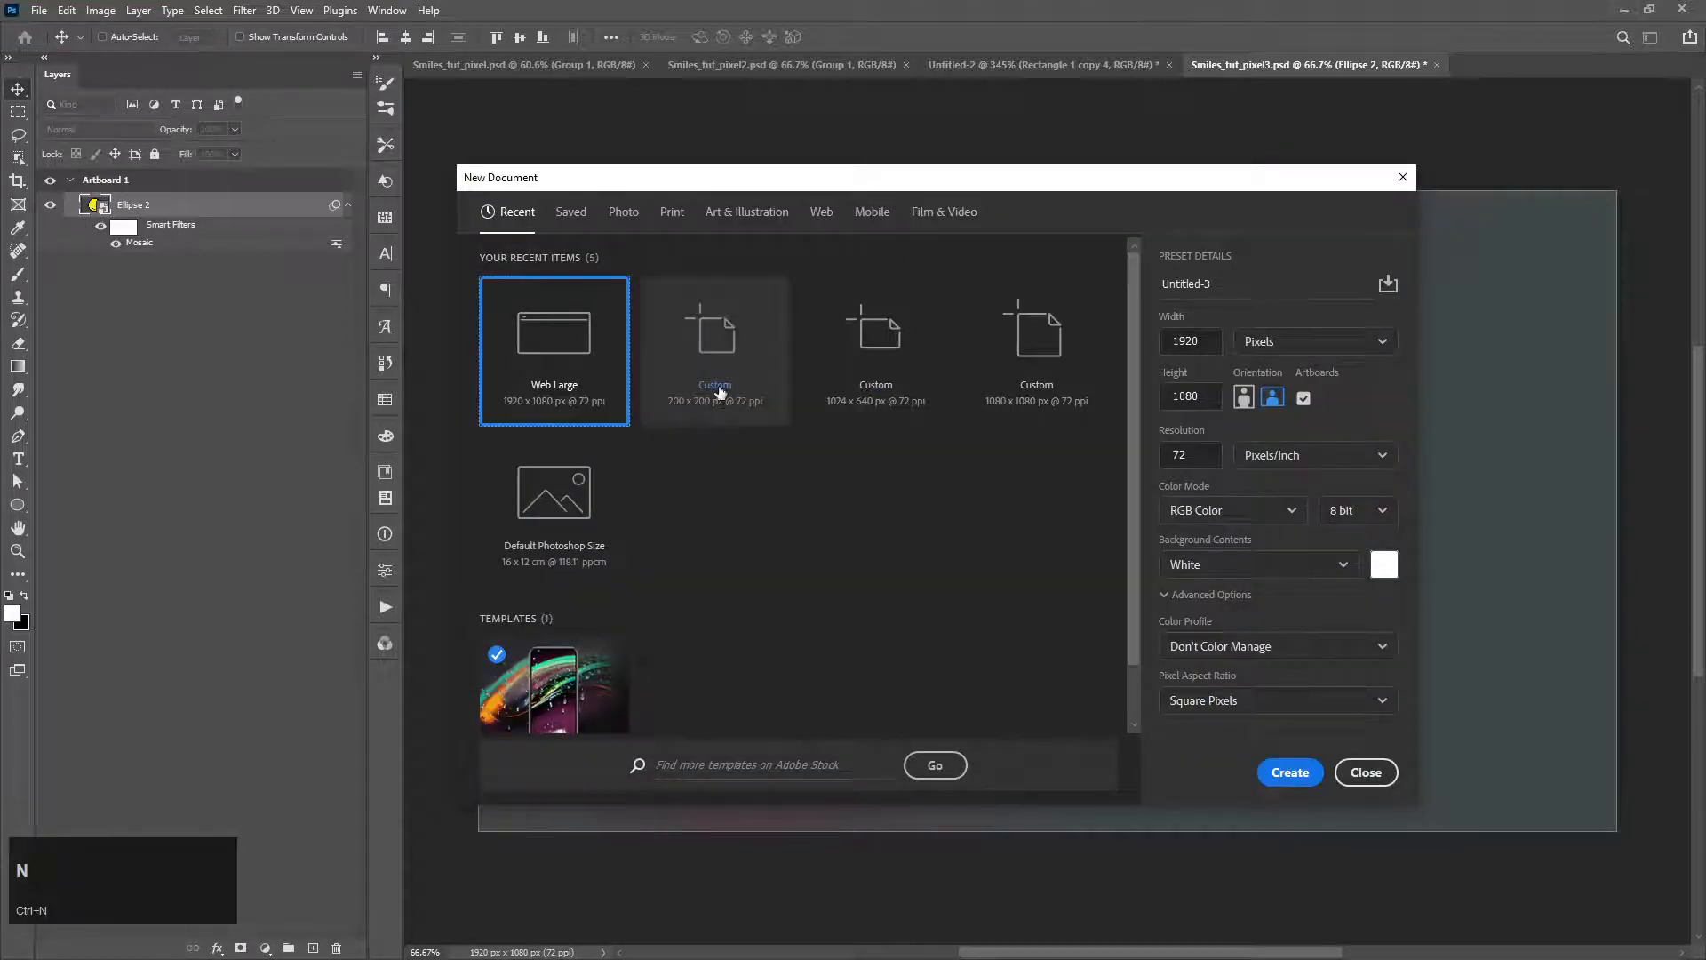
click(720, 392)
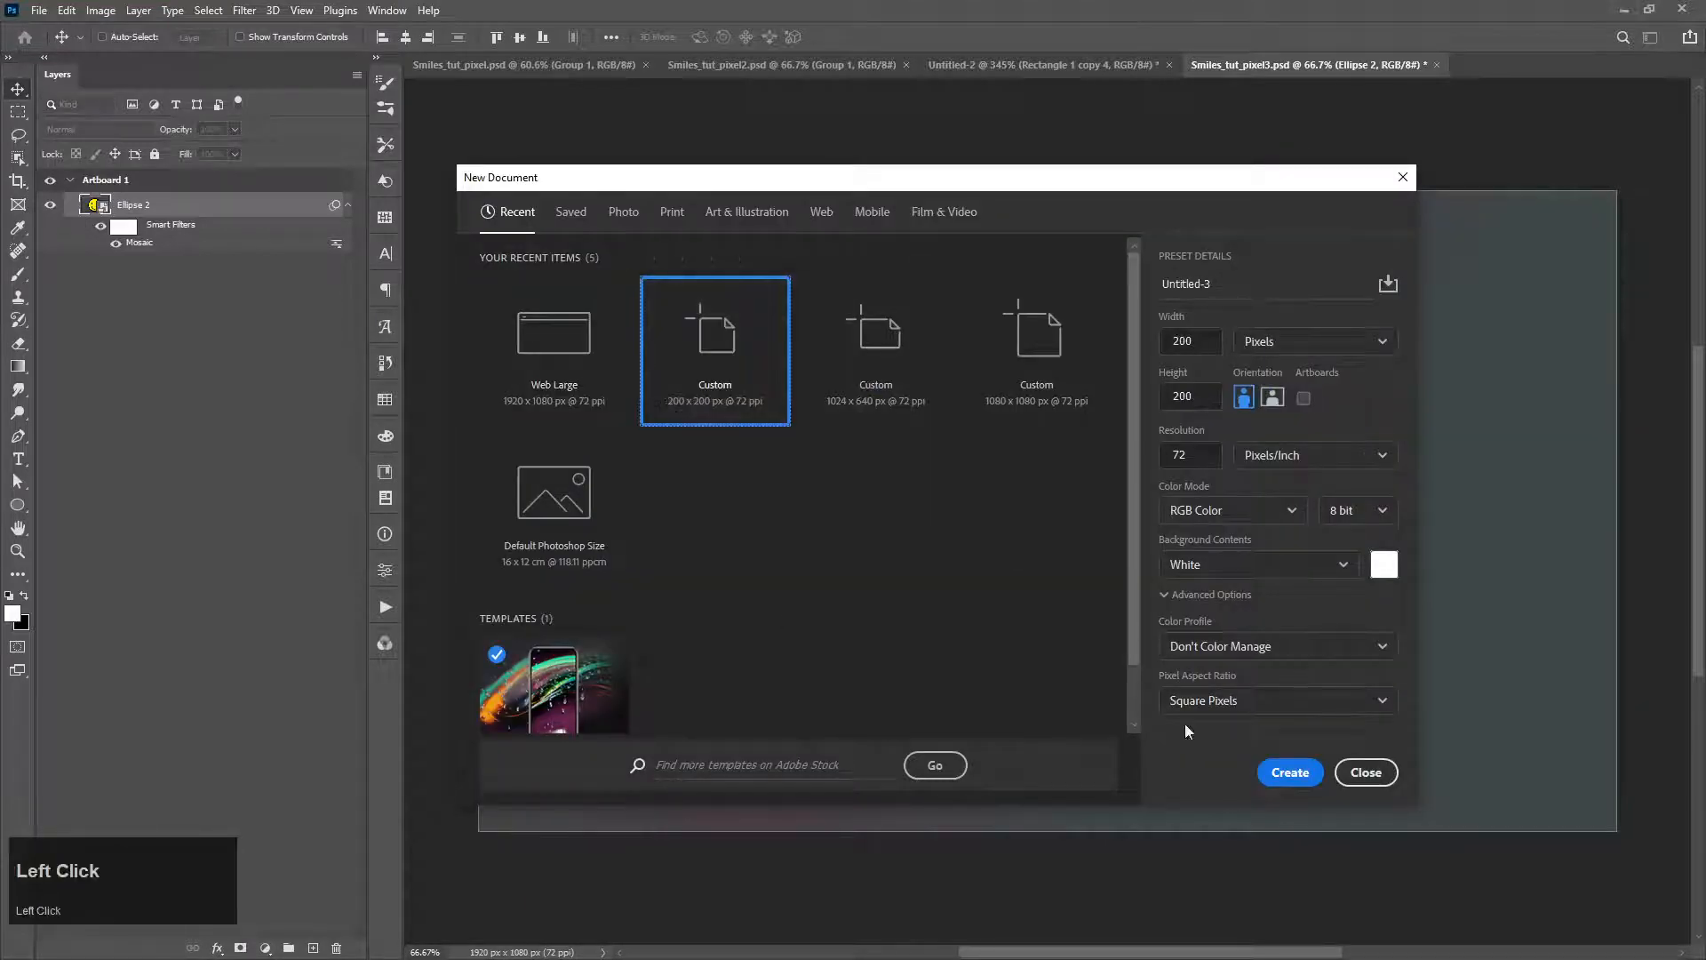
click(1290, 772)
drag(25, 508, 85, 502)
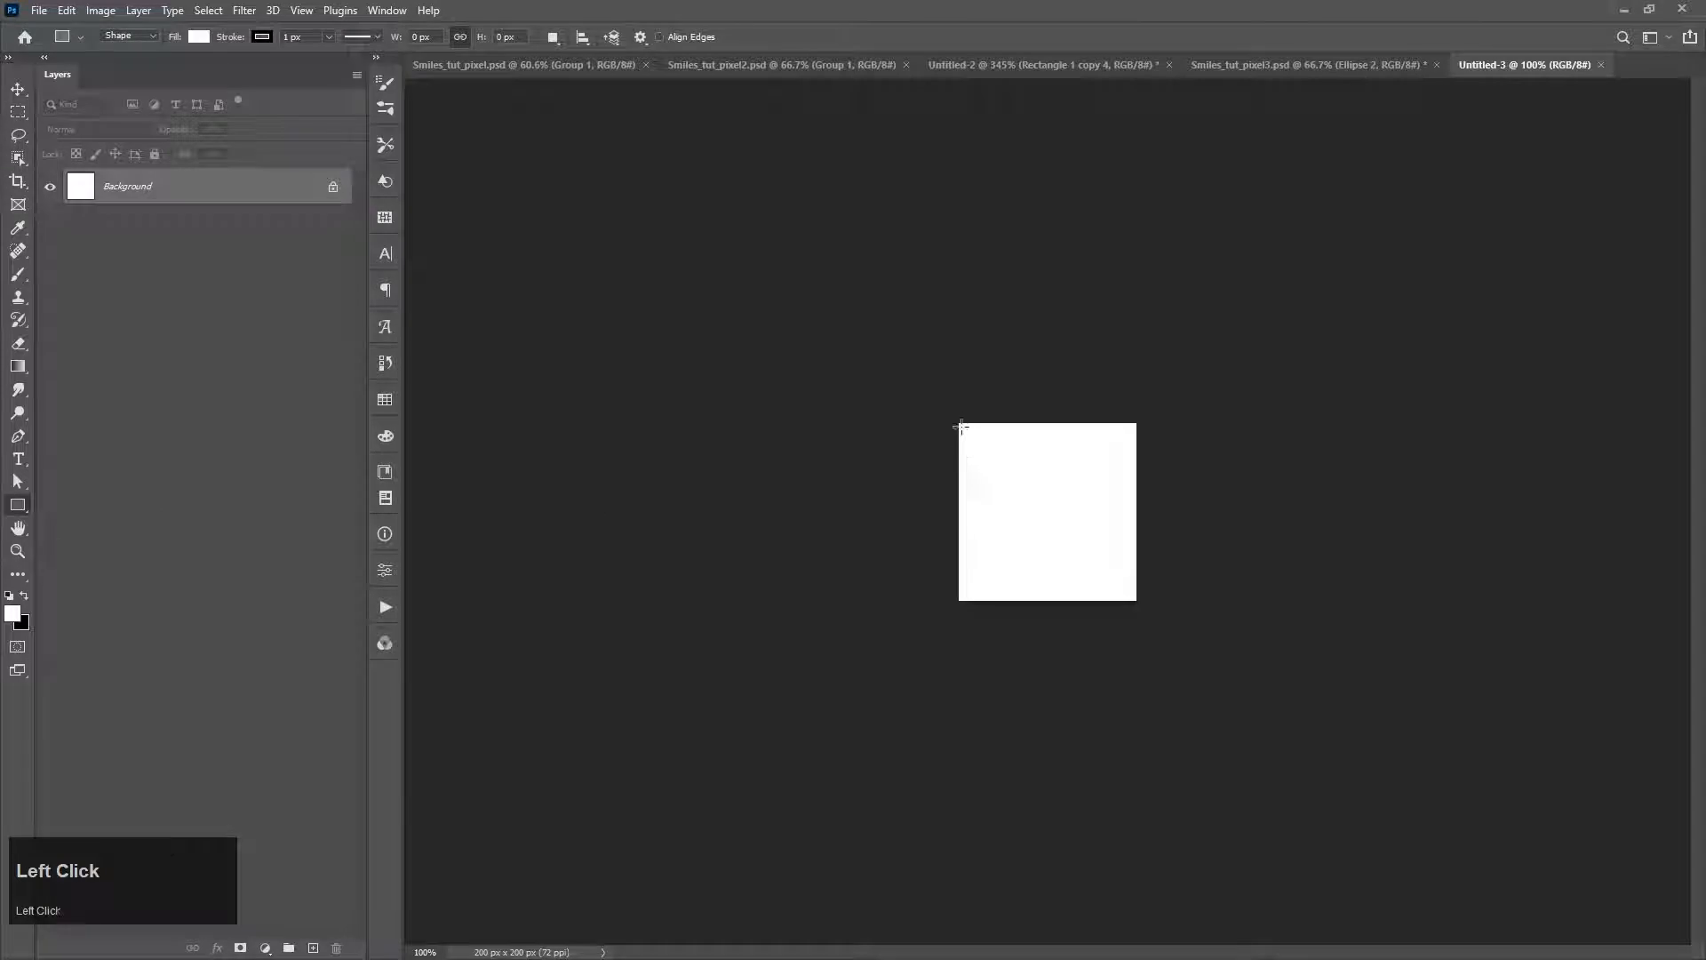
drag(961, 426, 1133, 620)
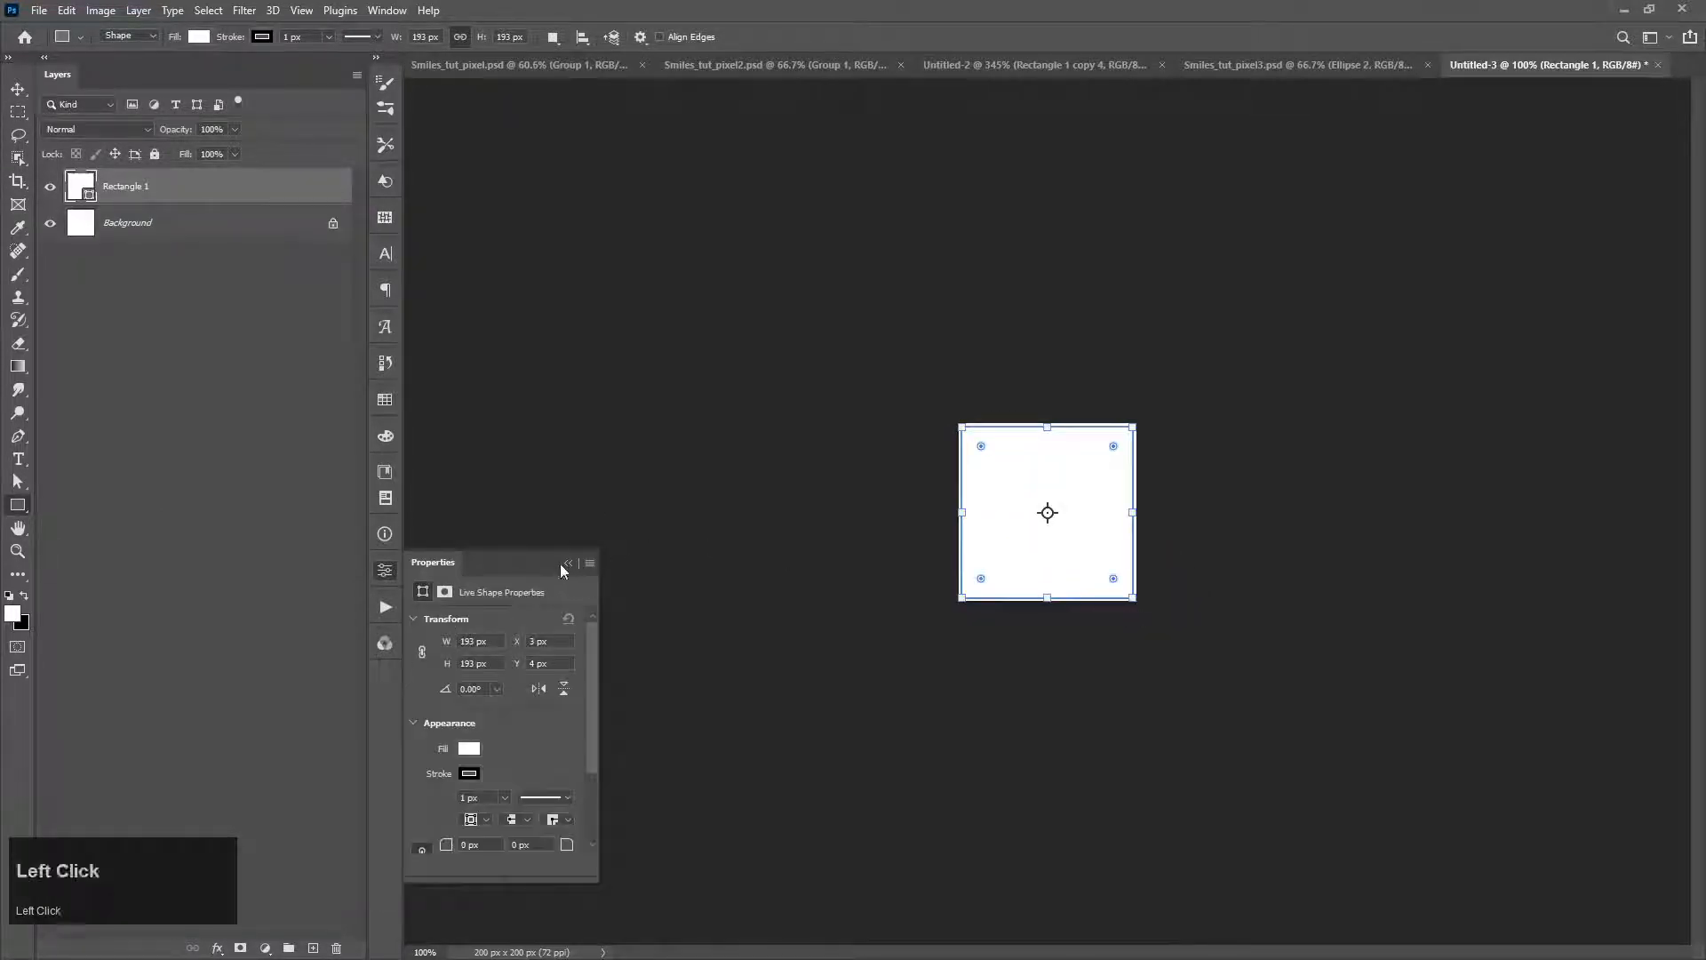
Step: Set the square's stroke width to 30 px and remove its fill
drag(284, 37, 281, 42)
key(Right)
key(Up)
key(Up)
key(Up)
key(Up)
key(Up)
key(Up)
key(Up)
key(Up)
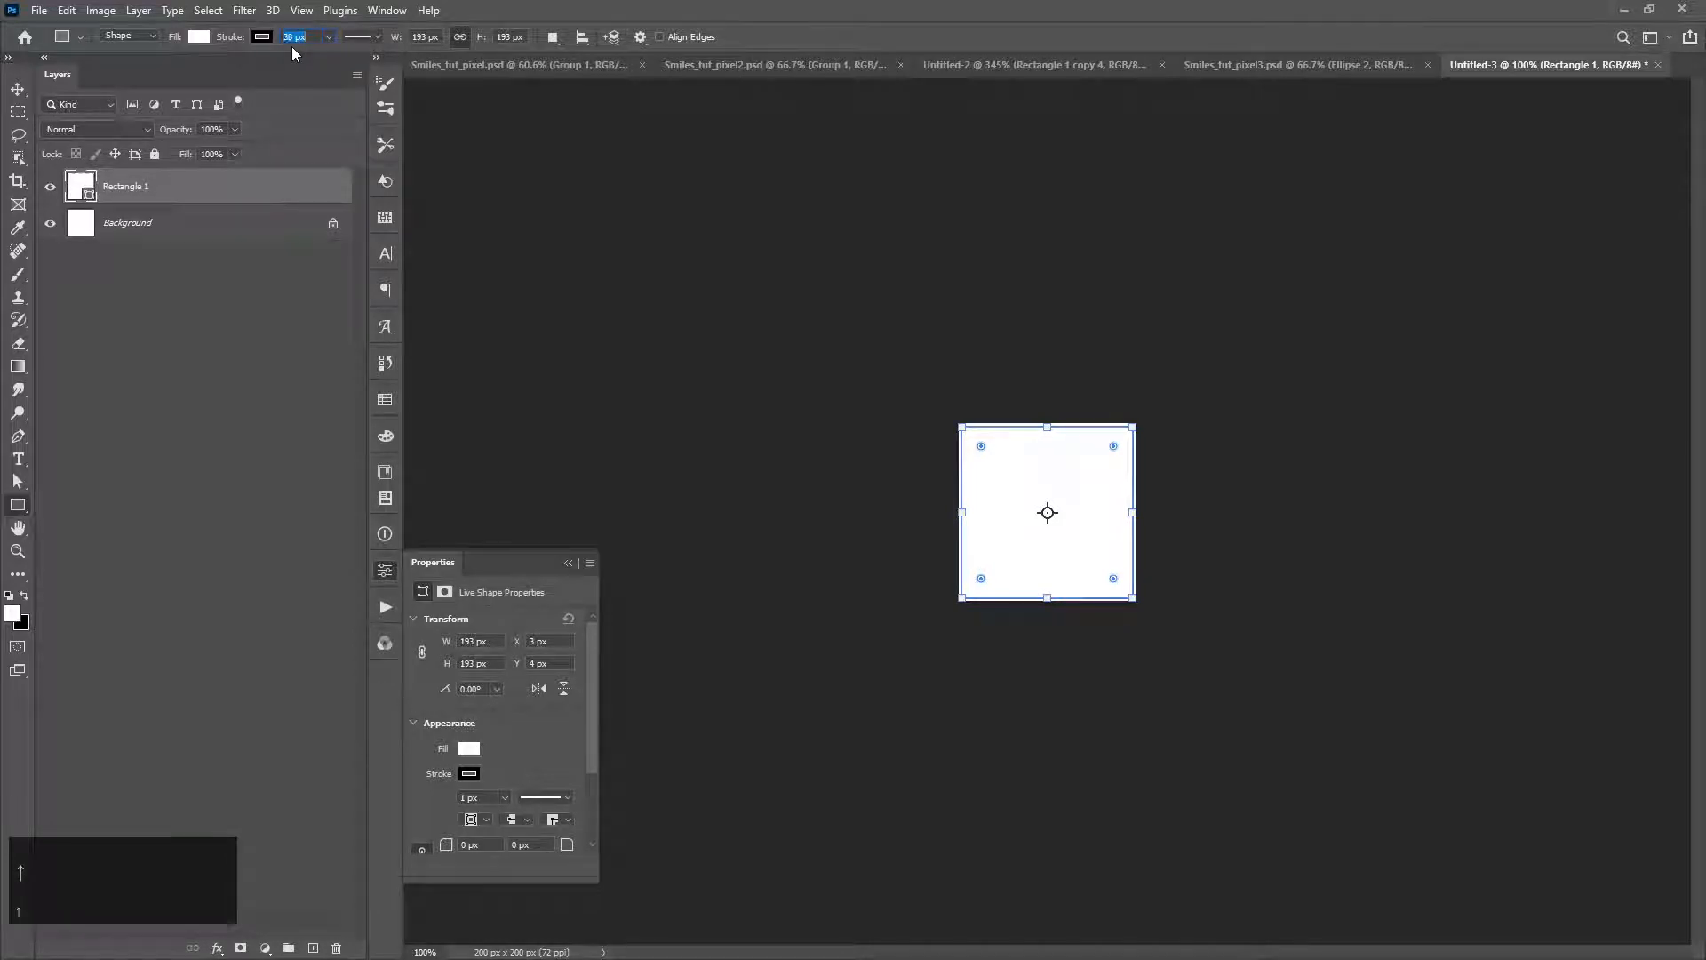
key(Return)
click(199, 36)
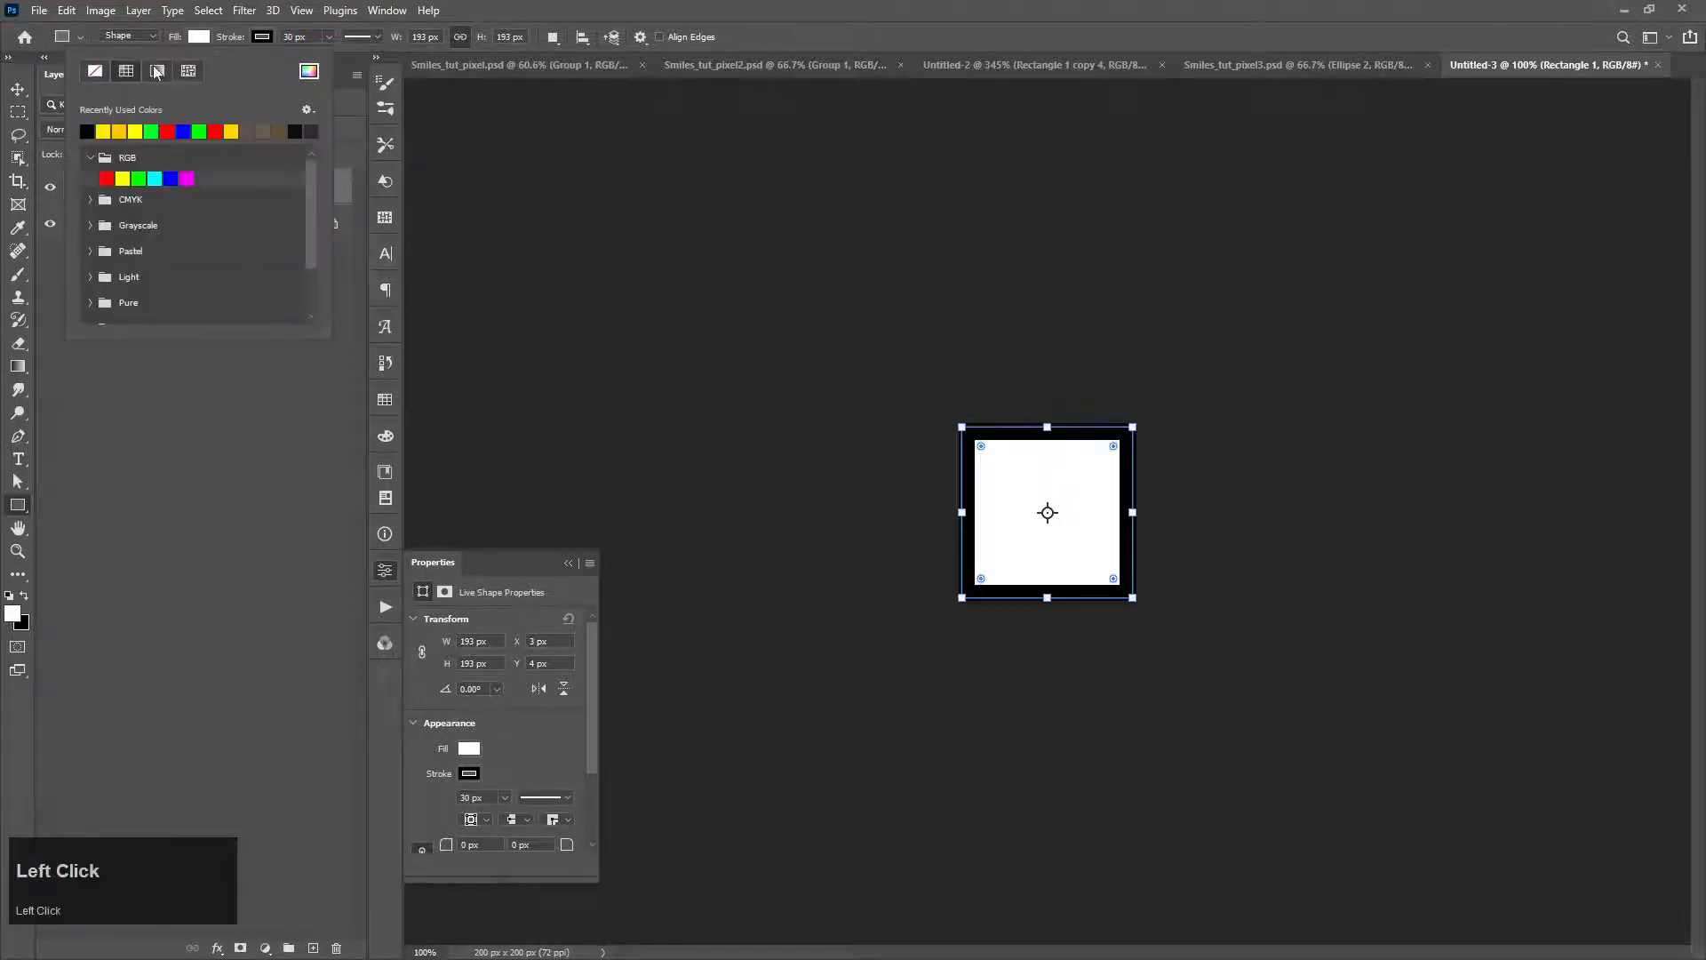
click(95, 73)
Step: Duplicate the black square frame slightly to the right and set the copy's stroke to RGB red
click(21, 87)
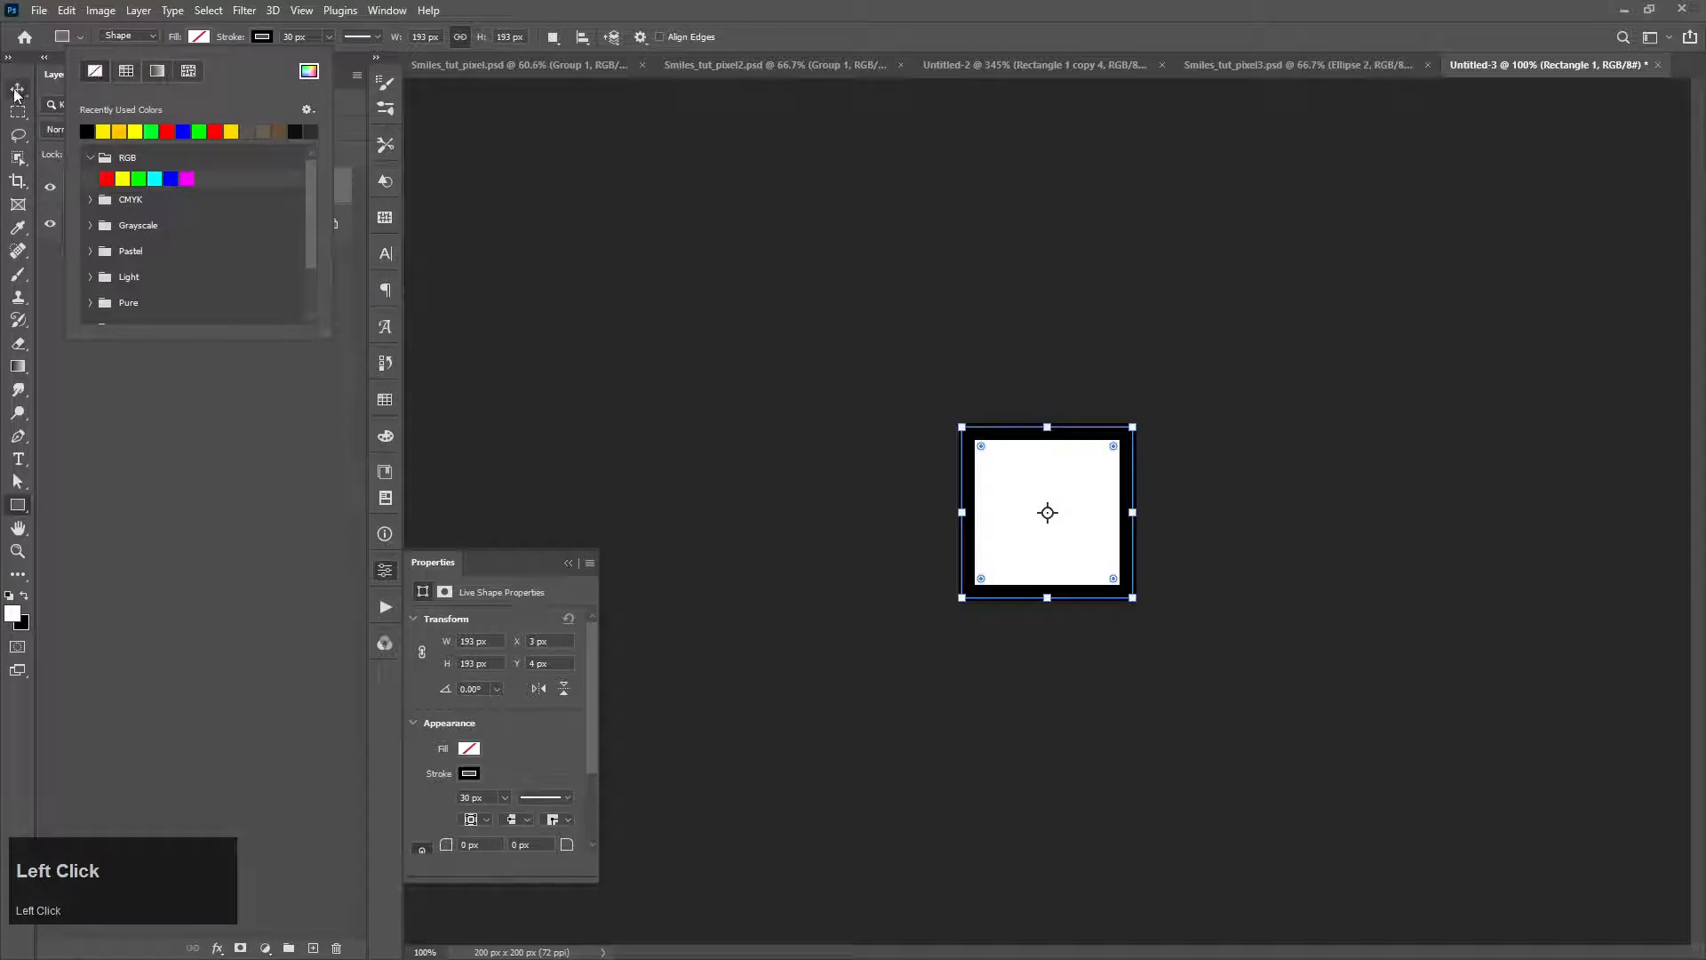
drag(983, 526, 997, 538)
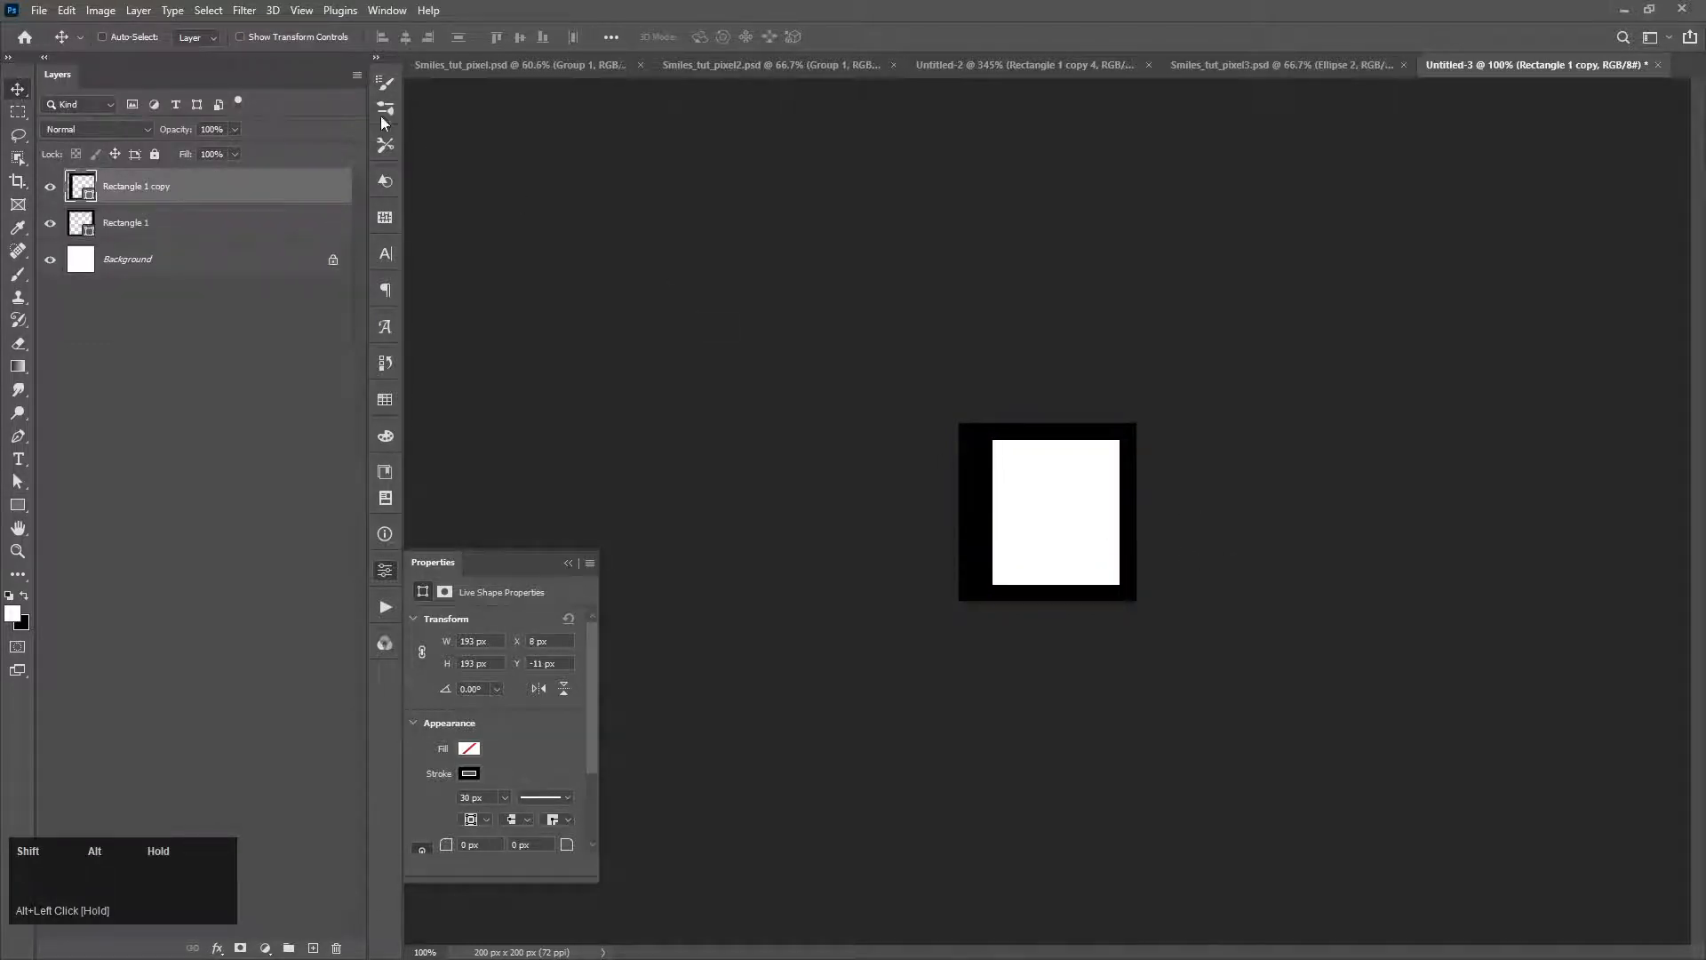
key(p)
click(262, 38)
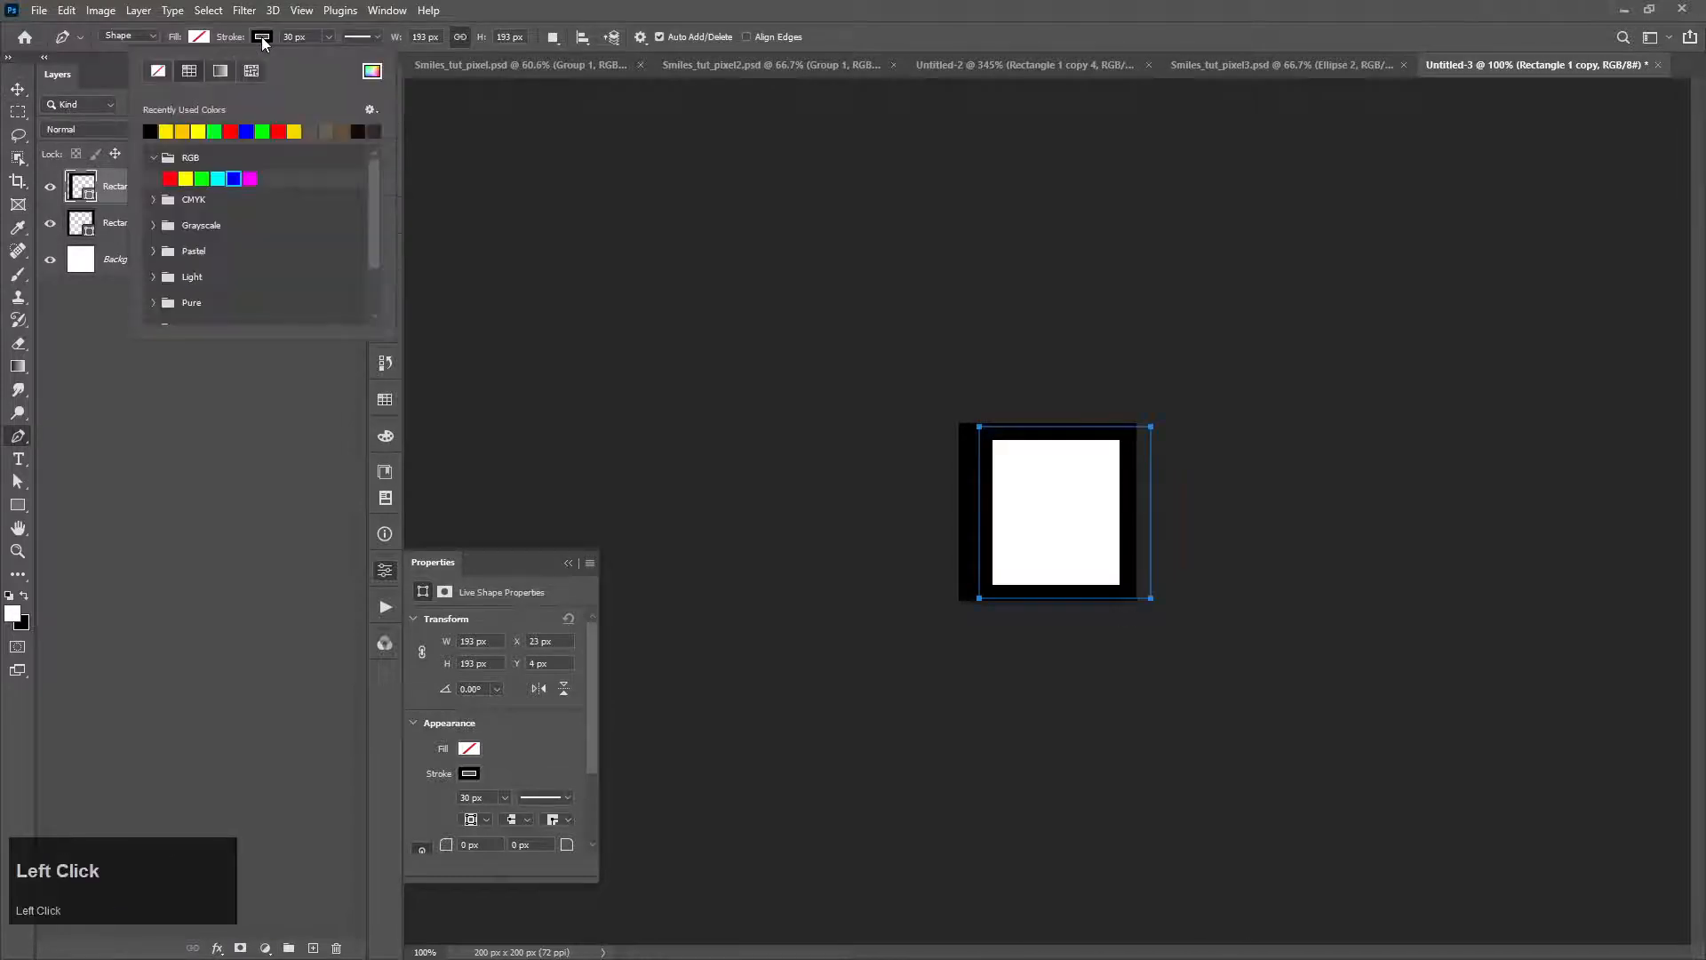
click(169, 178)
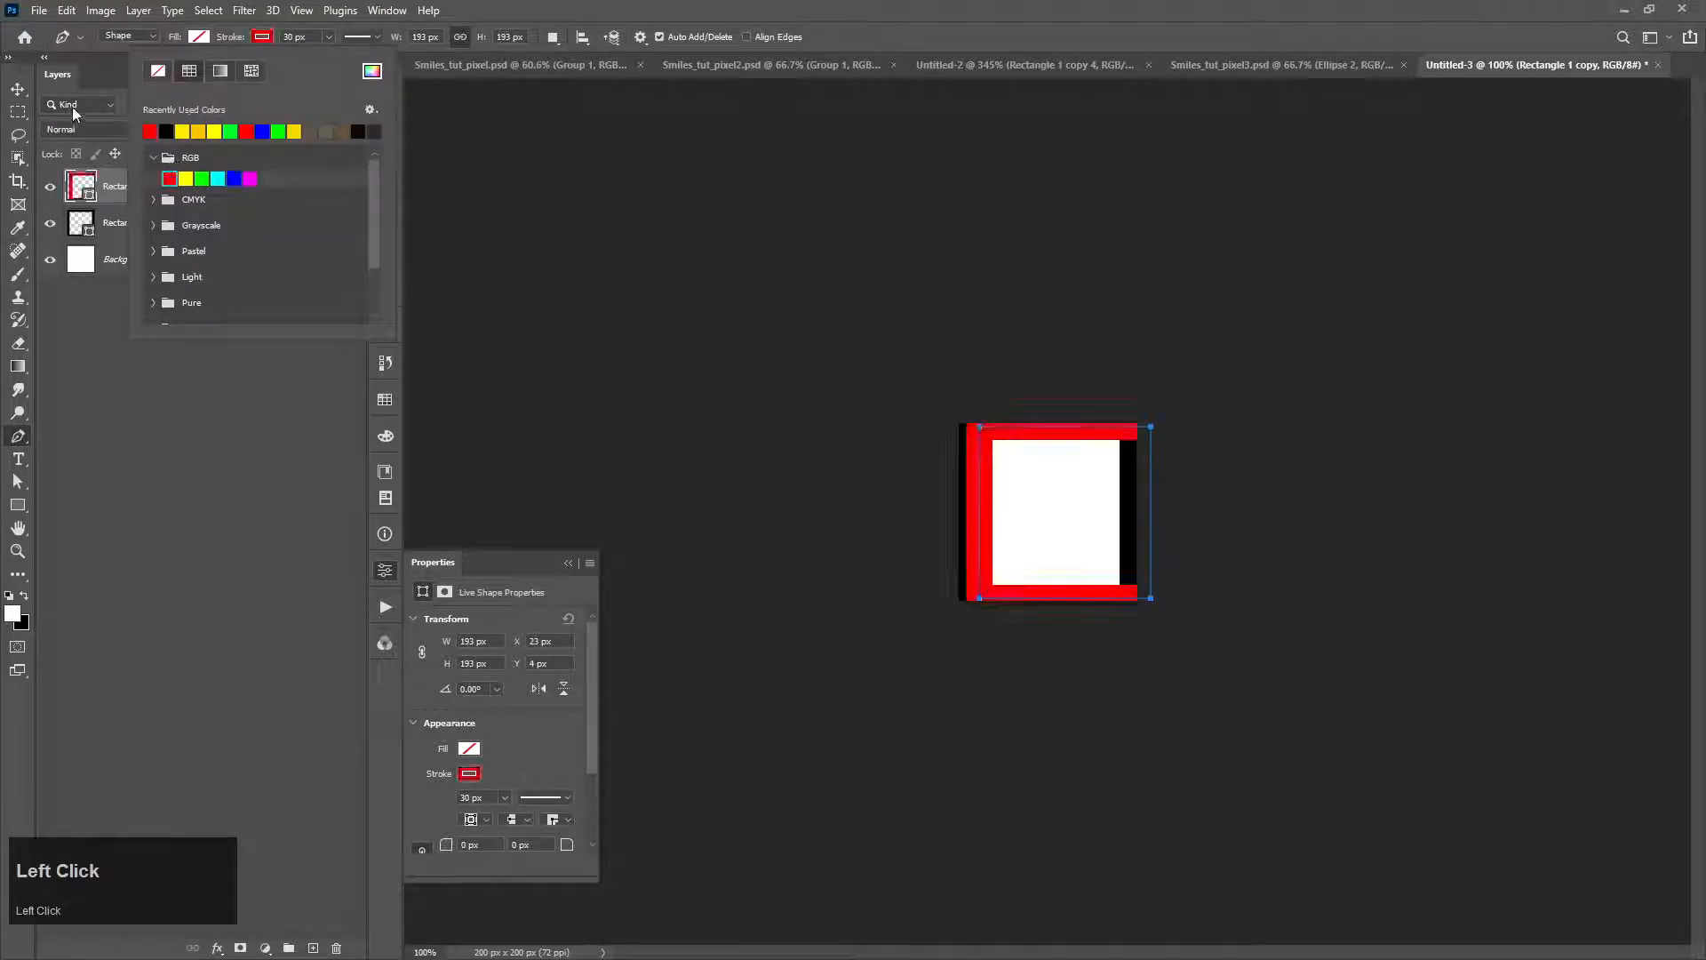
Step: Place the red frame's layer beneath the black frame and nudge the red frame slightly left
key(v)
click(179, 193)
key(ctrl+bracketleft)
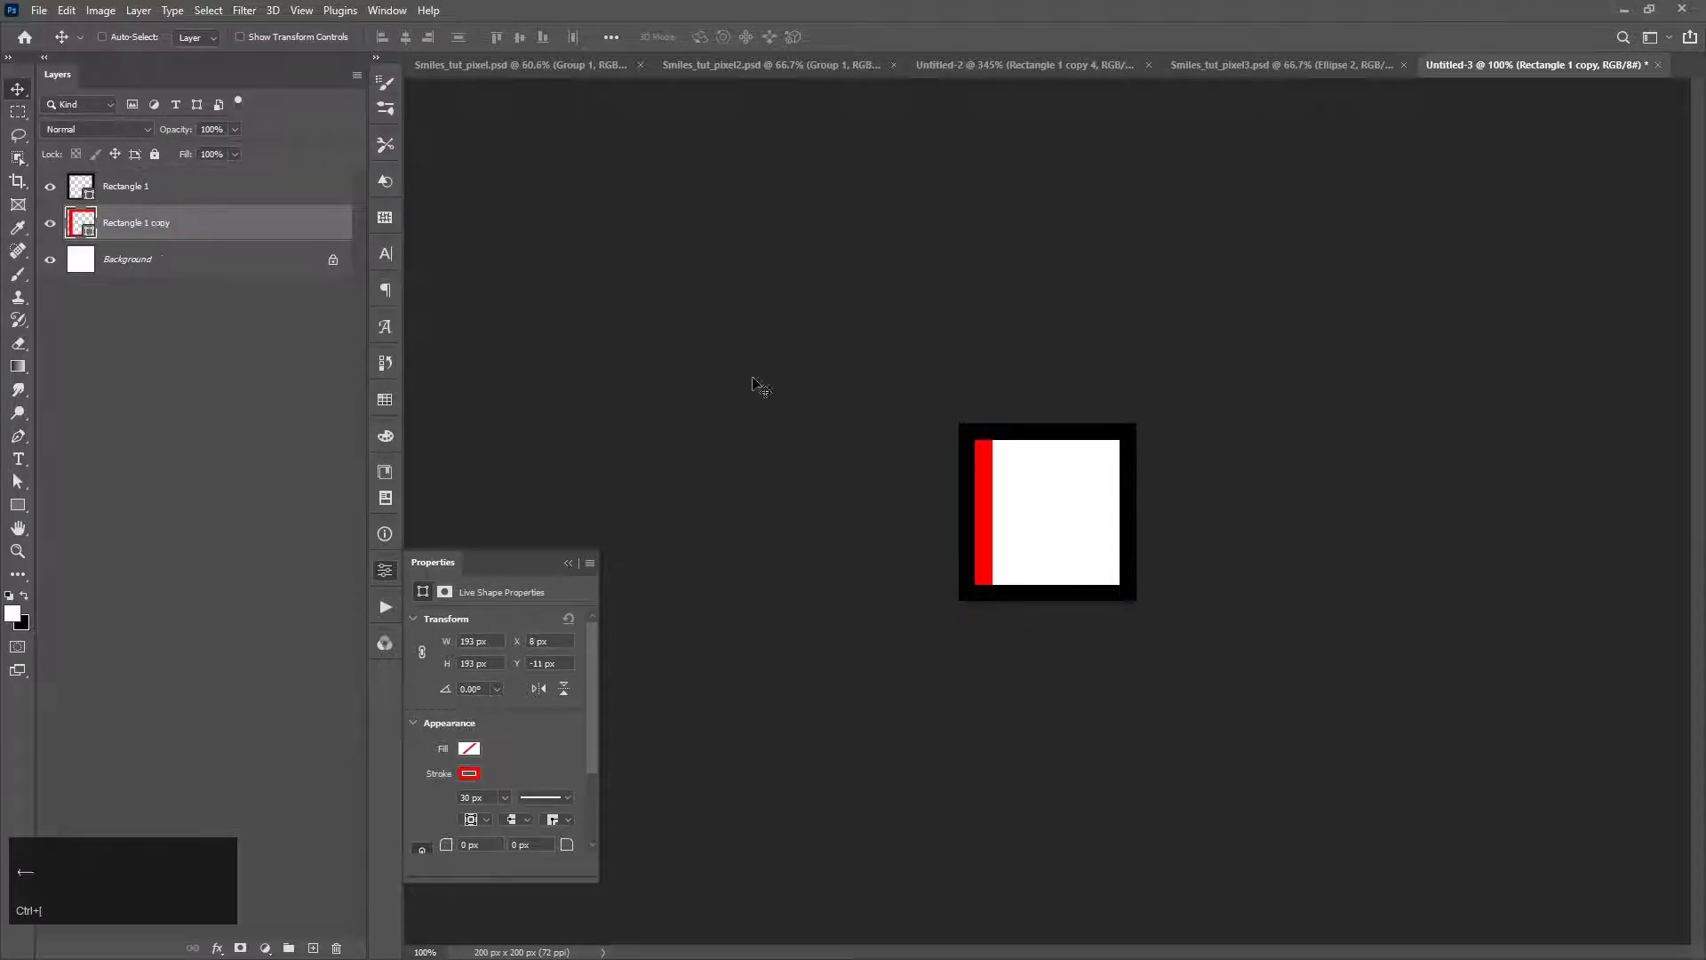
key(Left)
key(Left)
key(Left)
key(Left)
Step: Duplicate the red frame slightly upward and set the new copy's stroke to RGB yellow
drag(985, 575, 987, 559)
click(126, 230)
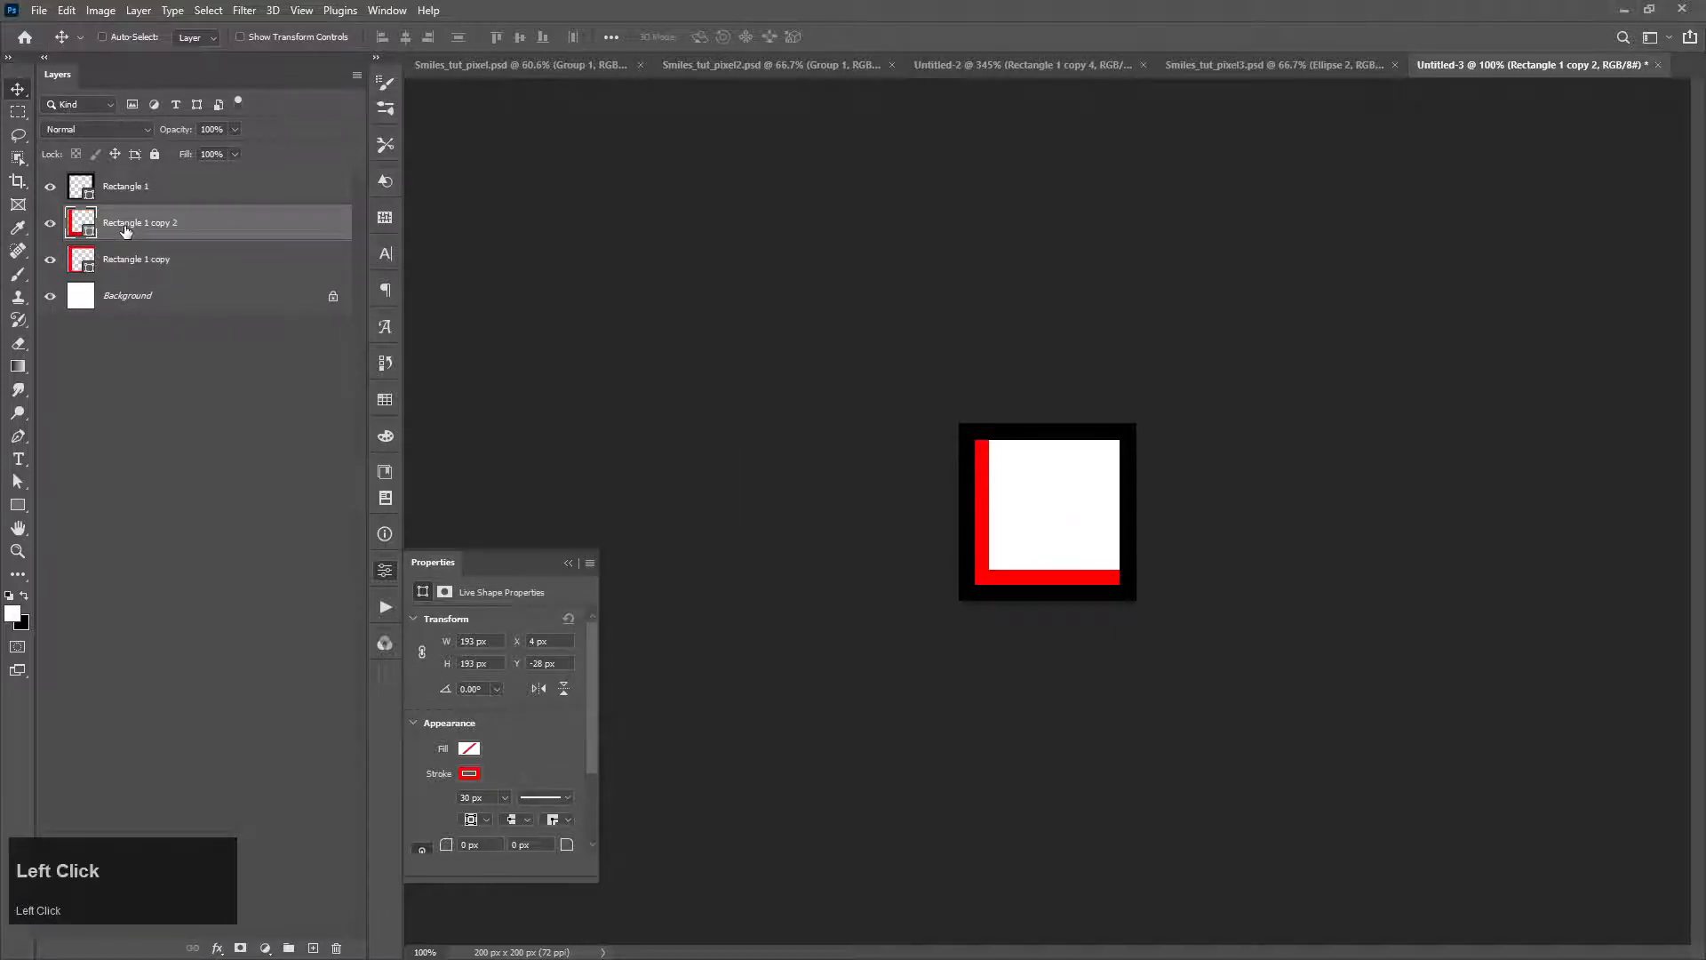
key(p)
click(264, 36)
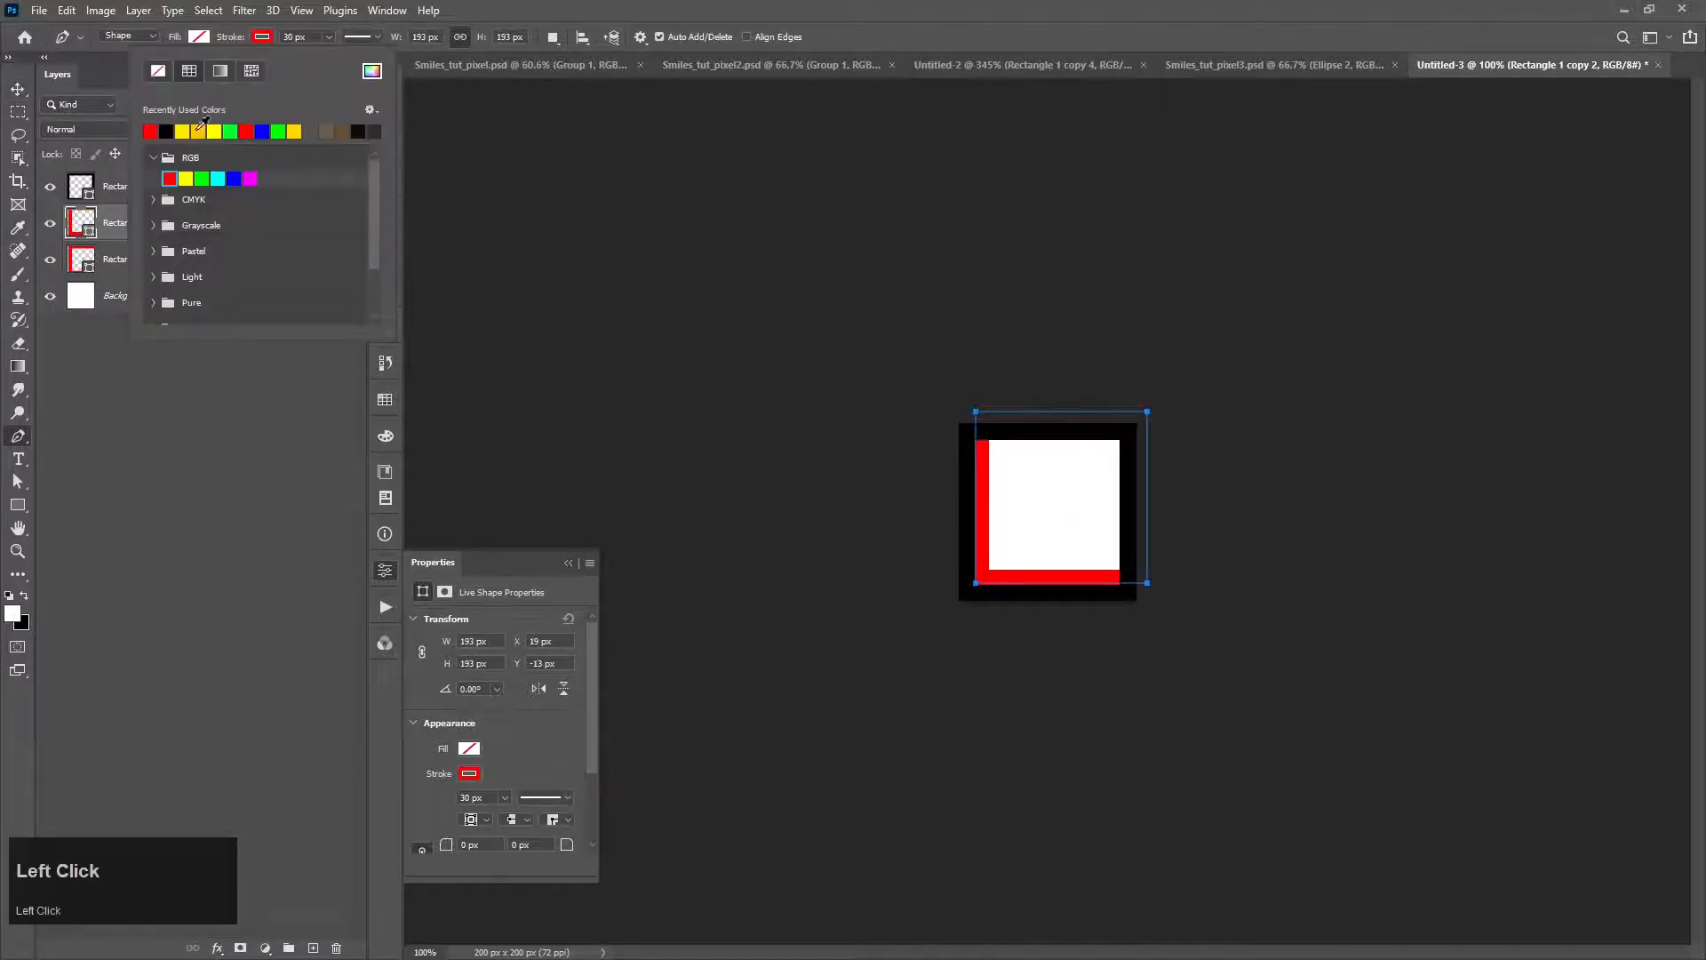
click(185, 179)
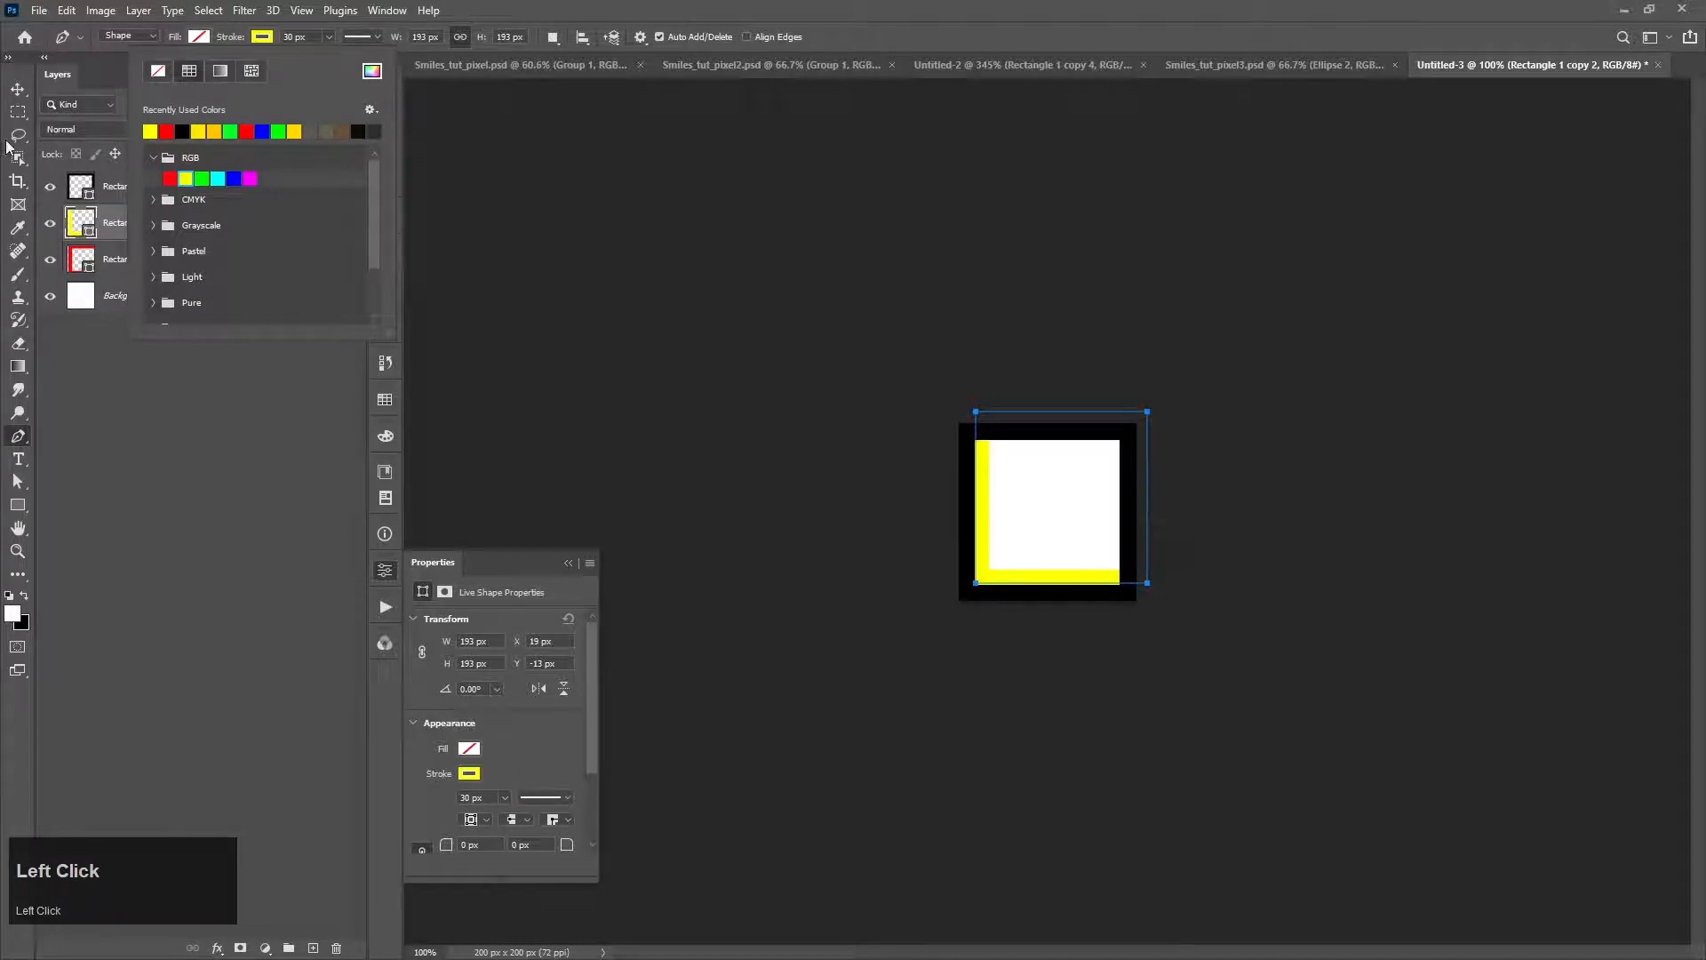
Step: Preview Overlay blending on the yellow frame, keep Normal, and shift the frame left so yellow covers only the bottom inner edge
click(18, 89)
click(121, 129)
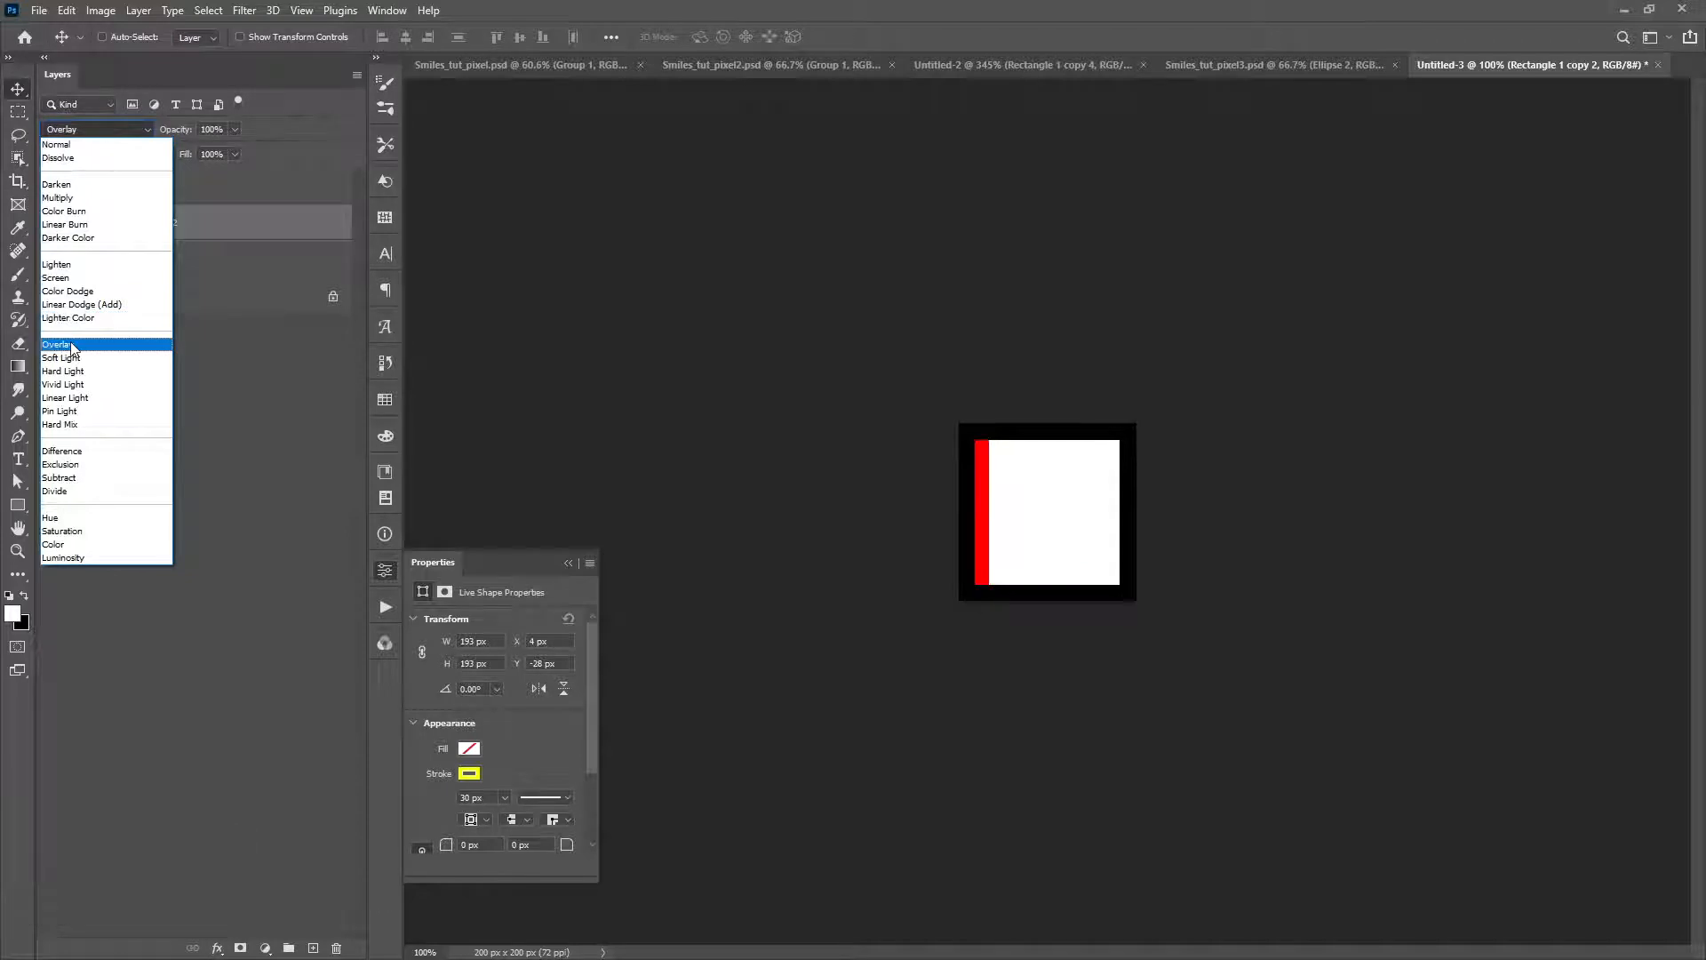
click(62, 144)
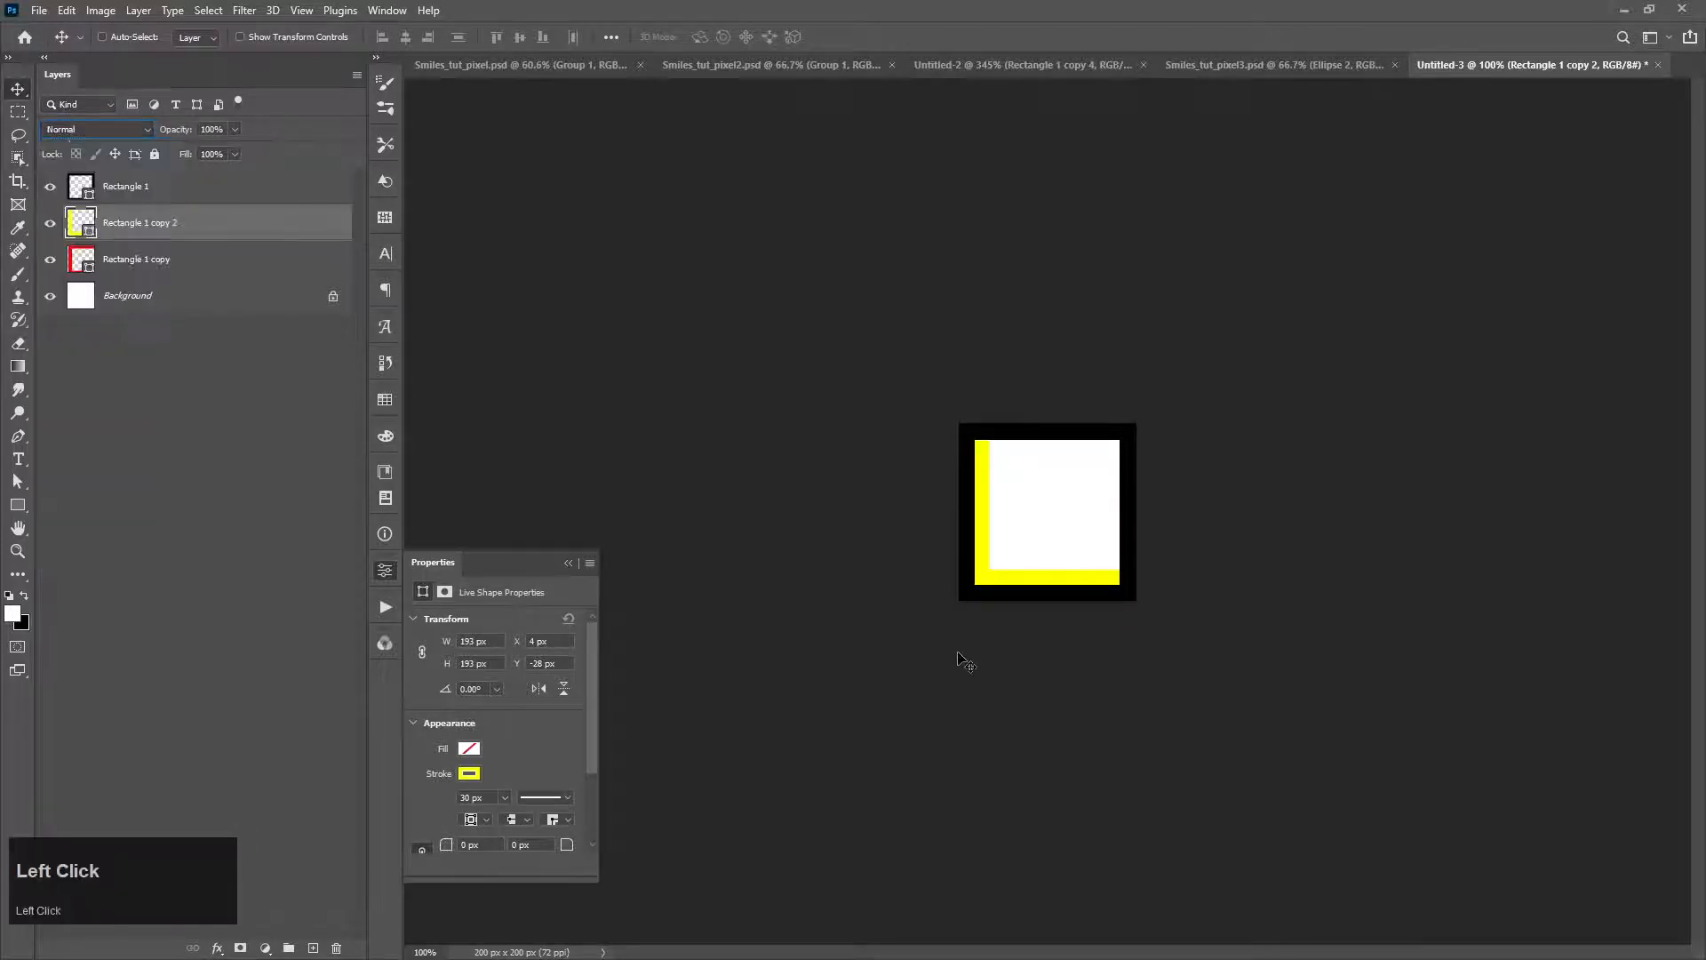
drag(996, 556, 1013, 556)
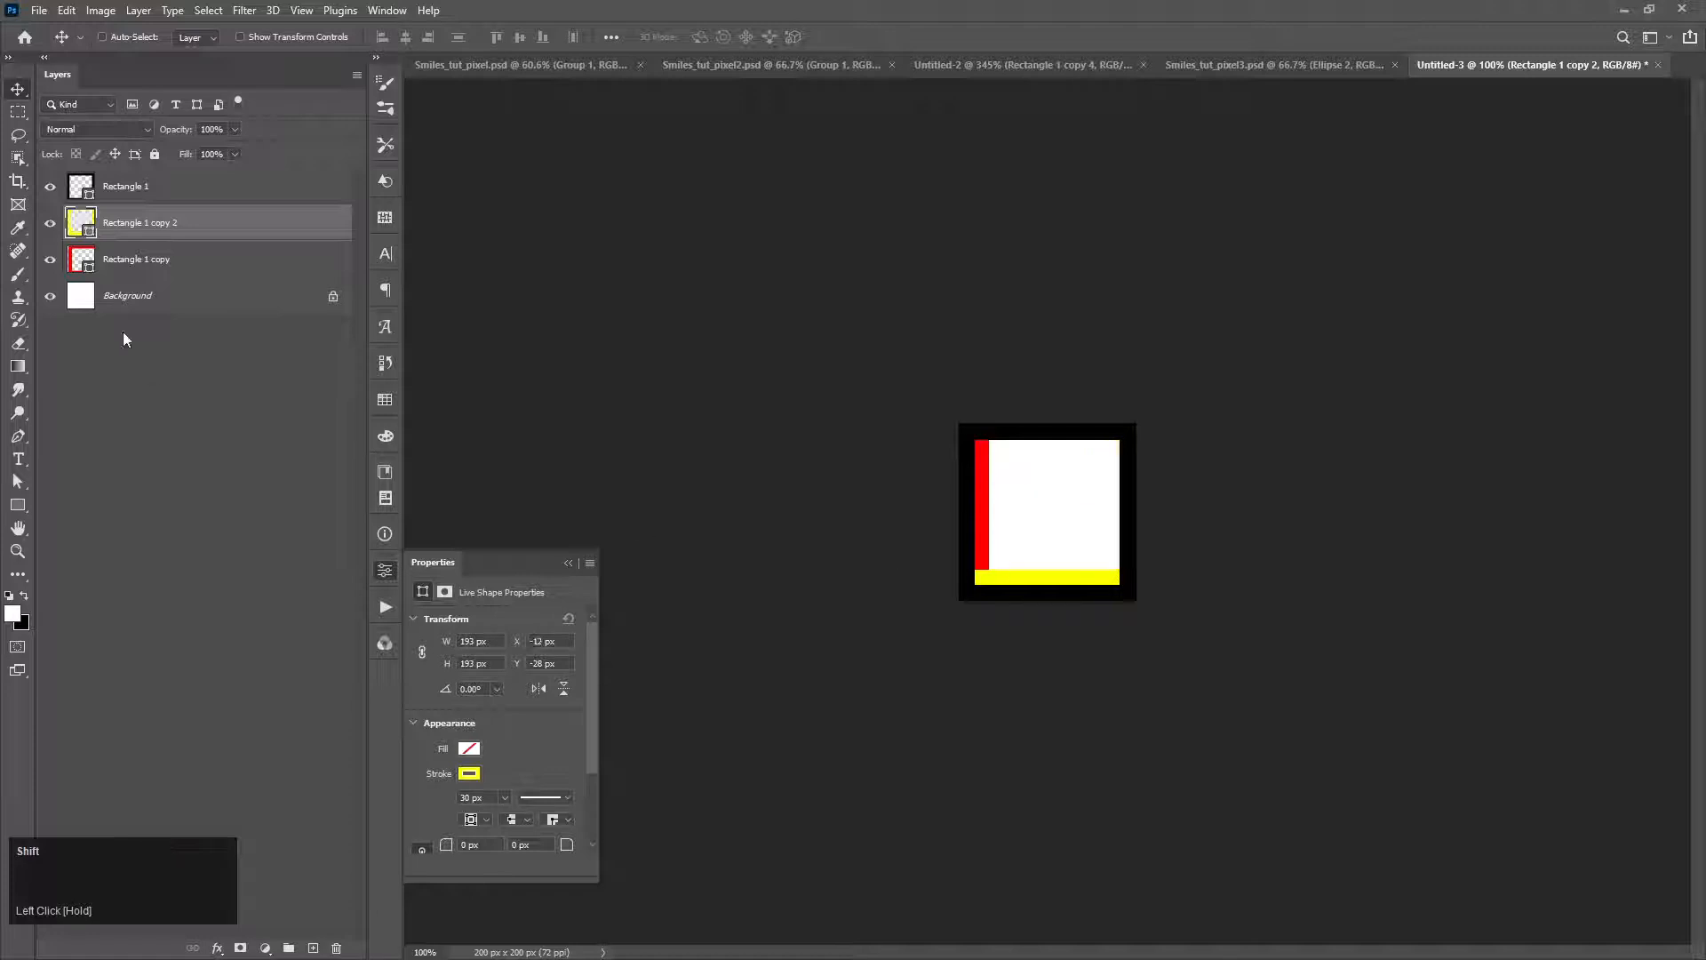
Step: Select the red frame's layer and toggle the yellow frame off and on to check the overlap
click(116, 259)
click(50, 224)
click(49, 224)
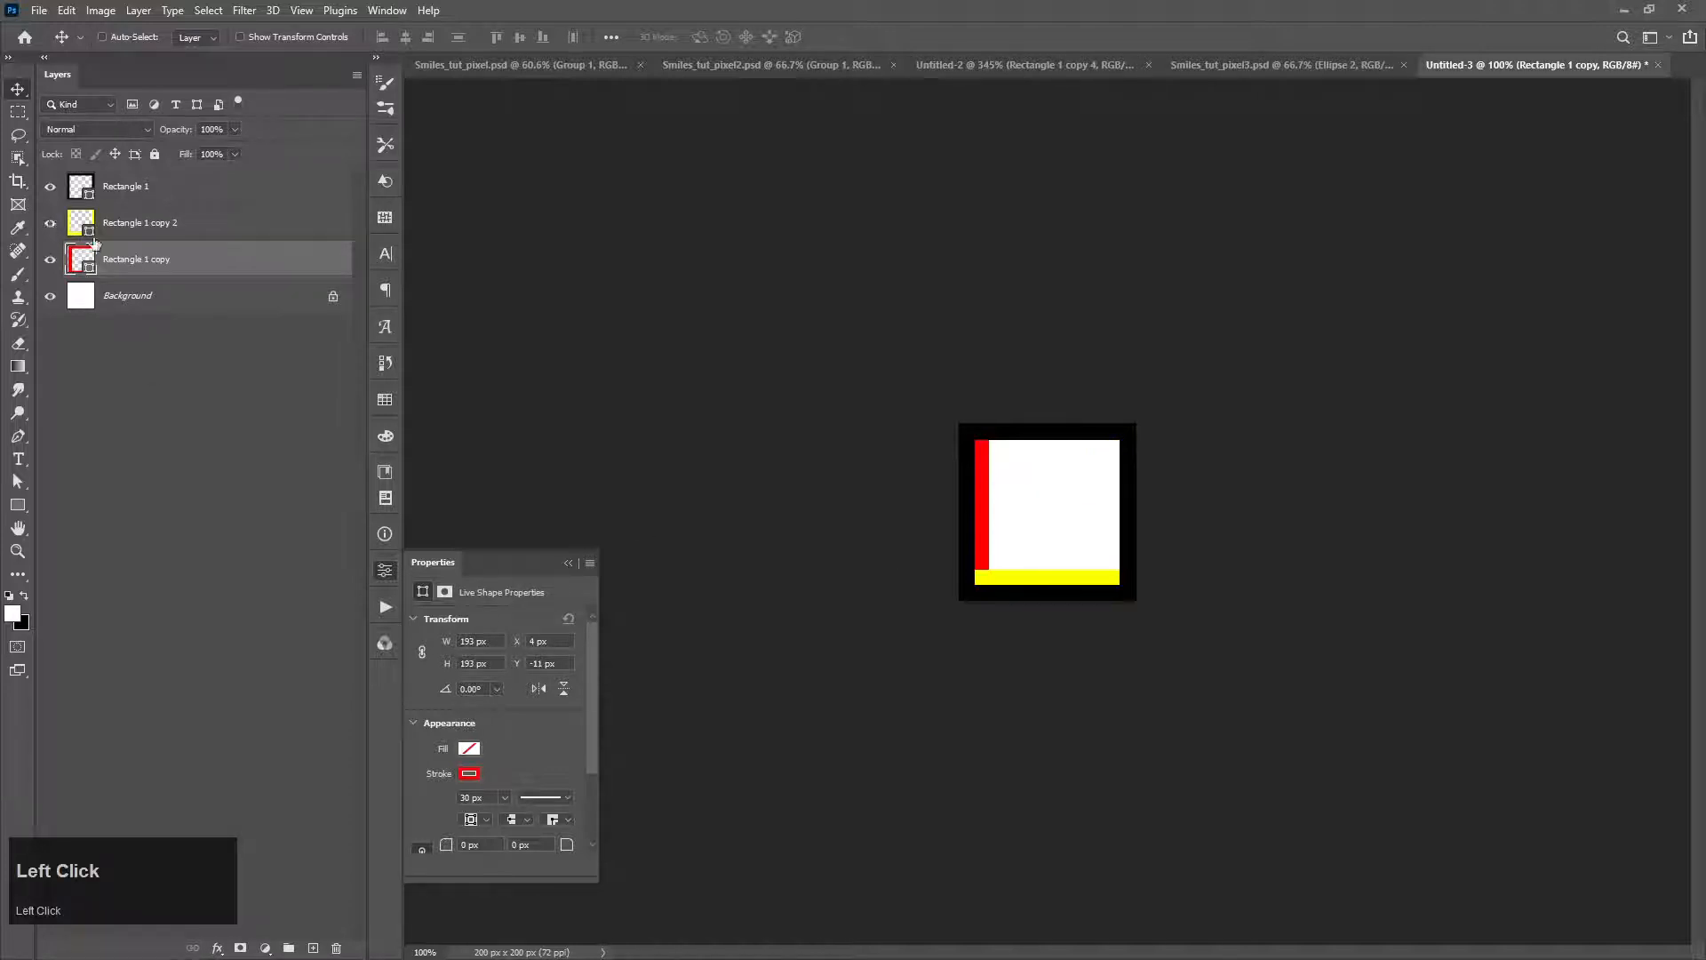
Step: Duplicate the yellow frame, set the copy's stroke to RGB green, and move it so green covers only the right inner edge
click(134, 229)
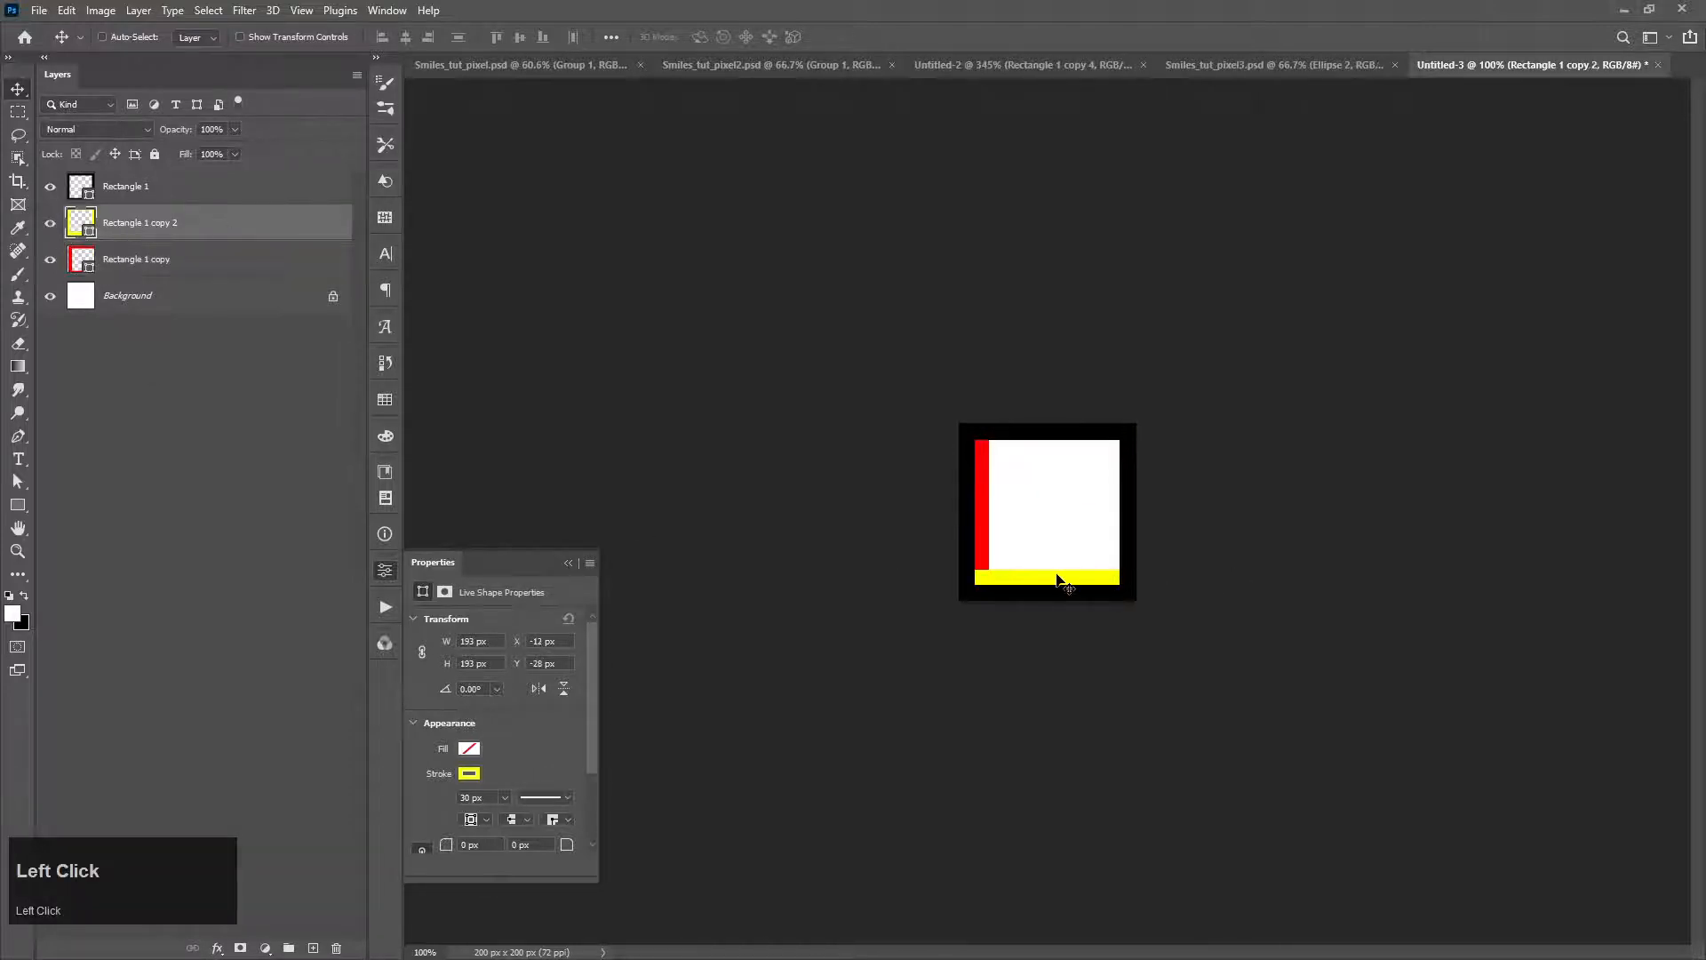
key(ctrl+j)
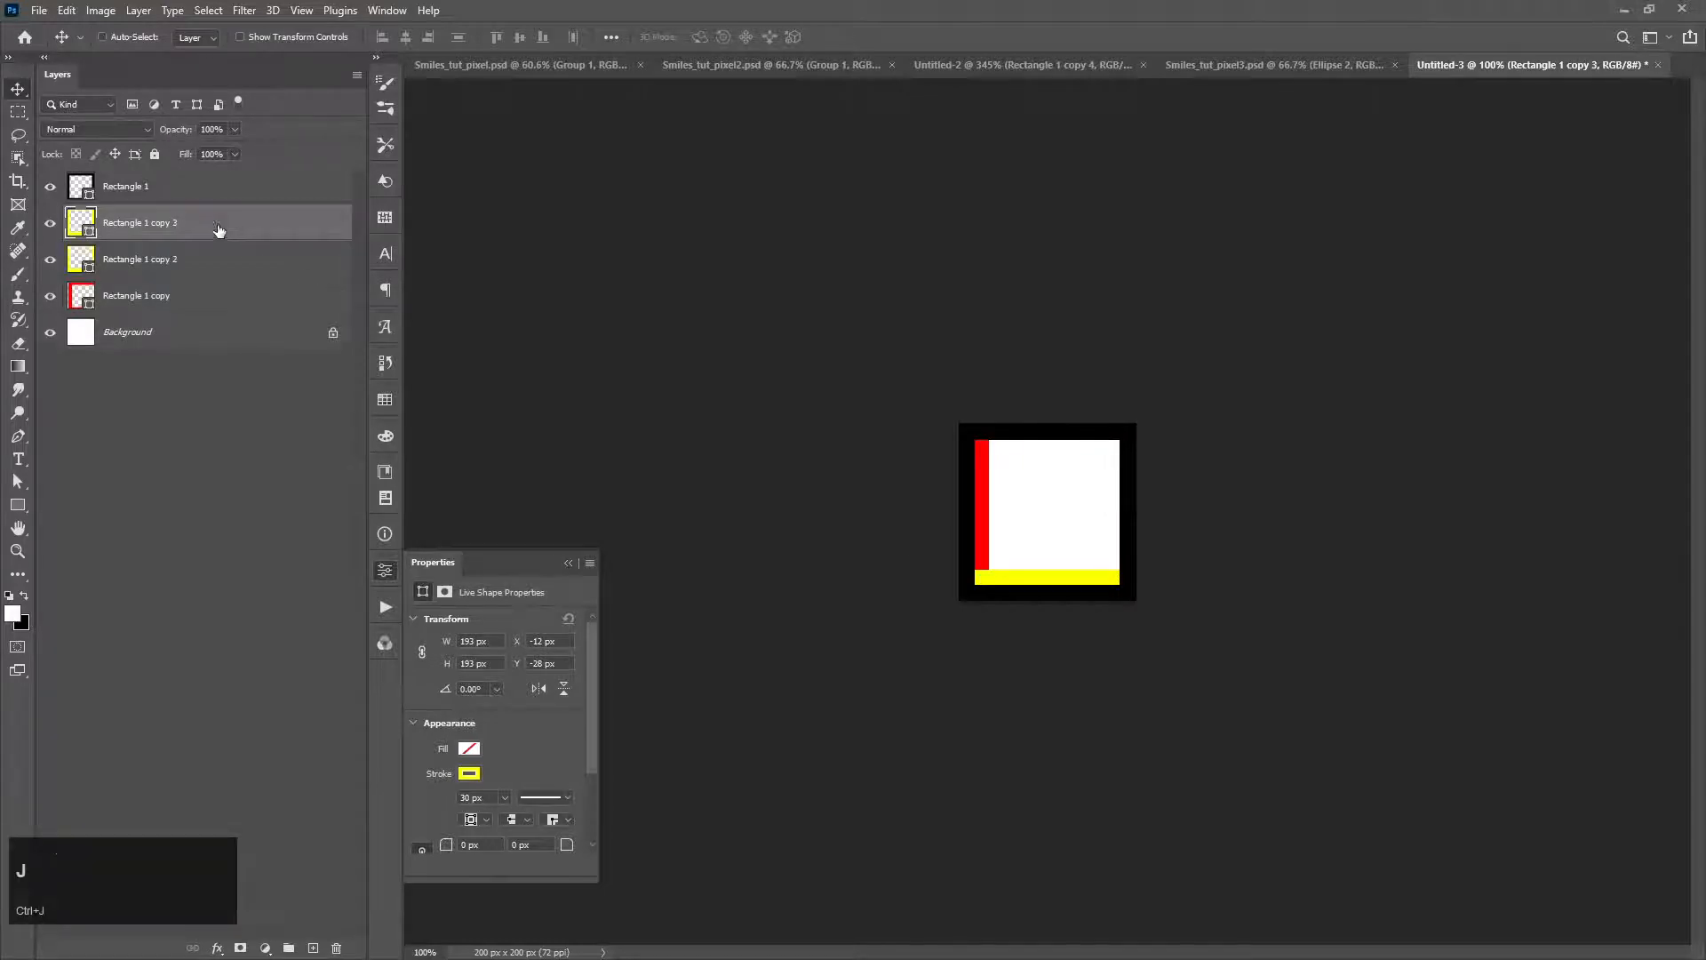
key(p)
click(262, 38)
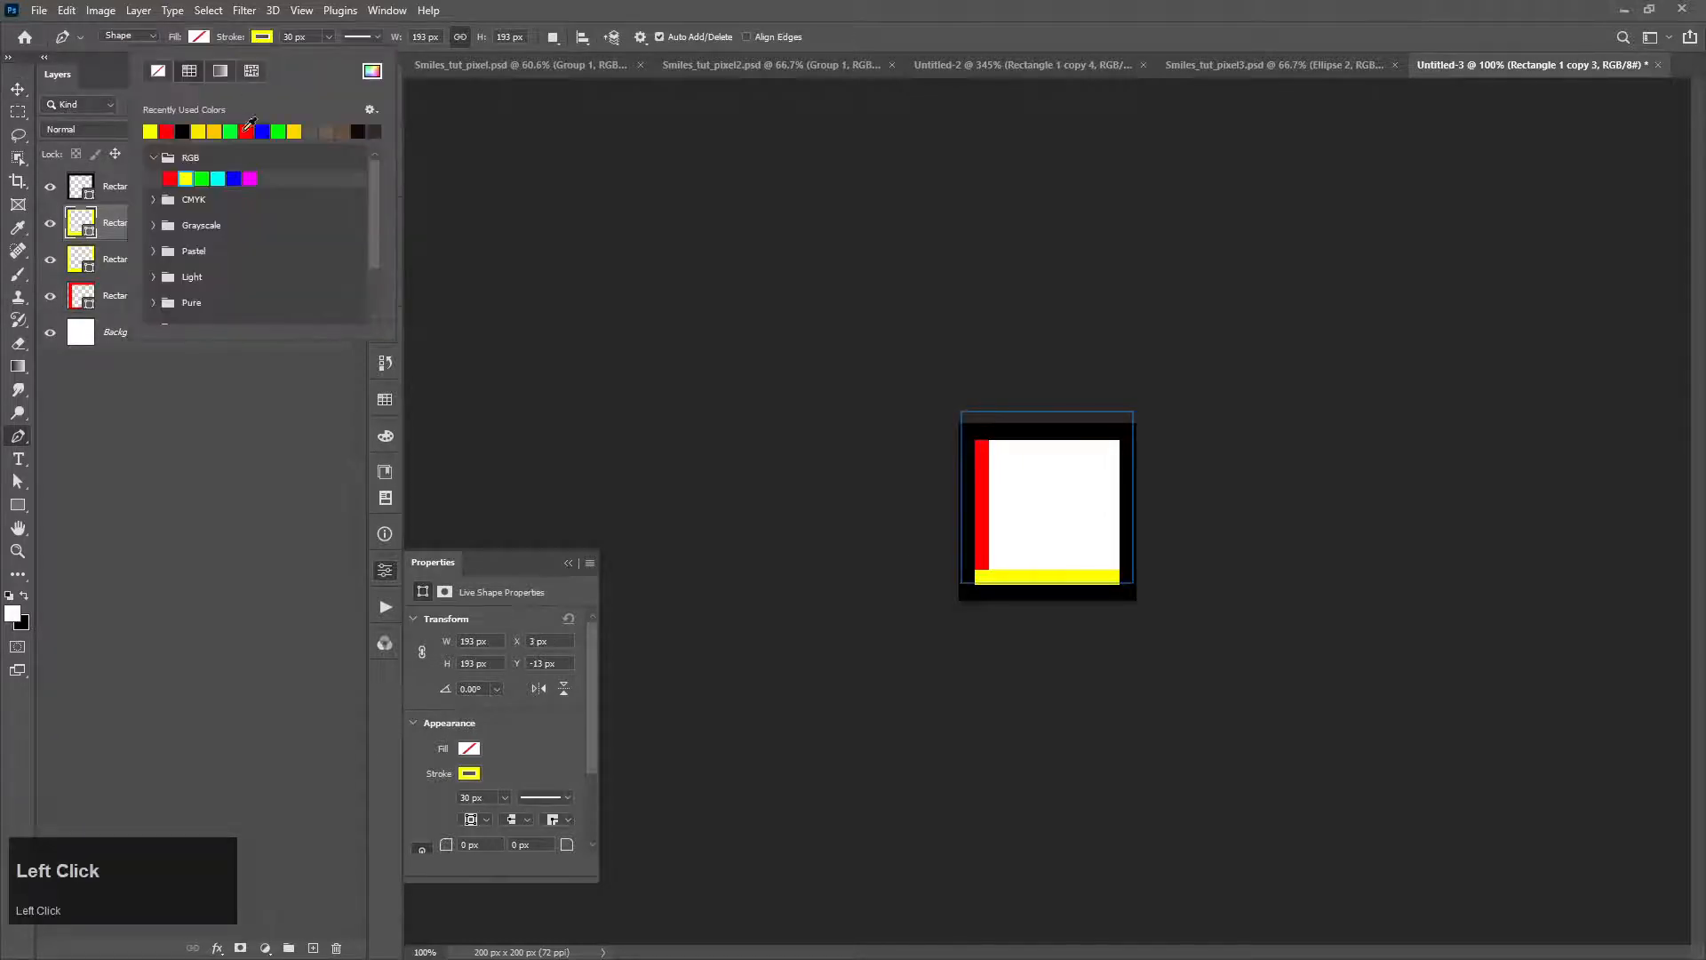
click(202, 178)
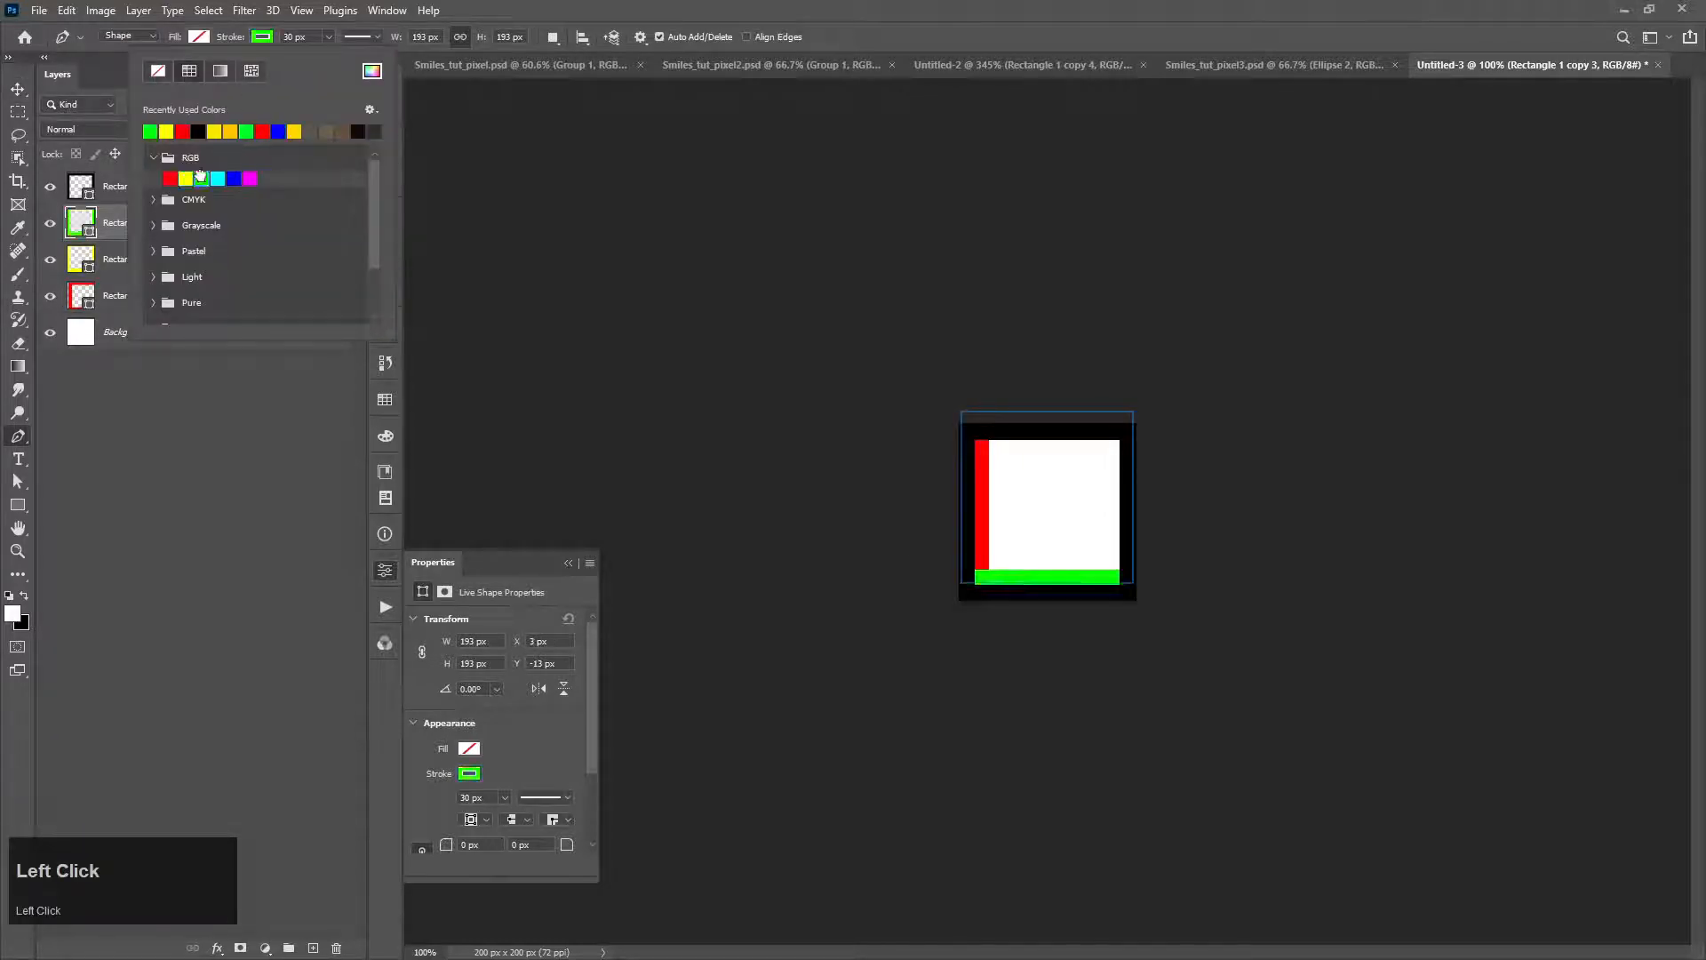
click(18, 88)
mouse_move(1051, 564)
mouse_down()
mouse_move(1029, 591)
mouse_move(1052, 602)
mouse_up()
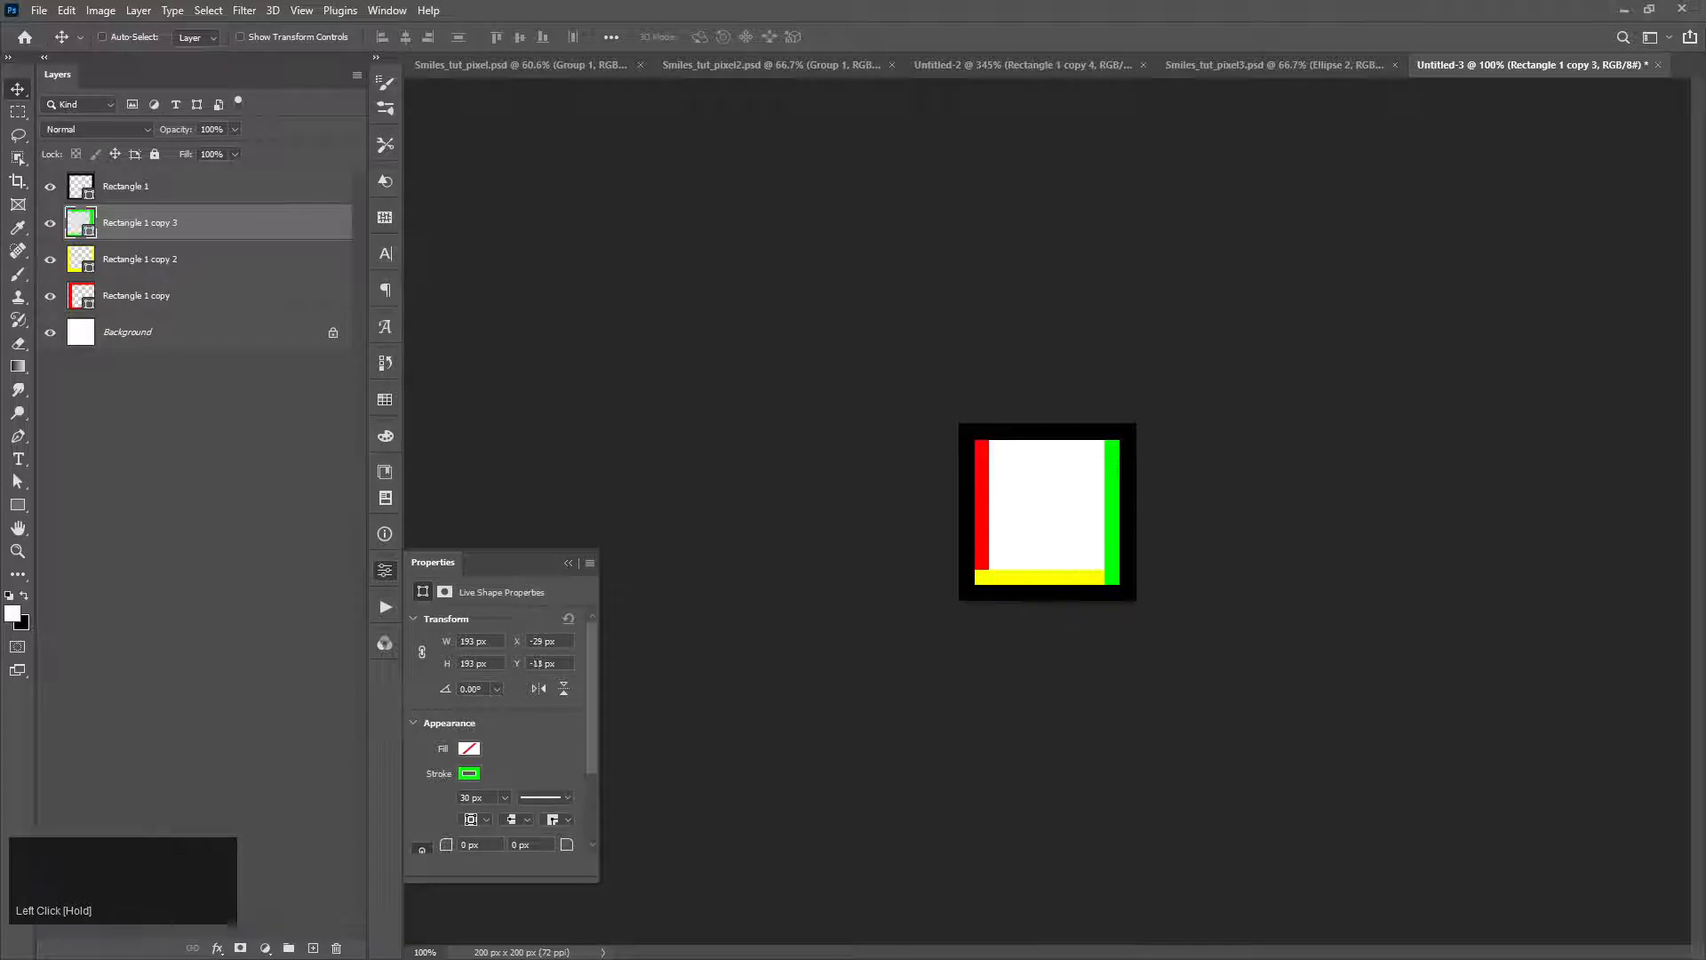
Step: Duplicate the yellow frame and move the copy down so yellow covers the top inner edge of the tile
click(173, 298)
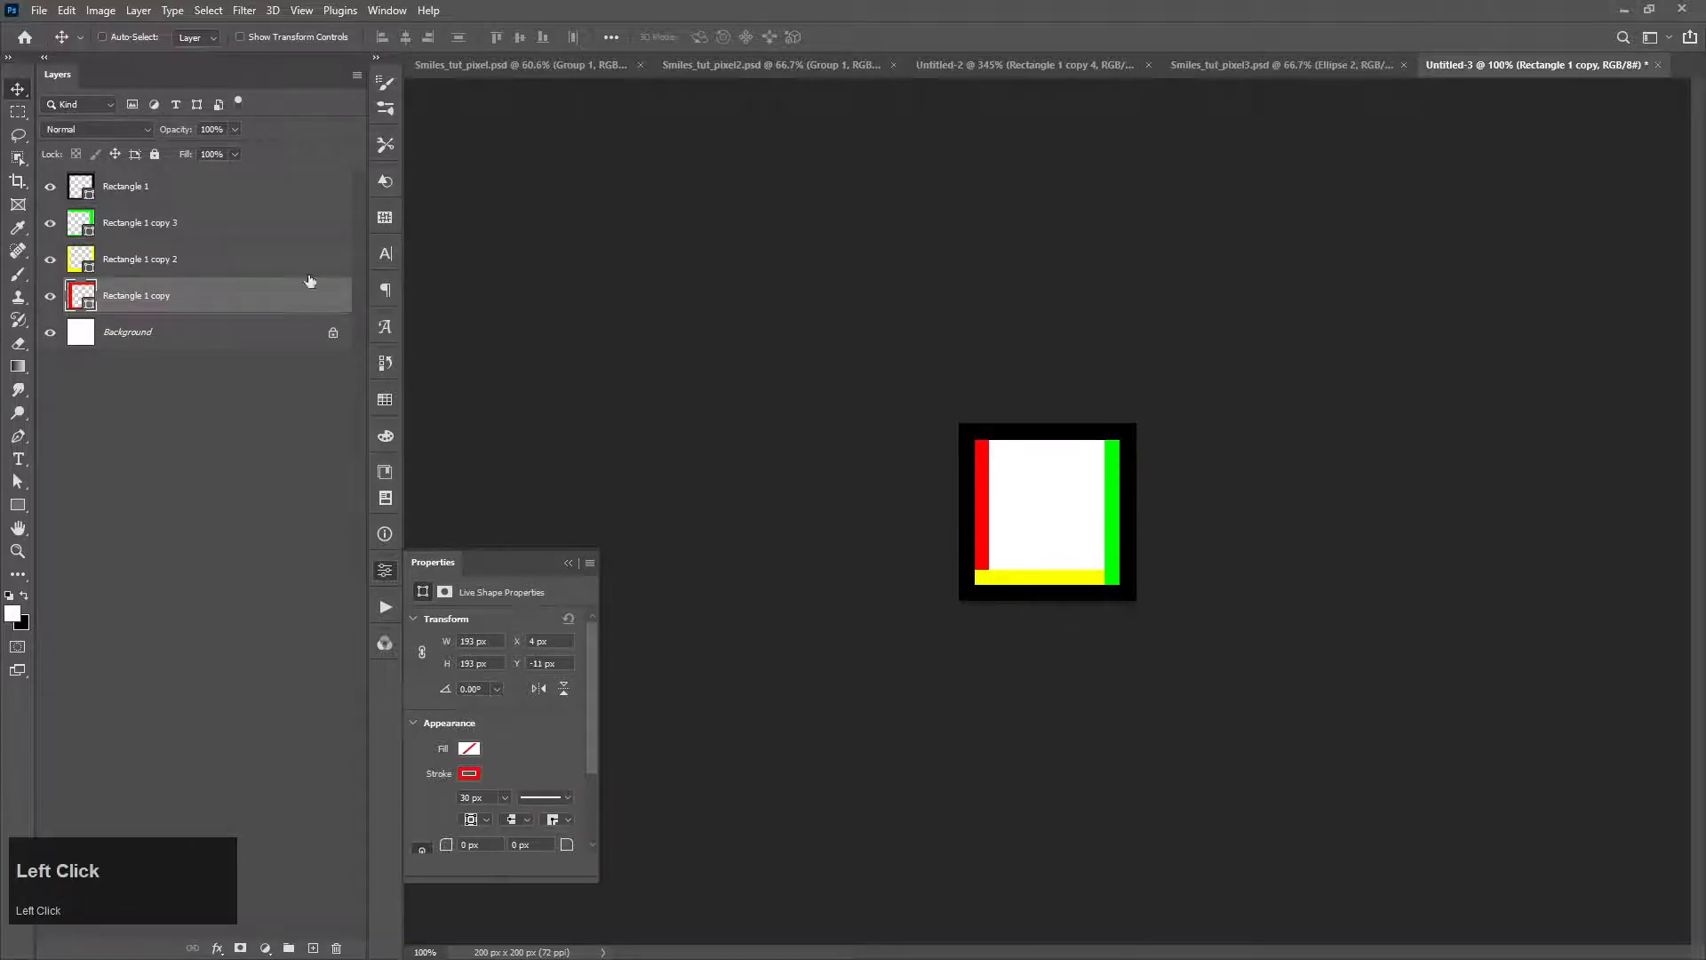
click(163, 265)
drag(1013, 568, 1022, 597)
key(ctrl+z)
key(ctrl+j)
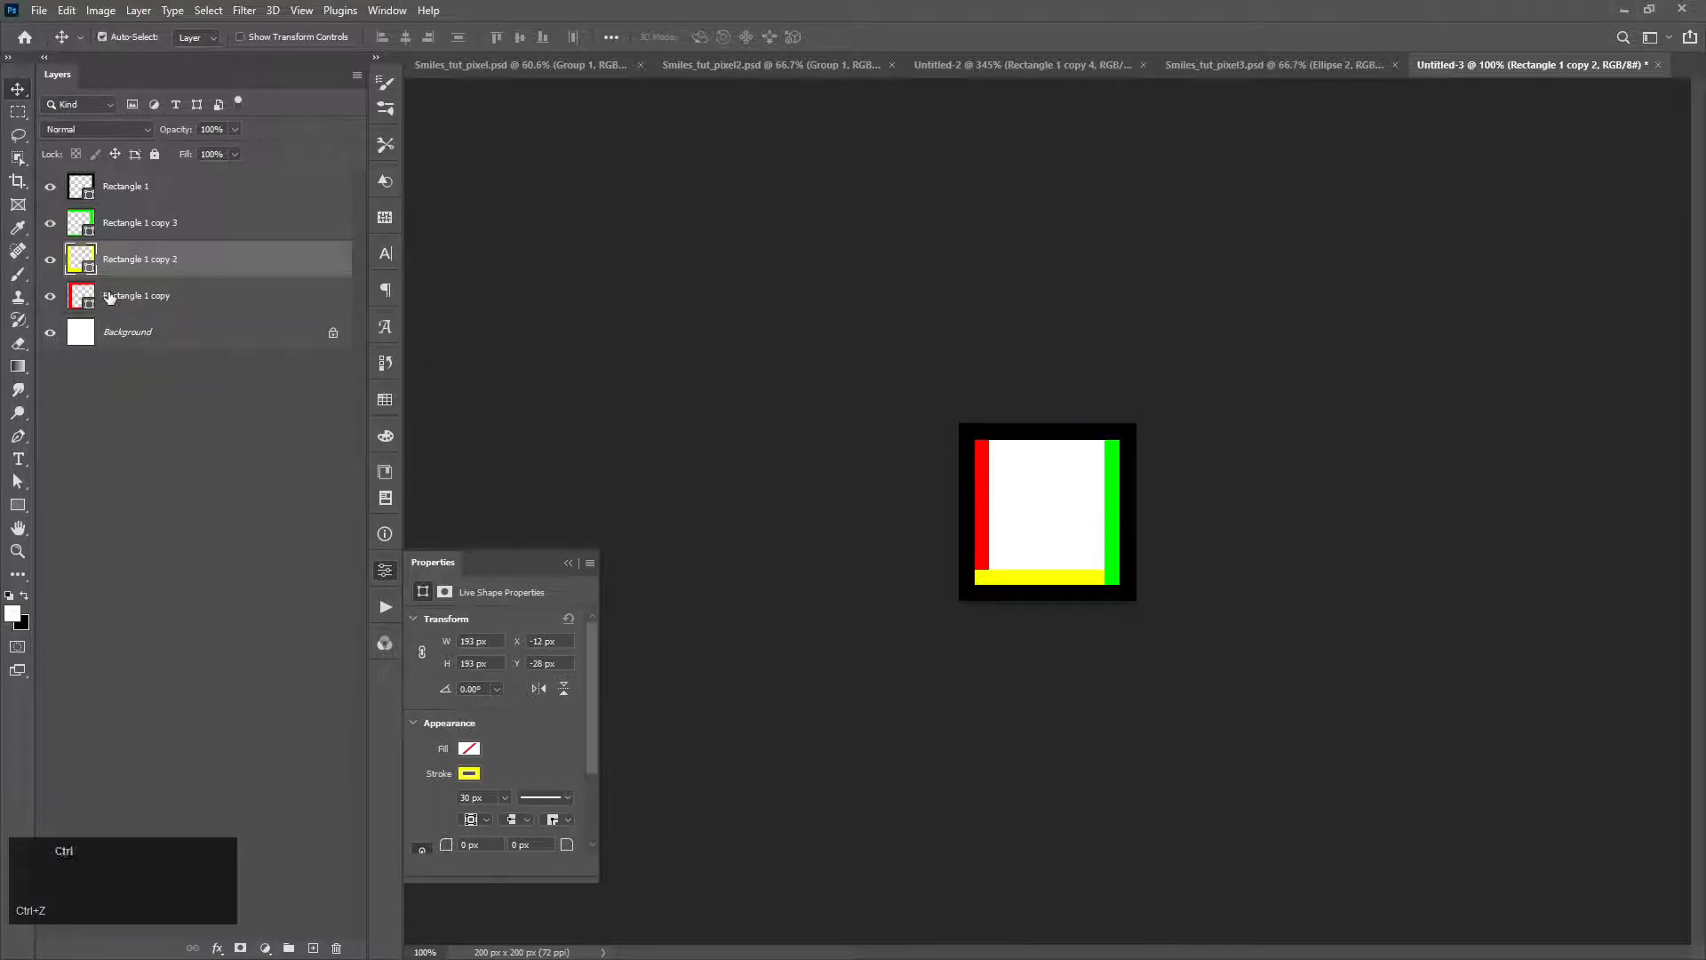
drag(1132, 483, 1070, 521)
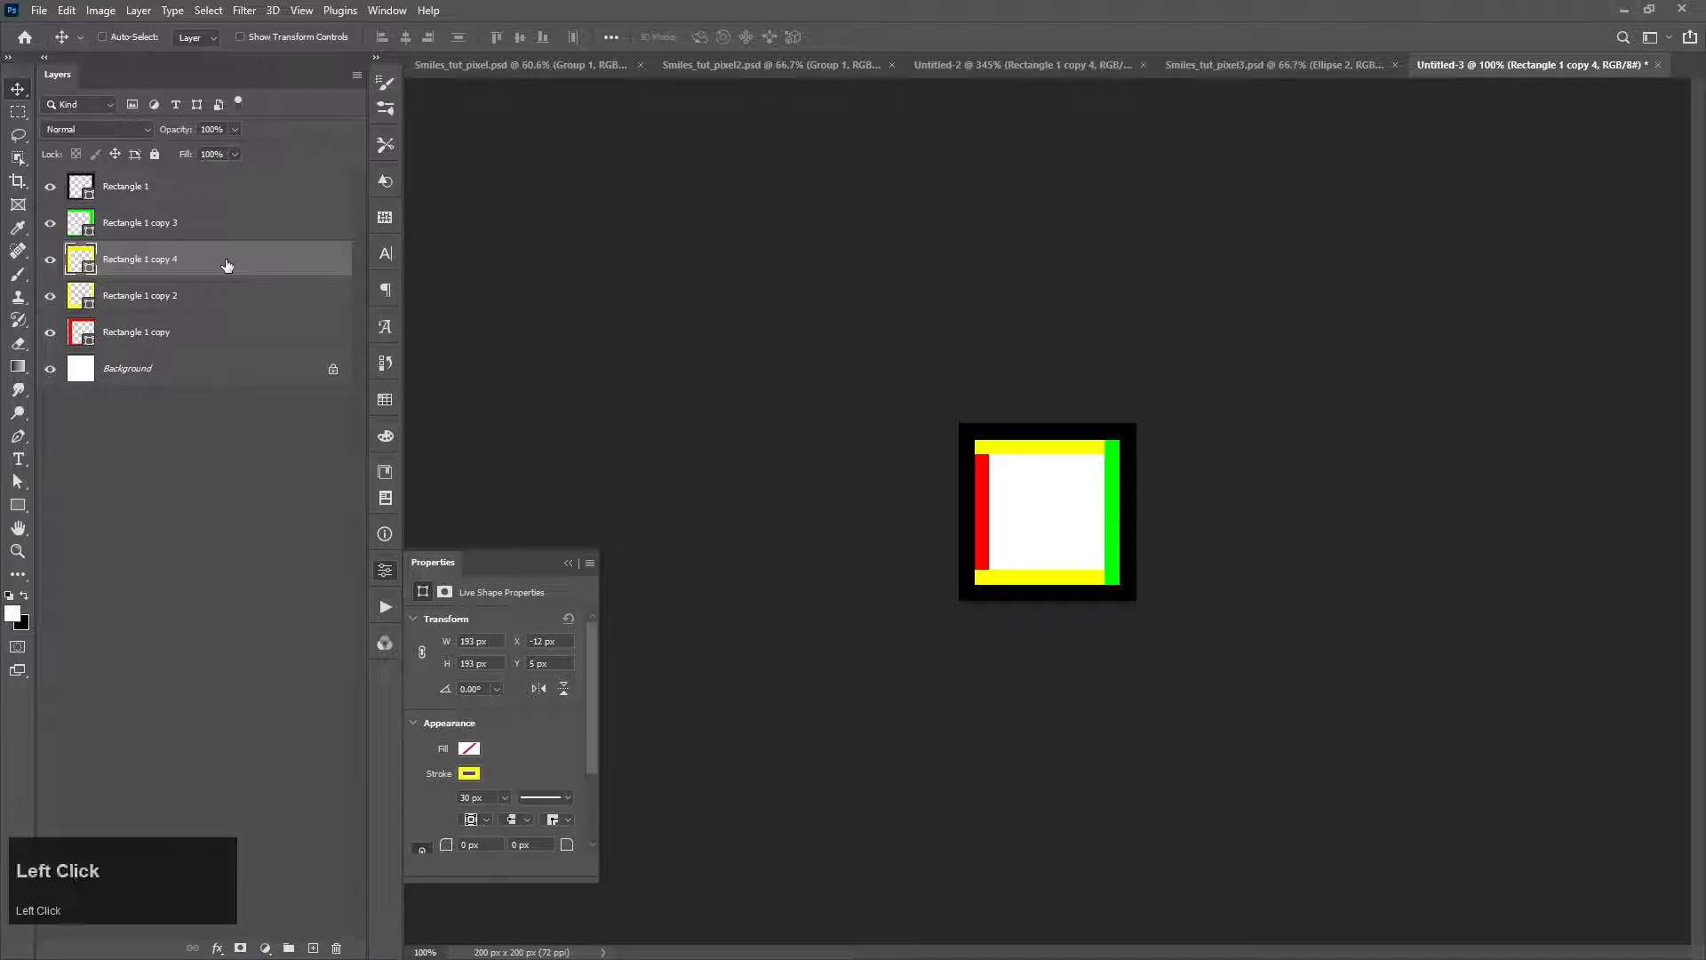
Step: Set the stroke of the new yellow frame copy to RGB blue
key(p)
click(263, 37)
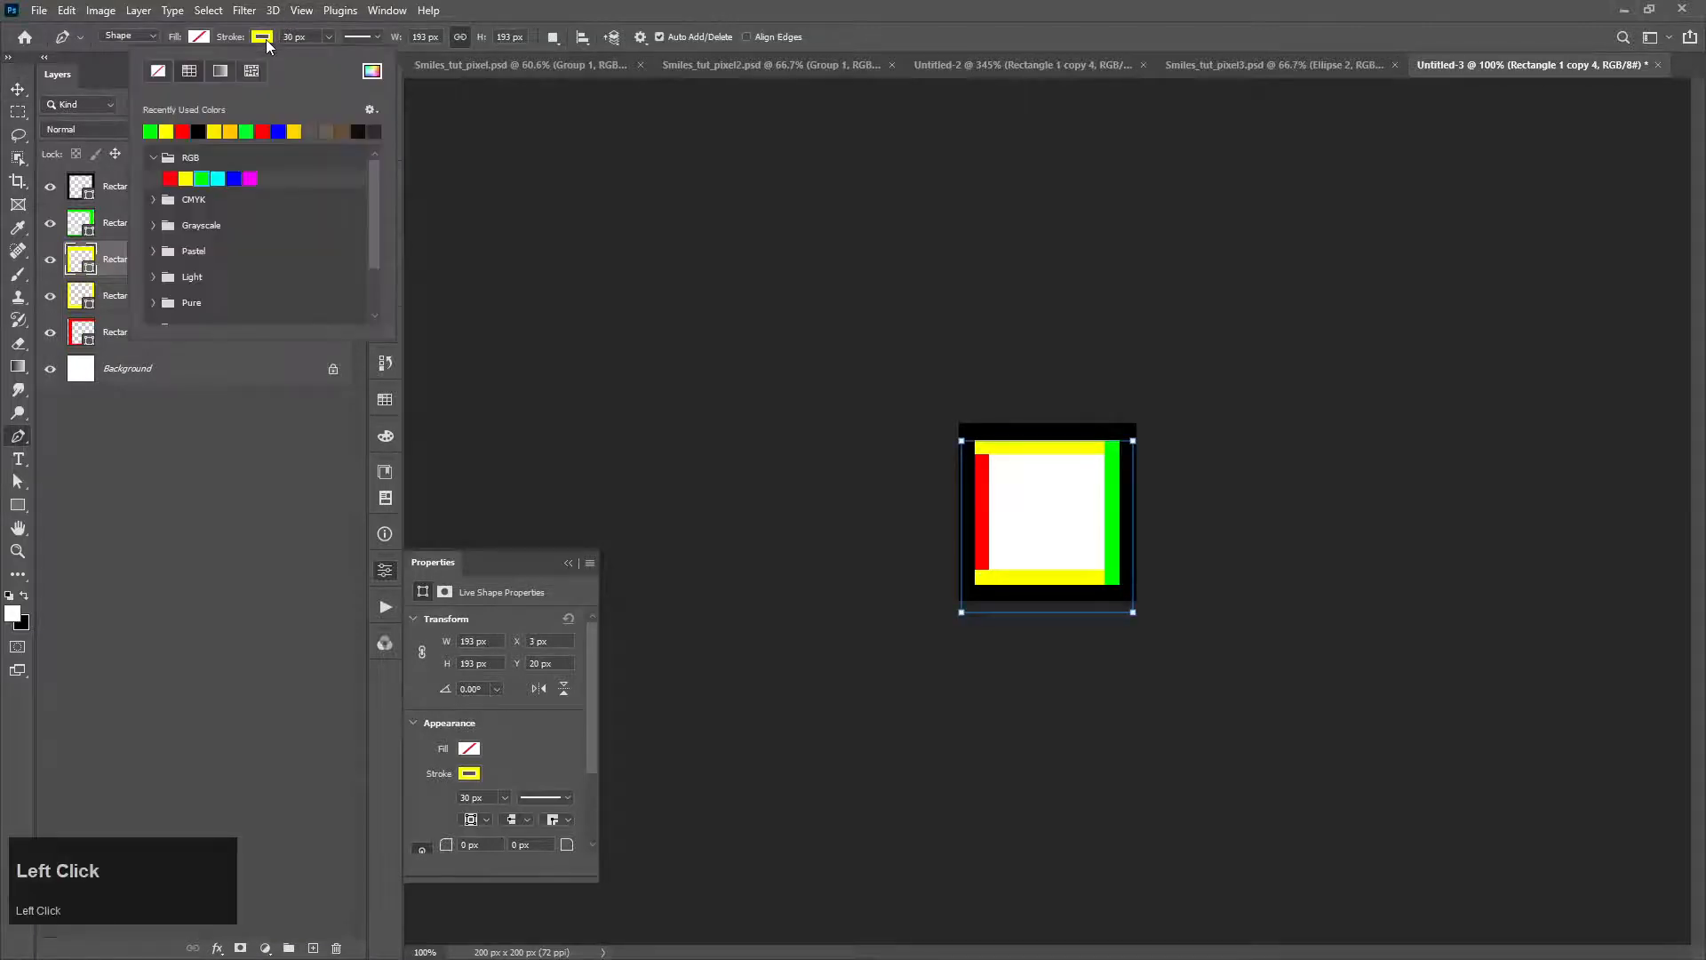
click(234, 179)
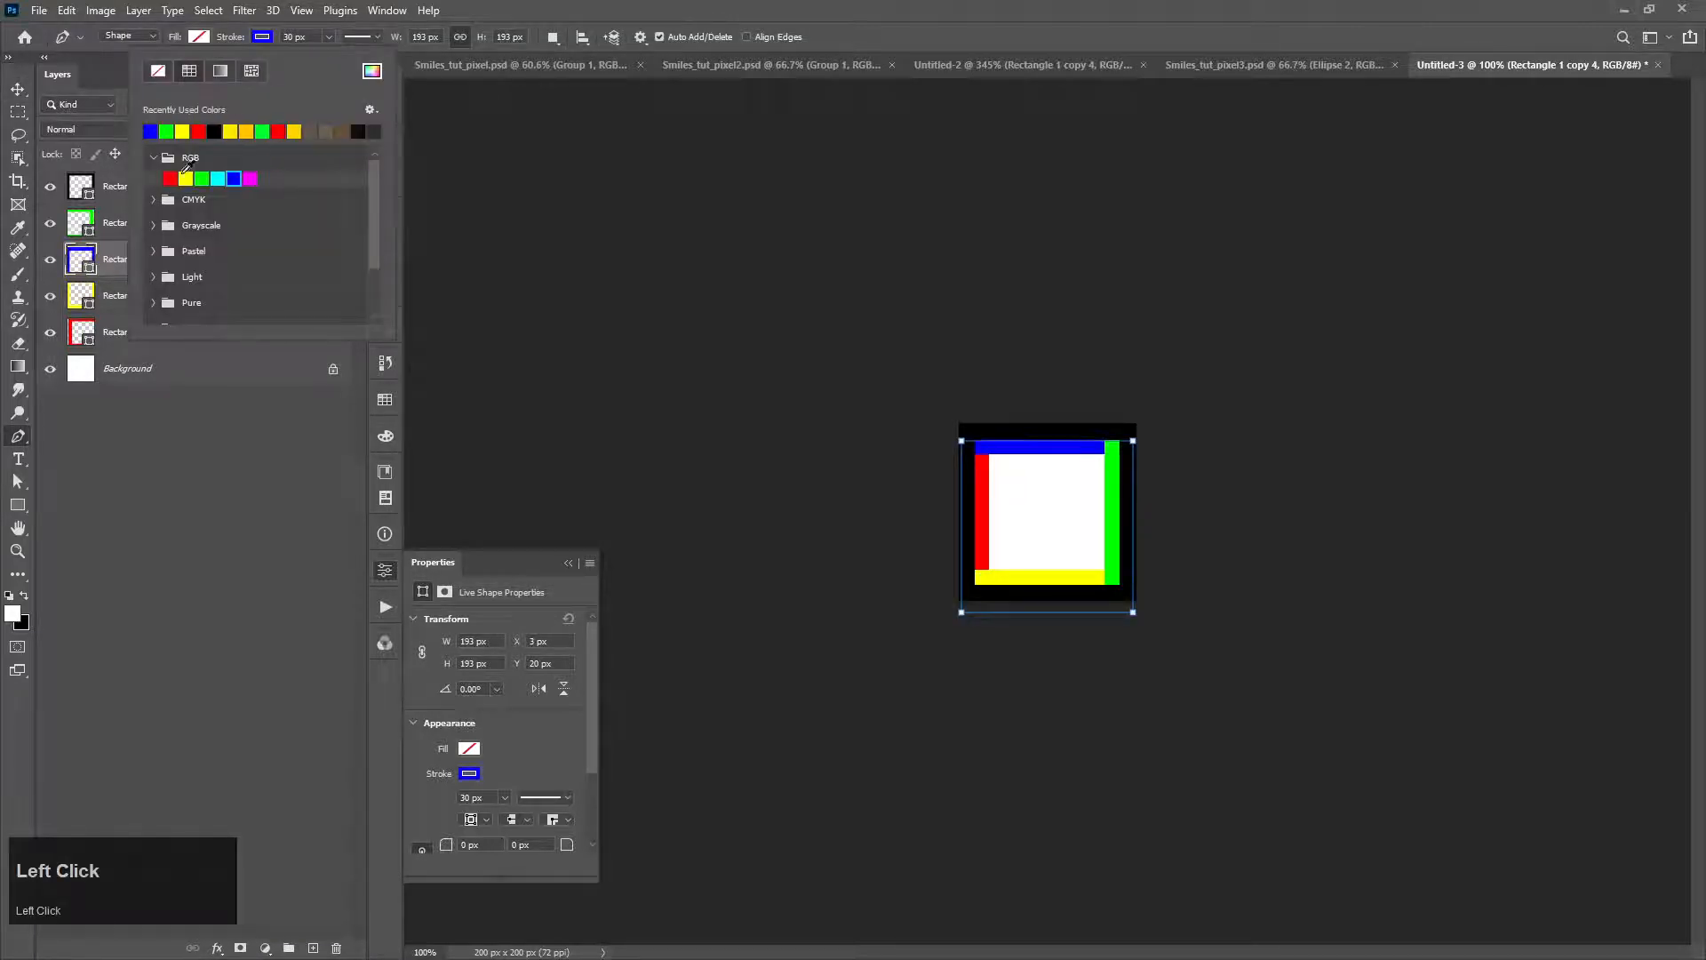
click(18, 89)
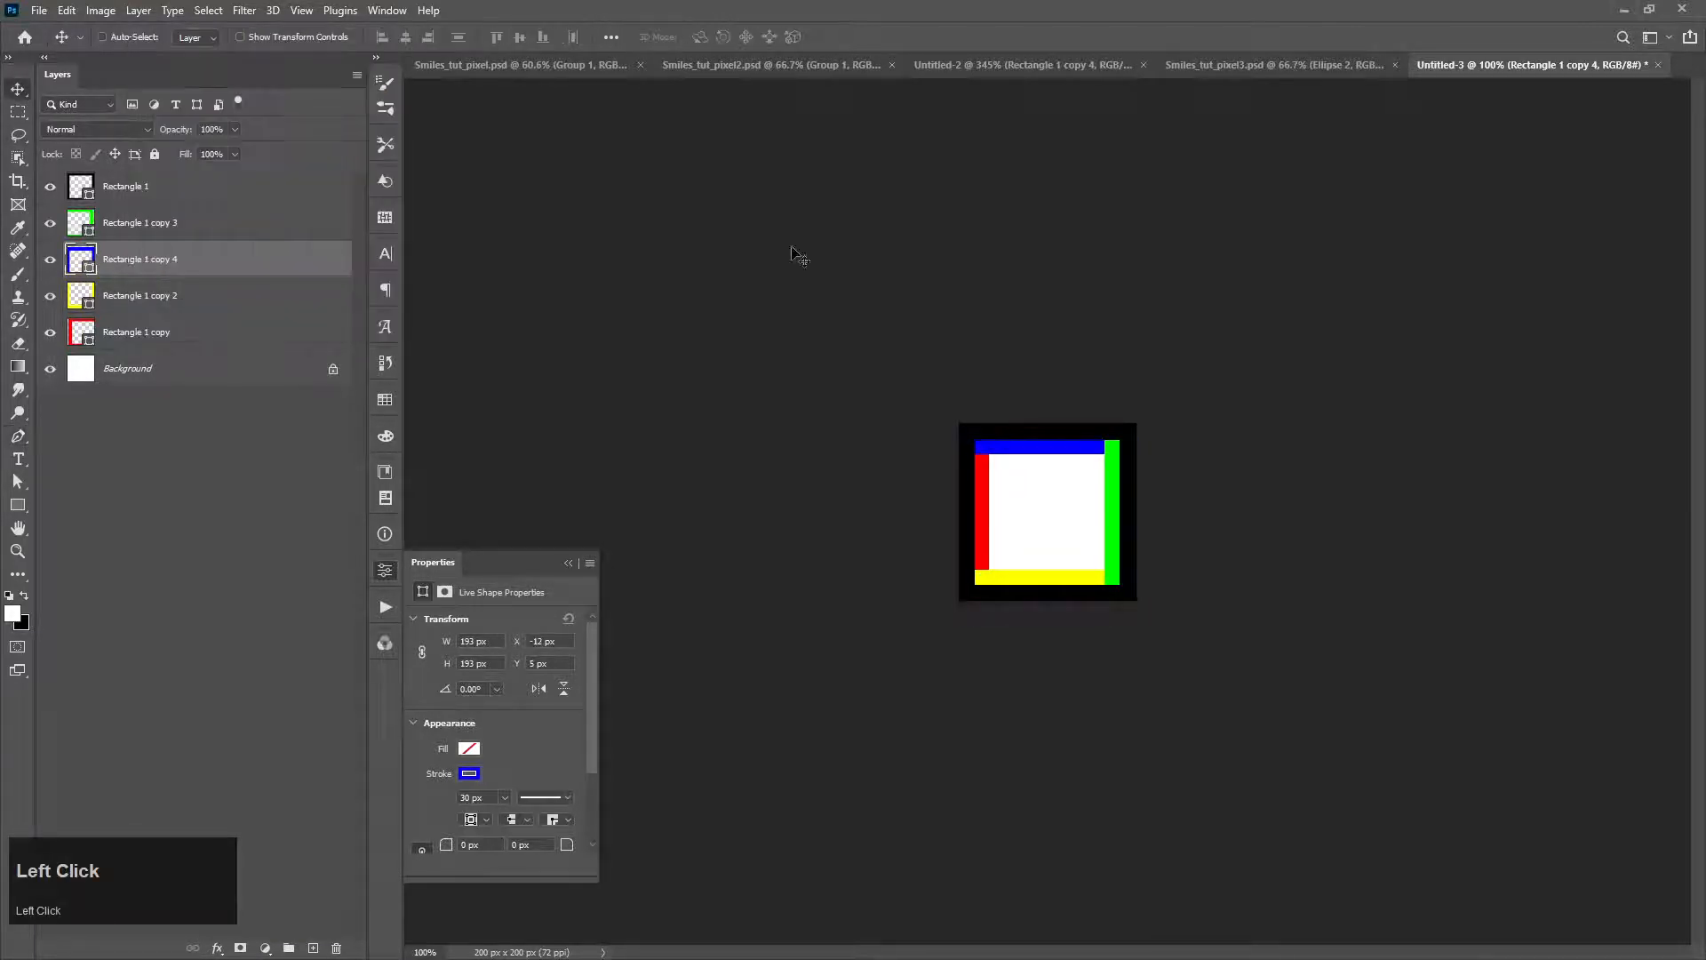
Step: Define the finished four-color tile as a new named pattern
click(40, 10)
mouse_move(66, 10)
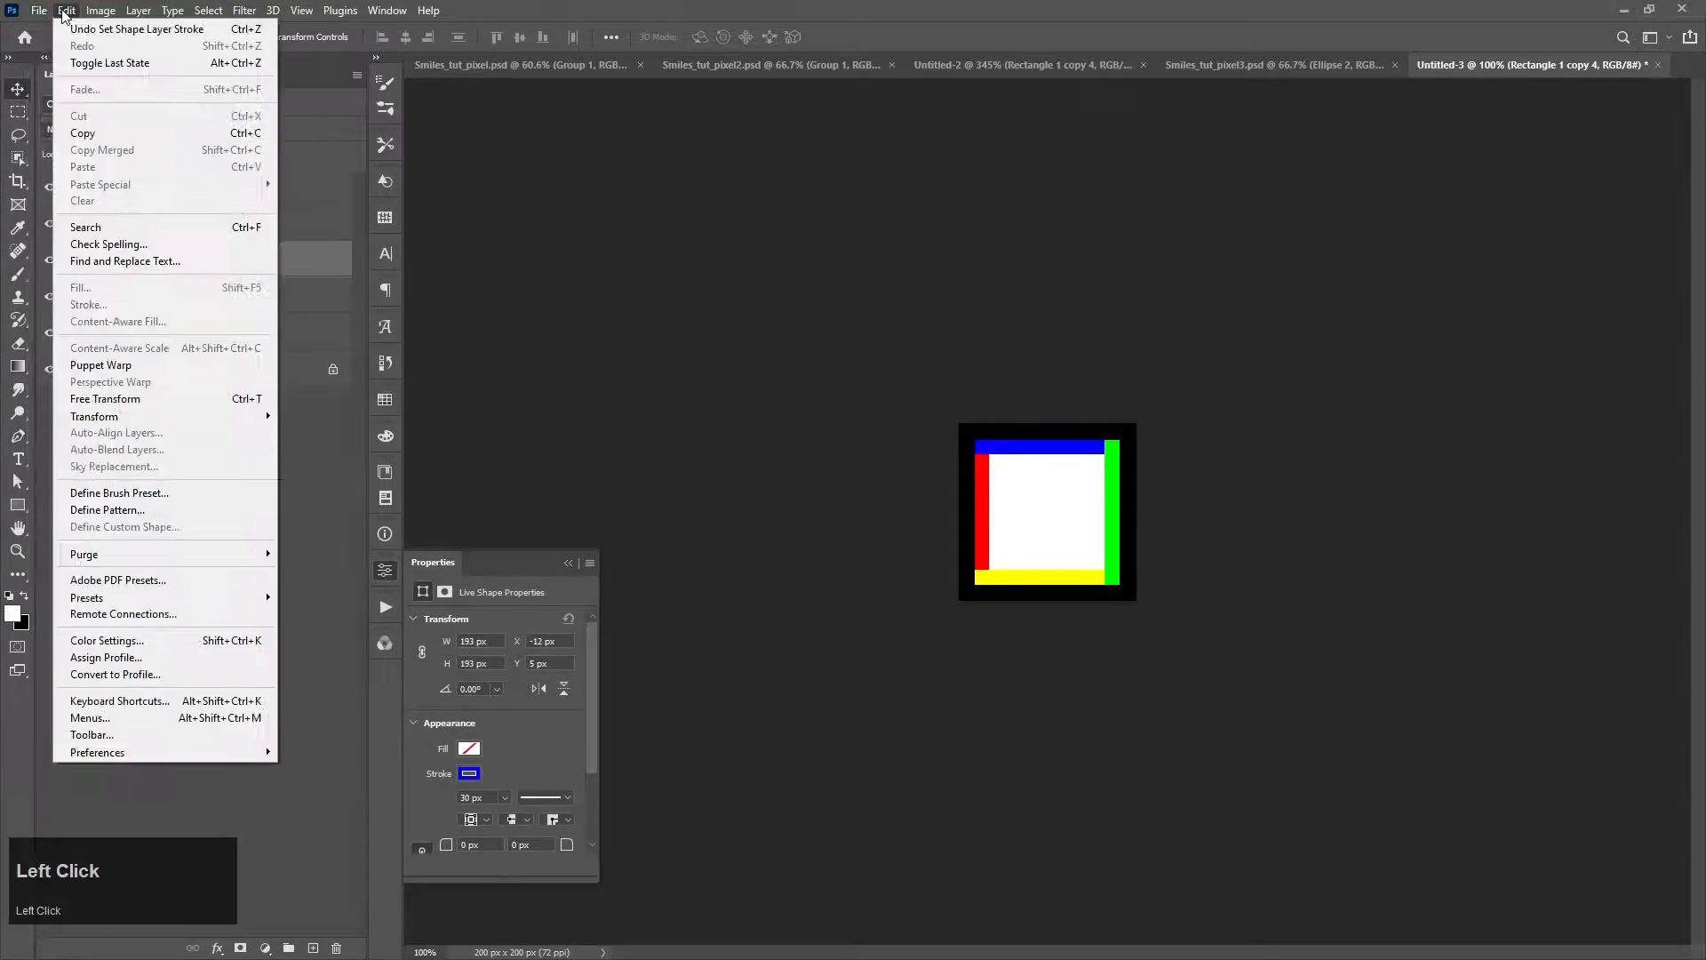
click(162, 509)
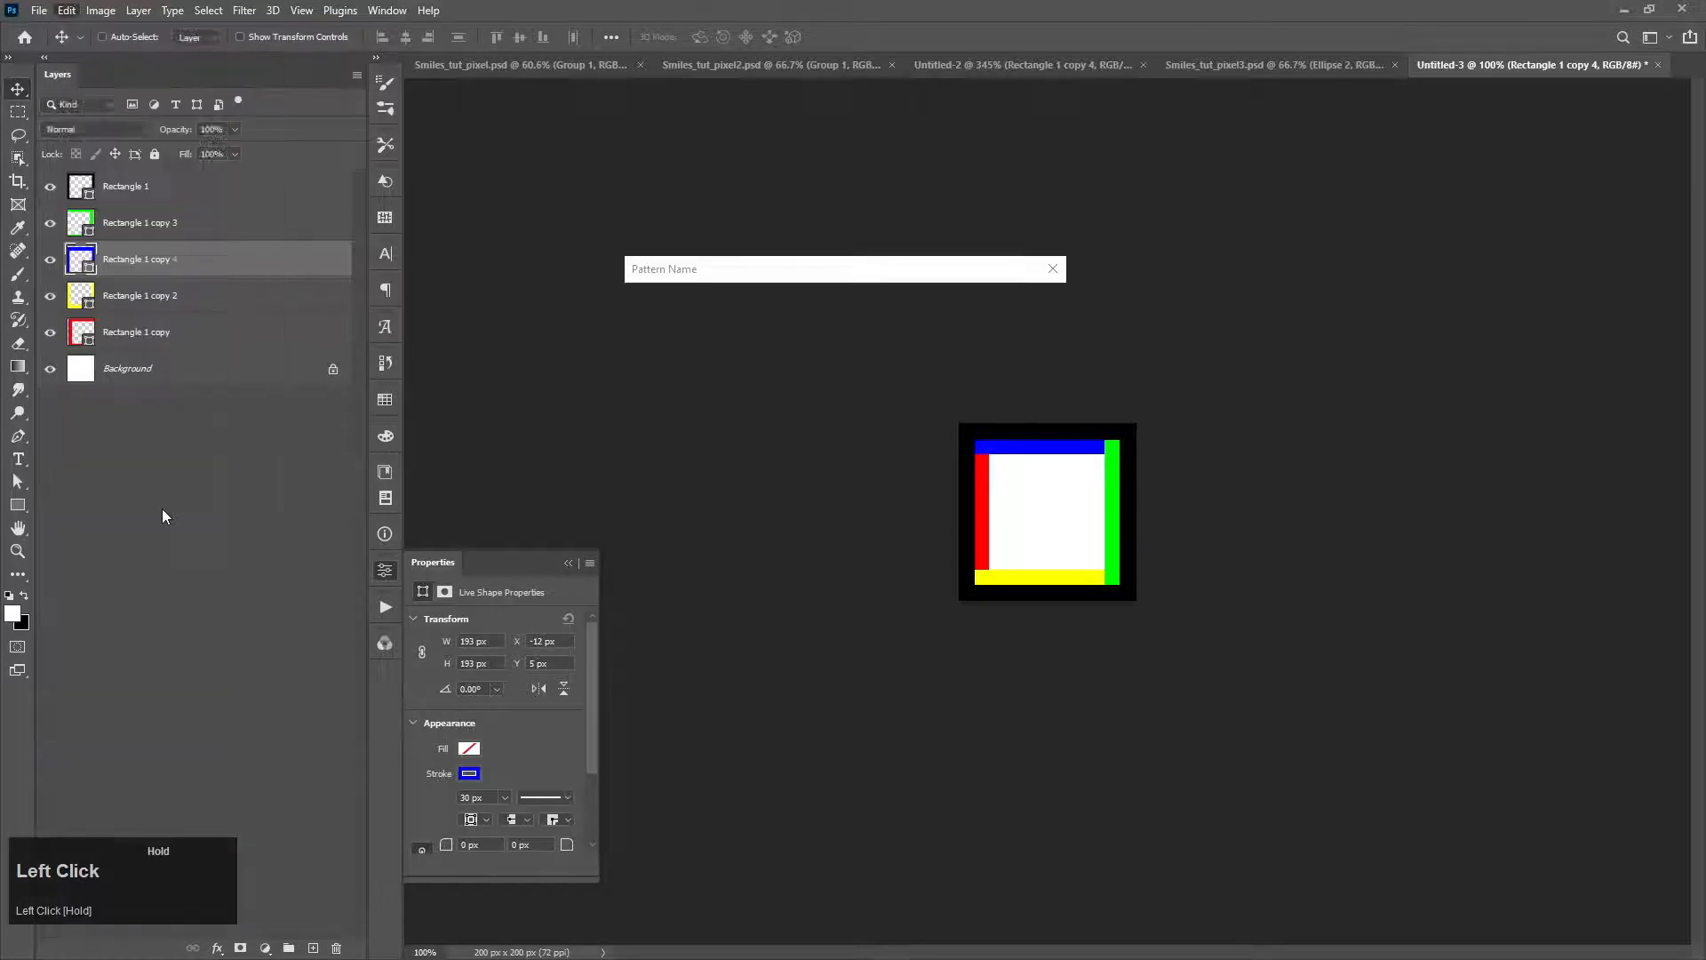
text(pix3)
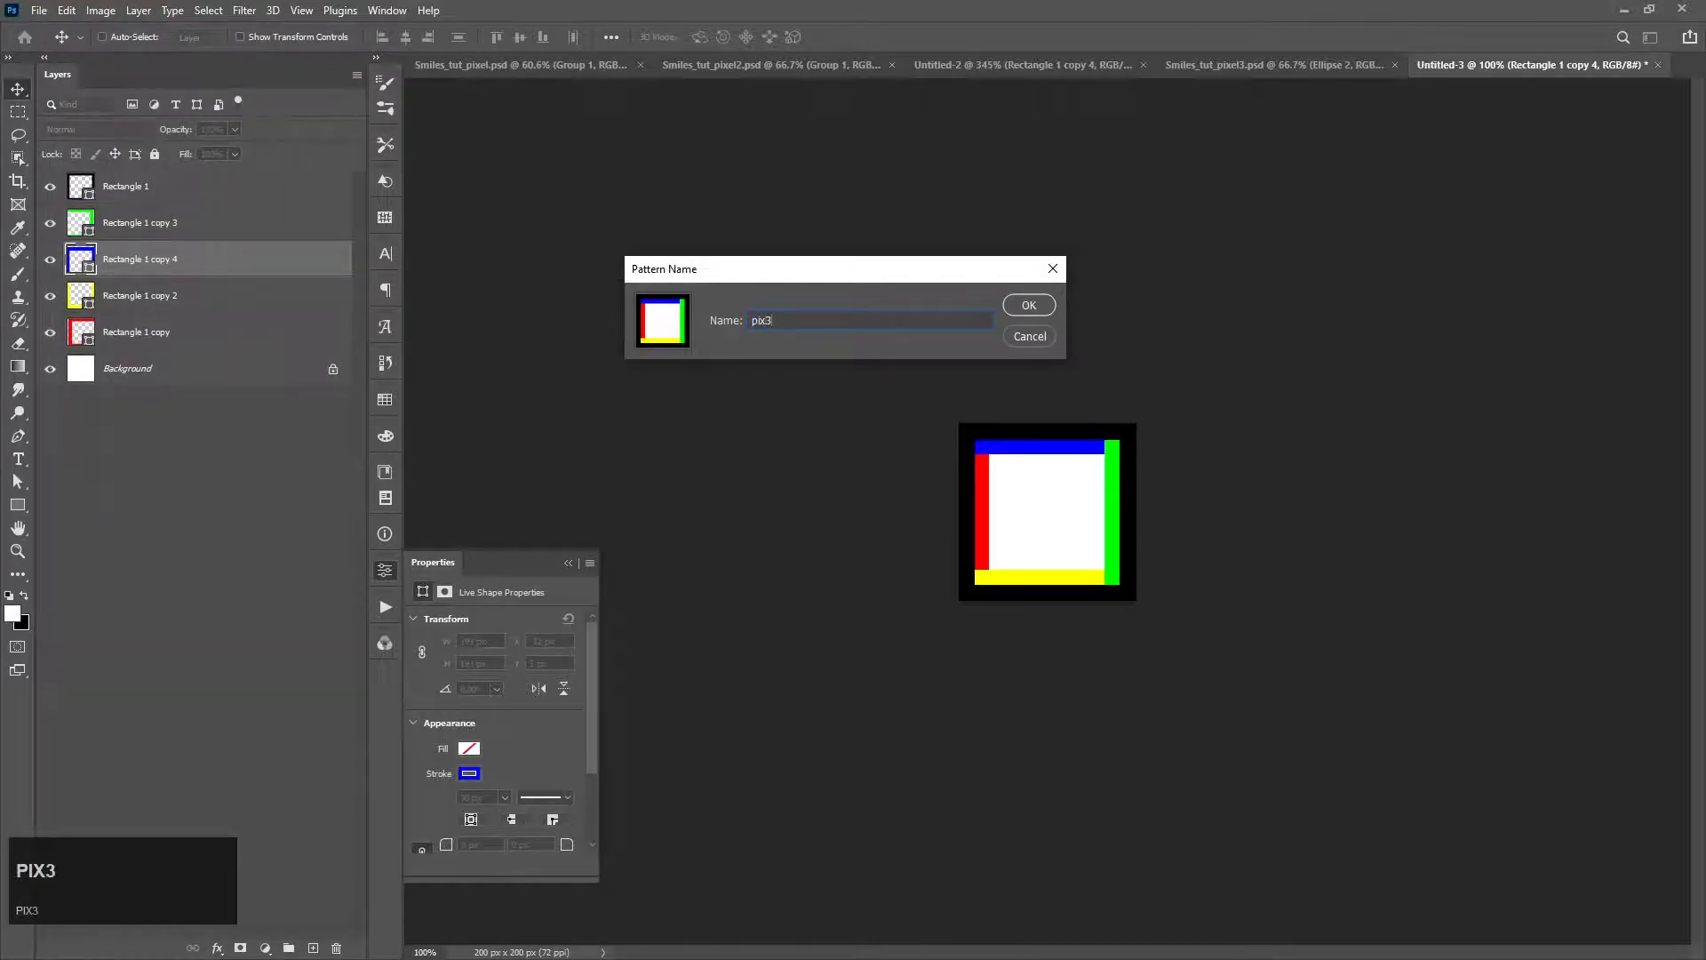
key(Return)
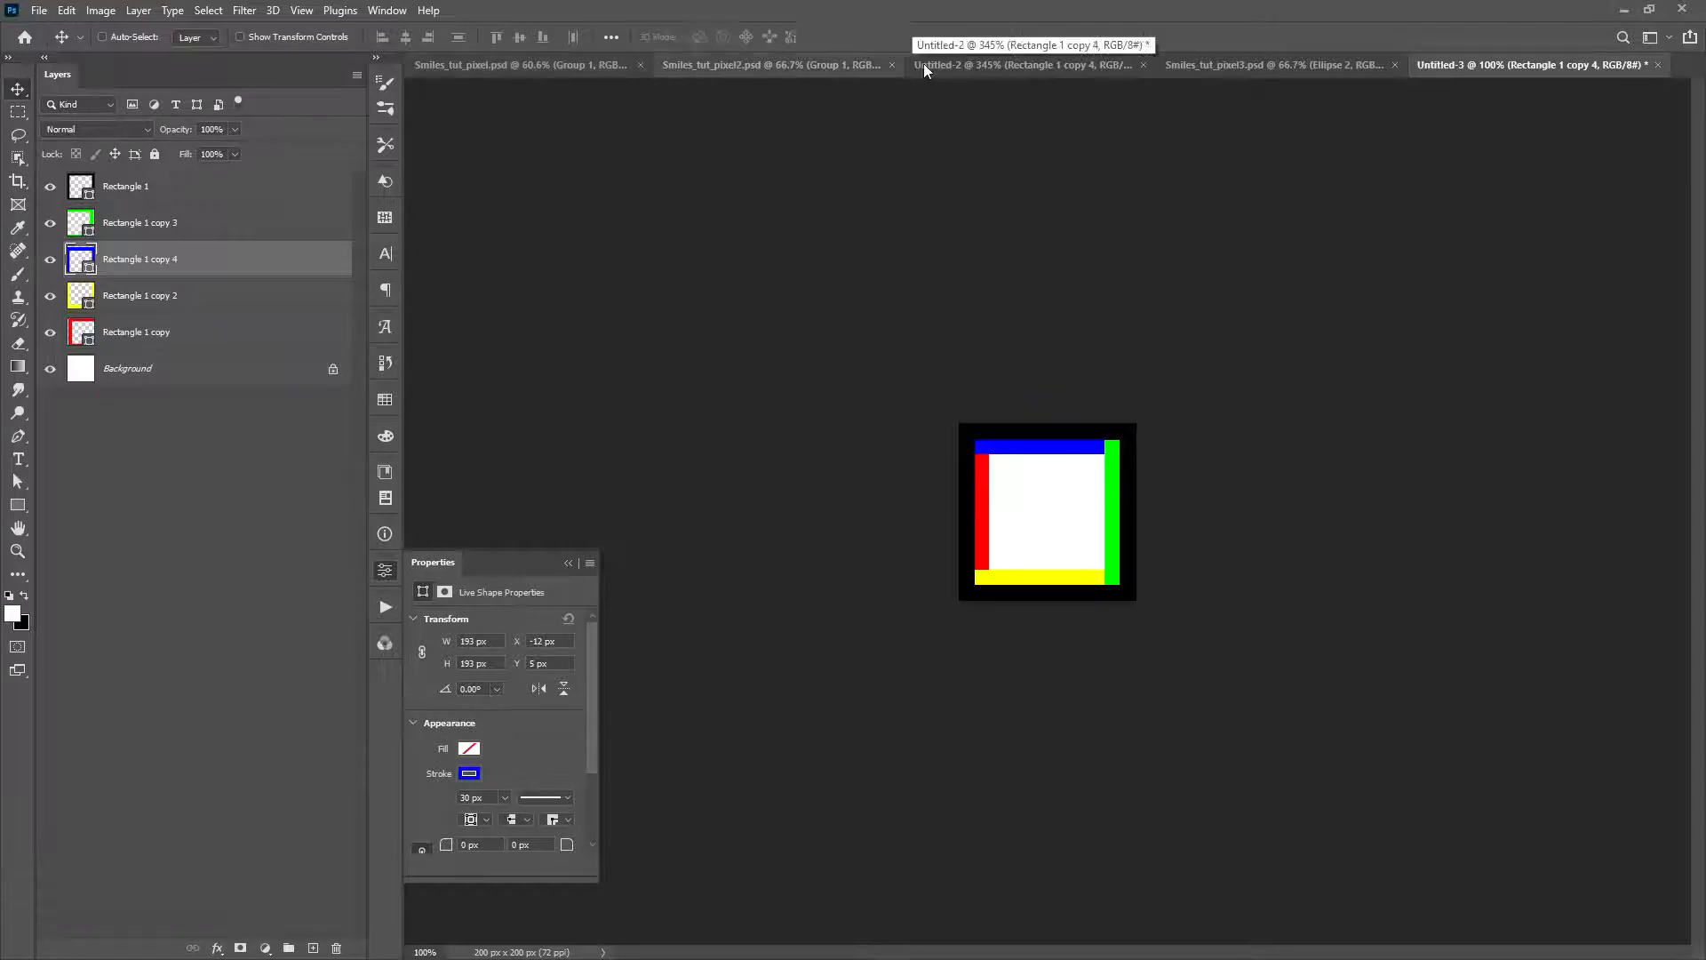
Step: Switch to Smiles_tut_pixel3.psd and add a Pattern Overlay effect to the Ellipse 2 layer
click(1226, 67)
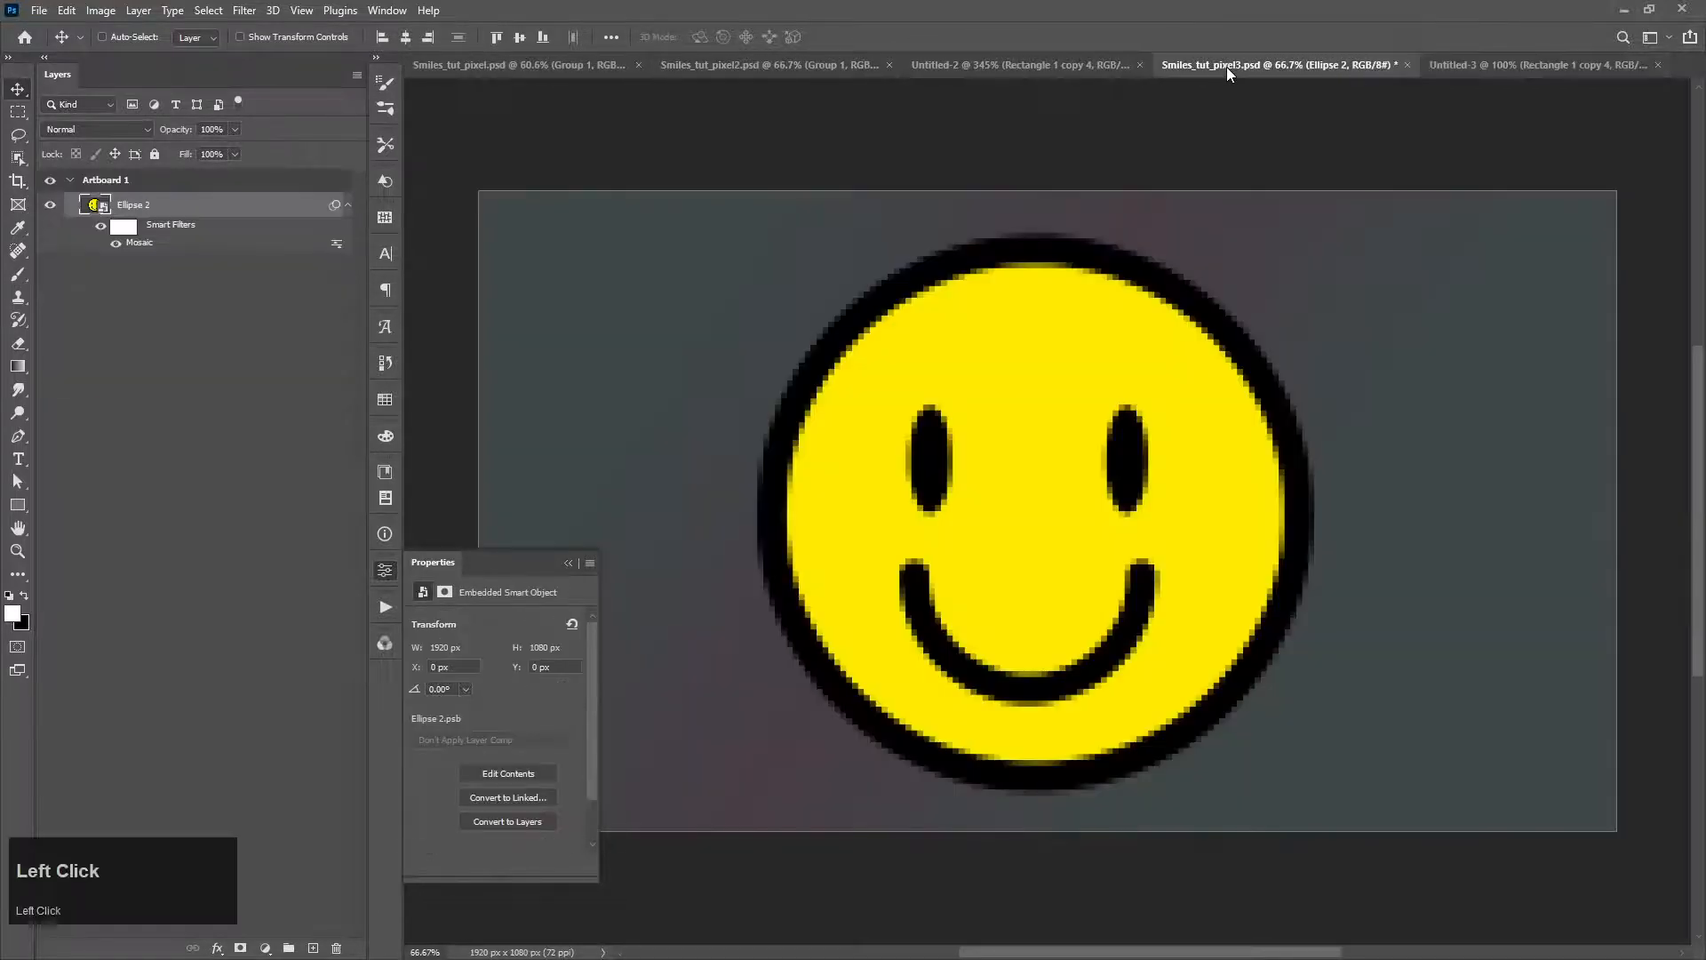
double_click(214, 210)
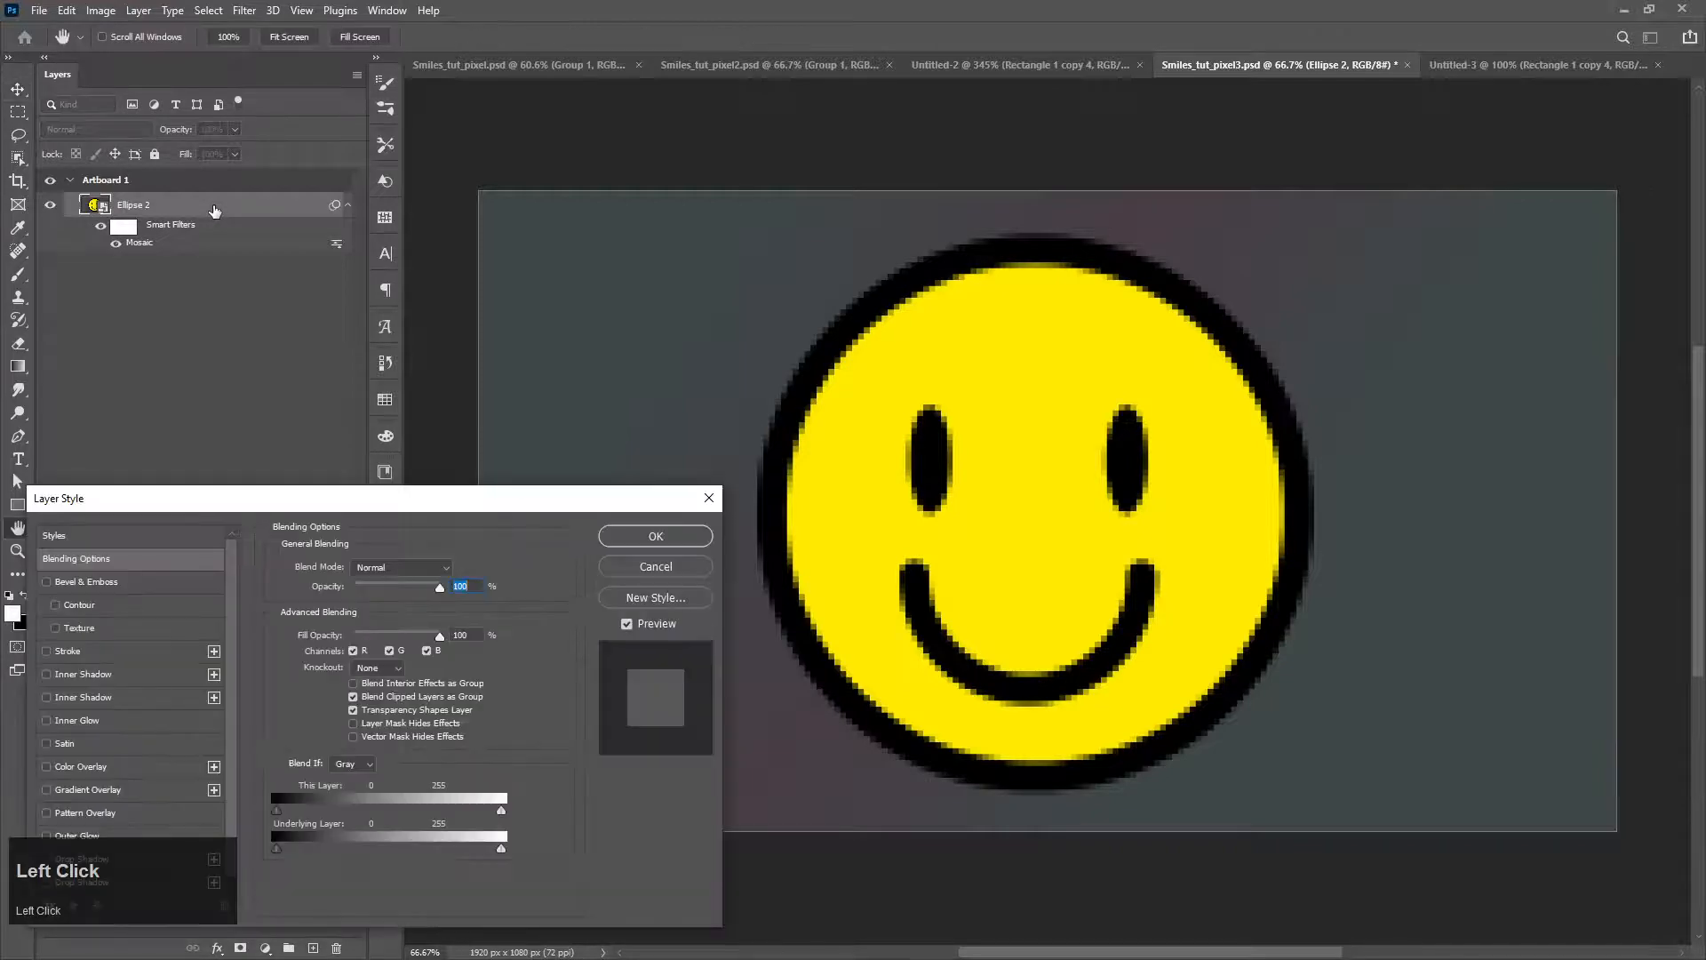
click(93, 812)
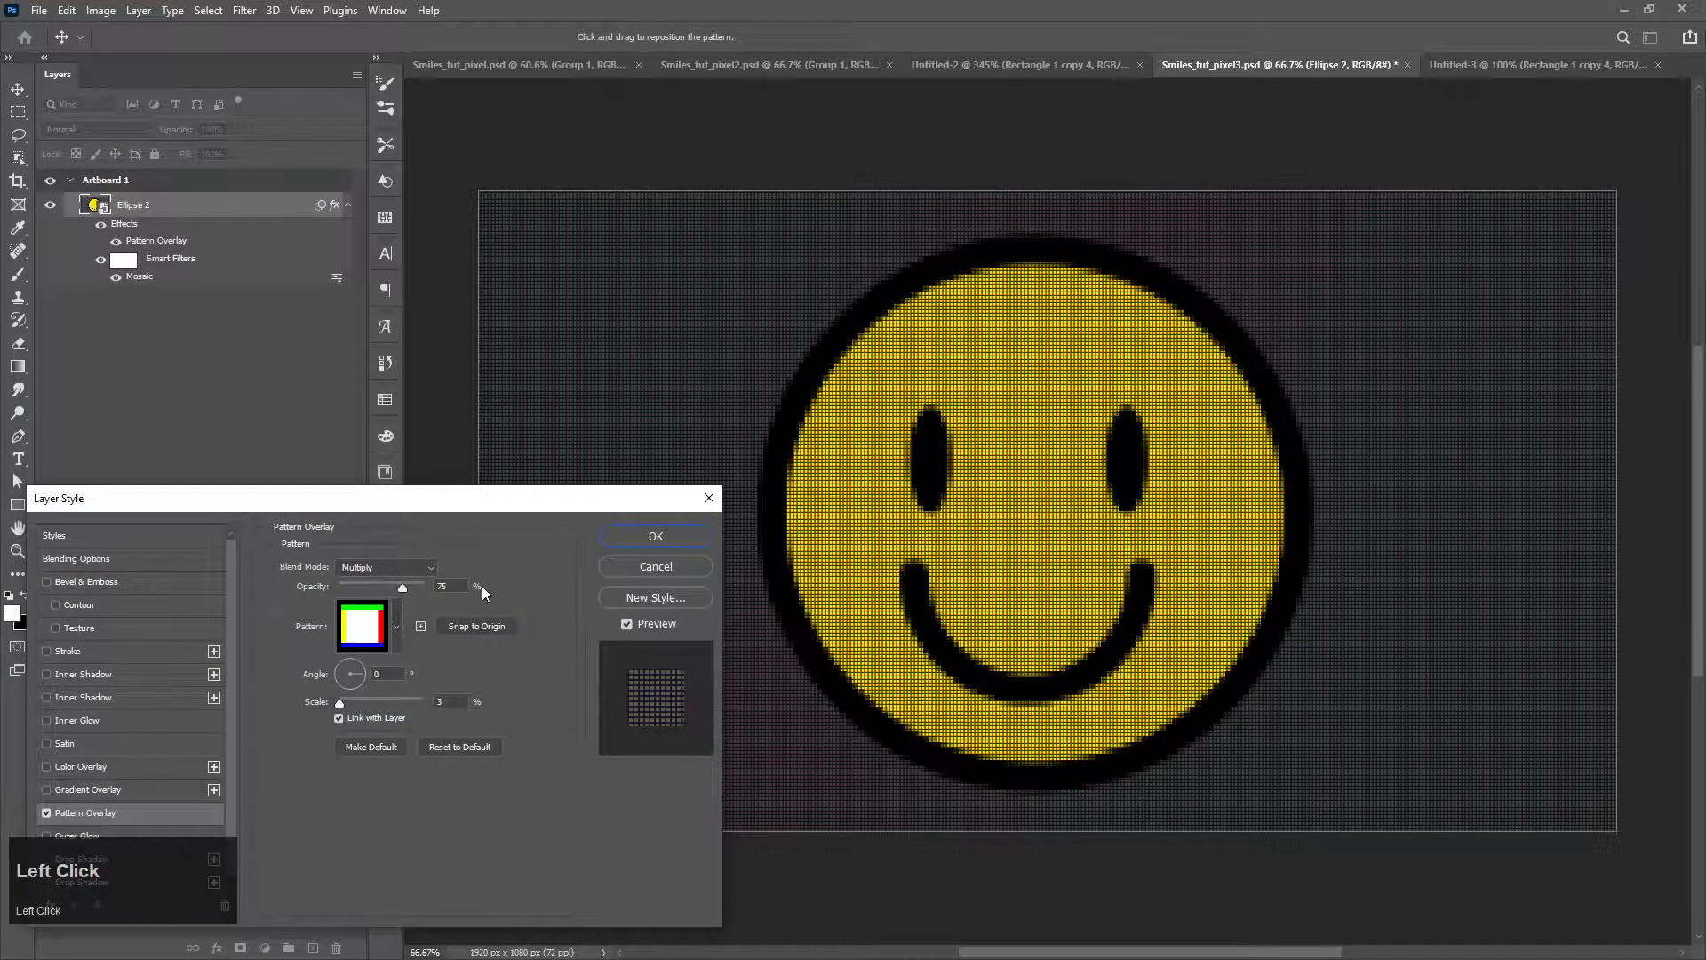
Step: Set the Pattern Overlay scale to 5%, shift the pattern to line up with the mosaic blocks, and apply the effect
scroll(1013, 648, up, 4)
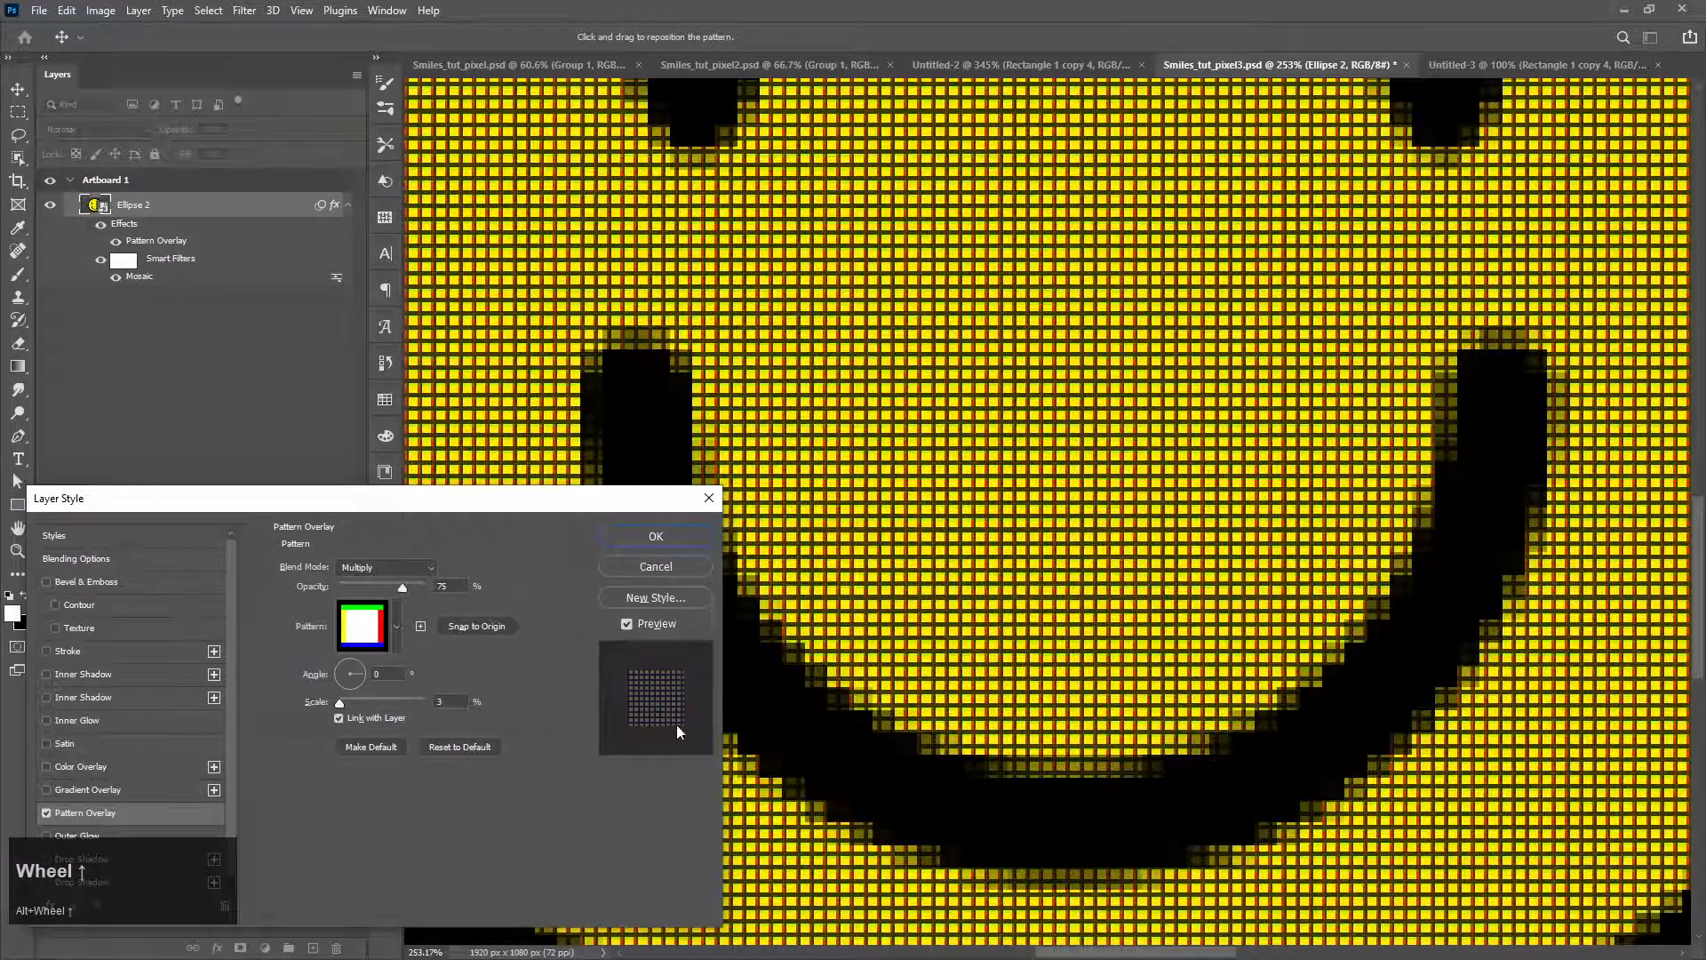
drag(338, 702, 339, 704)
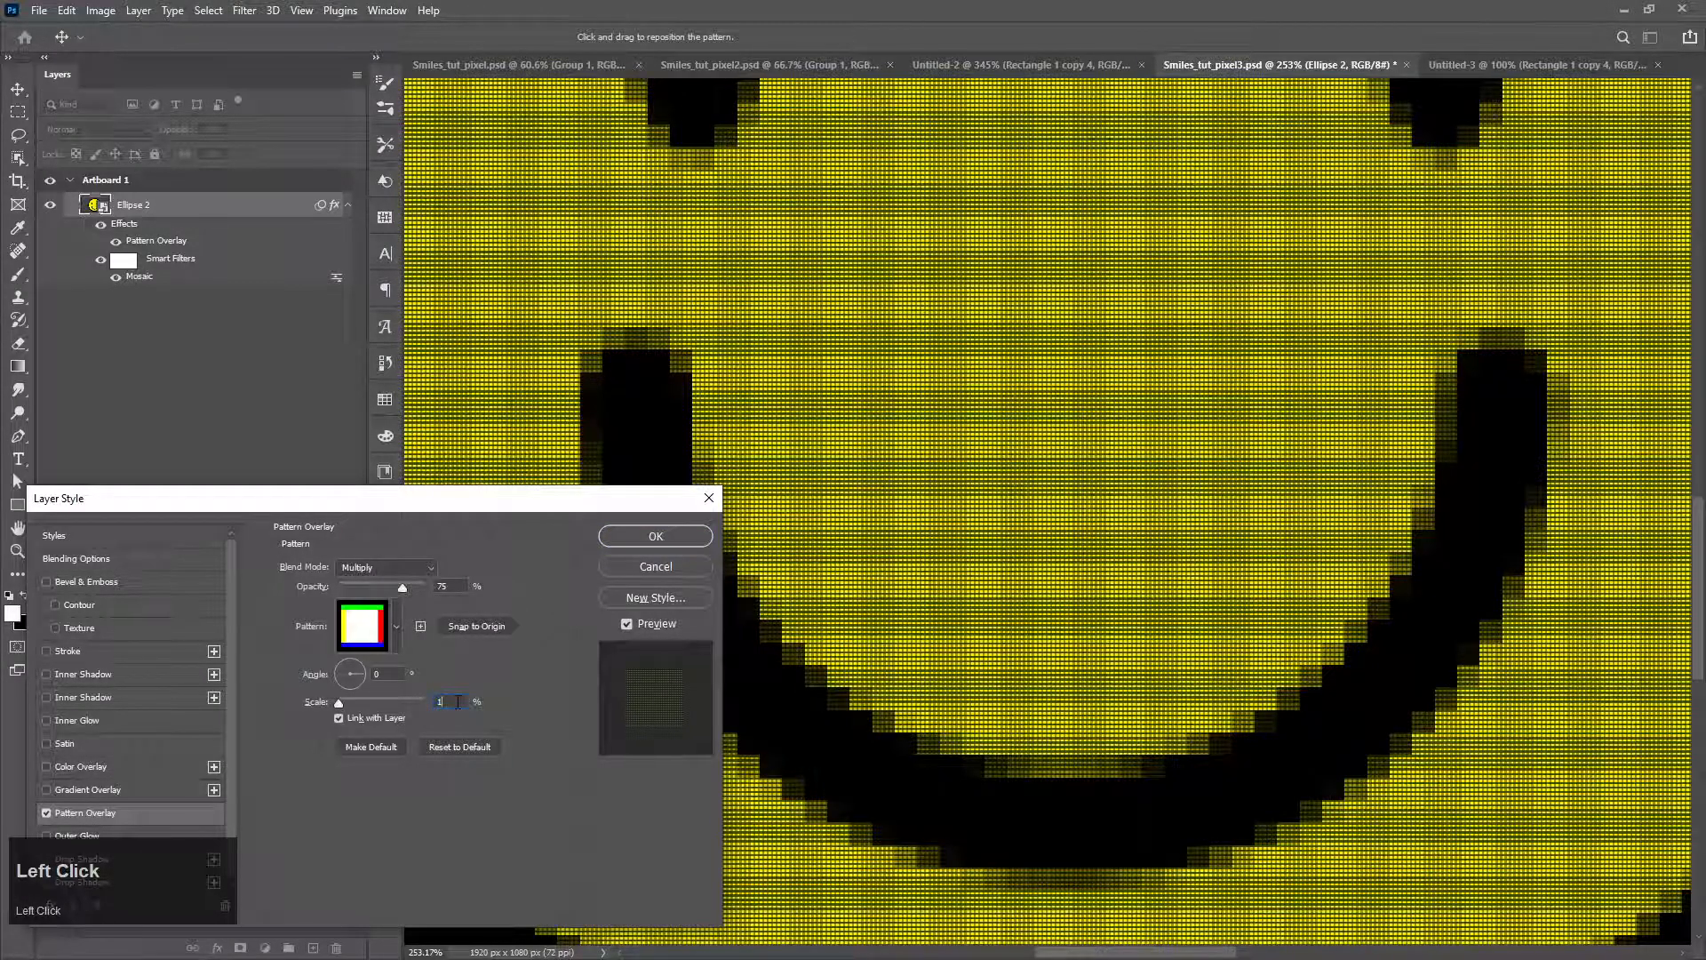
drag(458, 702, 350, 684)
text(5)
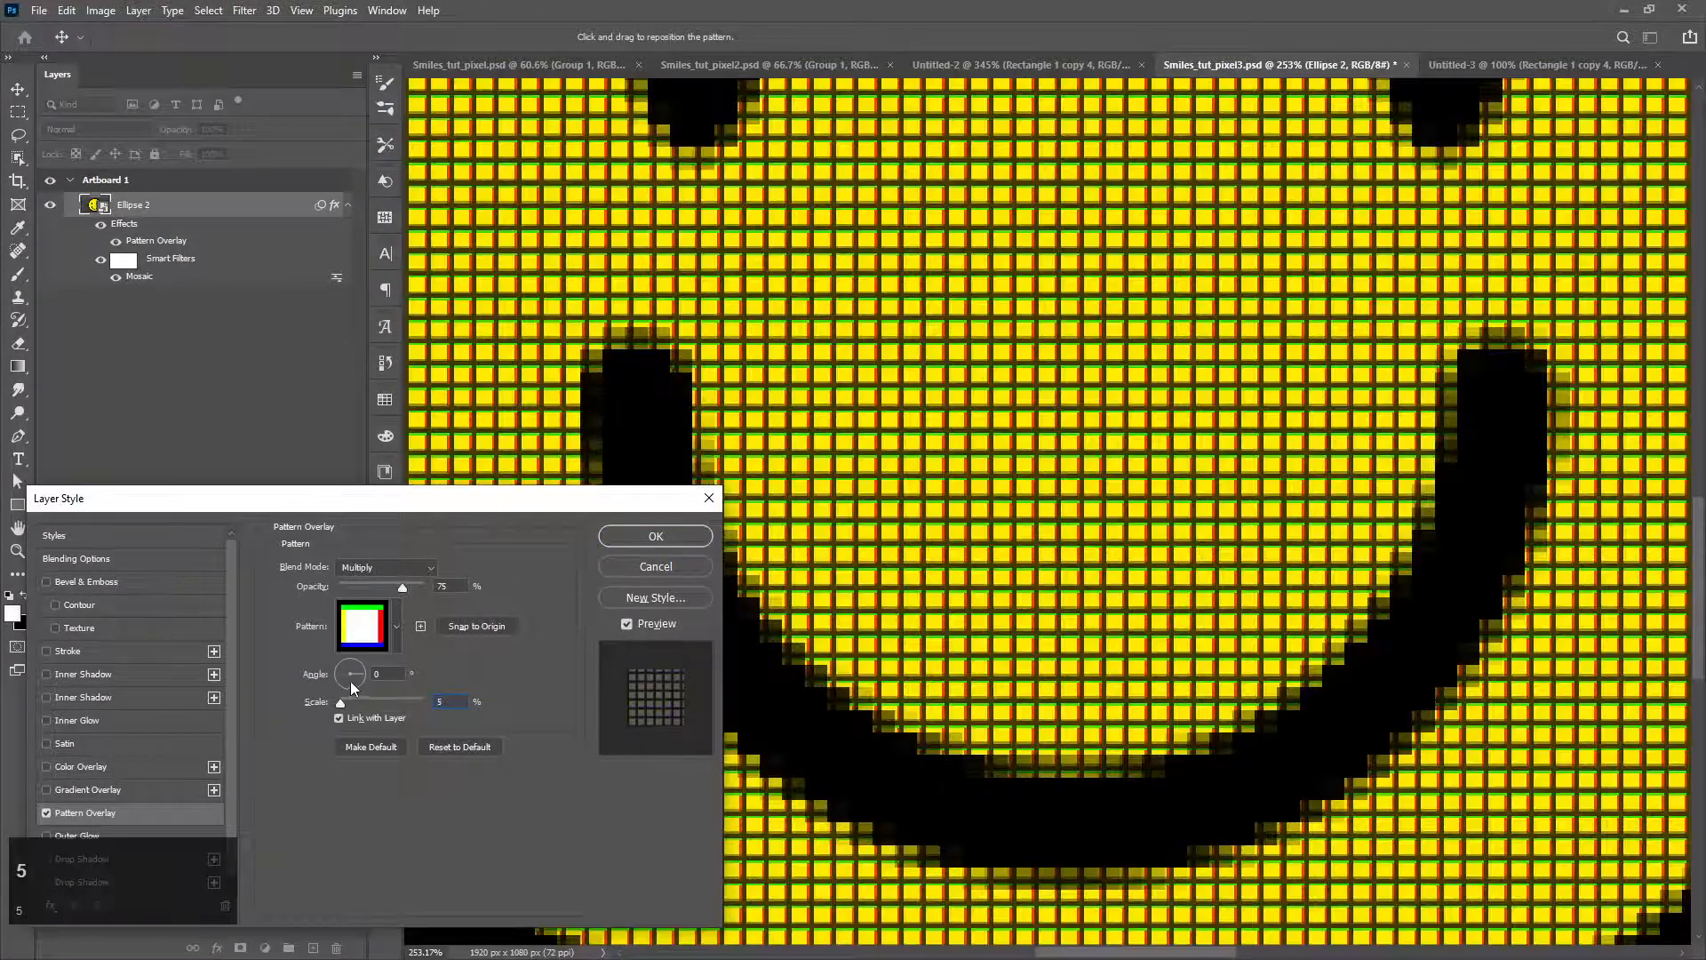
drag(900, 725, 895, 731)
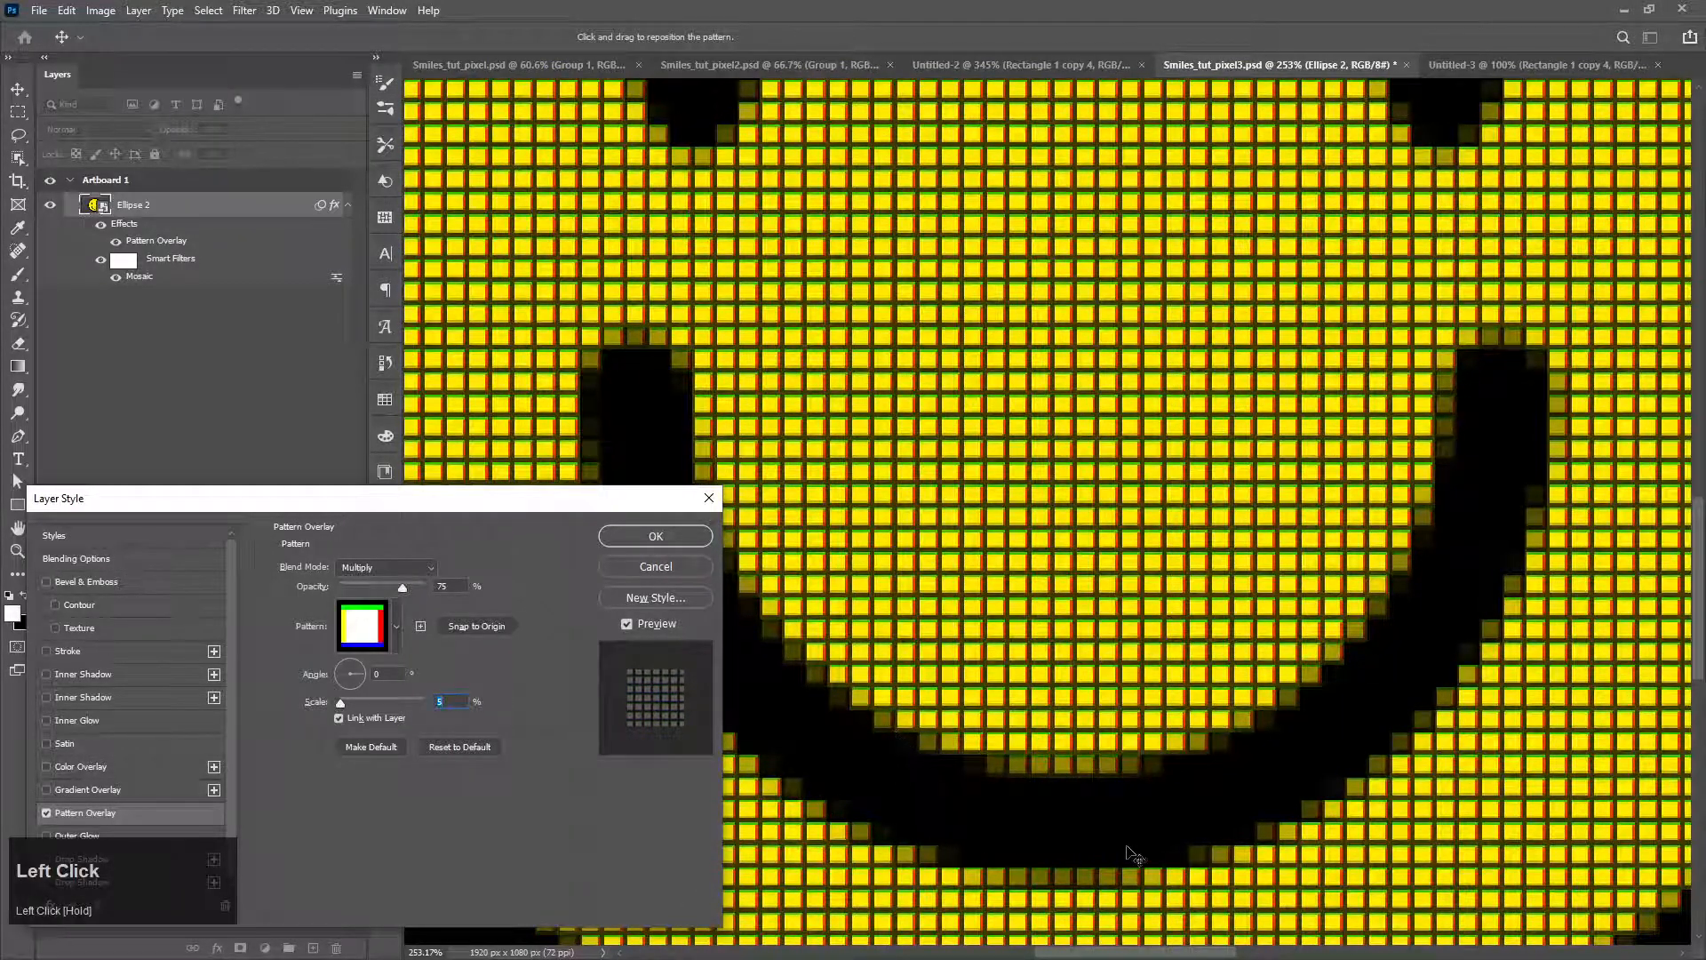
scroll(1129, 848, down, 2)
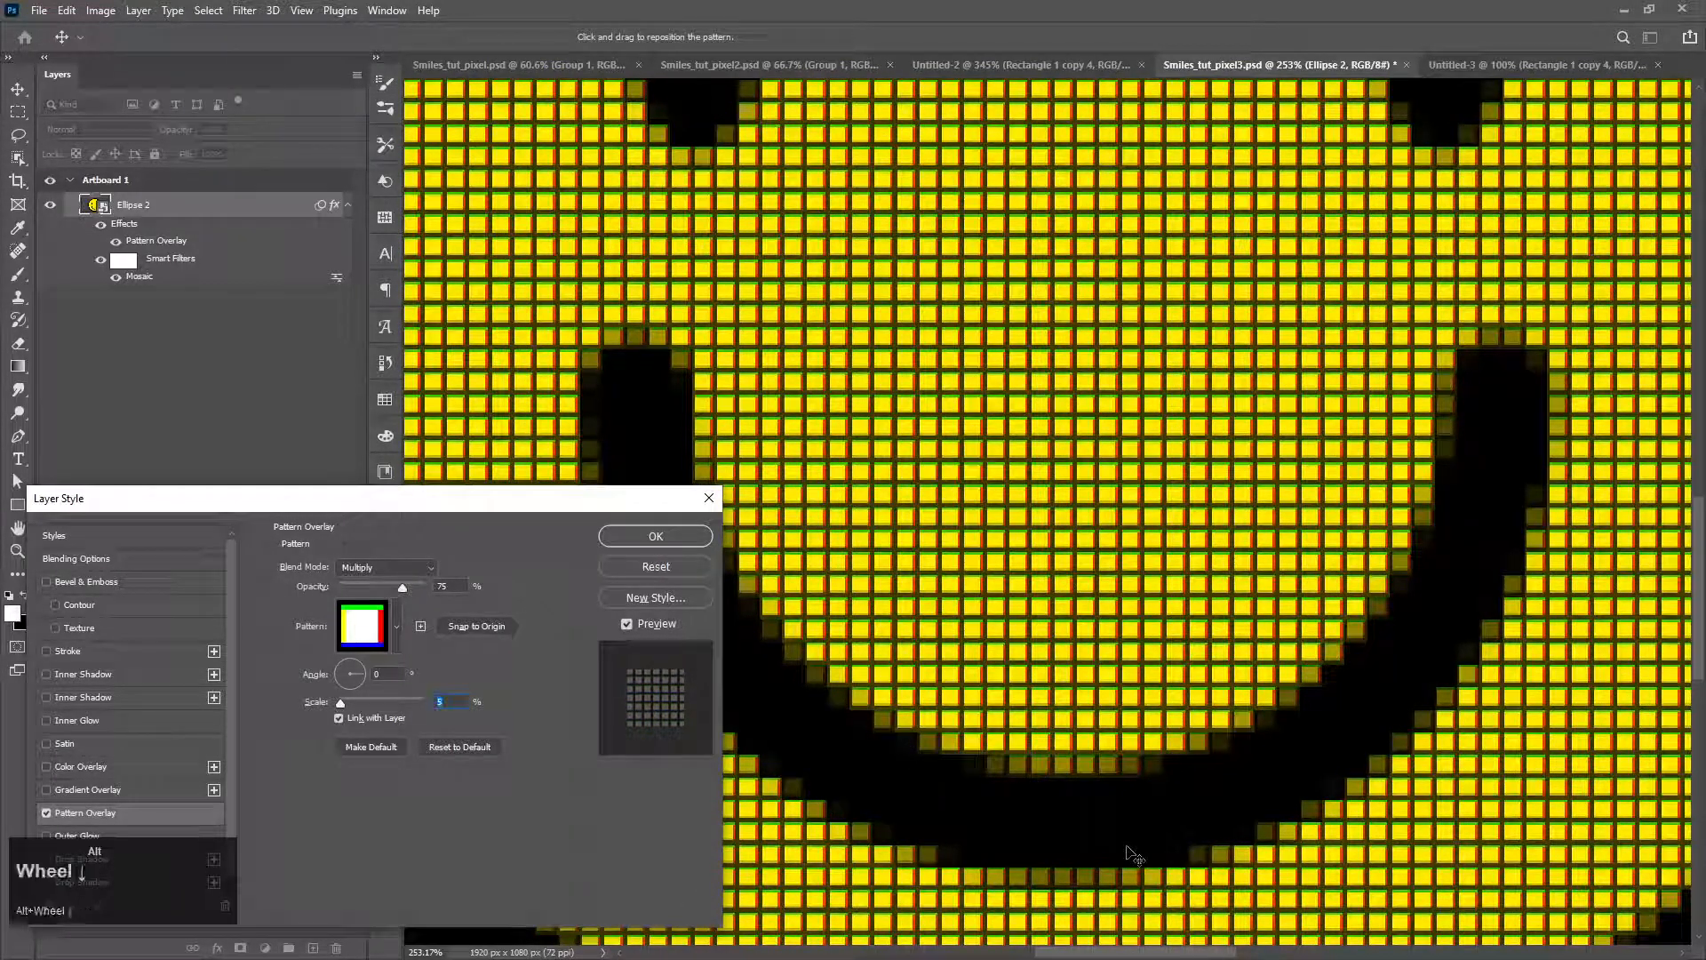
click(642, 536)
Step: Inspect the pixel grid up close, save the document, and convert Ellipse 2 with its effects into a new smart object
alt+scroll(925, 649, down, 4)
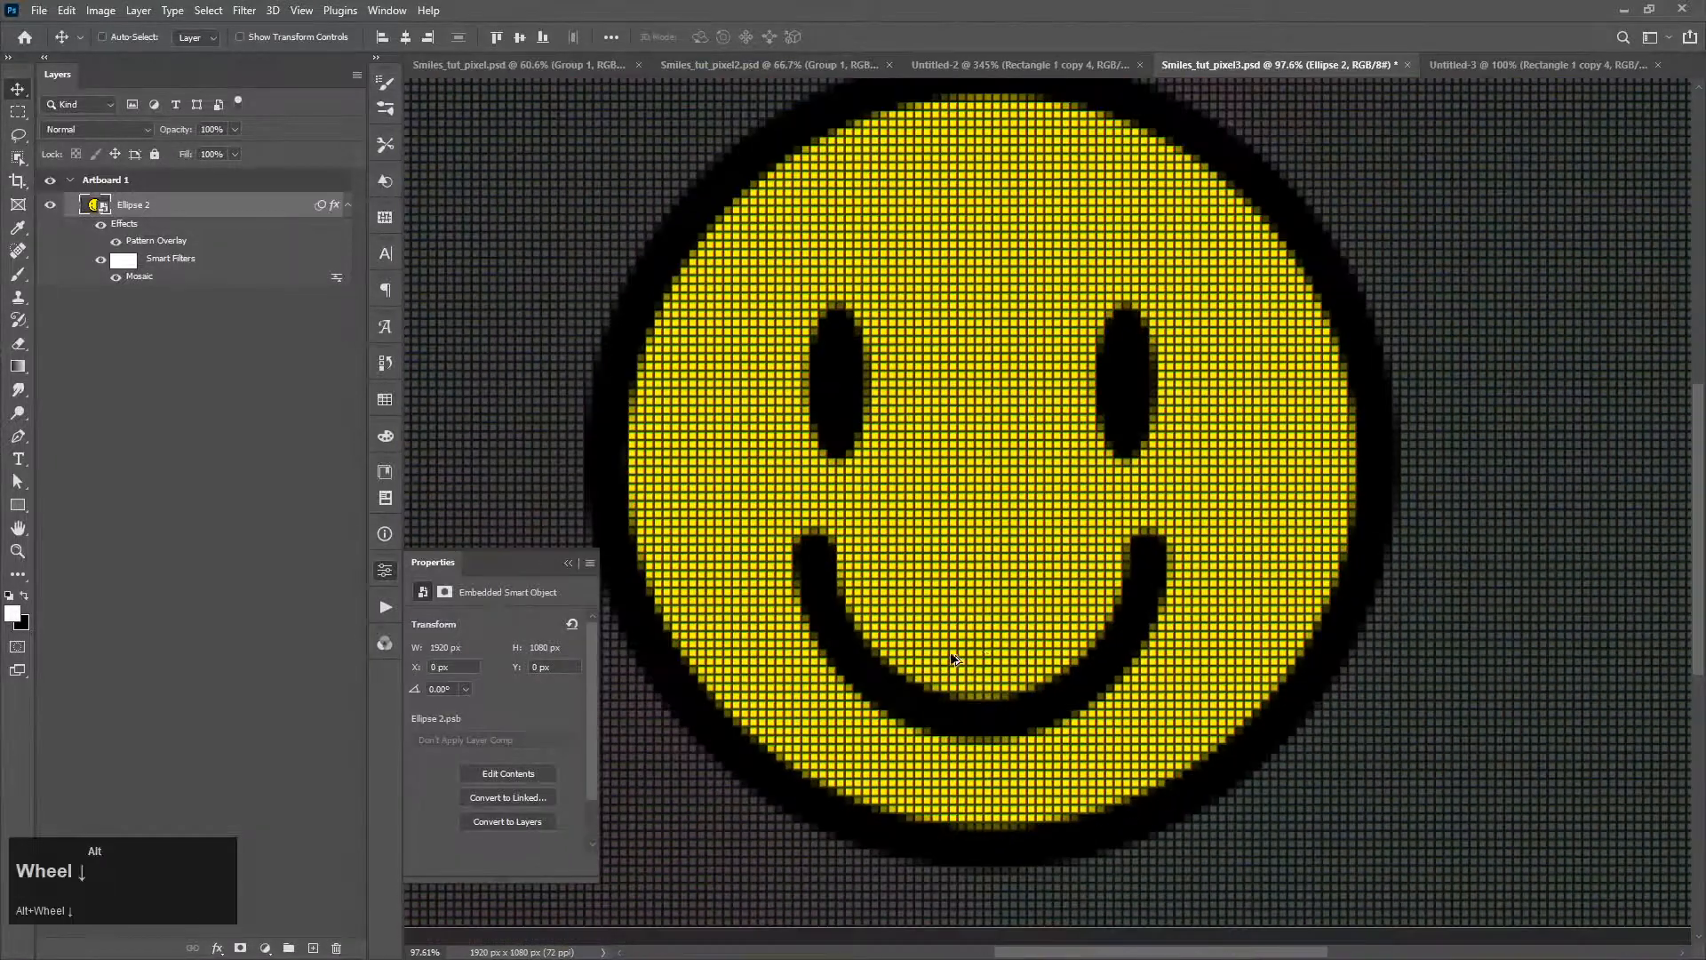
alt+scroll(956, 658, up, 5)
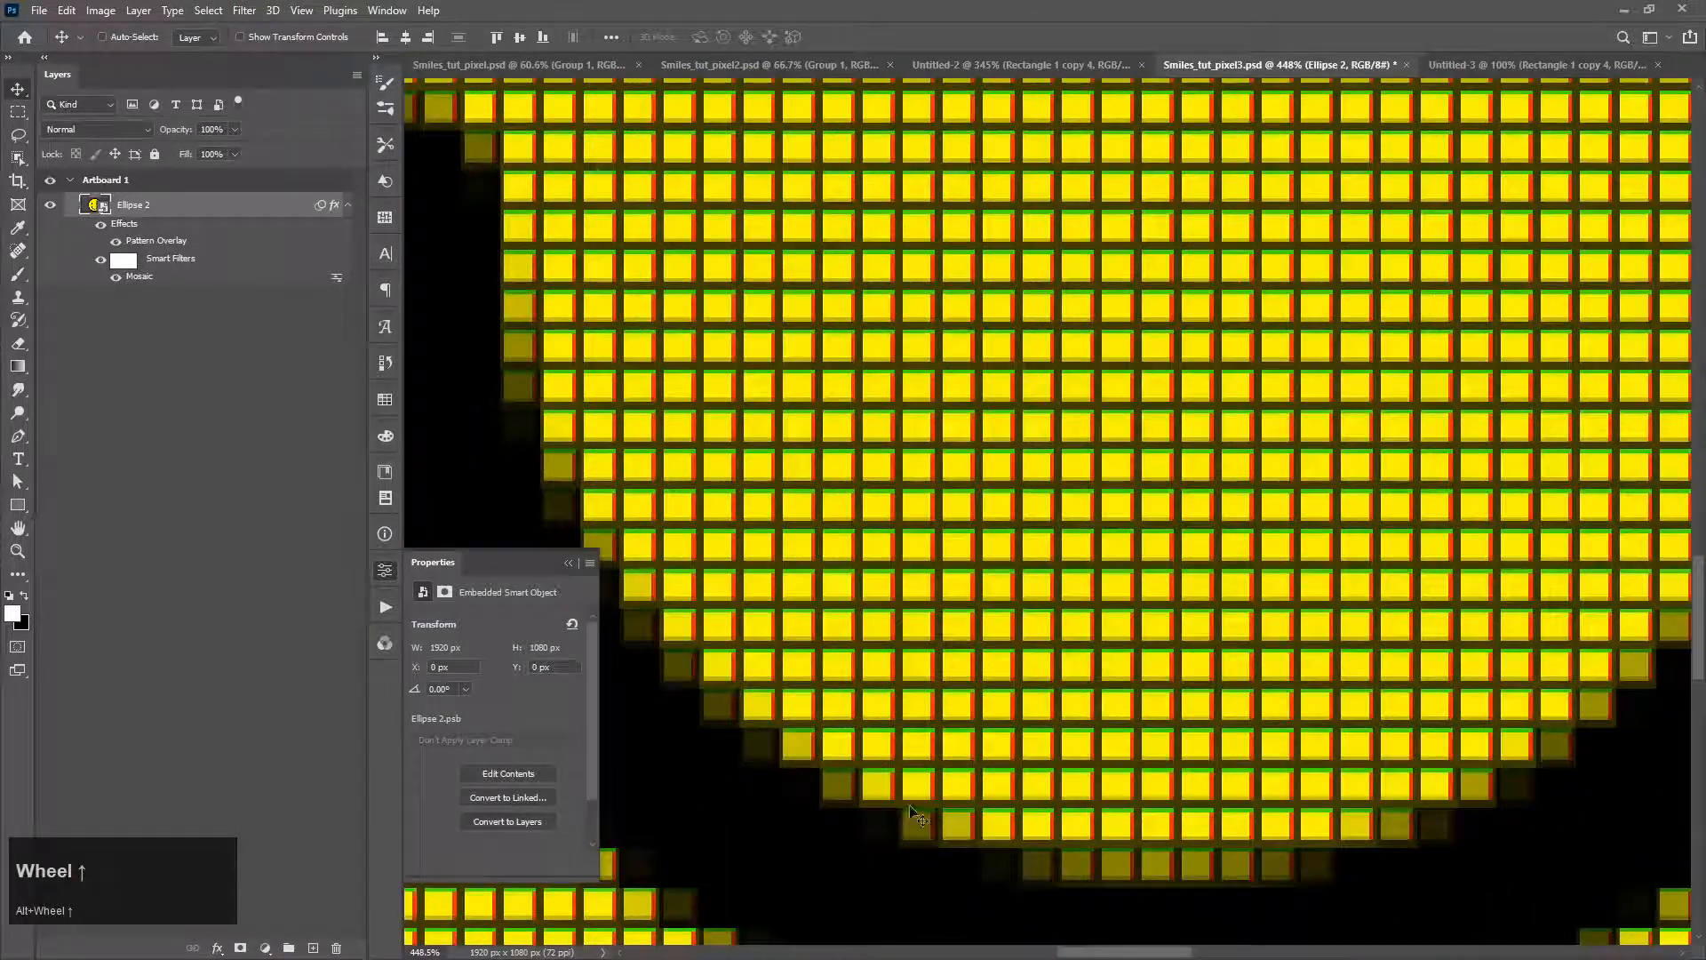
alt+scroll(968, 858, down, 5)
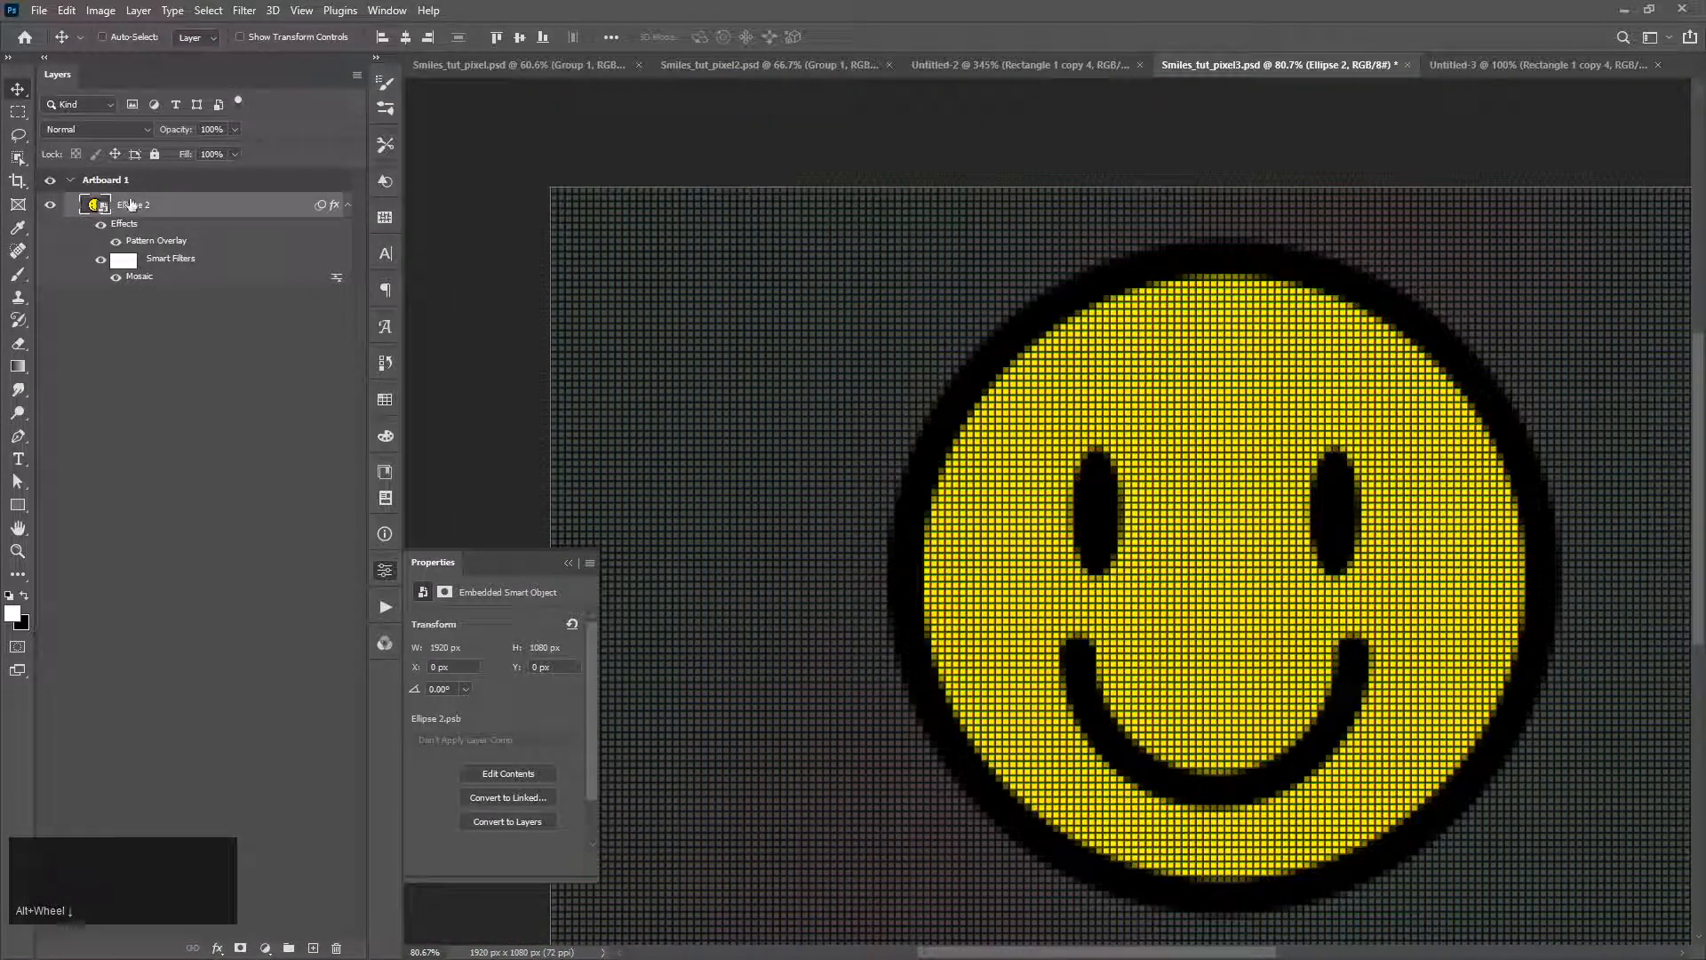
key(ctrl+s)
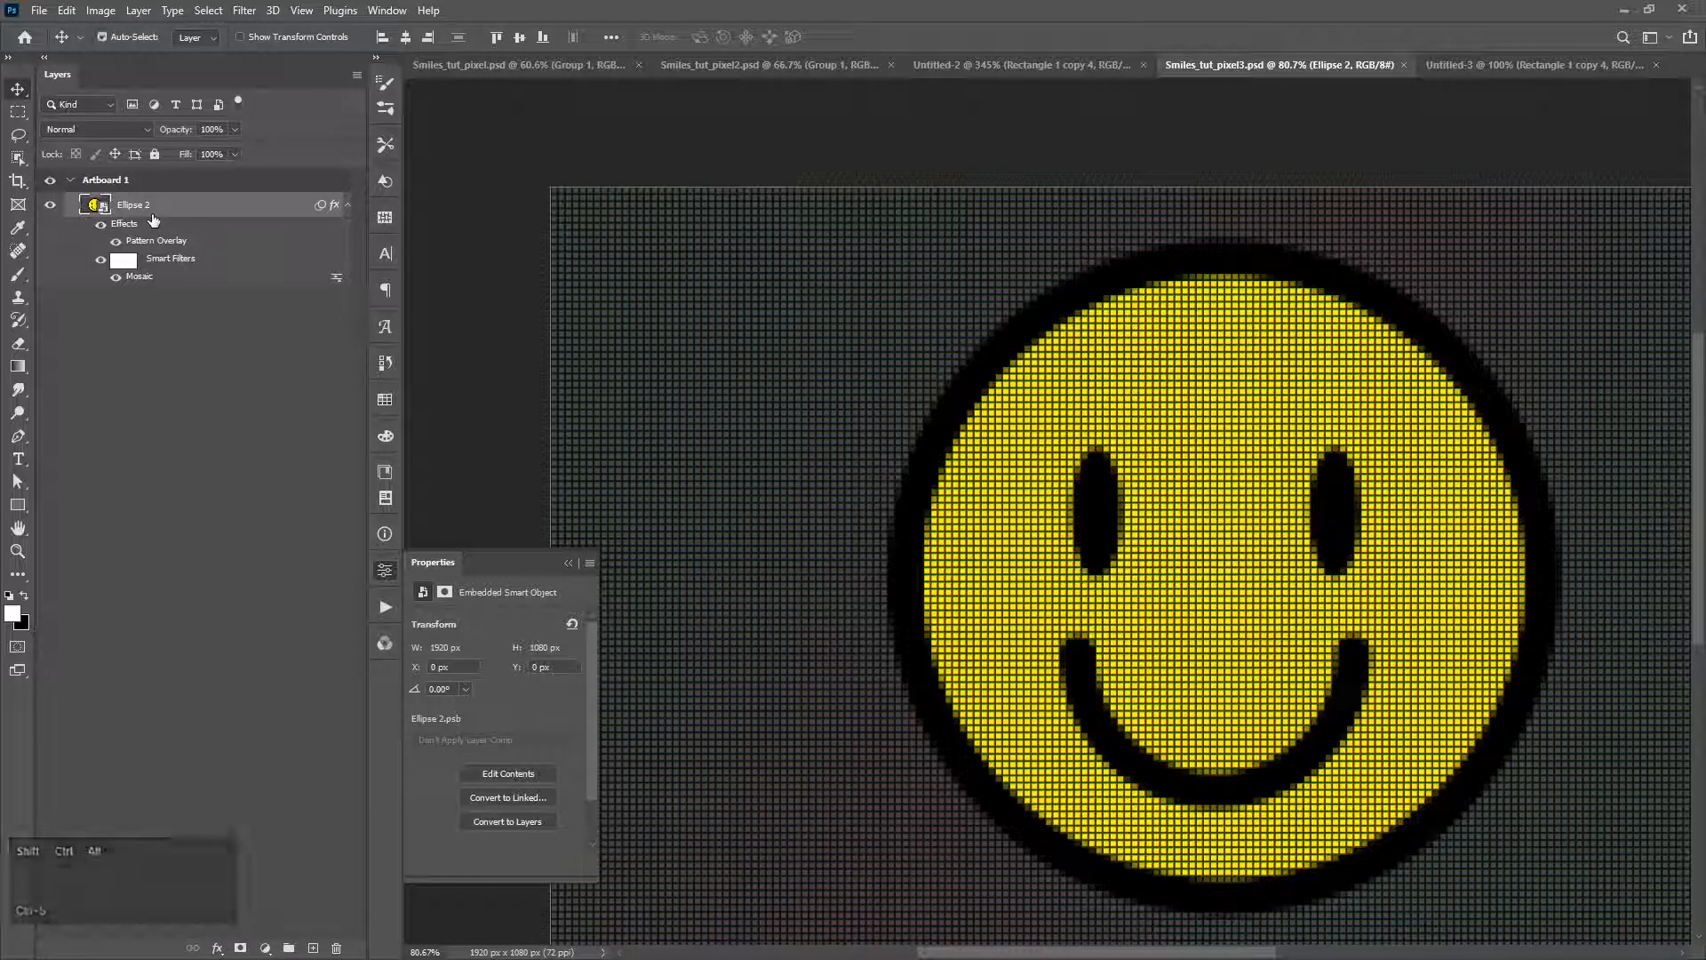
key(ctrl+shift+alt+g)
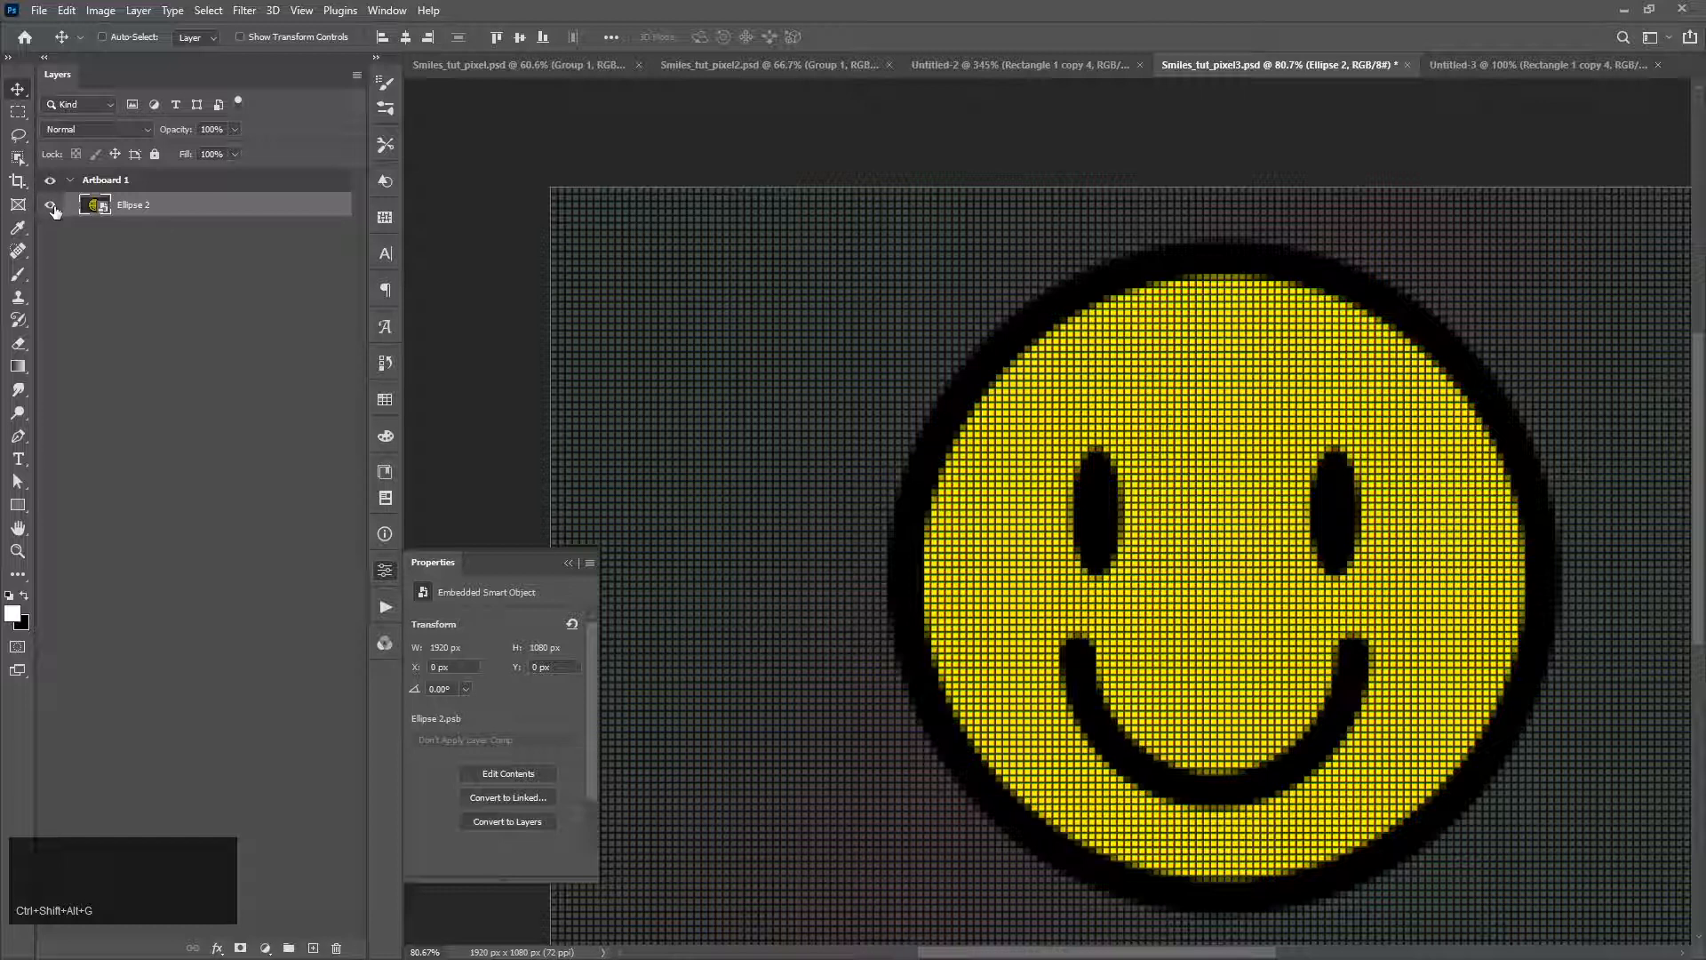
Step: Open the Lens Correction filter's custom settings for the smiley and set Remove Distortion to -34
click(246, 11)
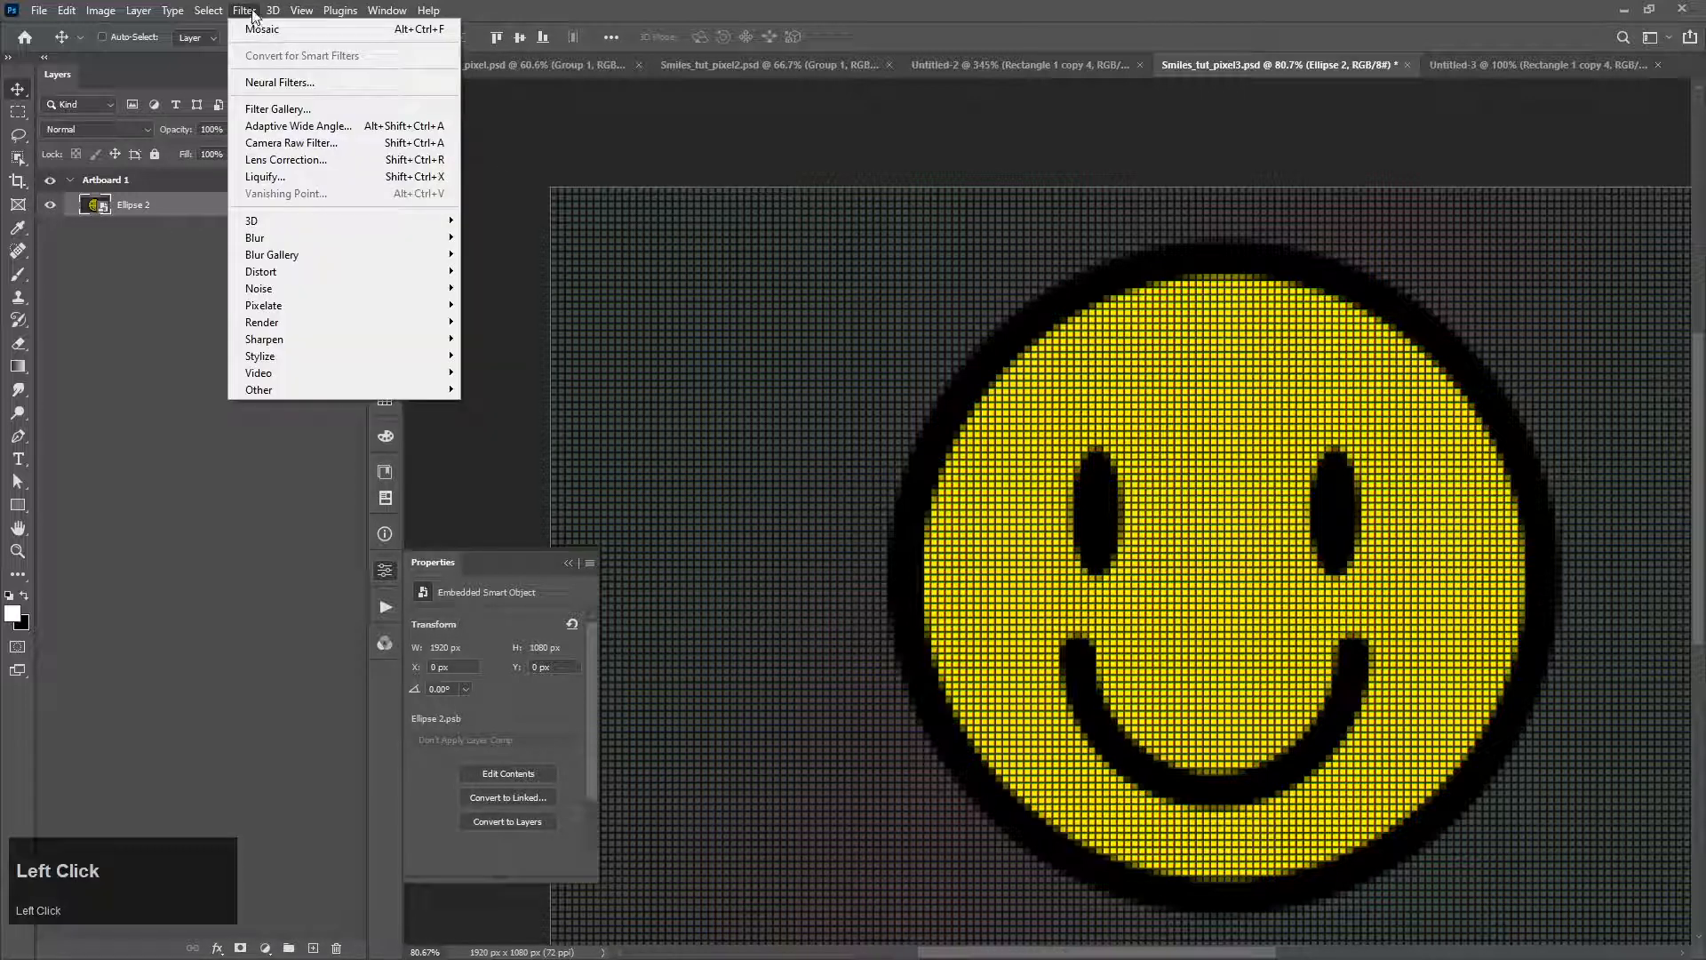
click(316, 164)
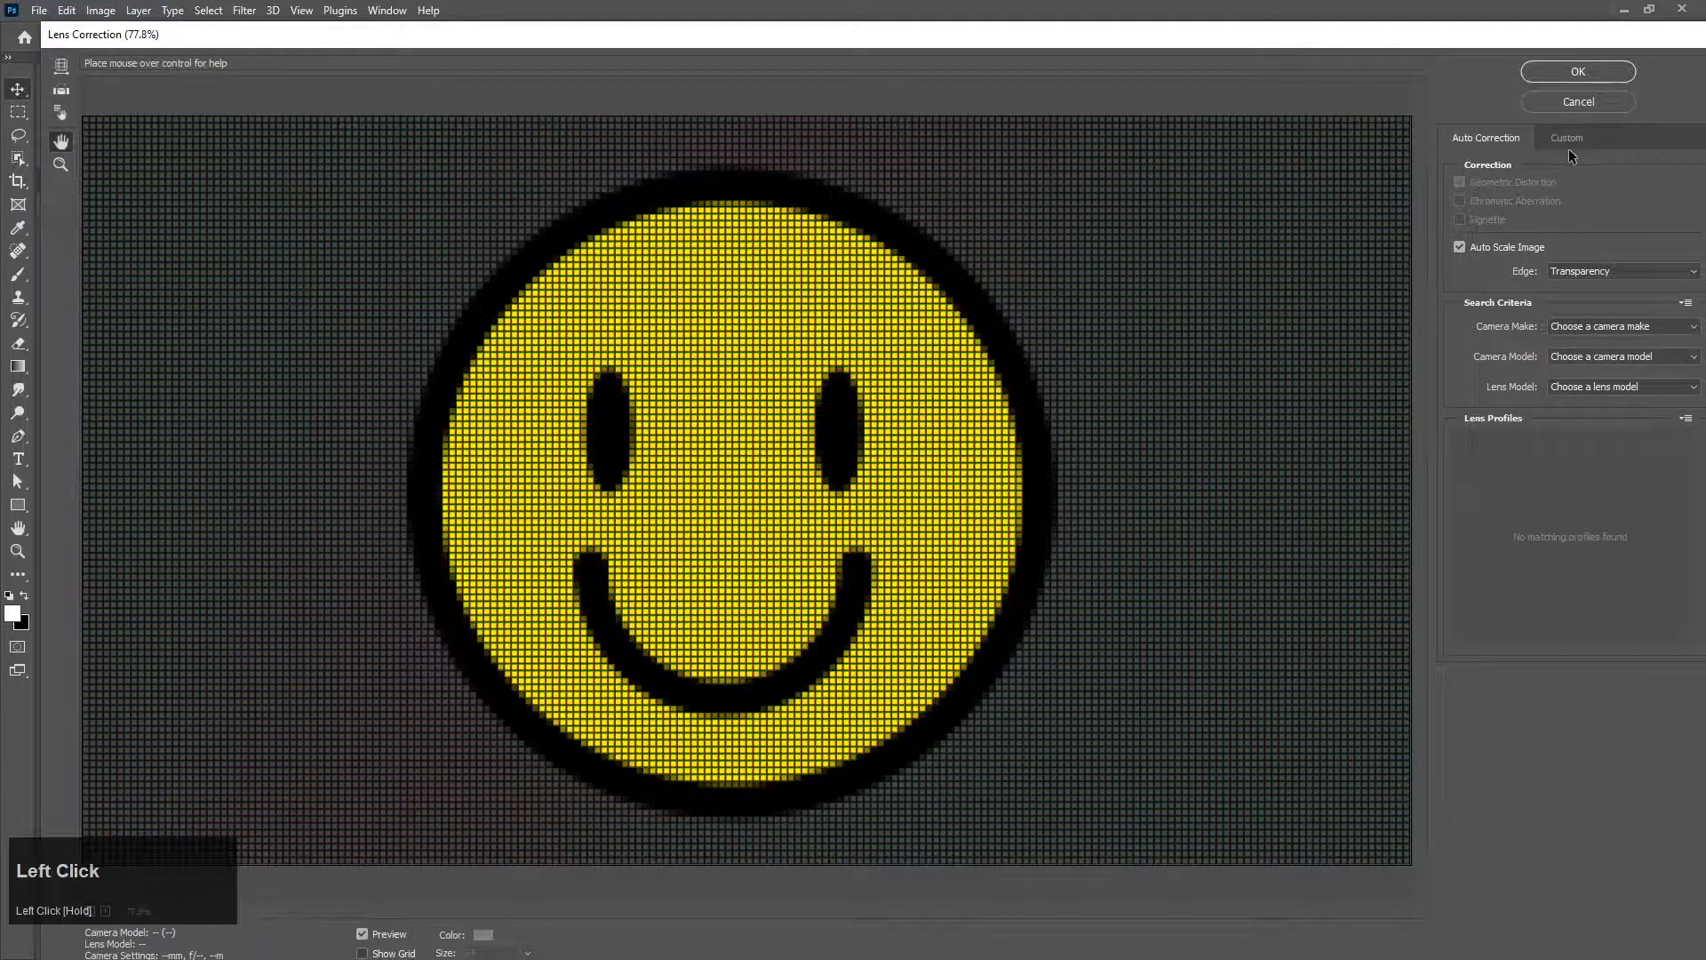
click(1570, 140)
drag(1232, 36, 1198, 29)
drag(1545, 219, 1515, 222)
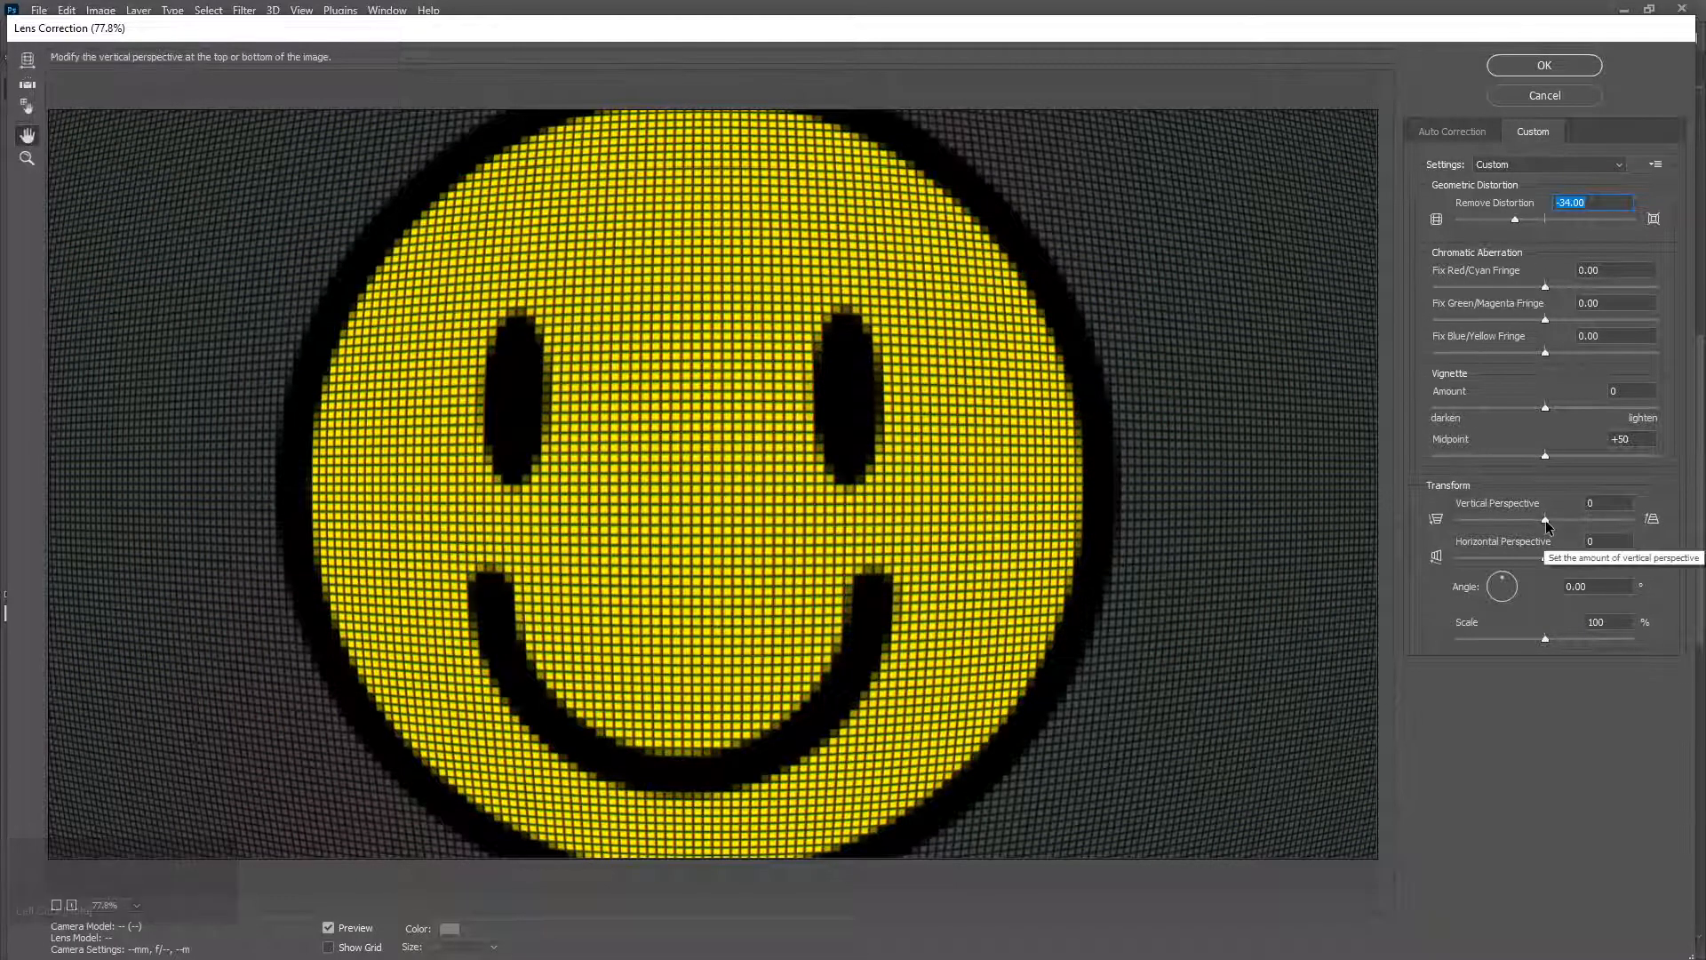
Step: Set Remove Distortion to +18, Vertical Perspective to +27, Horizontal Perspective to +100 and Scale to 74%
drag(1546, 520, 1607, 557)
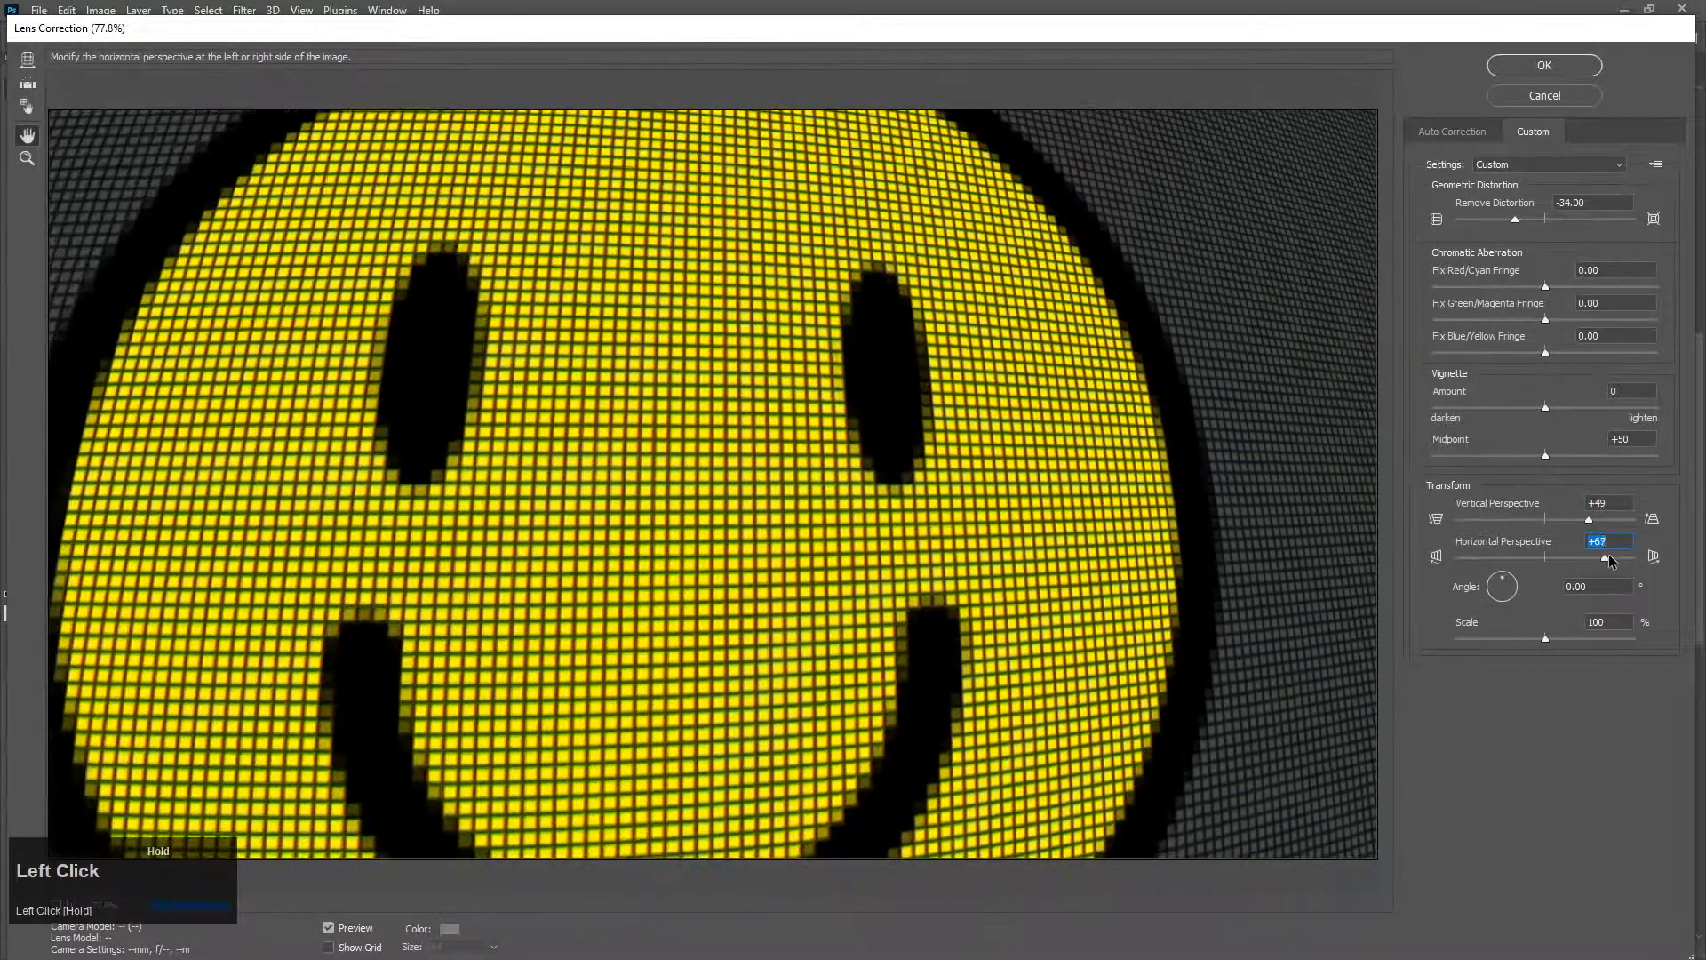
drag(1514, 220, 1563, 228)
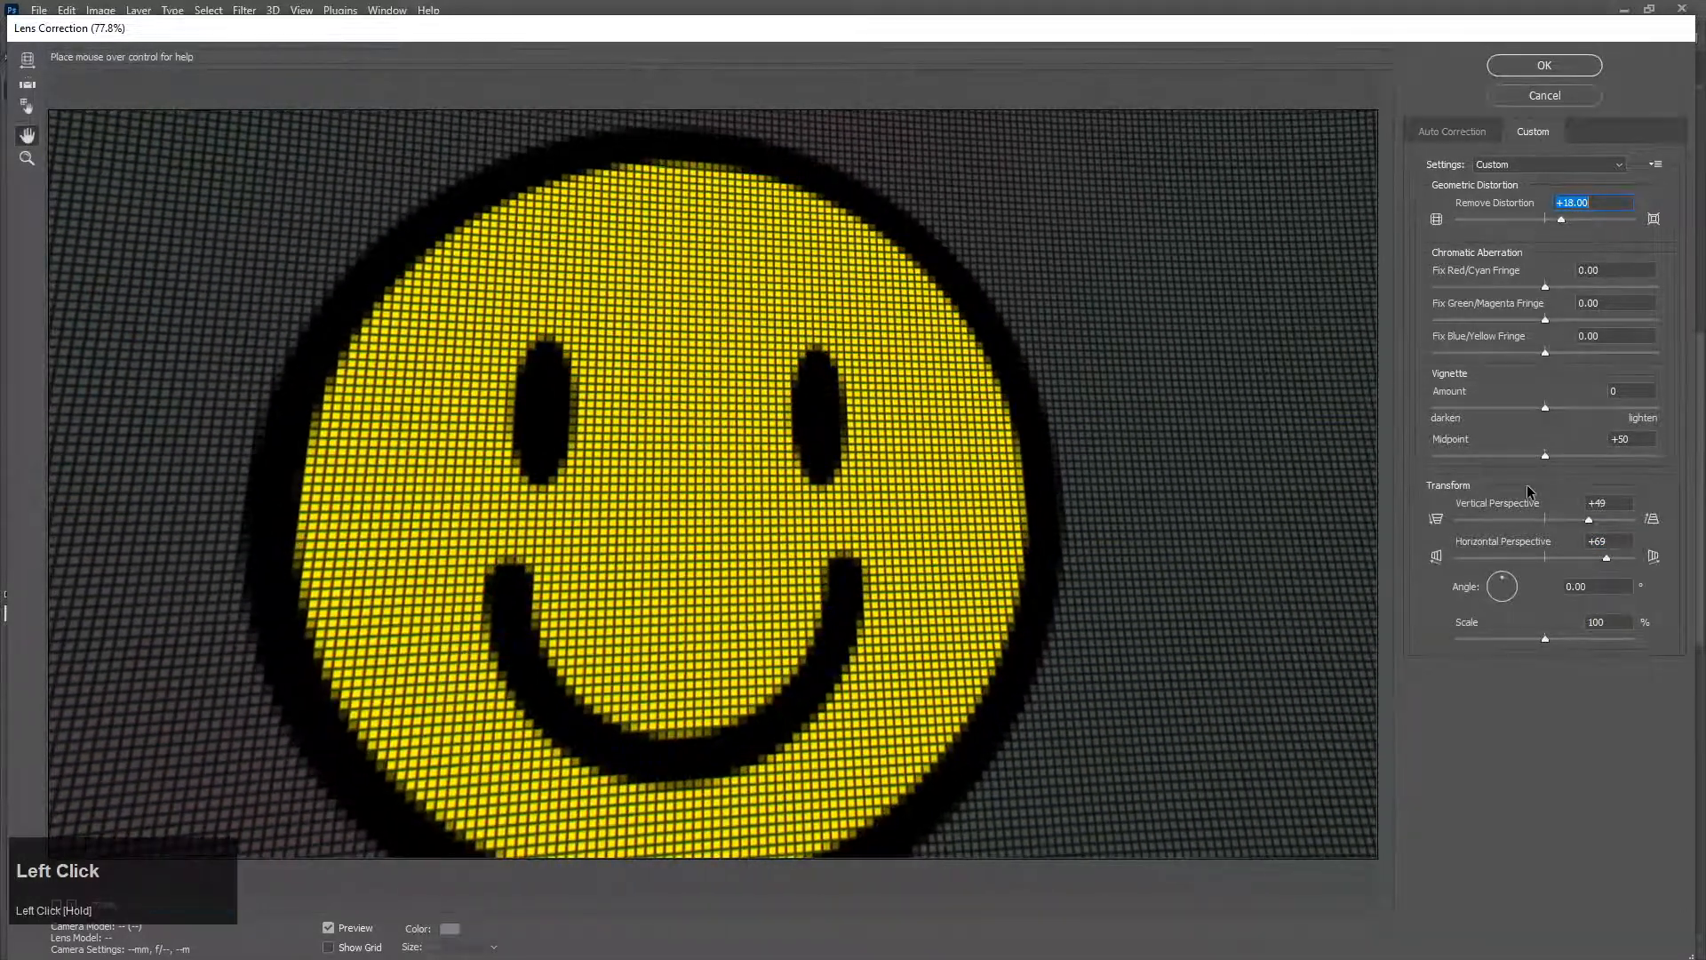
drag(1583, 525, 1603, 519)
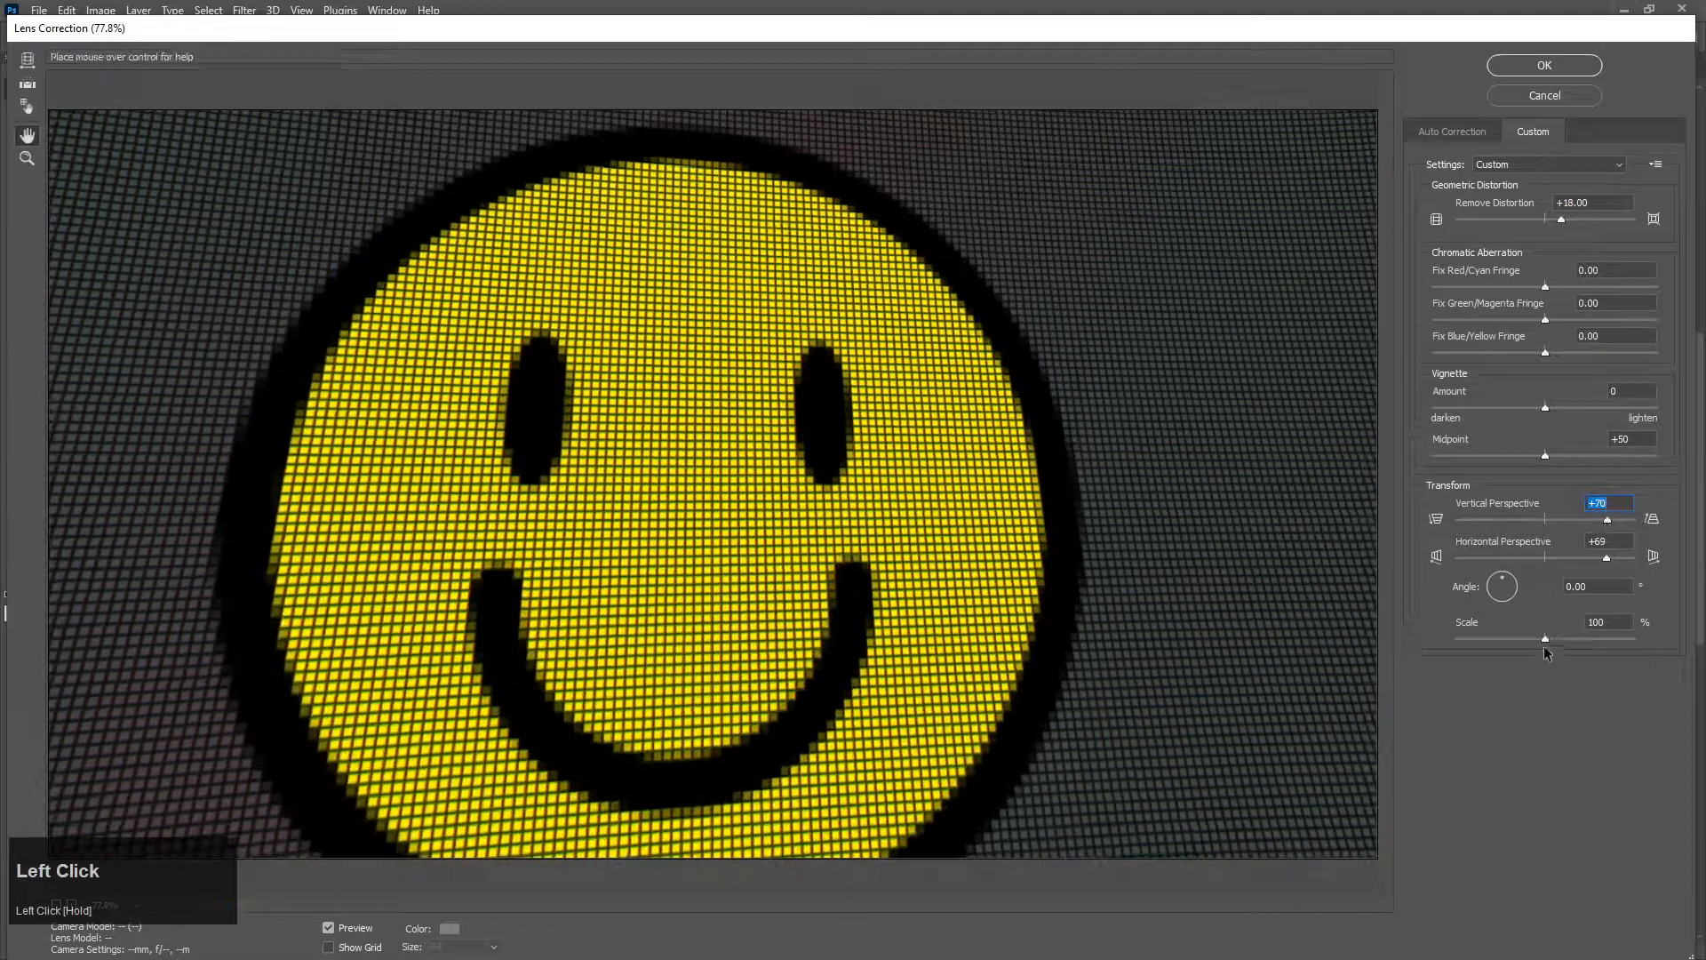
drag(1544, 641, 1499, 640)
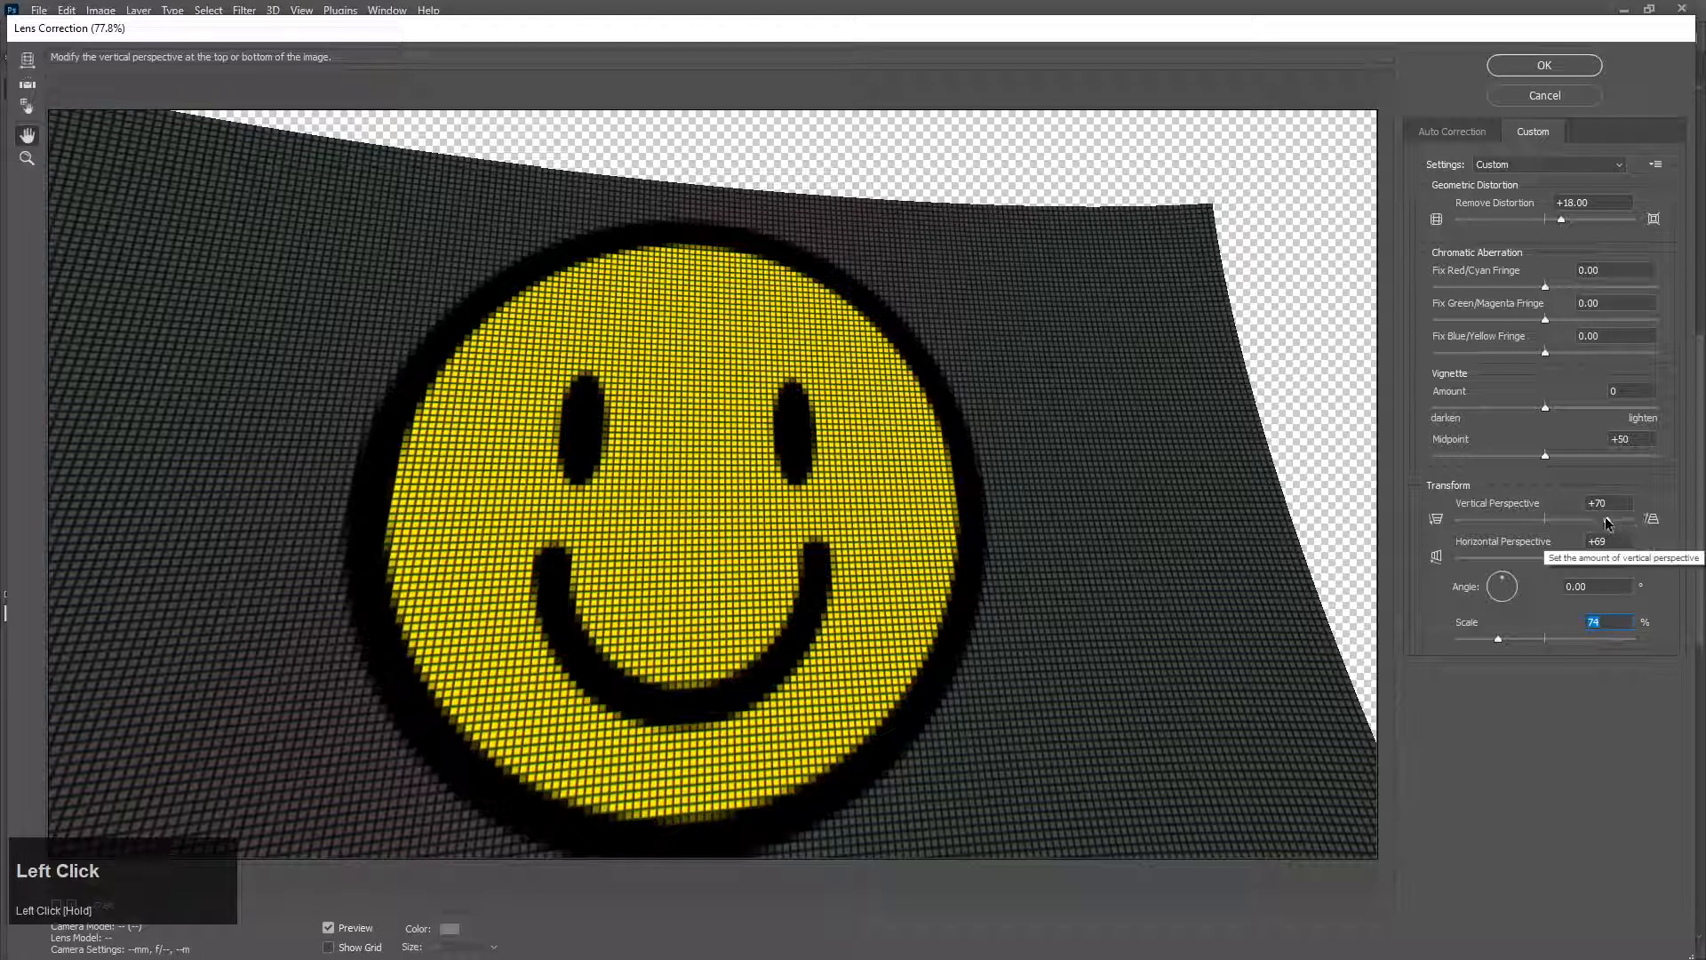
drag(1607, 520, 1658, 559)
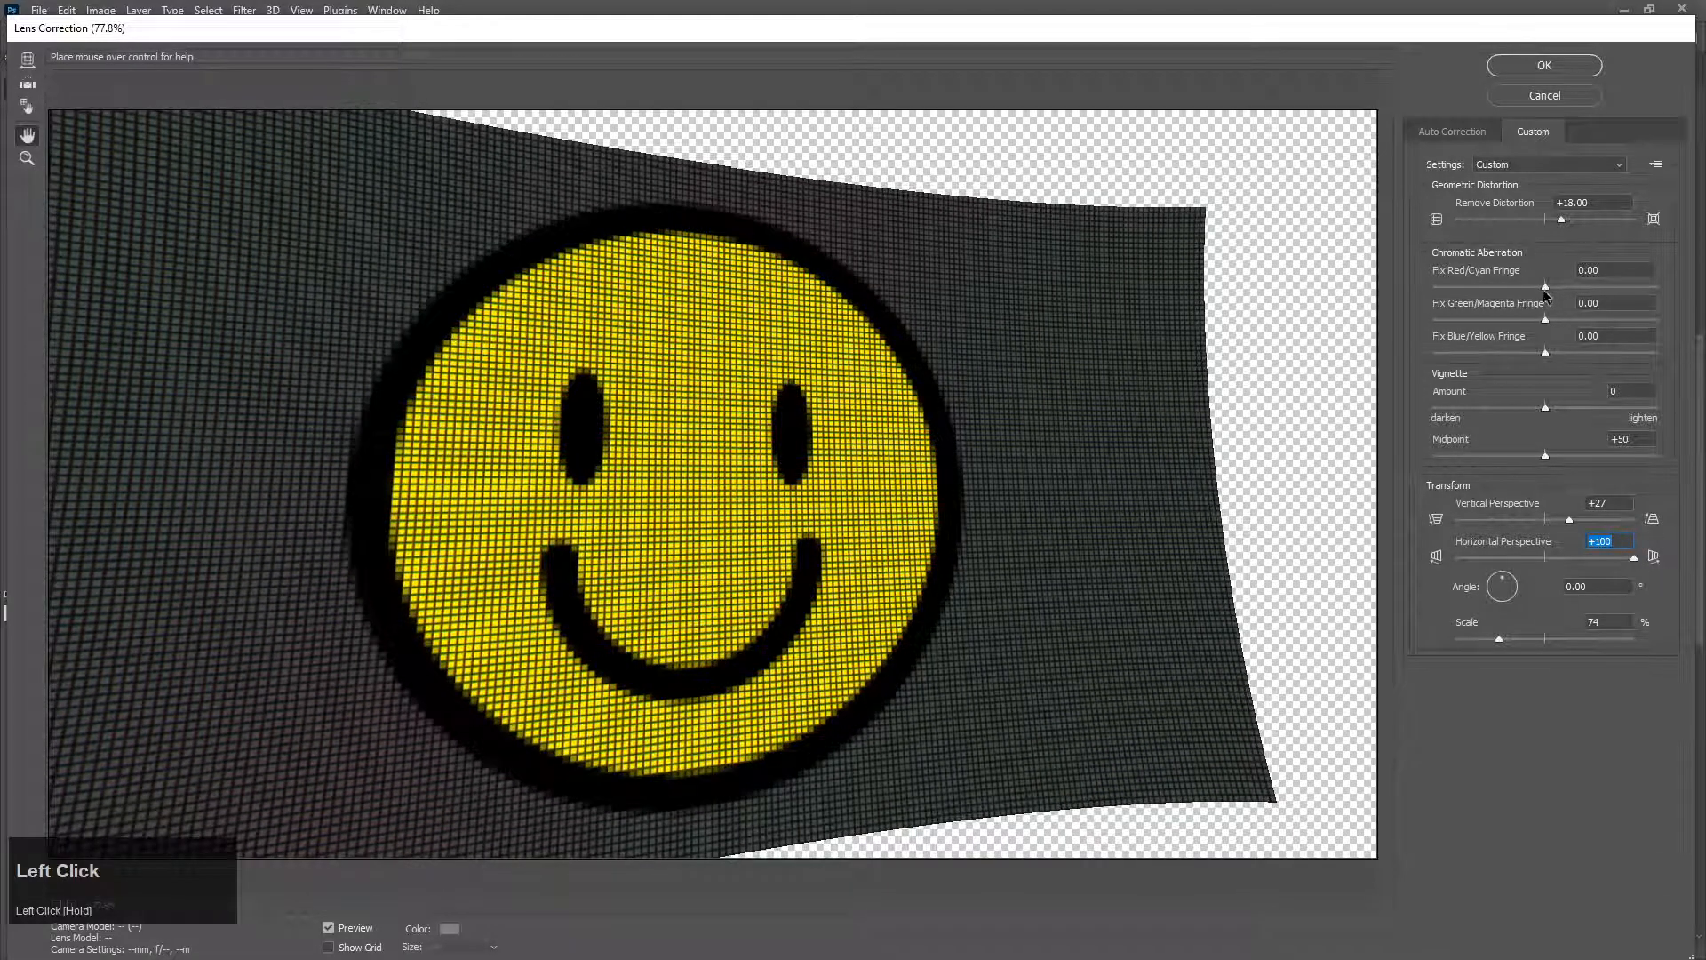
Step: Set the Red/Cyan fringe to +100, Green/Magenta to -92.86 and Blue/Yellow to +59.52, with vignette amount +71 and midpoint +85
drag(1547, 287, 1667, 271)
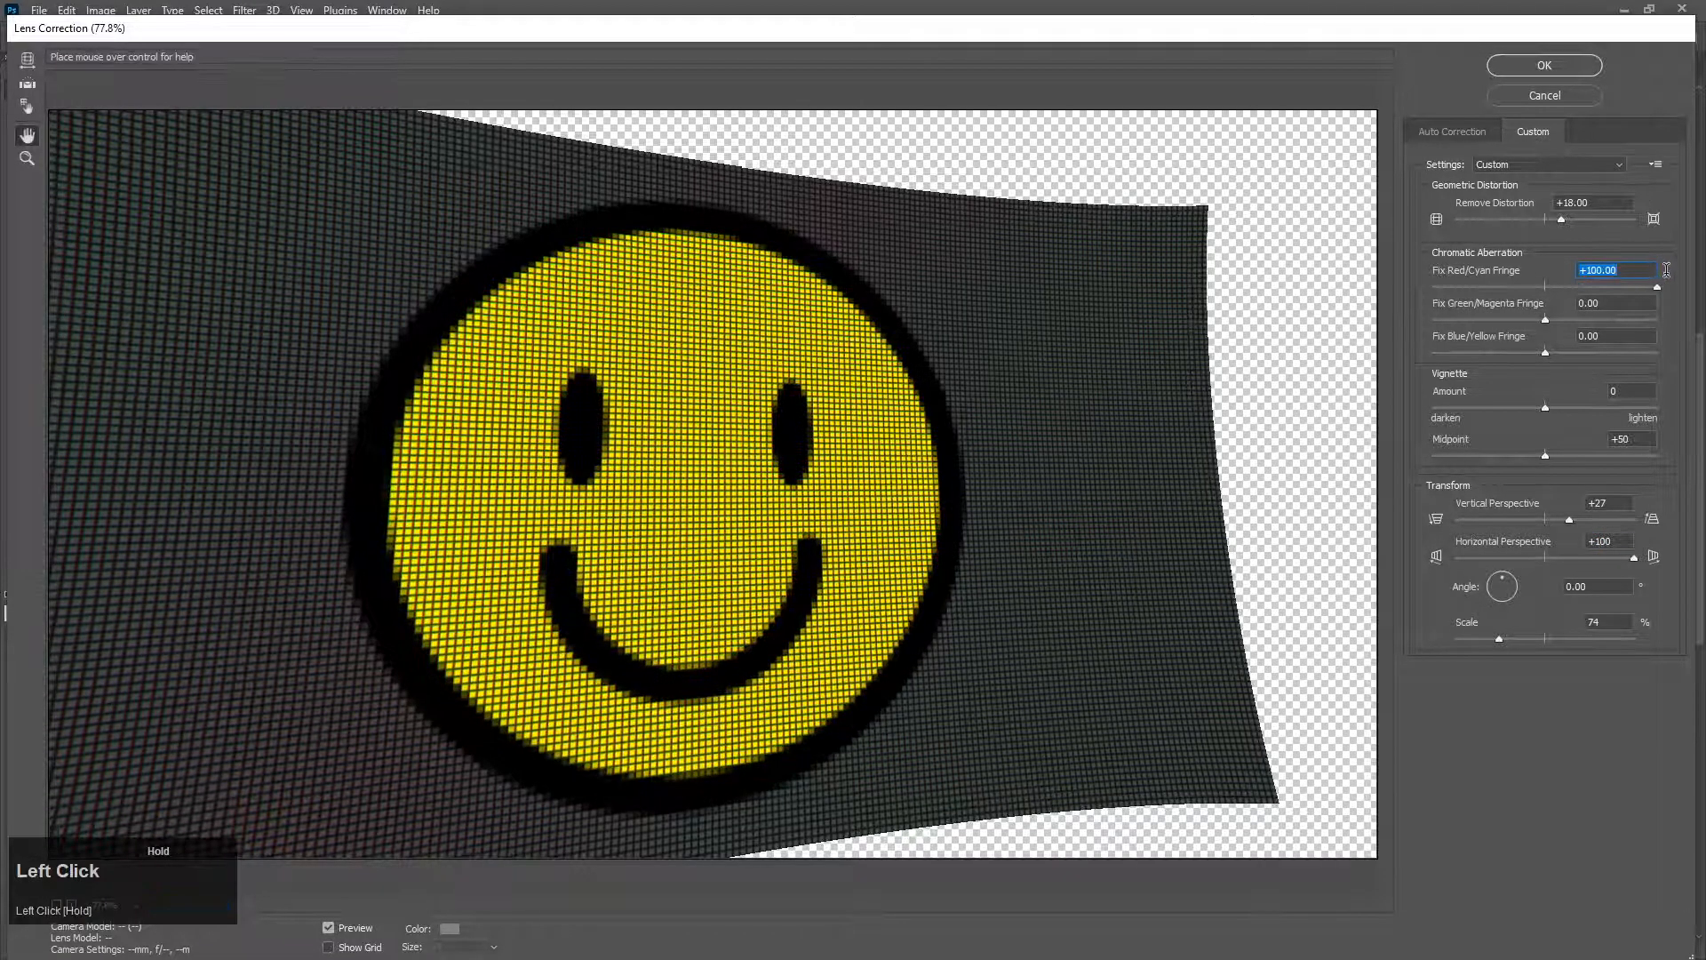
drag(1545, 318, 1440, 322)
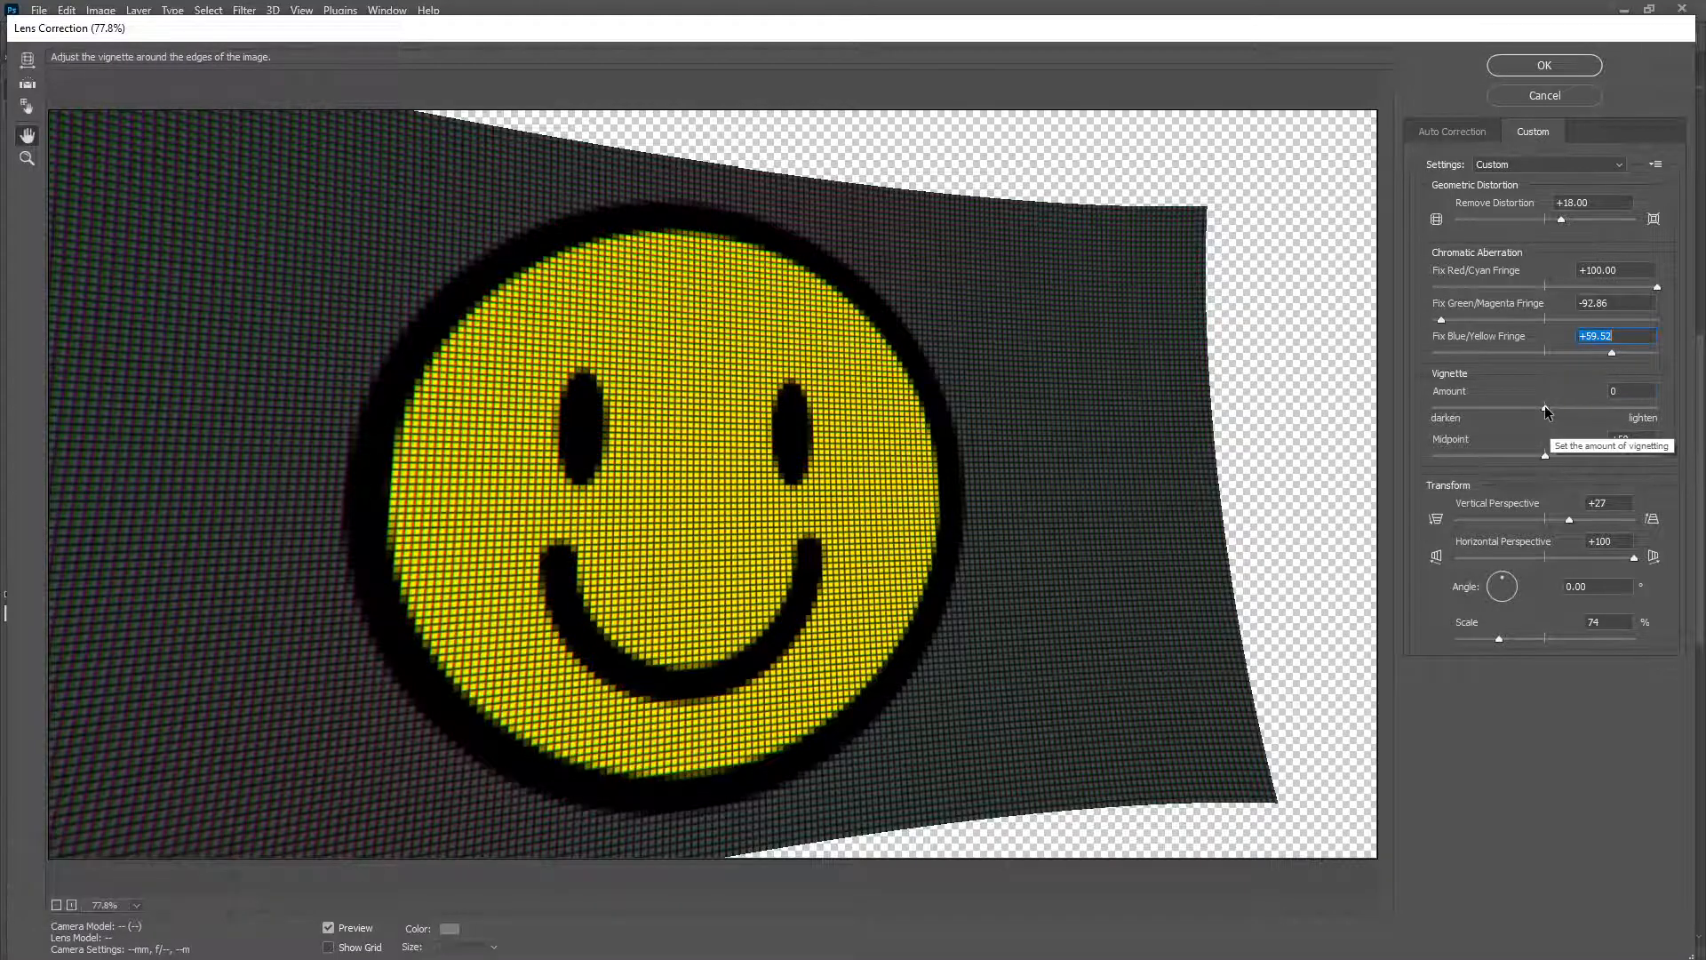
drag(1545, 406, 1624, 401)
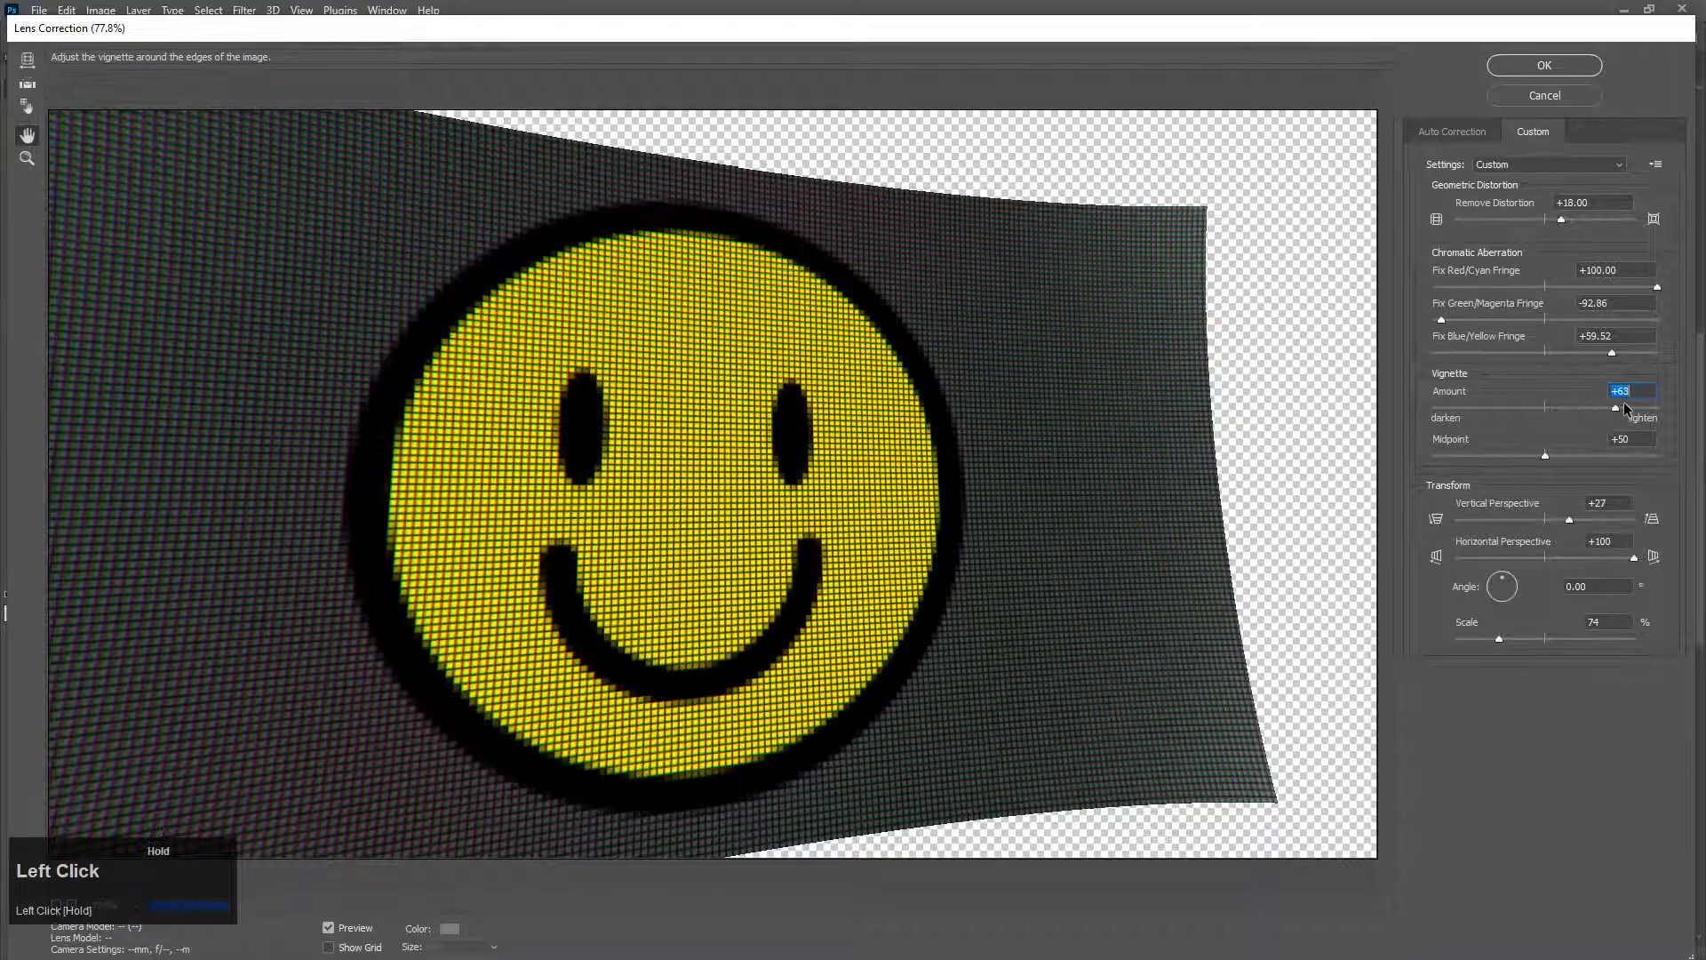
click(1550, 457)
drag(1575, 458, 1645, 457)
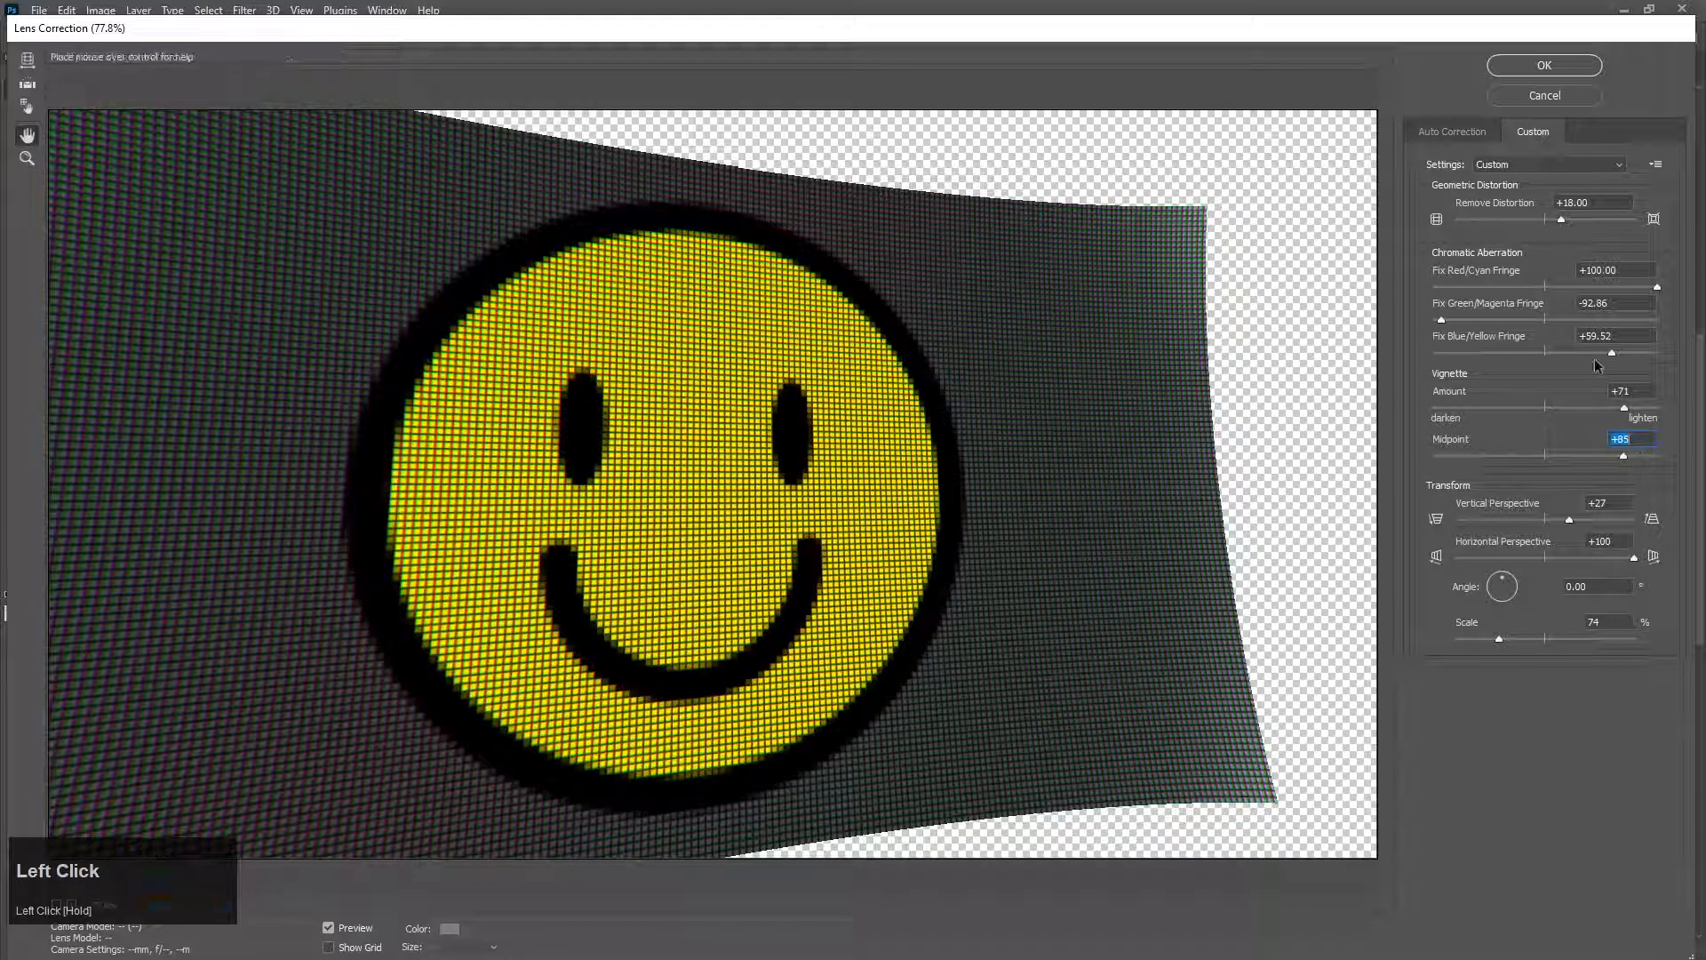
Step: Set the Lens Correction Red/Cyan fringe to -100 and the Blue/Yellow fringe to +100
click(1442, 321)
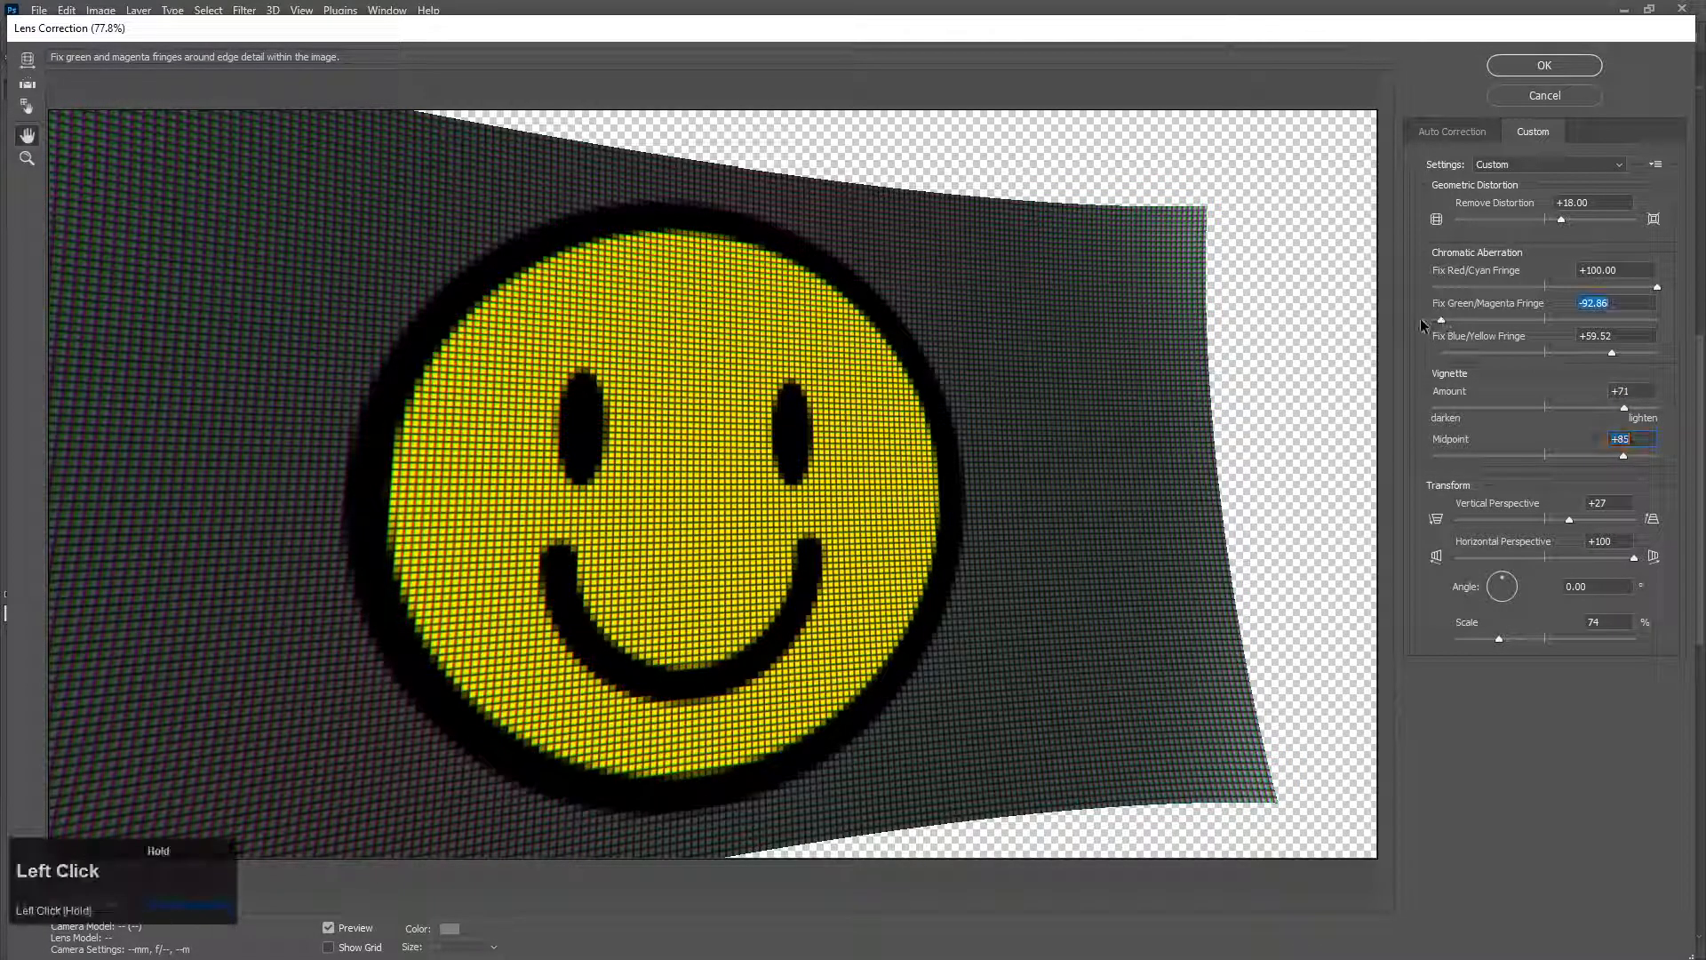
click(1655, 285)
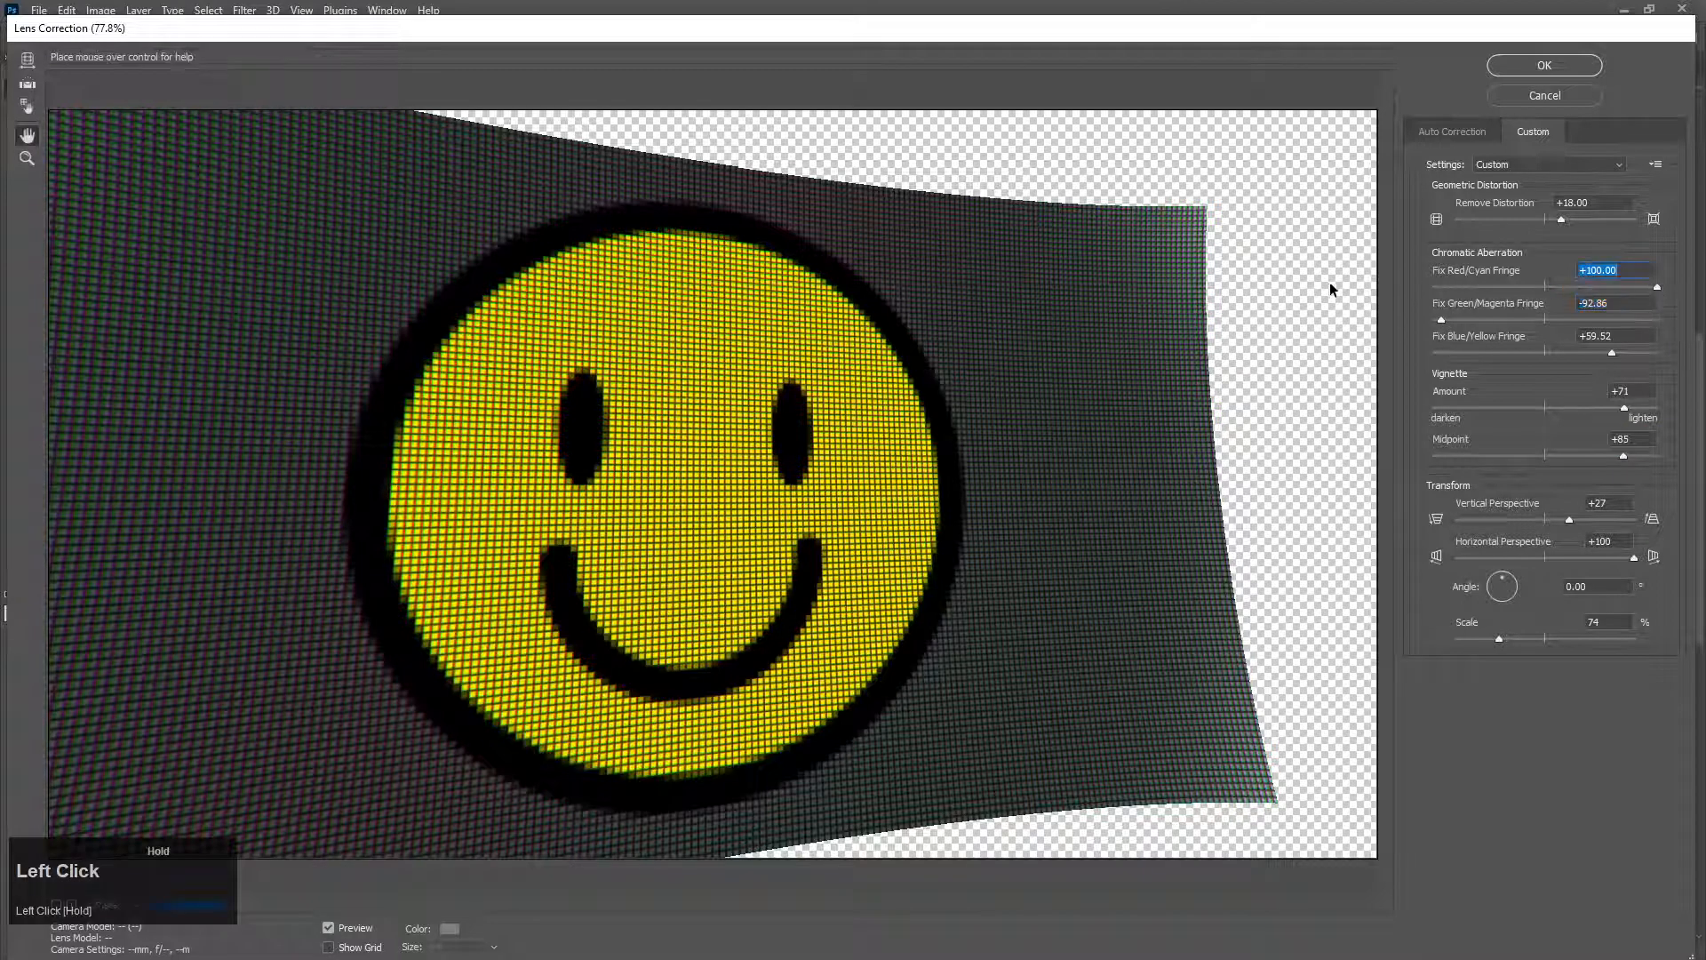
drag(1655, 287, 1397, 293)
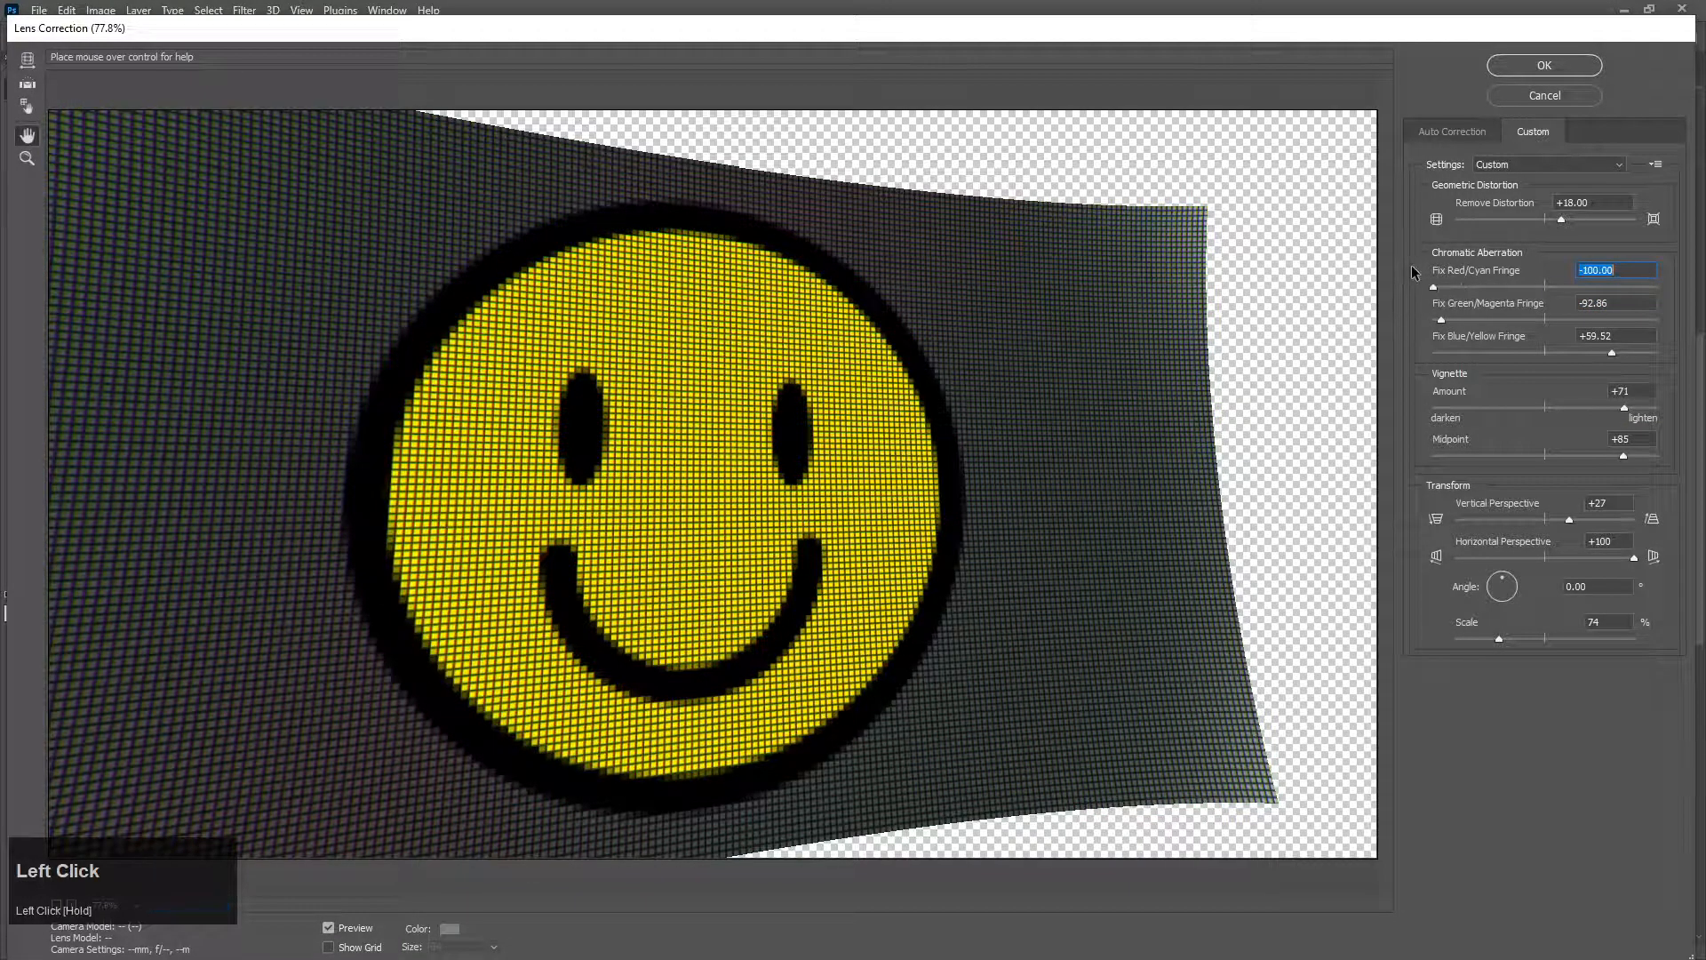
drag(1614, 354, 1445, 354)
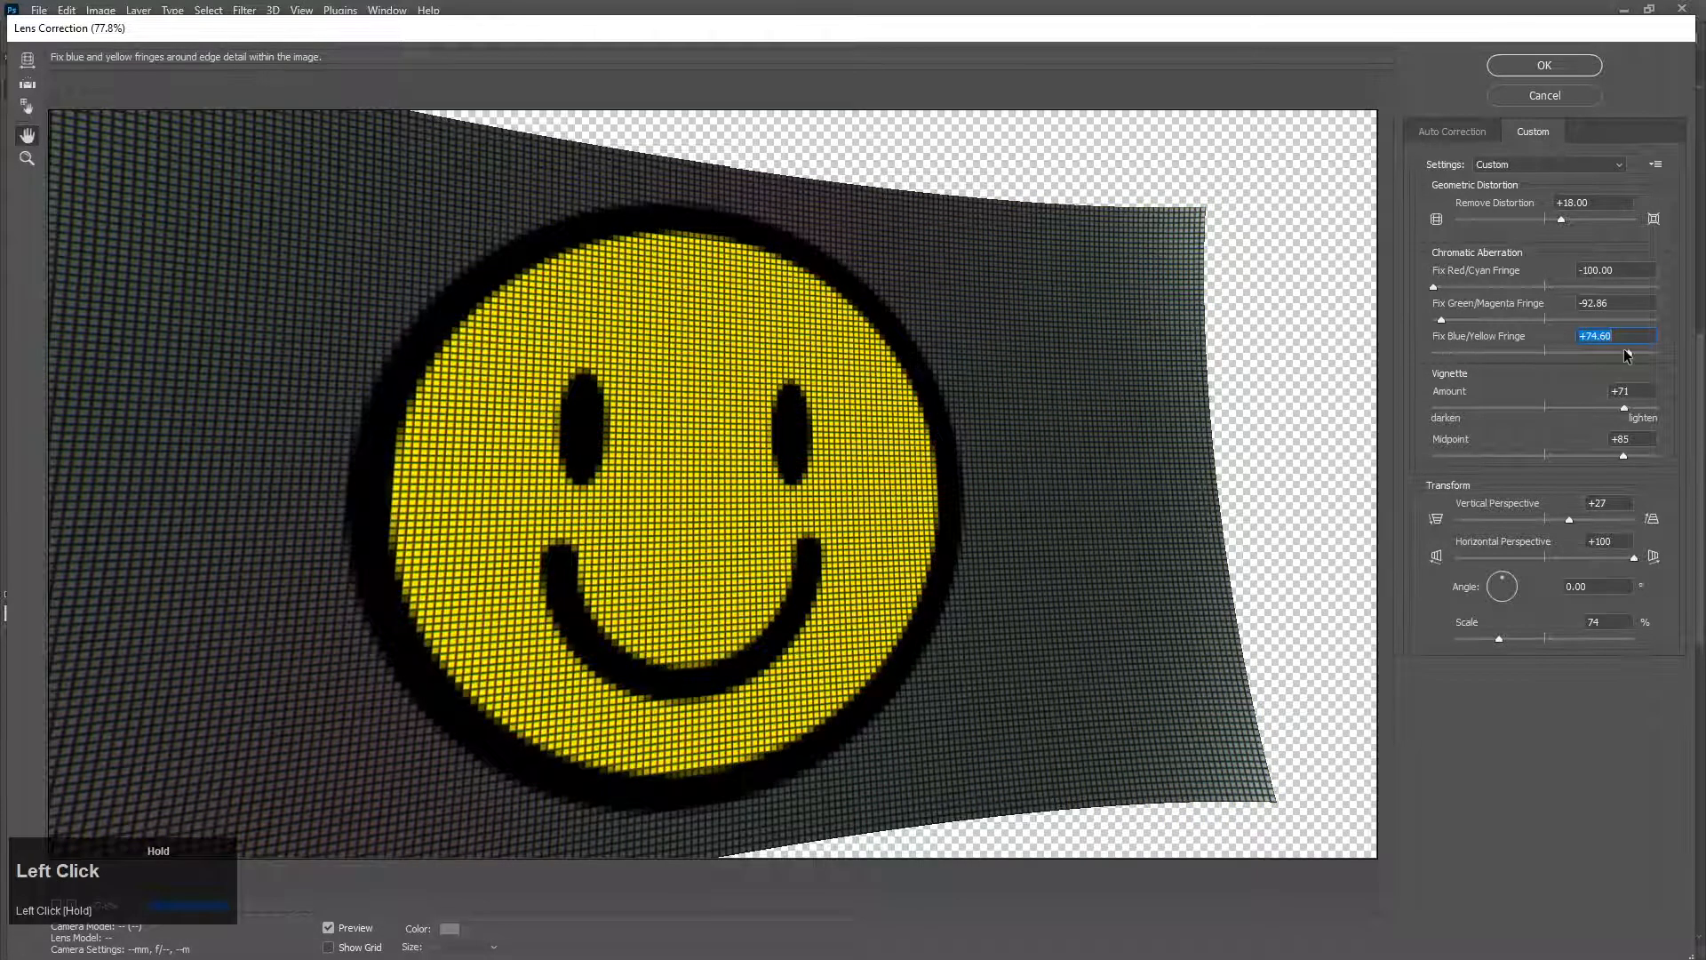
mouse_move(1627, 356)
mouse_down()
mouse_move(1616, 366)
mouse_move(1658, 353)
mouse_up()
drag(1433, 286, 1435, 287)
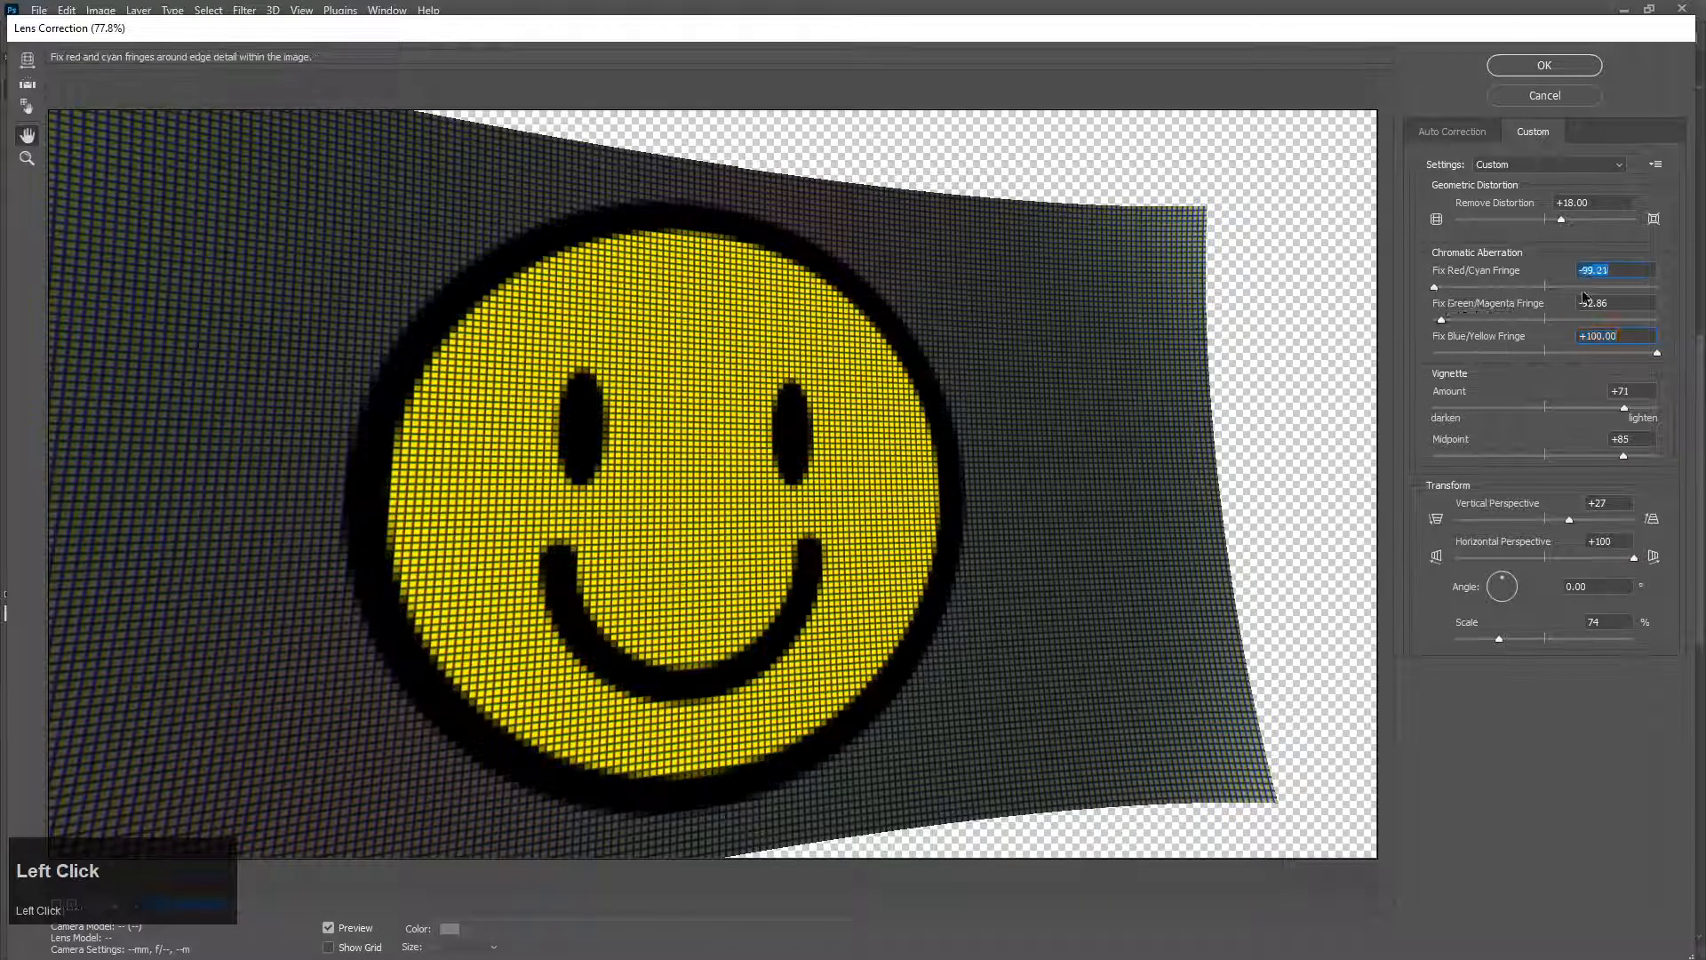
drag(1649, 288, 1704, 297)
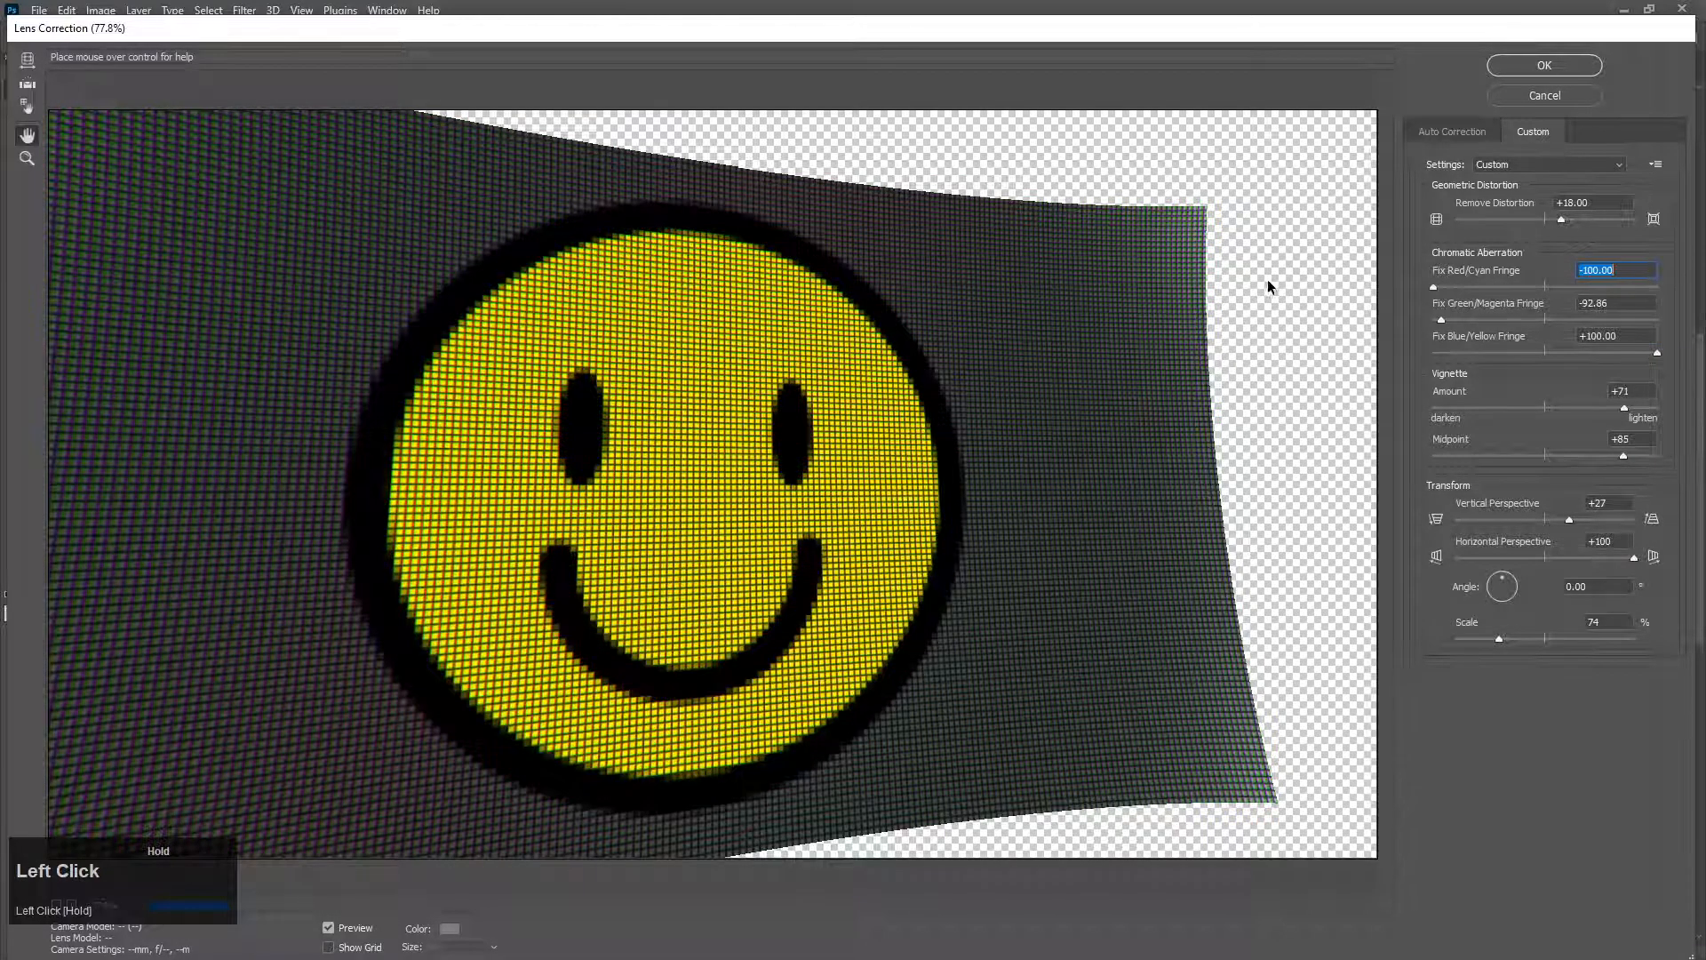
drag(1269, 287, 1159, 277)
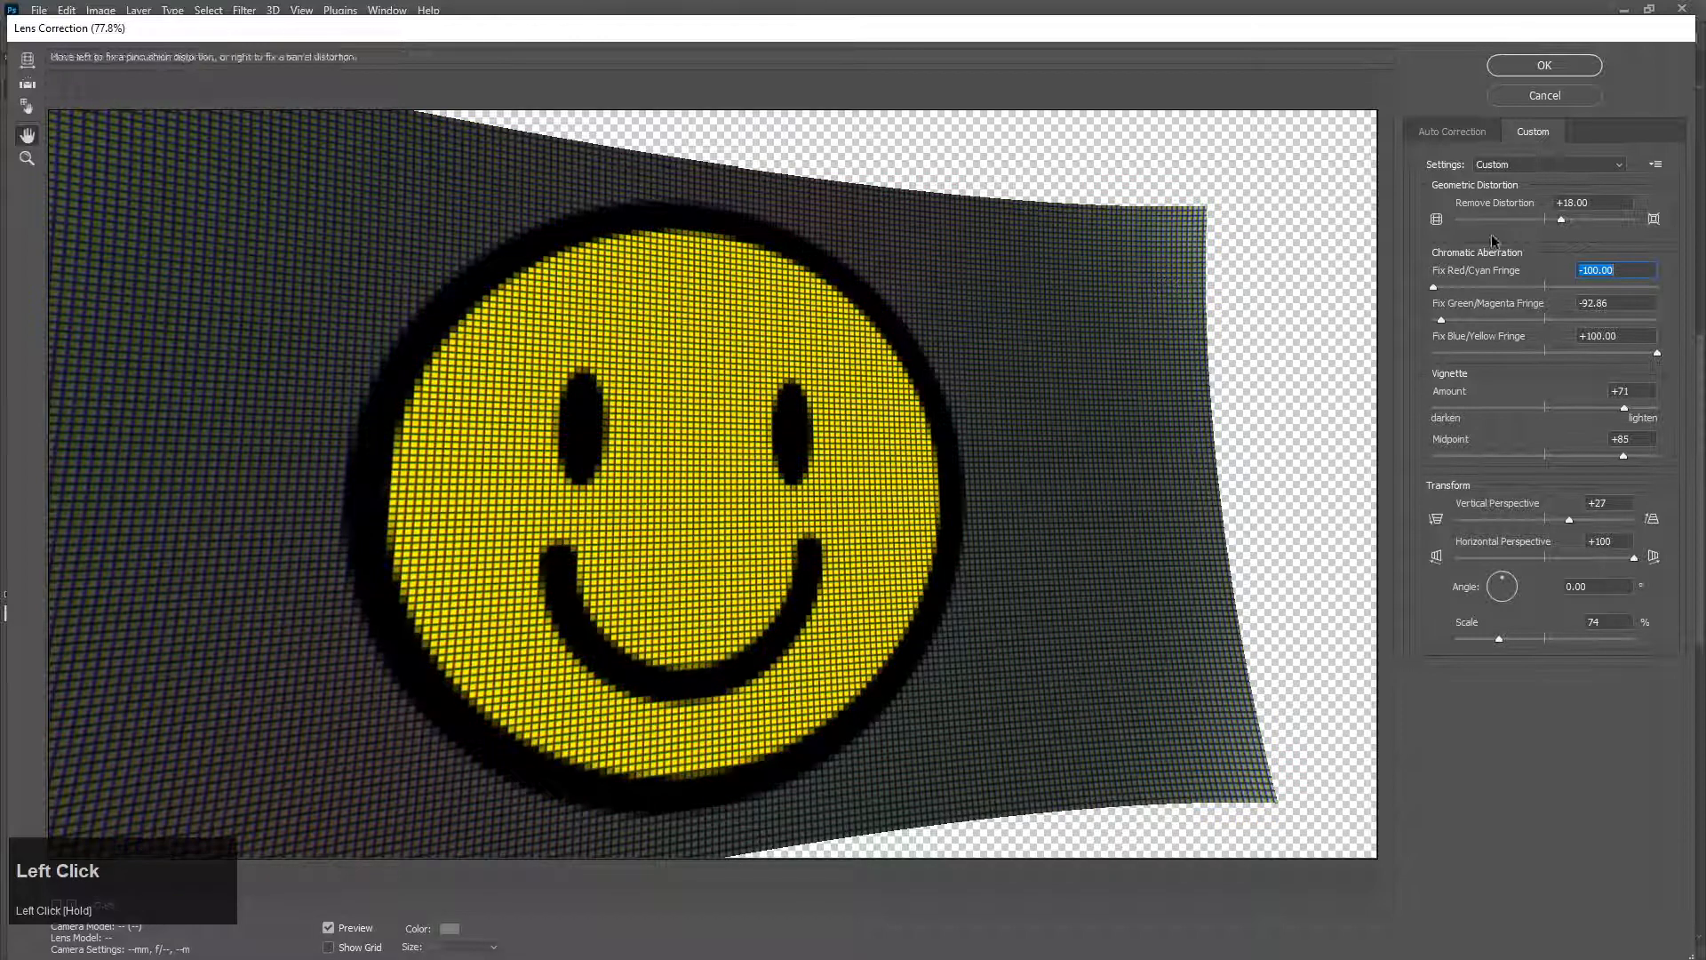
Step: Try both extremes of the Green/Magenta fringe, set it to +3.97 and apply the Lens Correction
drag(1441, 320, 1640, 320)
drag(1169, 308, 1352, 313)
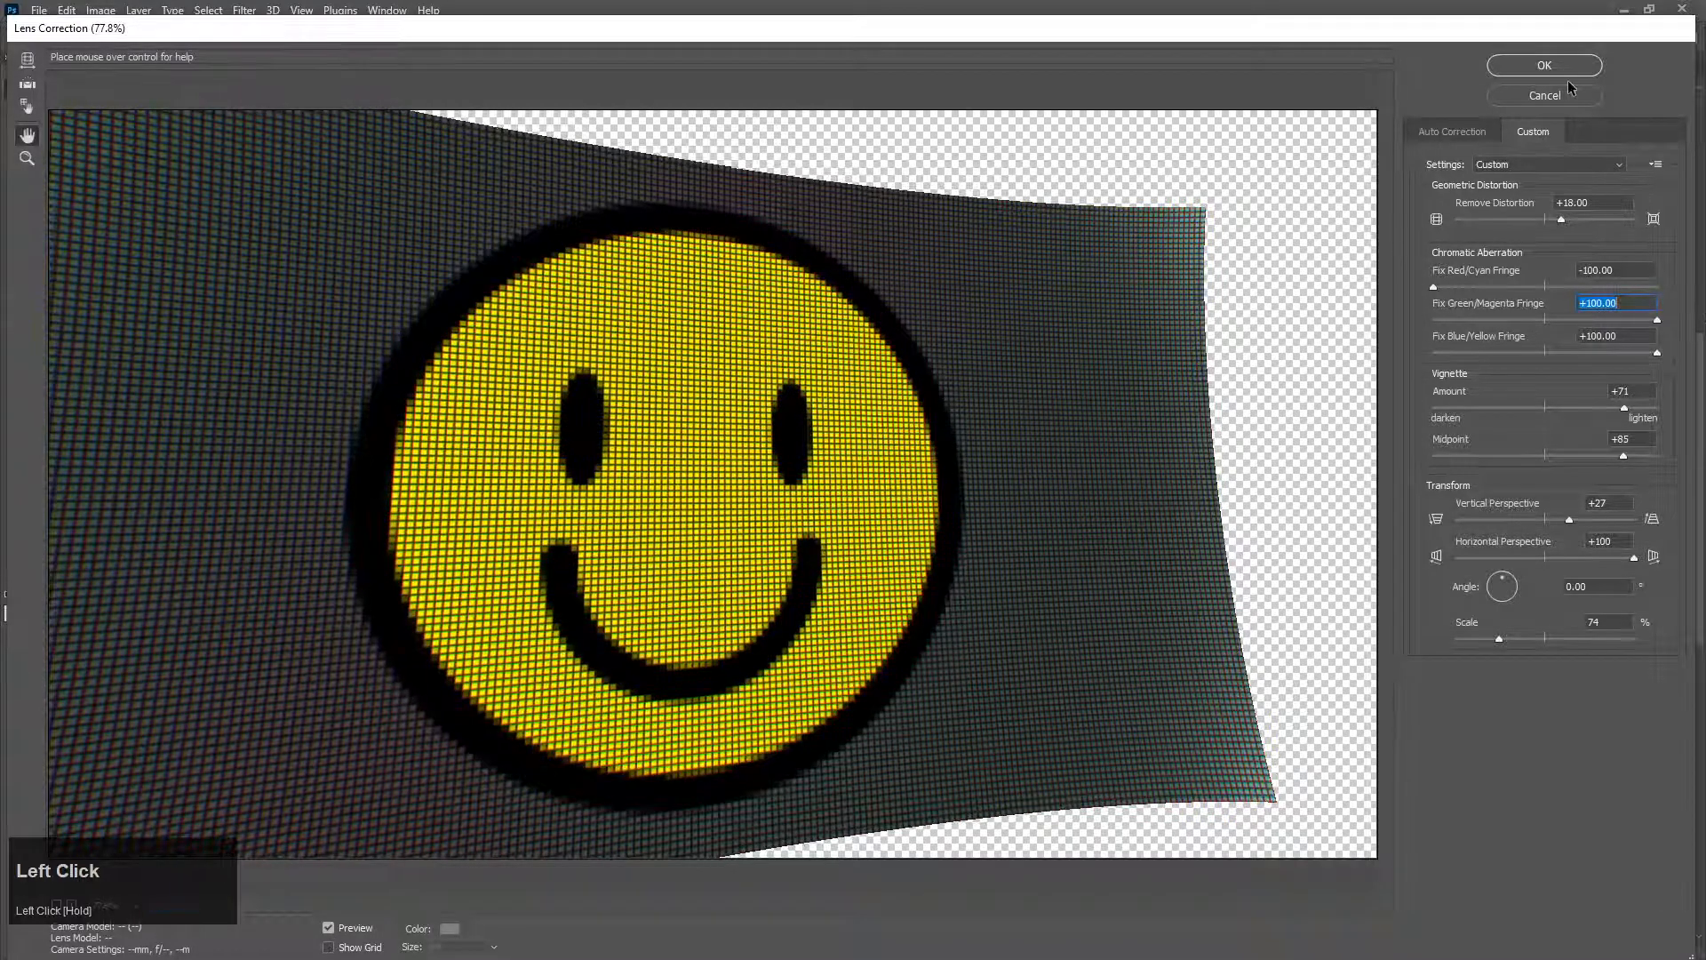
drag(1656, 321, 1417, 315)
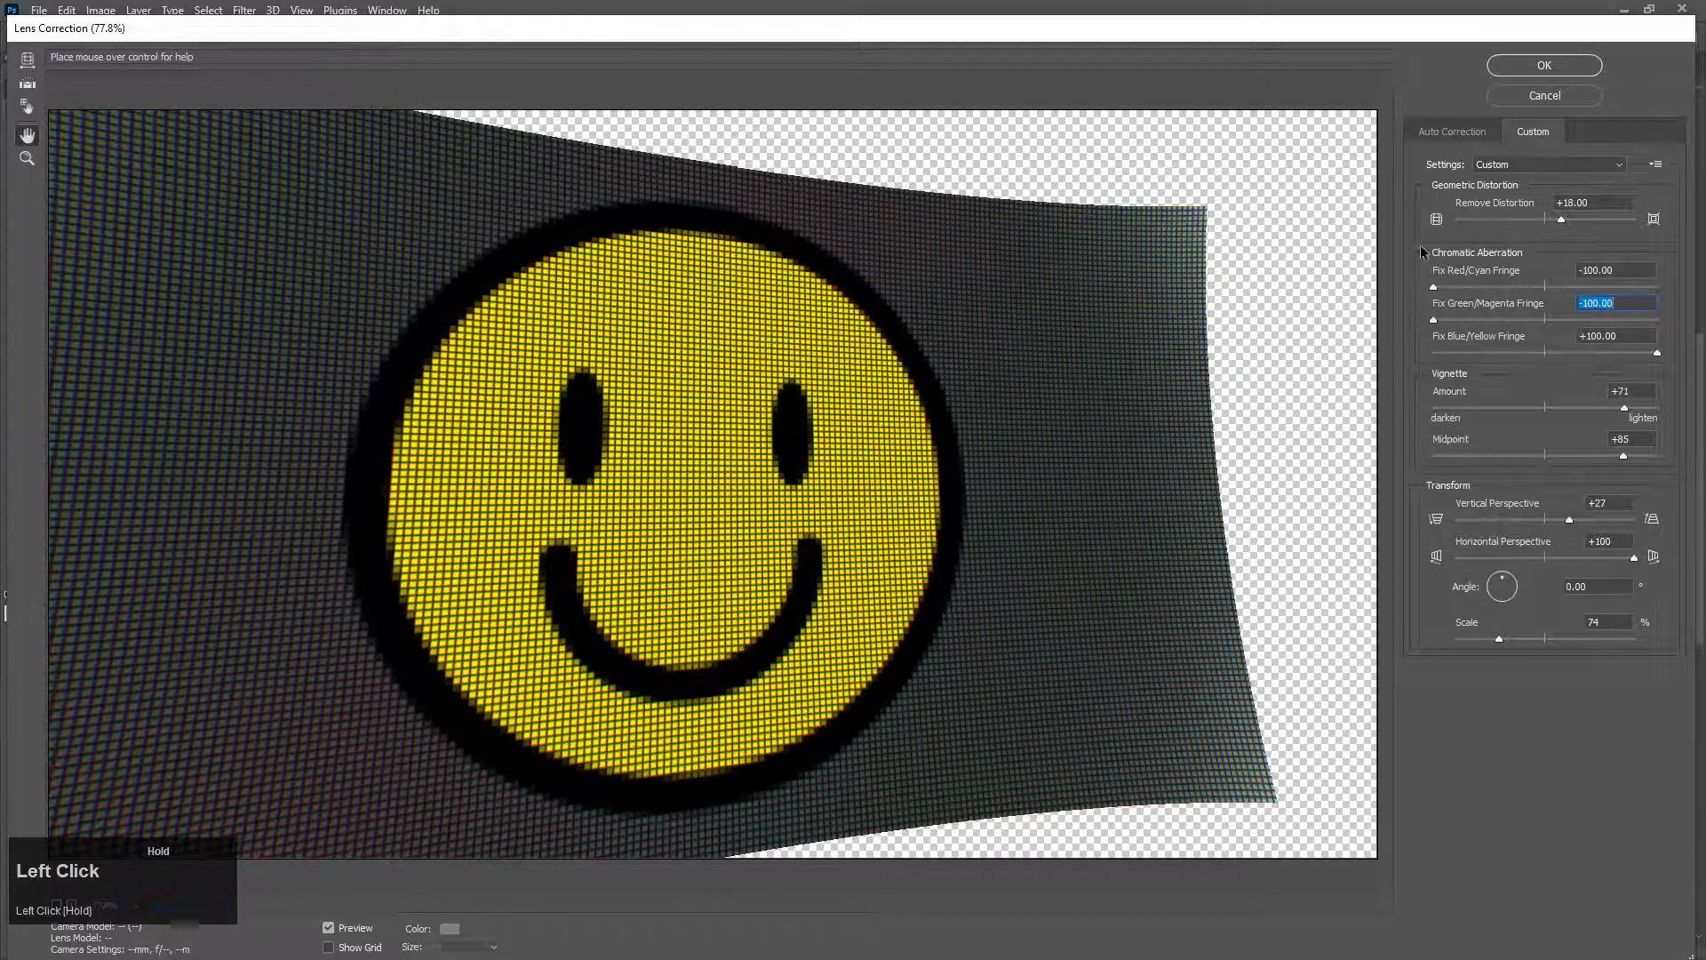
drag(1520, 65, 1523, 85)
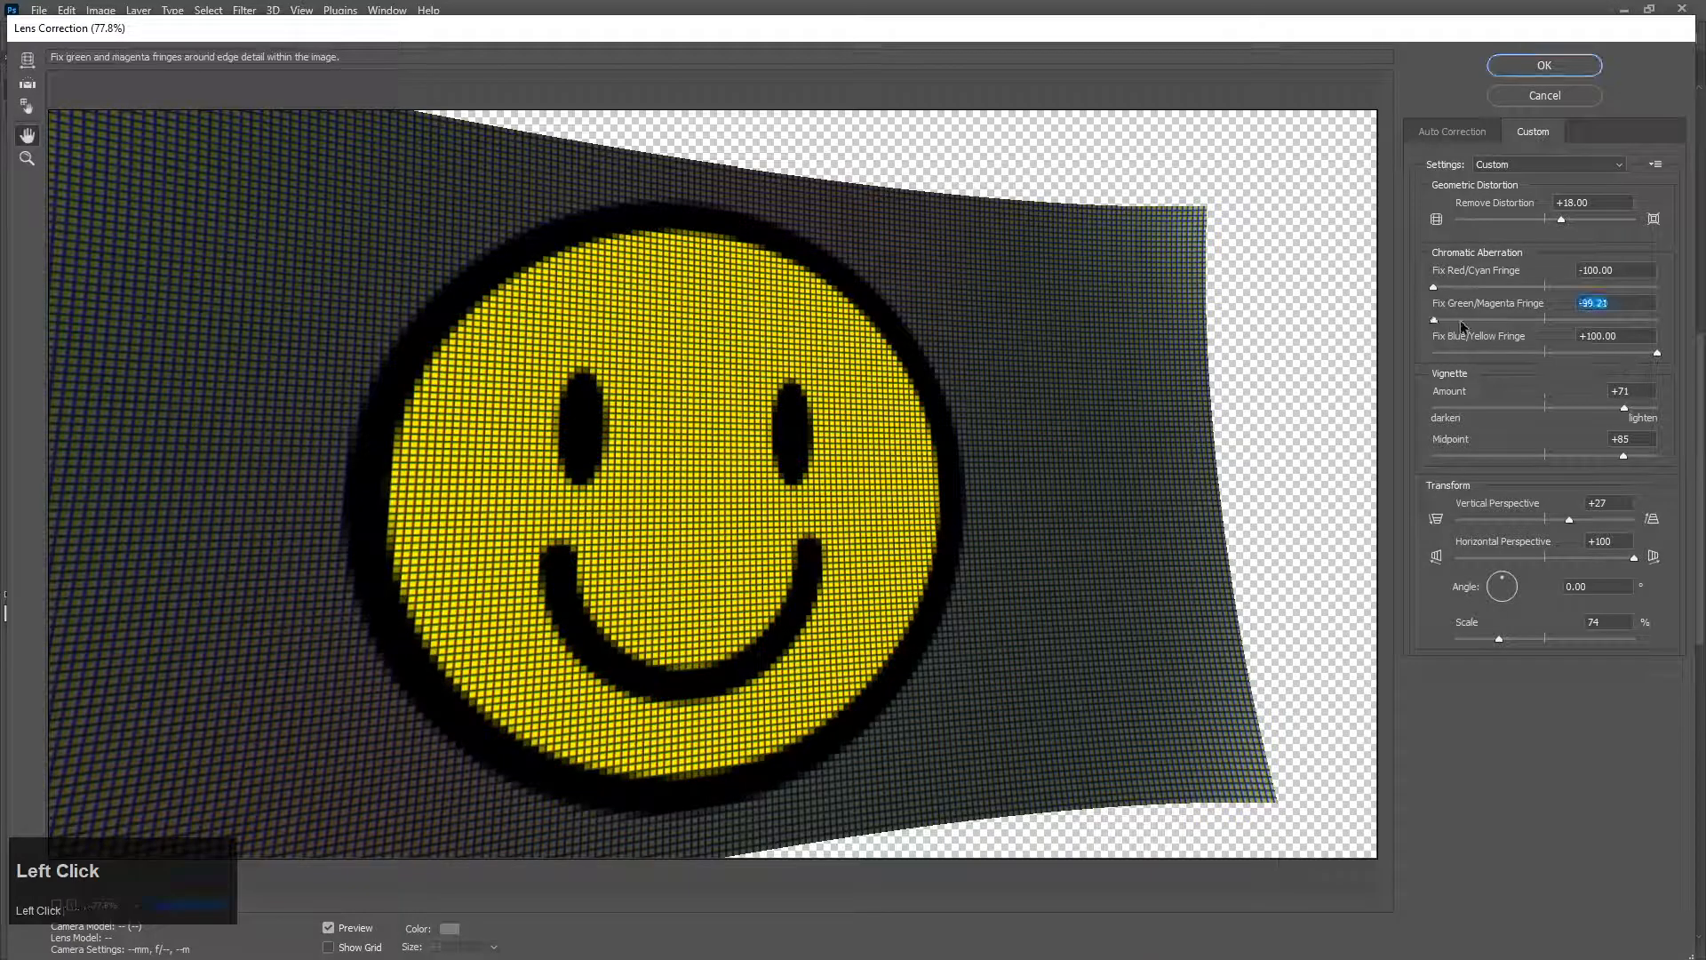
drag(1550, 322, 1550, 320)
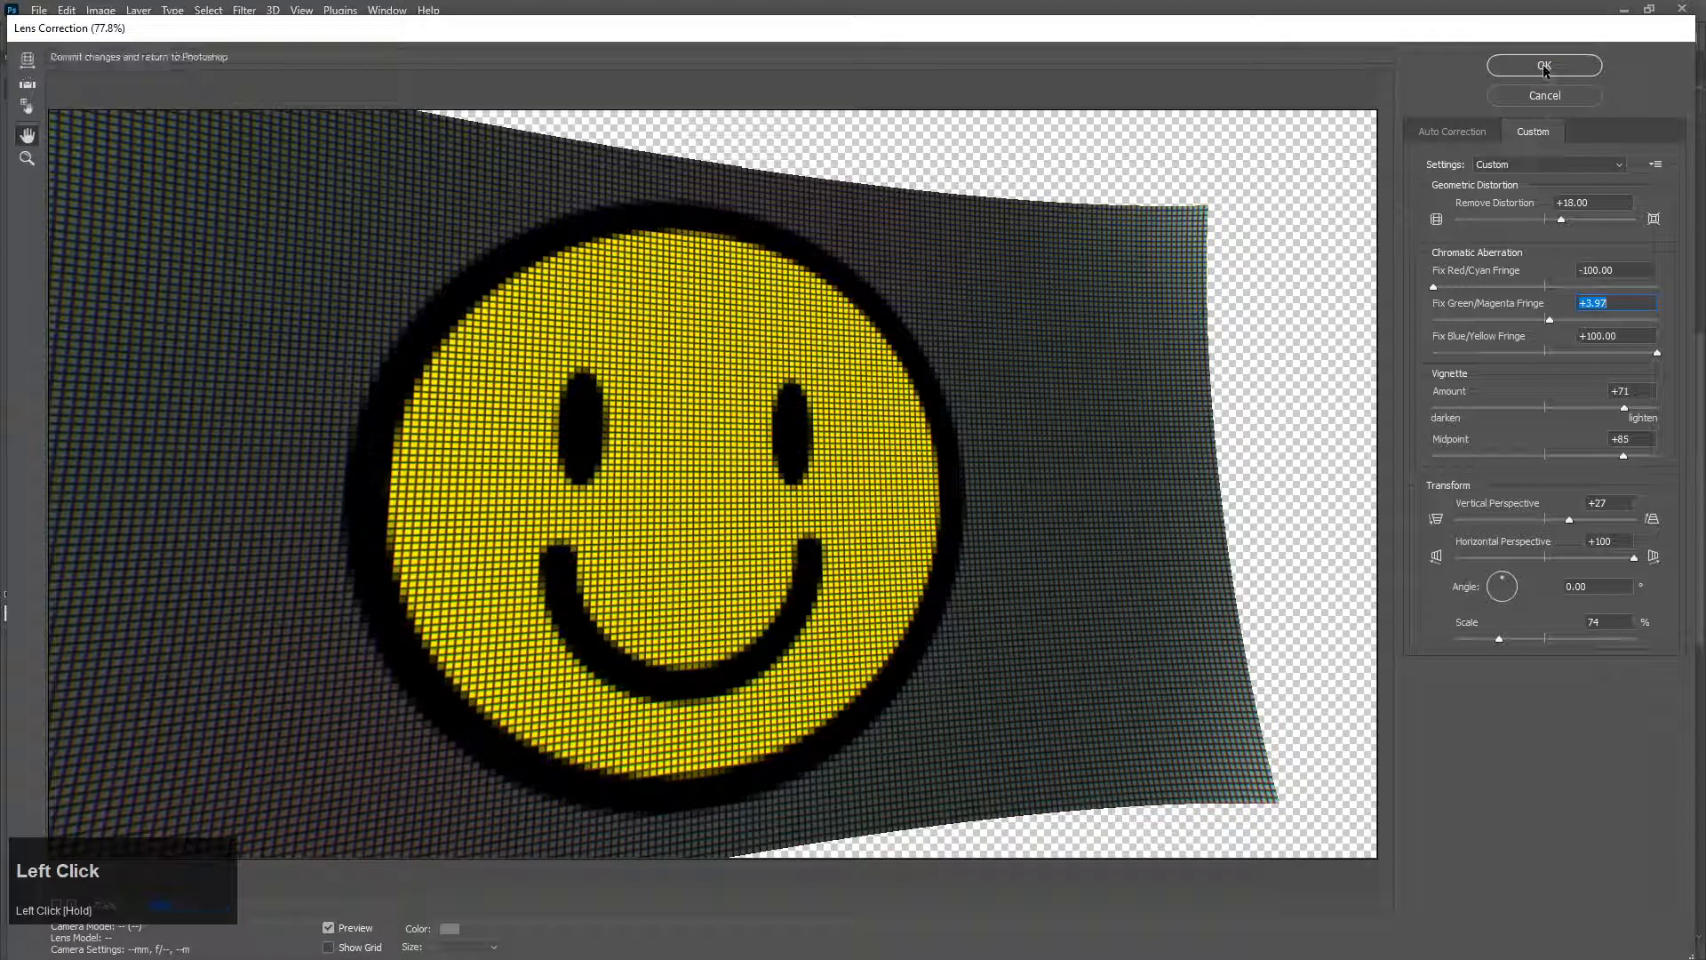
click(1544, 64)
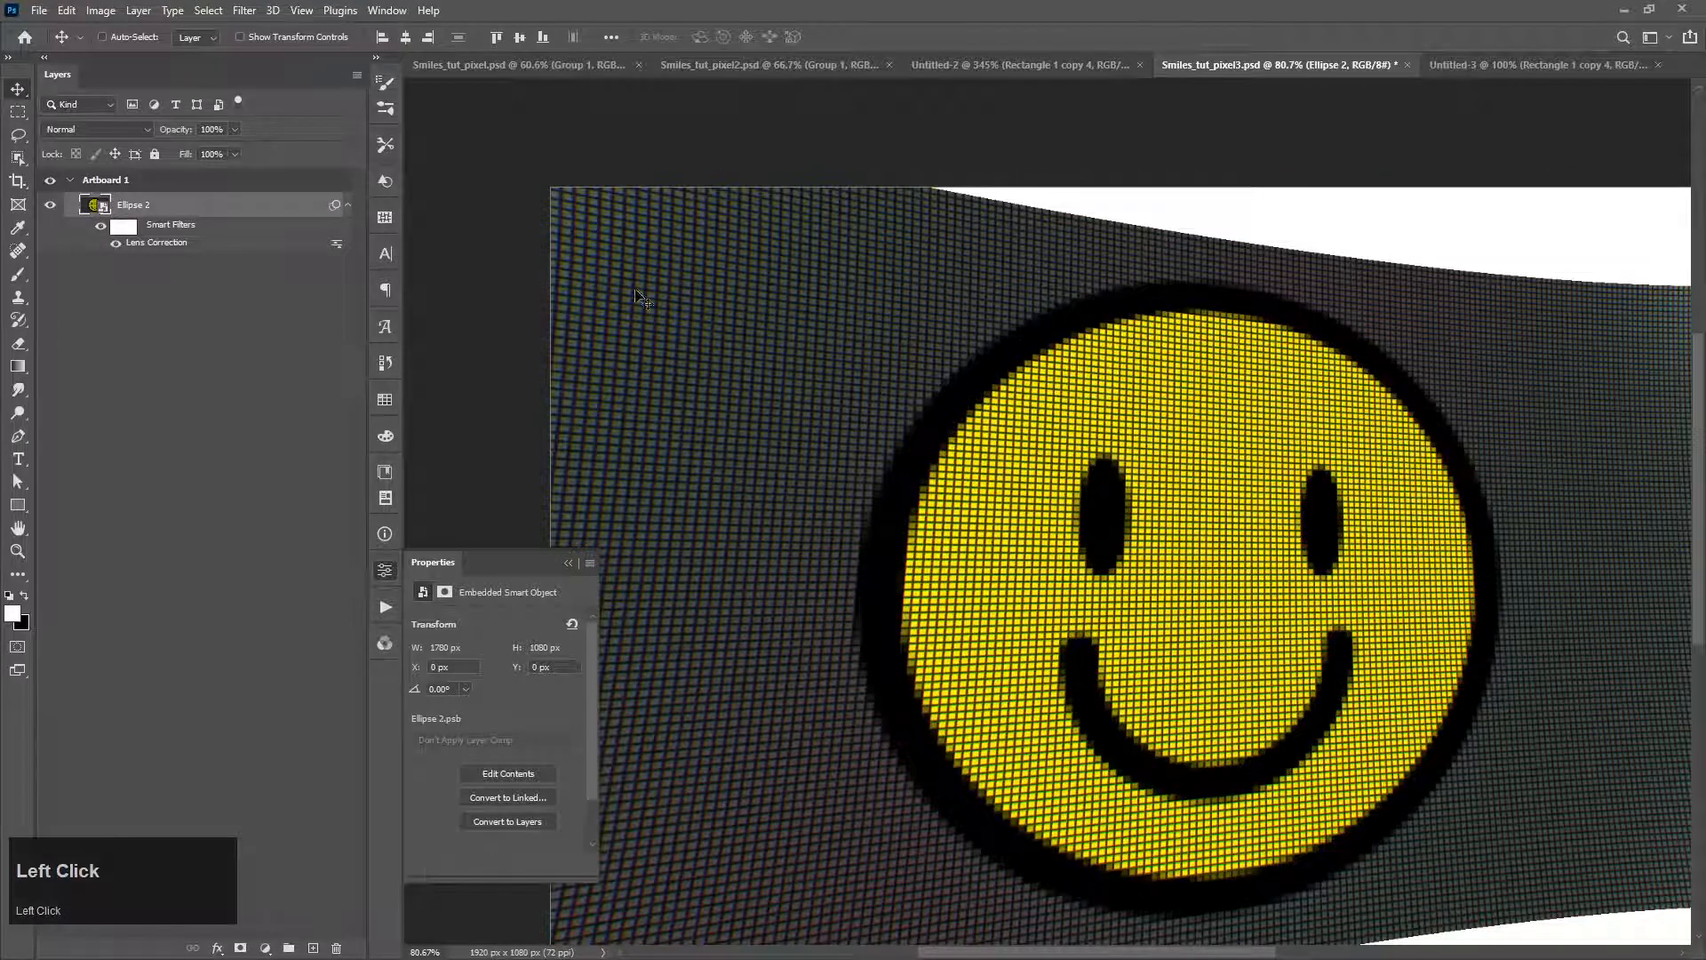
Step: Scale the Ellipse 2 smart object up from its centre to about 140% so it fills the artboard
scroll(887, 354, down, 3)
key(ctrl+t)
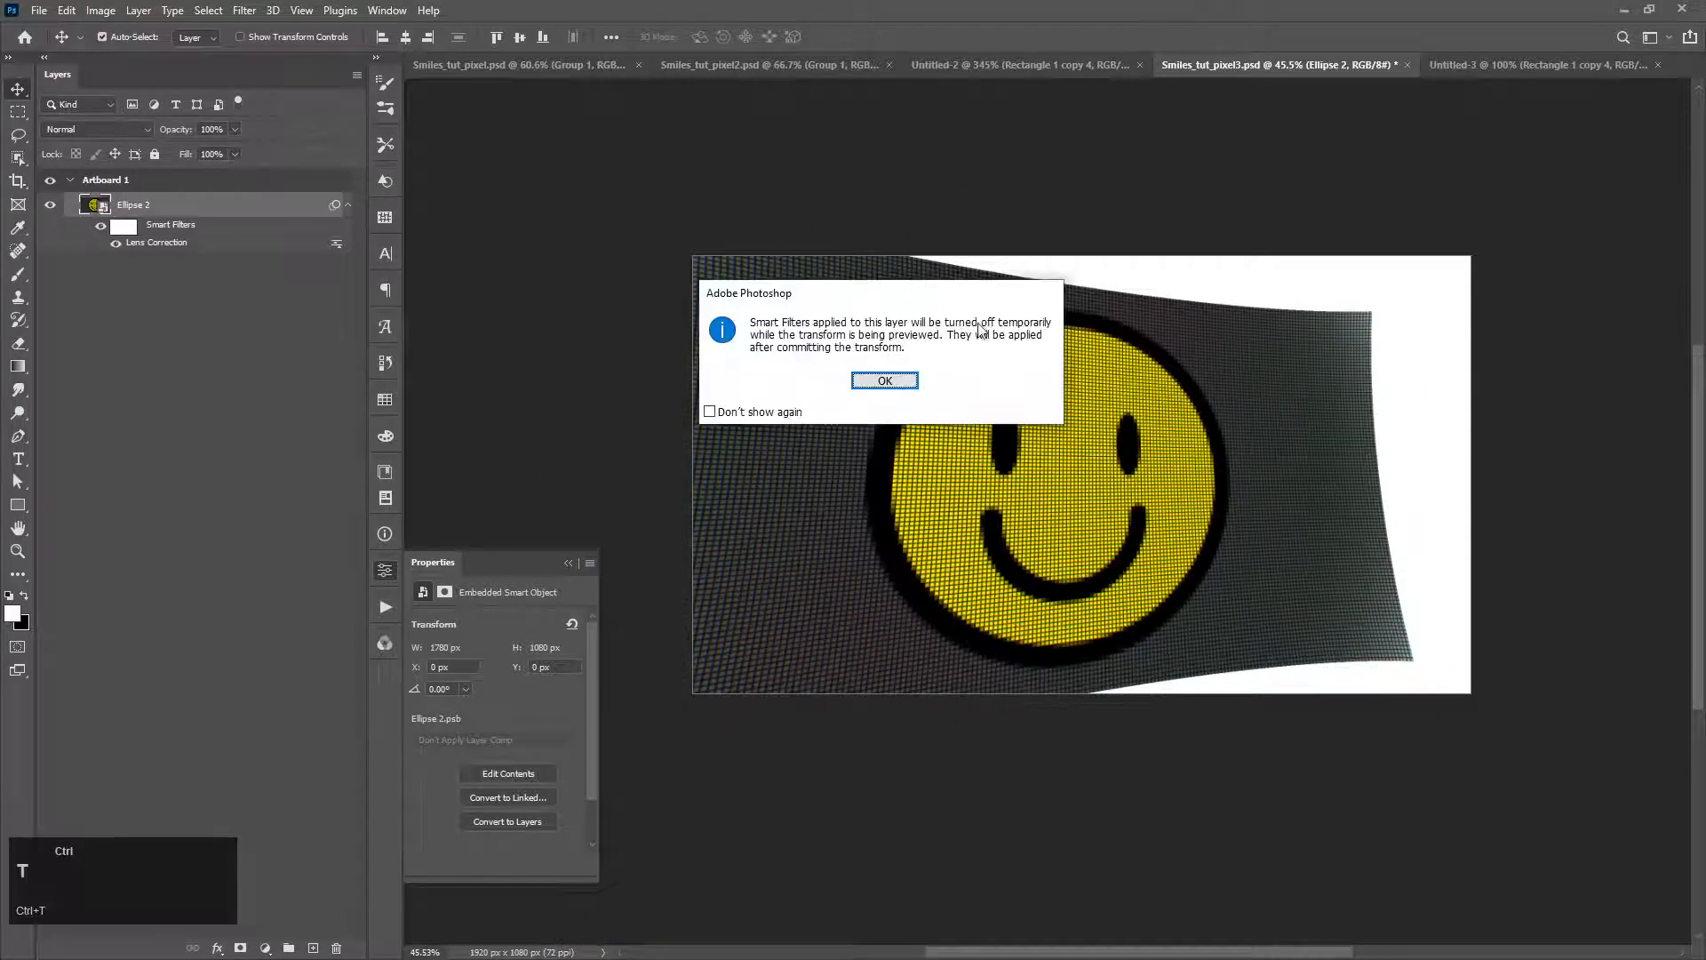
click(886, 380)
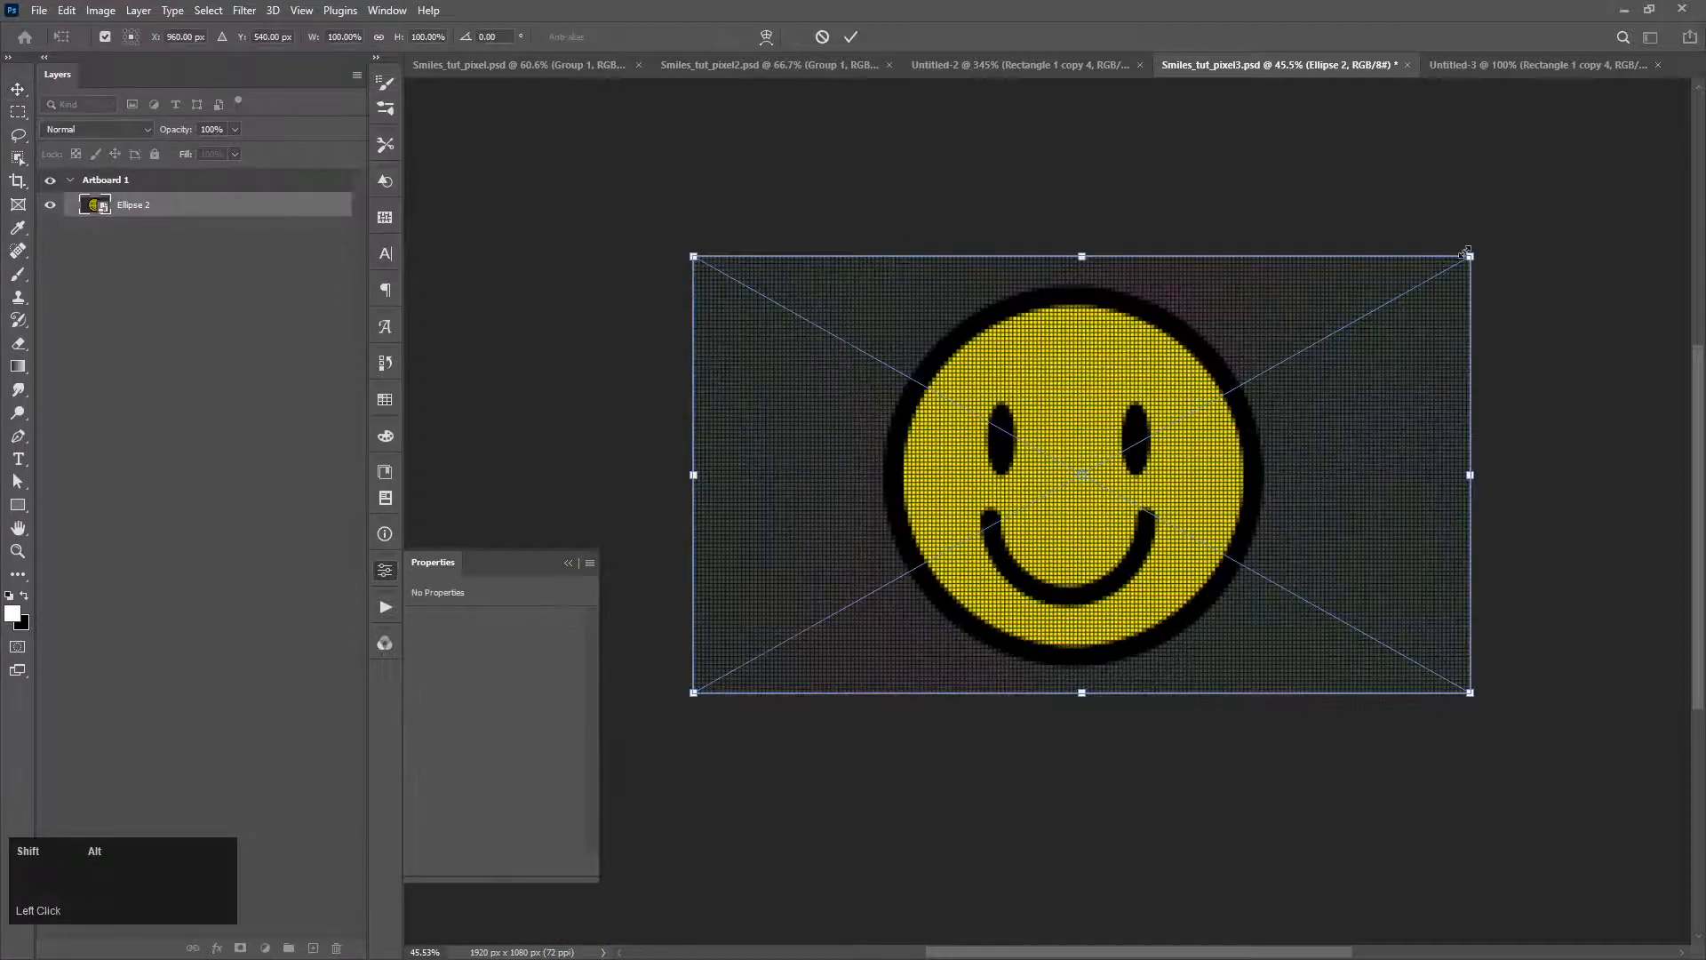
drag(1467, 252, 1605, 138)
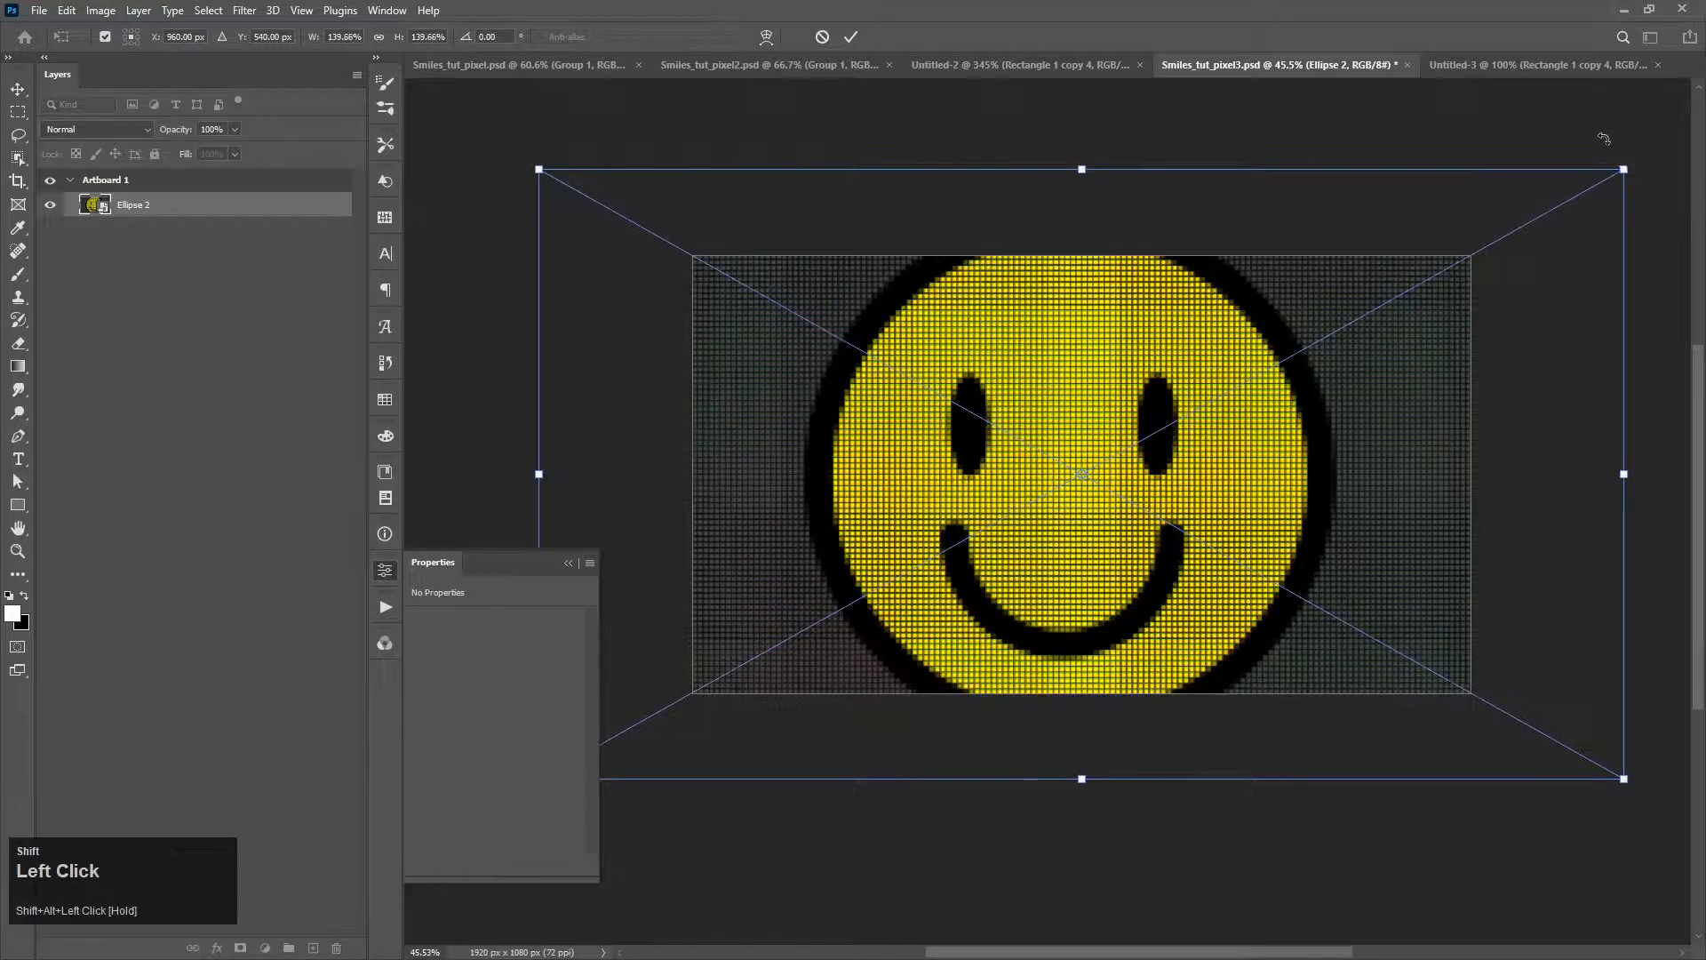
key(Return)
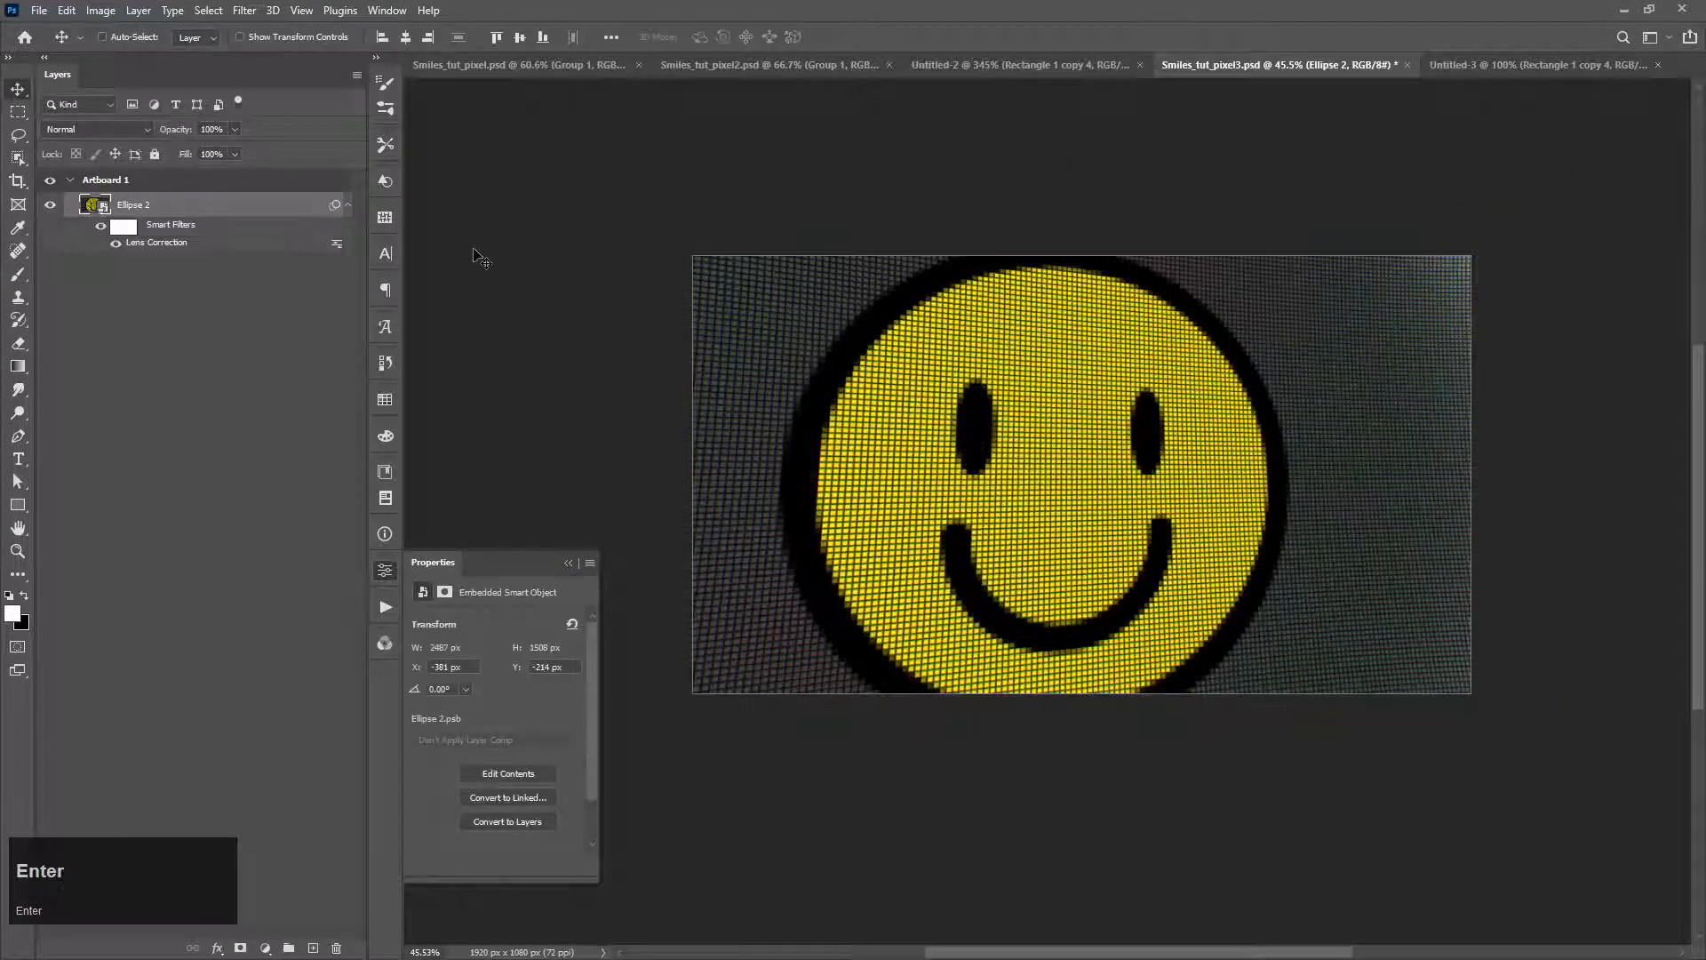
Step: Start a Tilt-Shift blur on Ellipse 2 with Light Bokeh at 87% and Bokeh Color at 0%
click(245, 11)
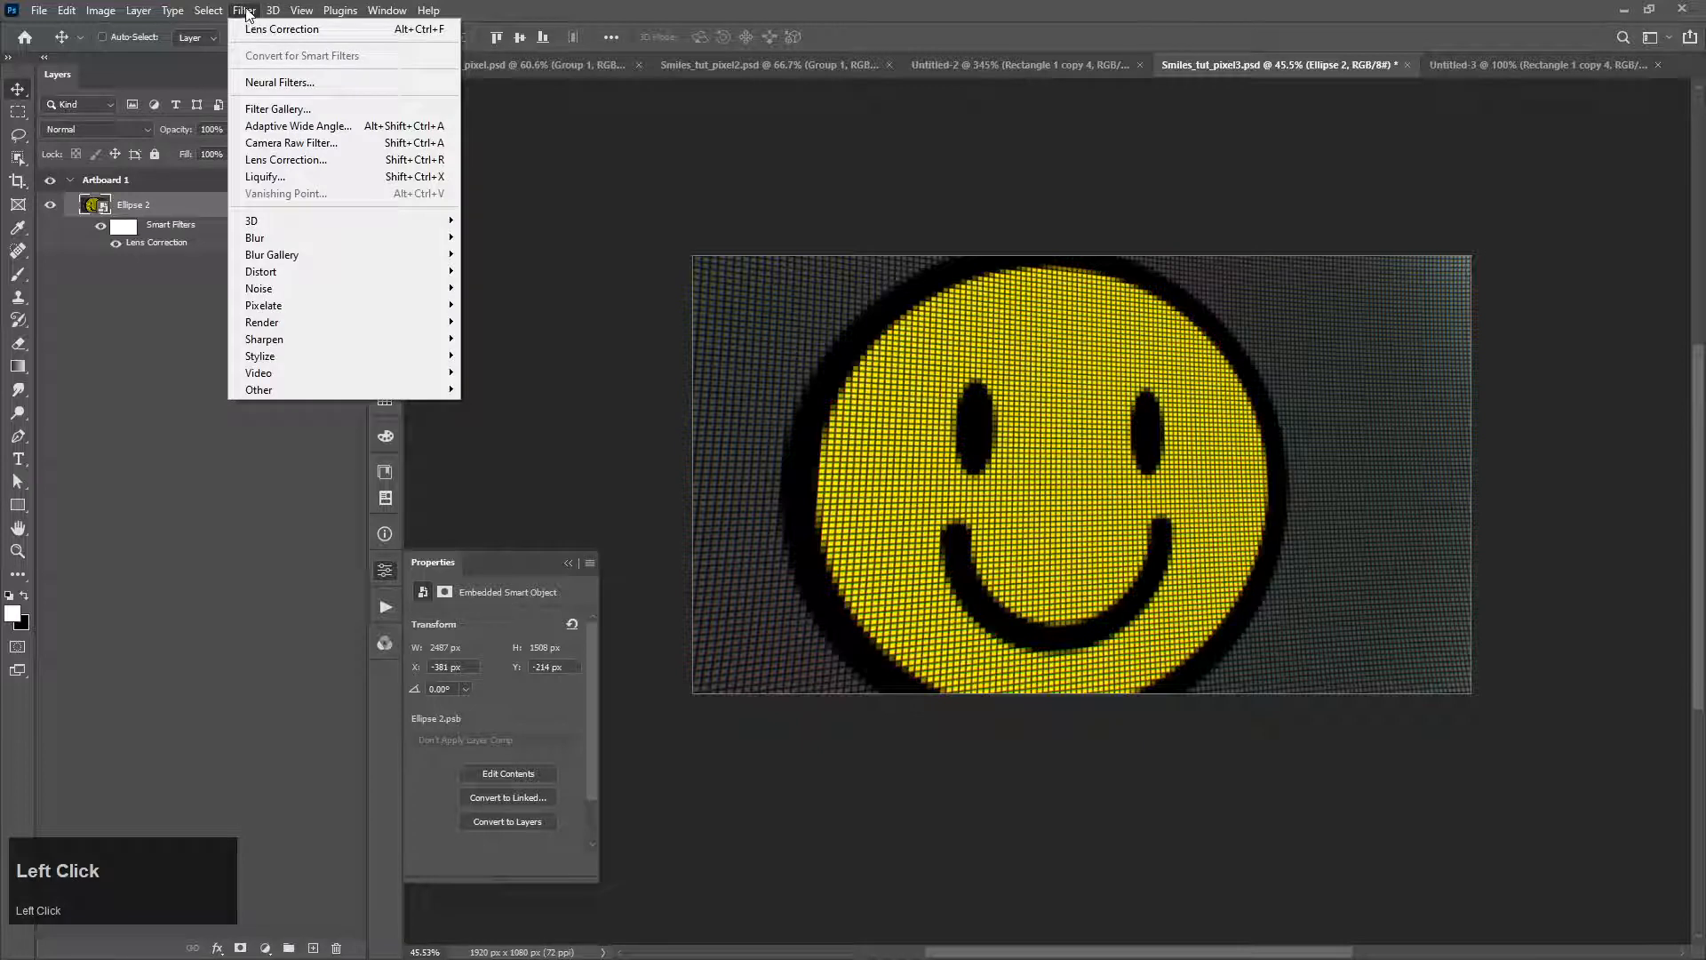
mouse_move(290, 255)
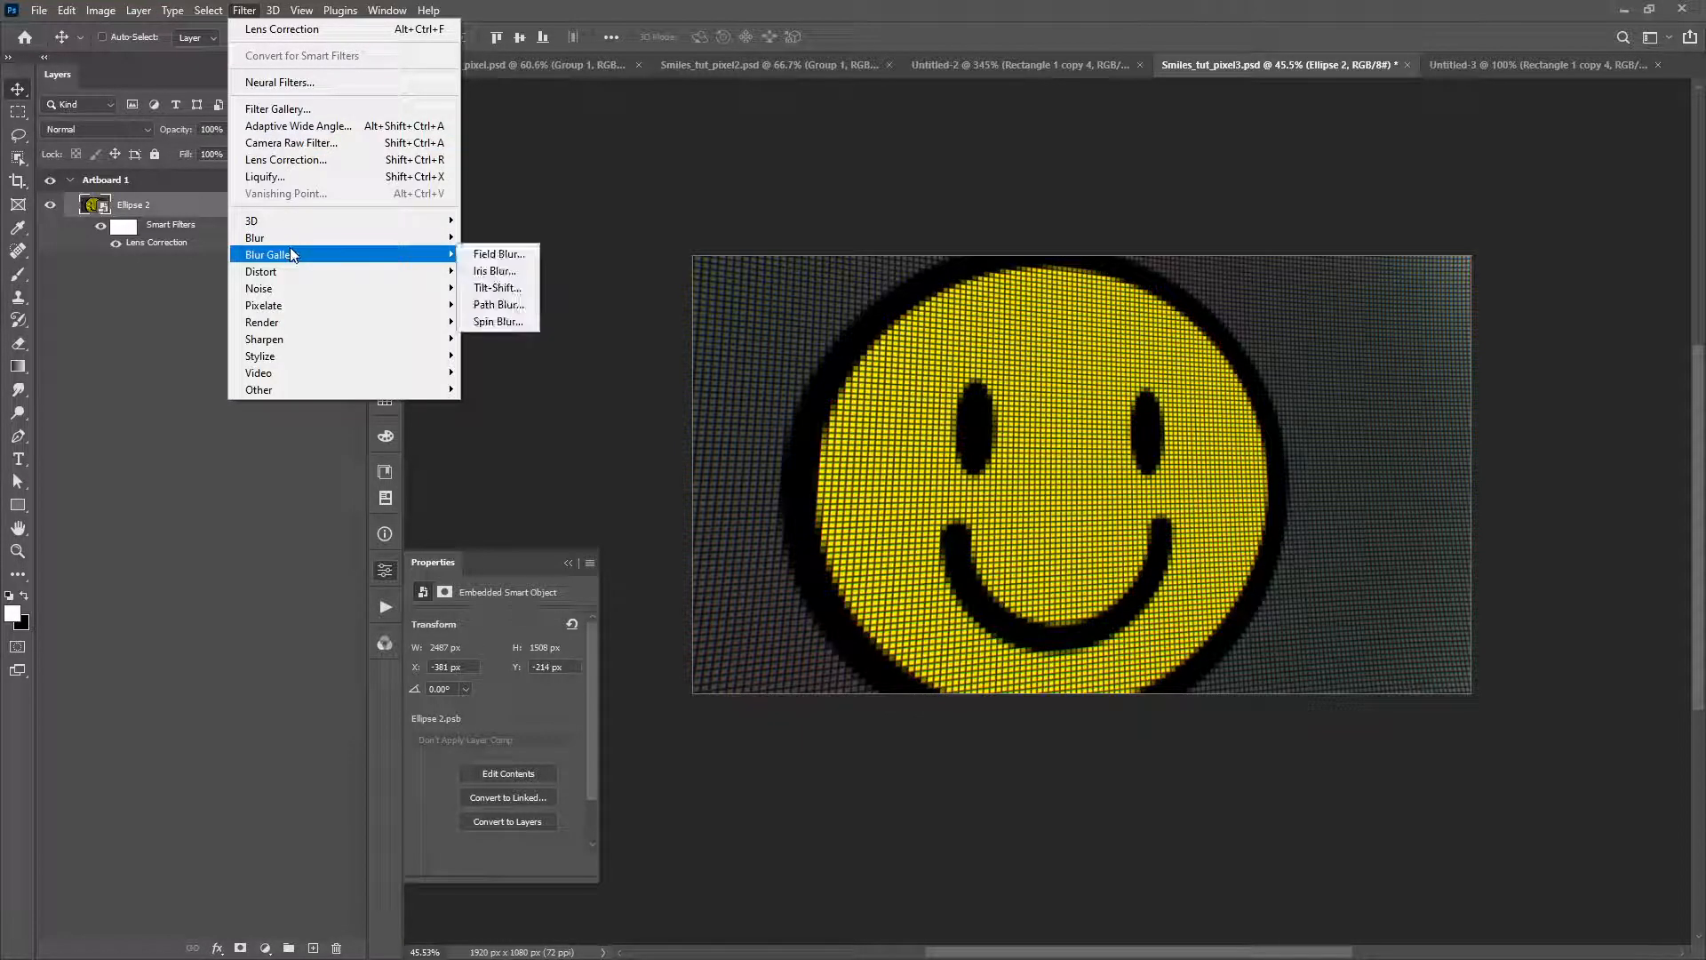
click(512, 290)
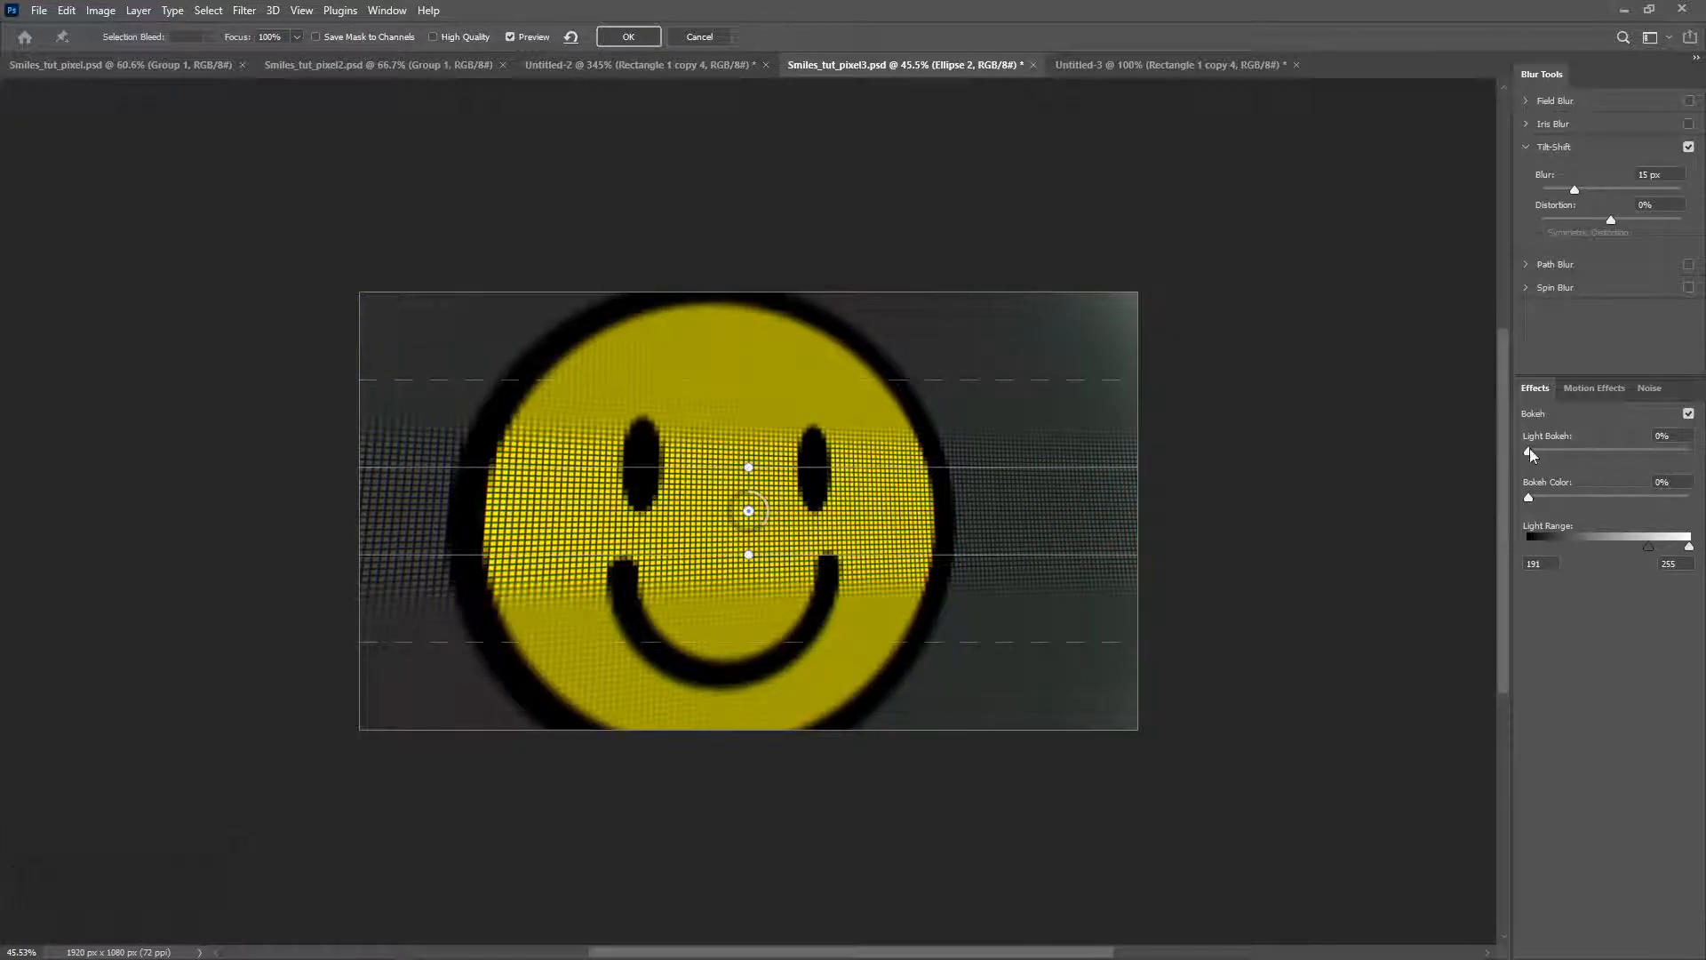
drag(1530, 450, 1602, 449)
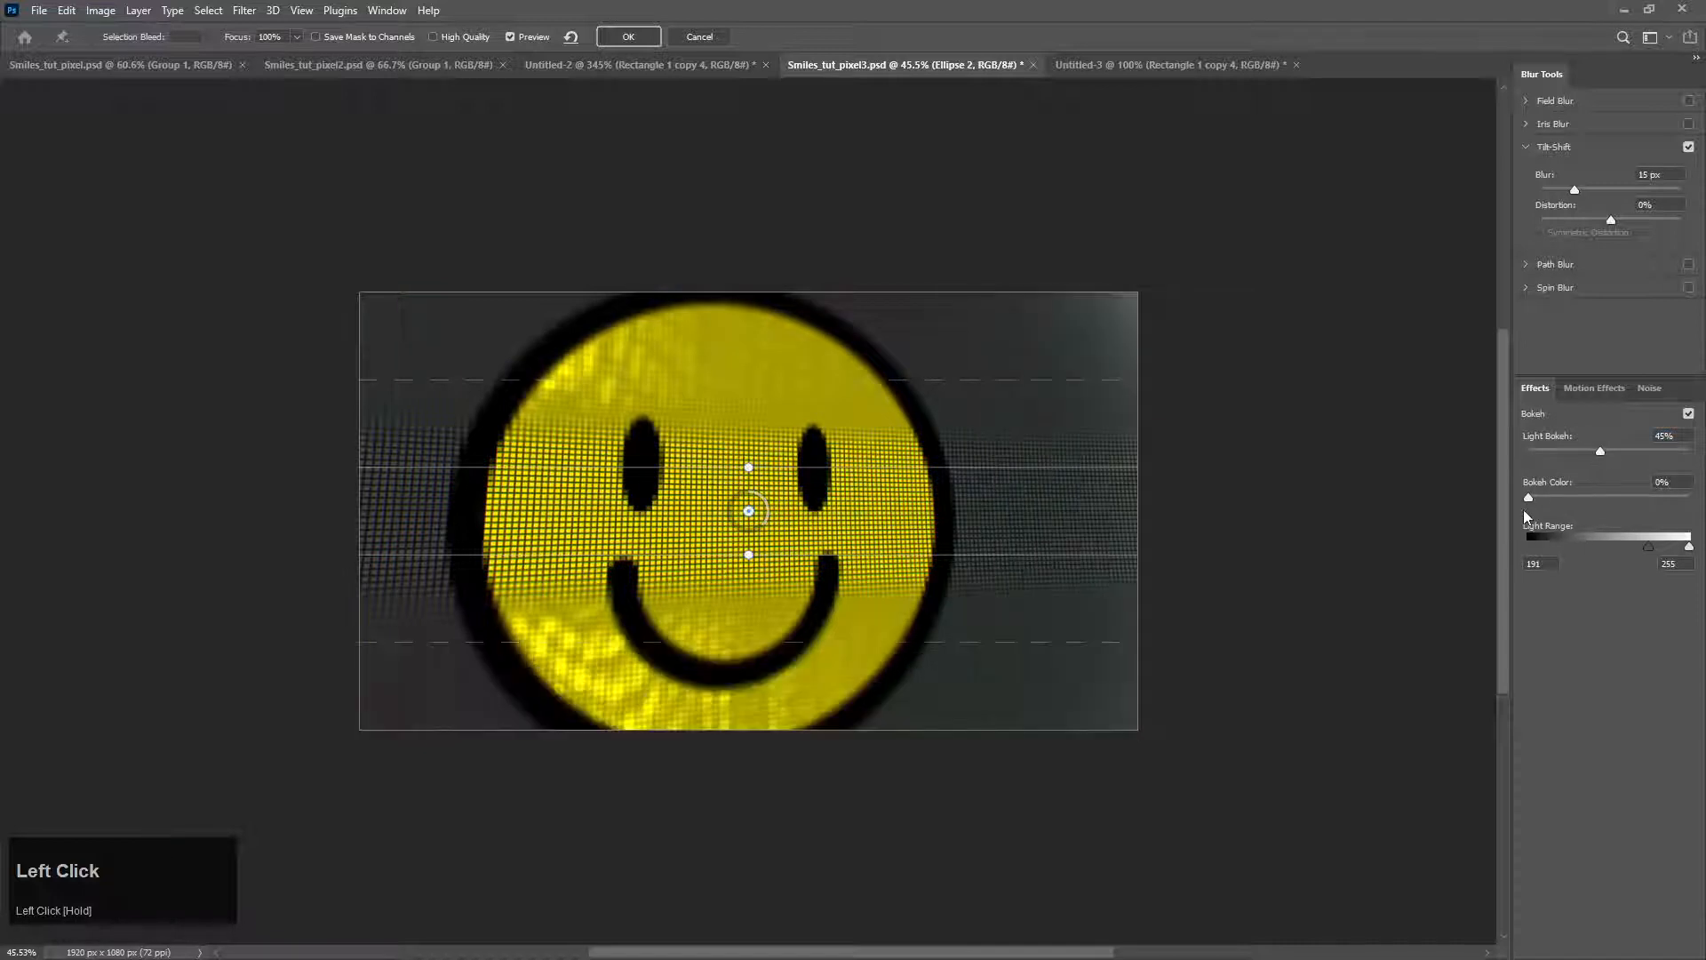
drag(1529, 507, 1669, 451)
drag(1607, 498, 1490, 507)
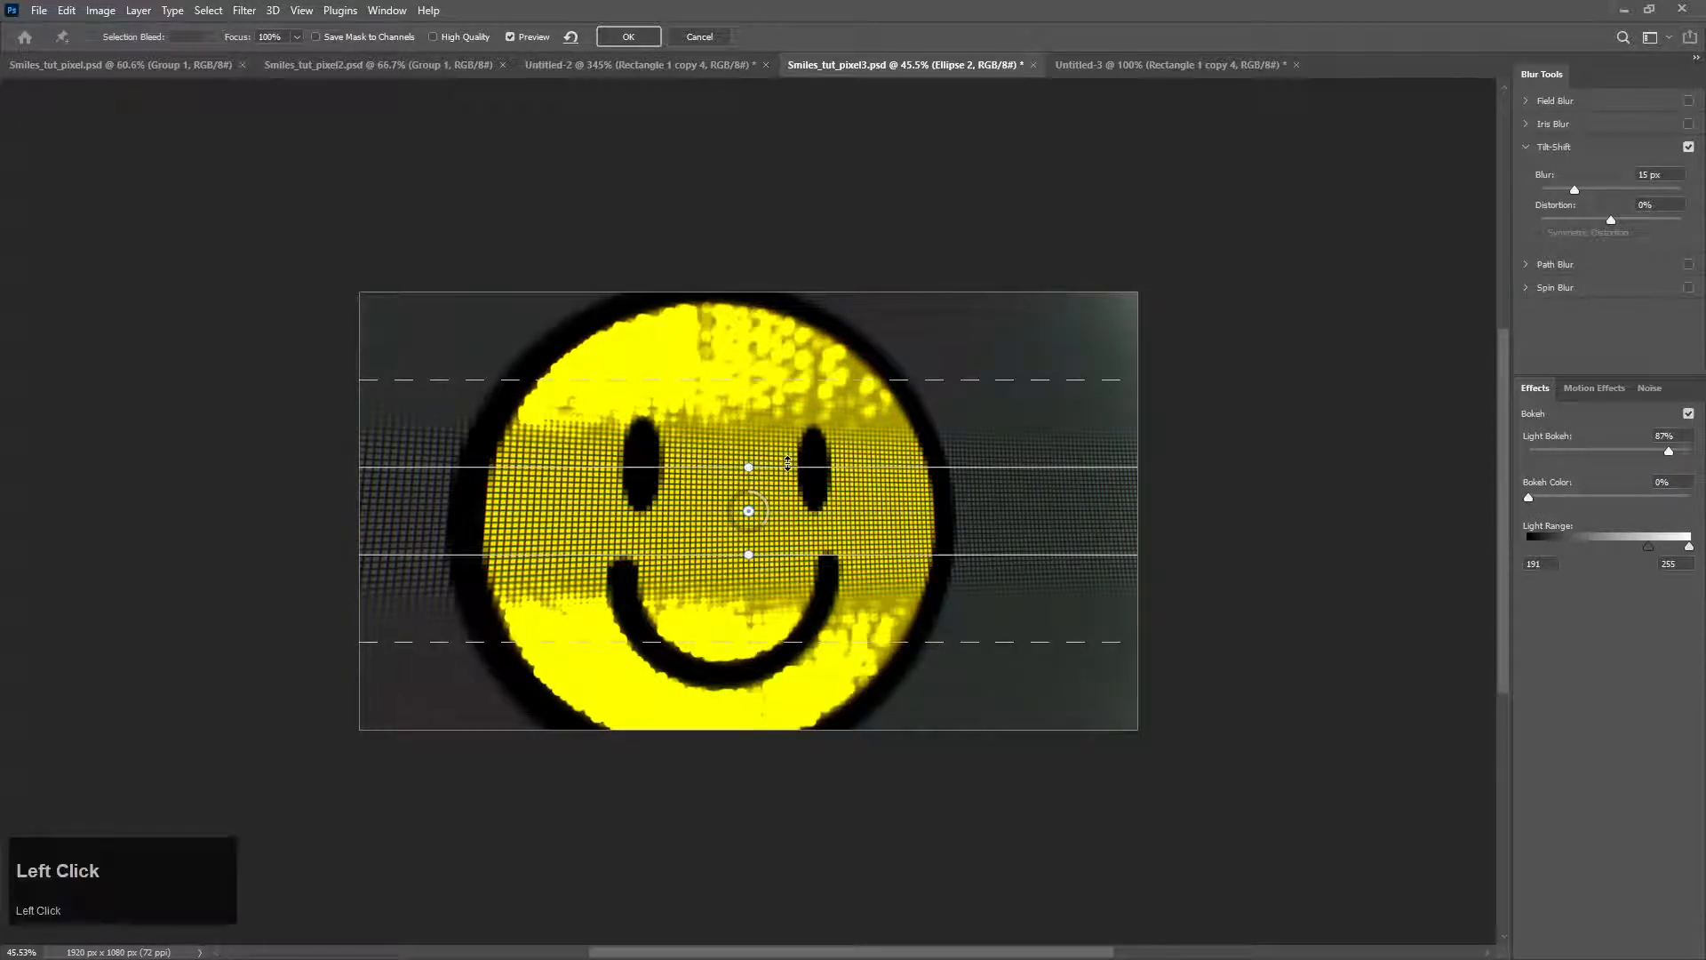
Step: Widen the horizontal tilt-shift focus band around the face and move both outer blur limits beyond the artboard
drag(787, 466, 798, 395)
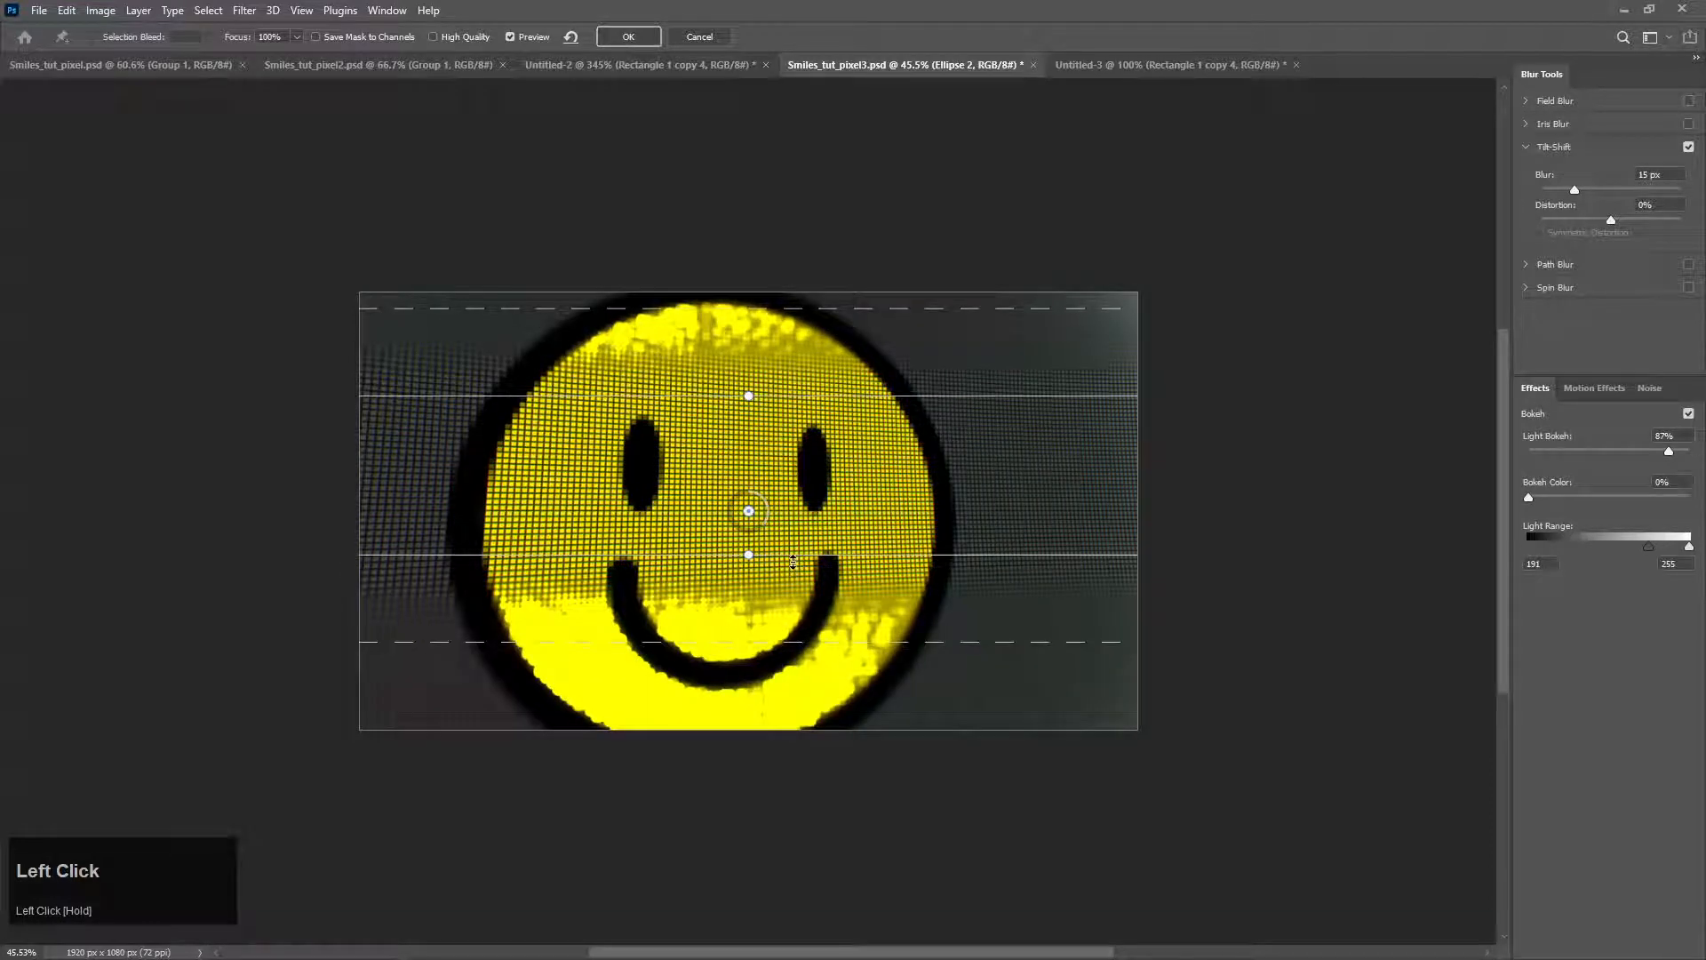
drag(793, 556, 793, 604)
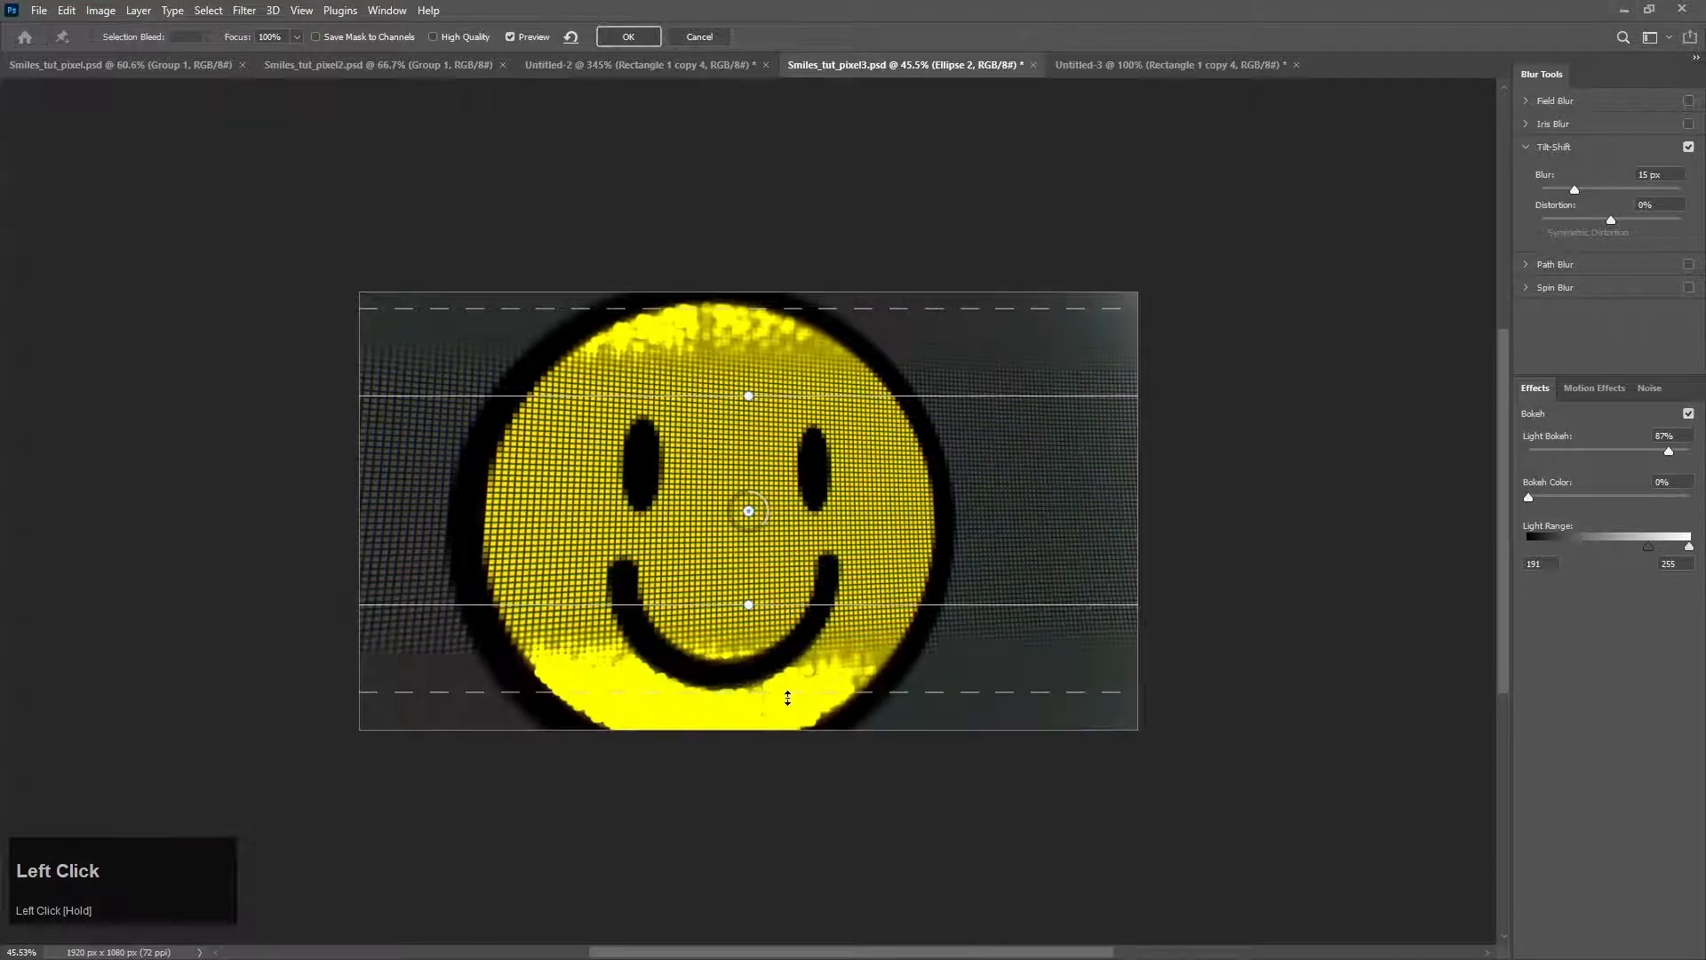
drag(785, 697, 769, 821)
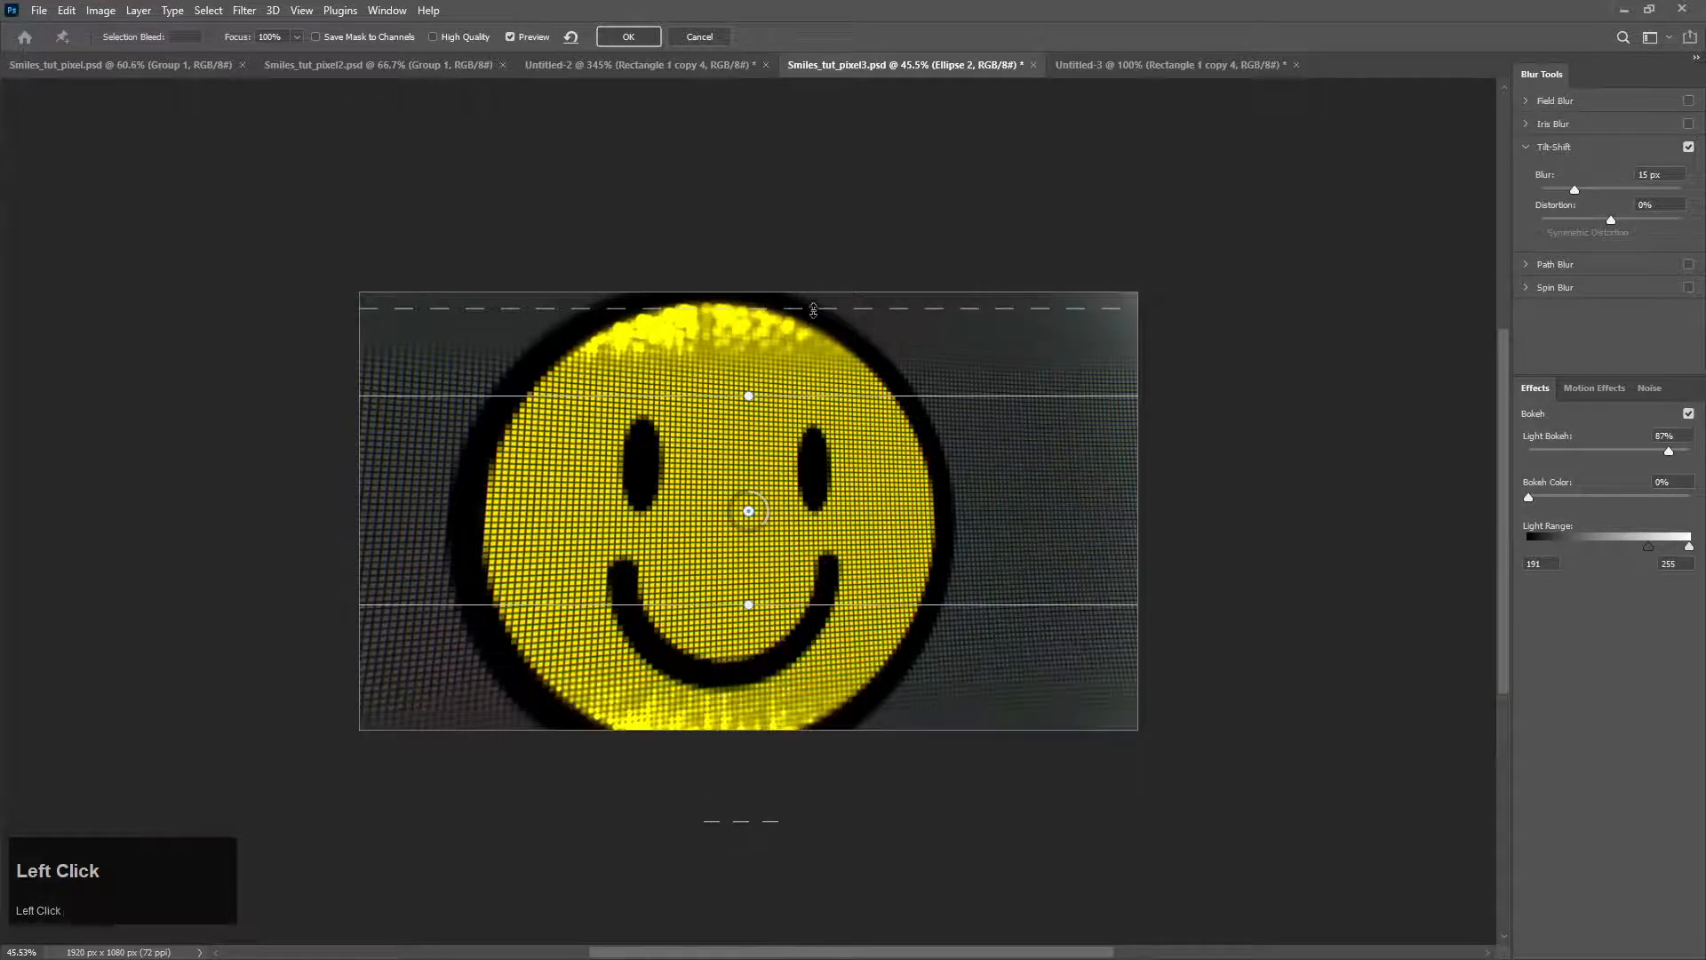
drag(813, 308, 789, 276)
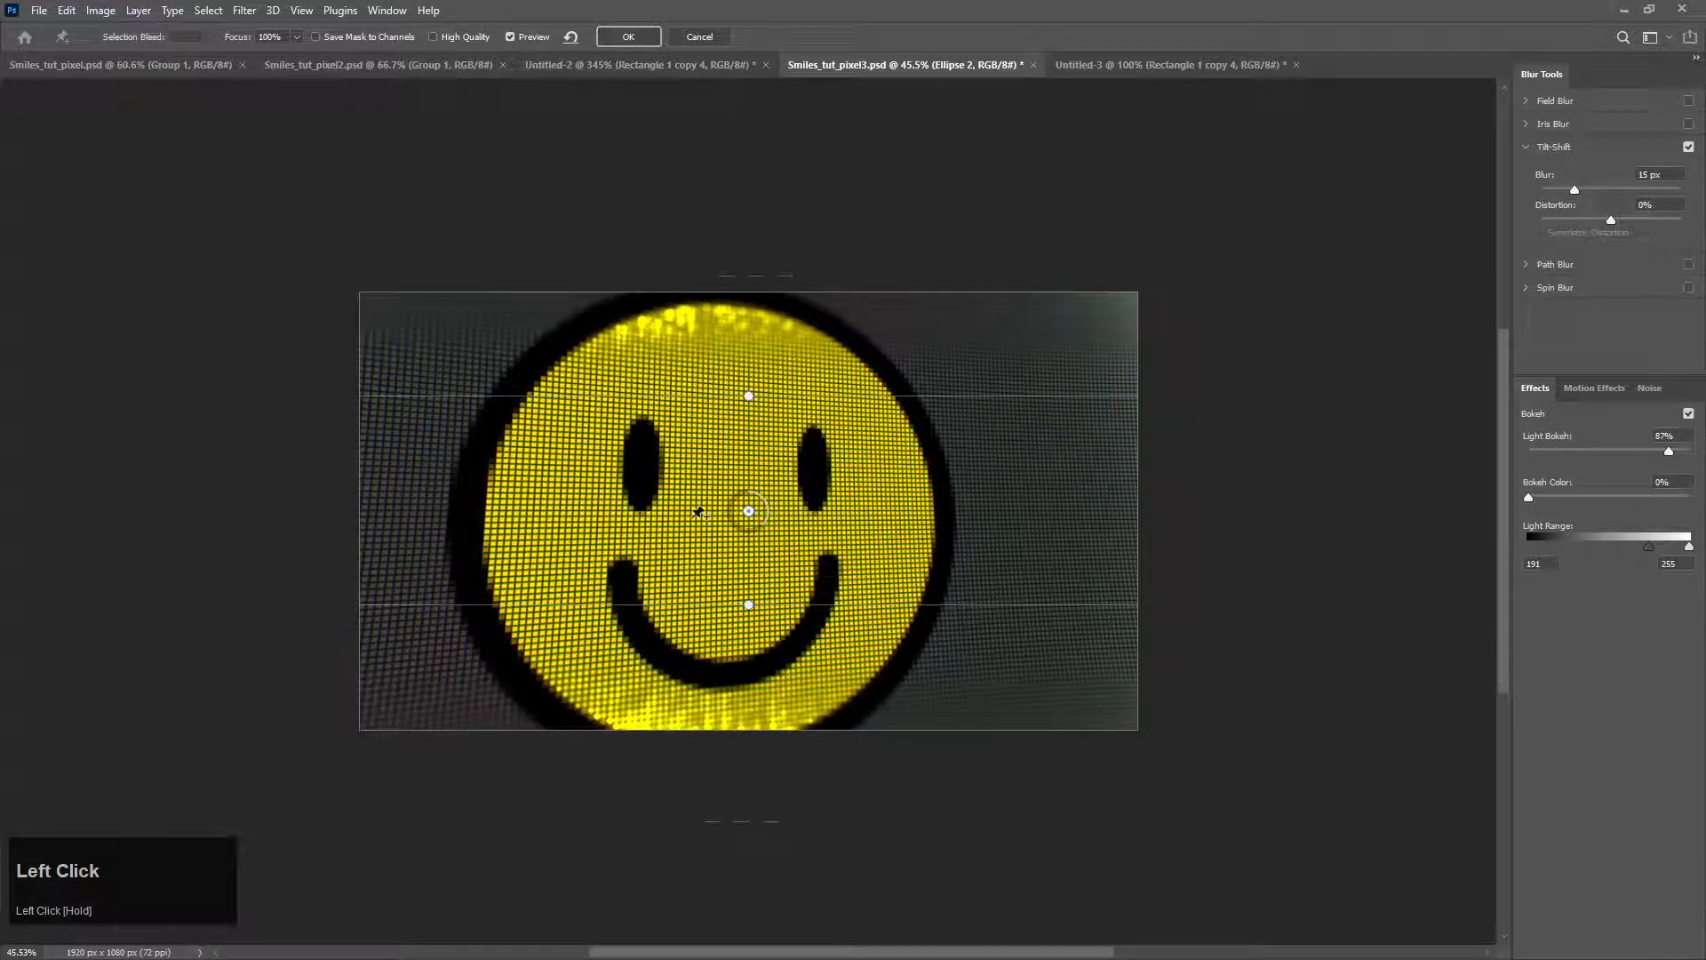
Step: Rotate the tilt-shift band diagonally across the smiley, narrow its focus zone, widen the blur transitions and apply the blur
drag(748, 391, 657, 440)
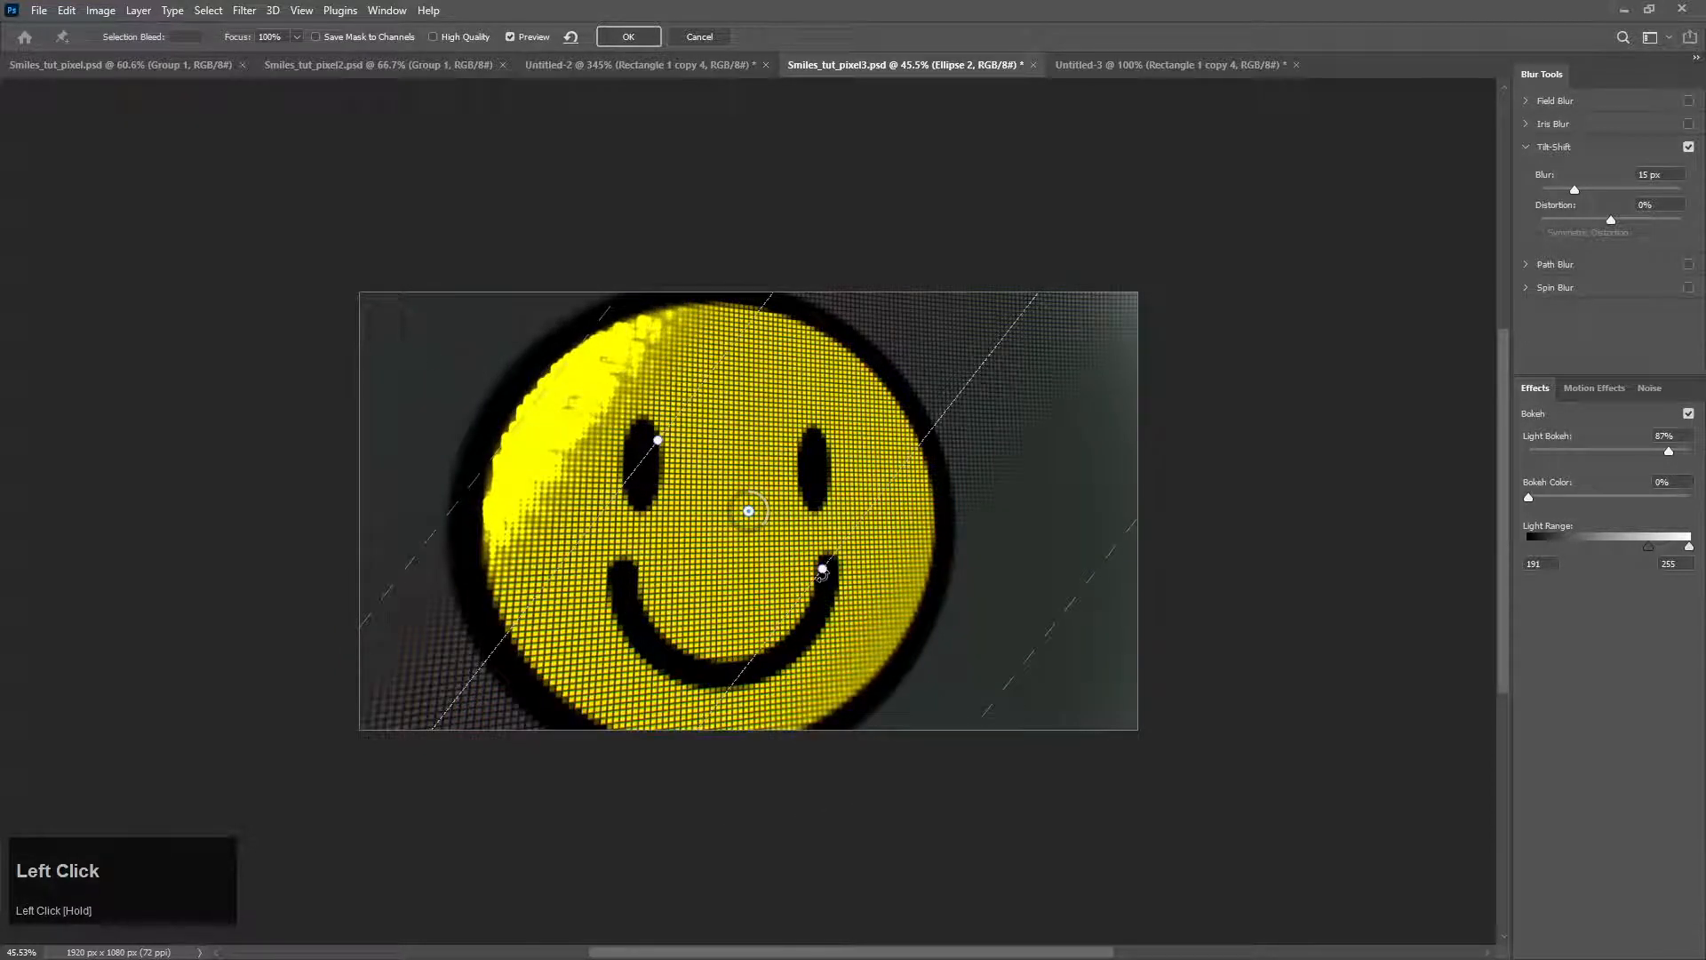
drag(824, 566, 637, 545)
drag(531, 491, 425, 410)
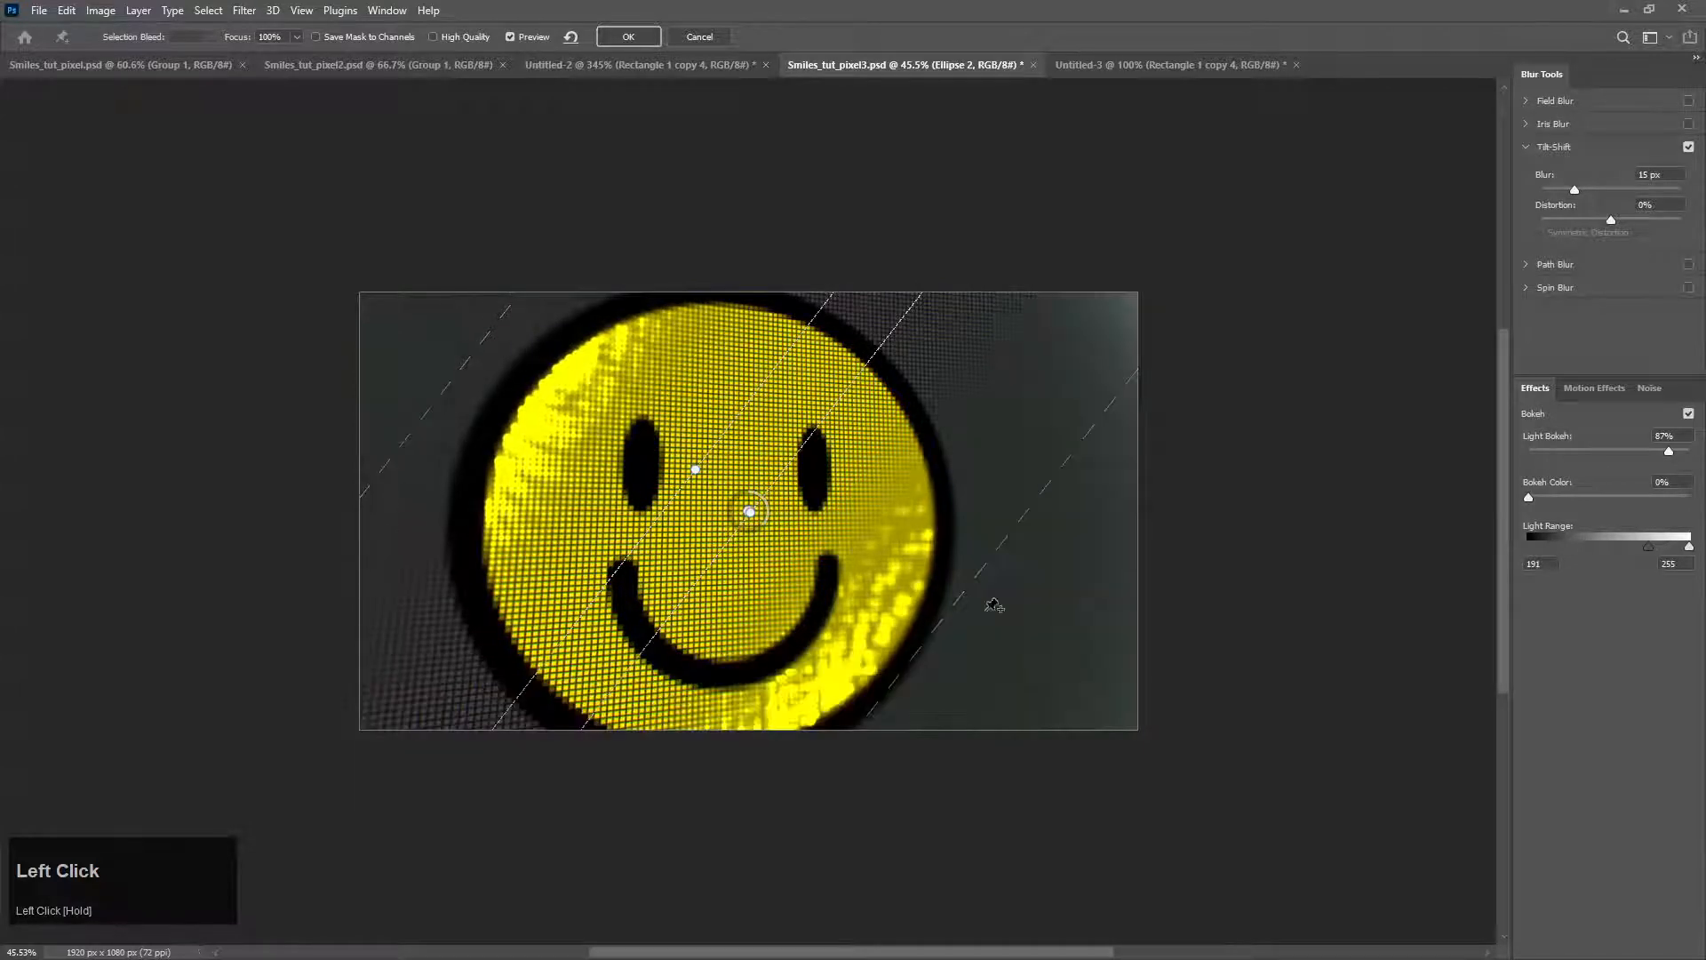
drag(919, 654, 954, 689)
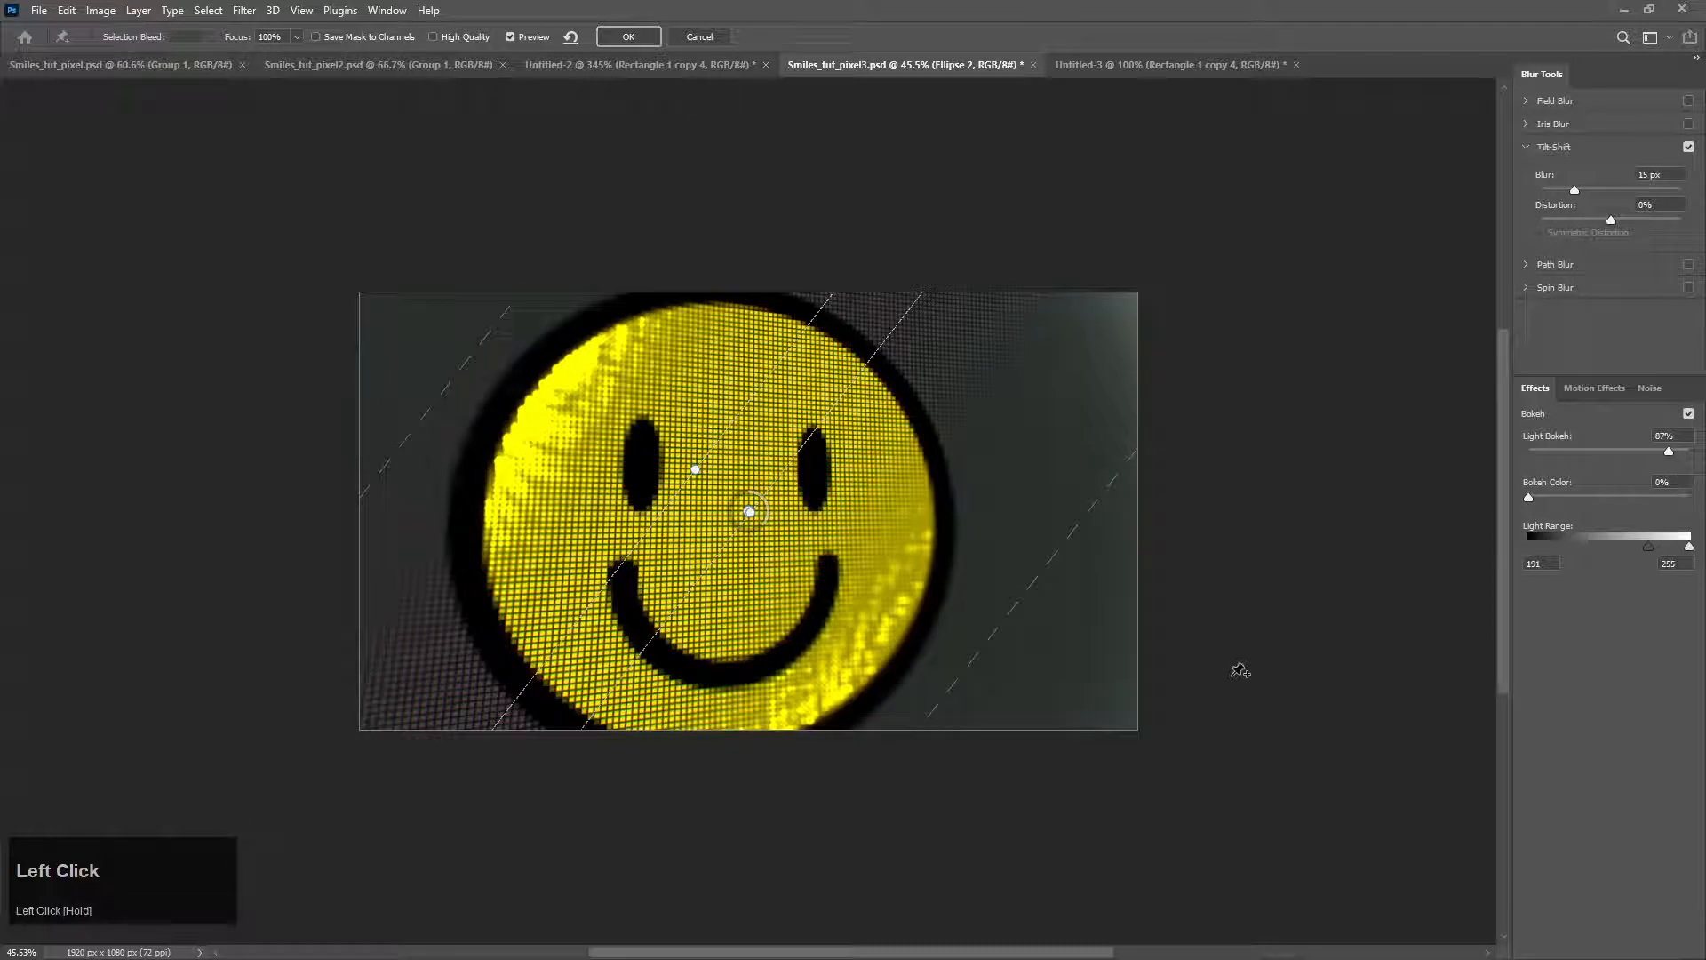
click(634, 38)
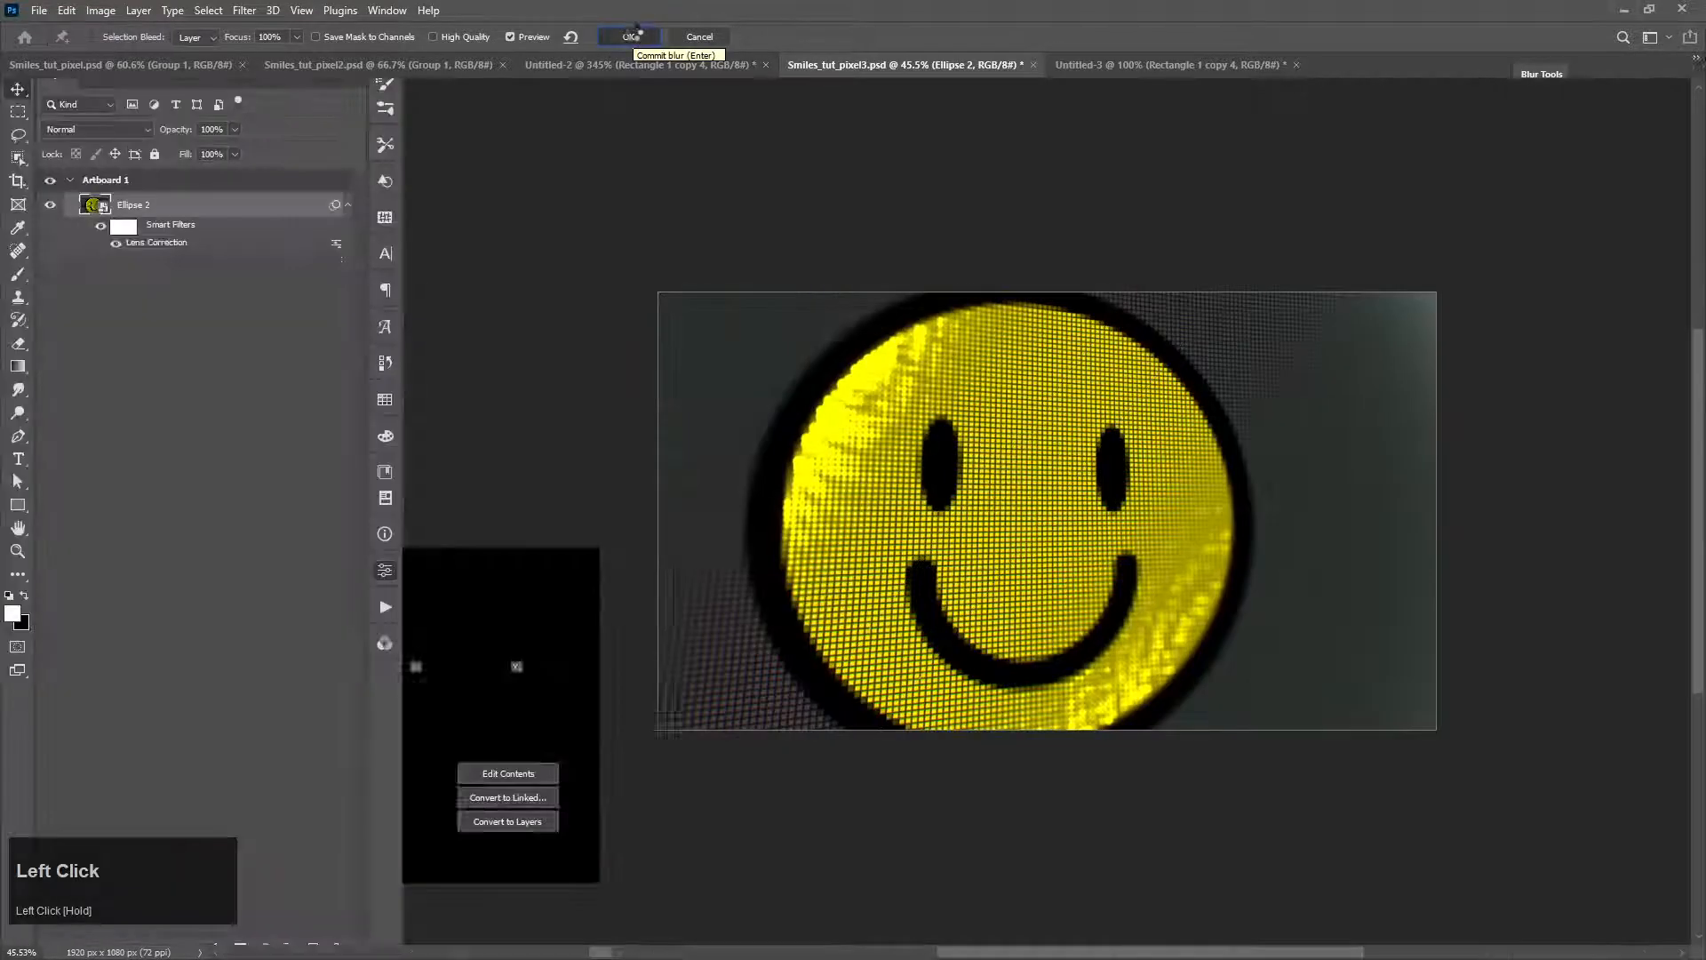
Step: Examine the blurred pixel smiley up close in full-screen view without the interface
scroll(1238, 868, up, 2)
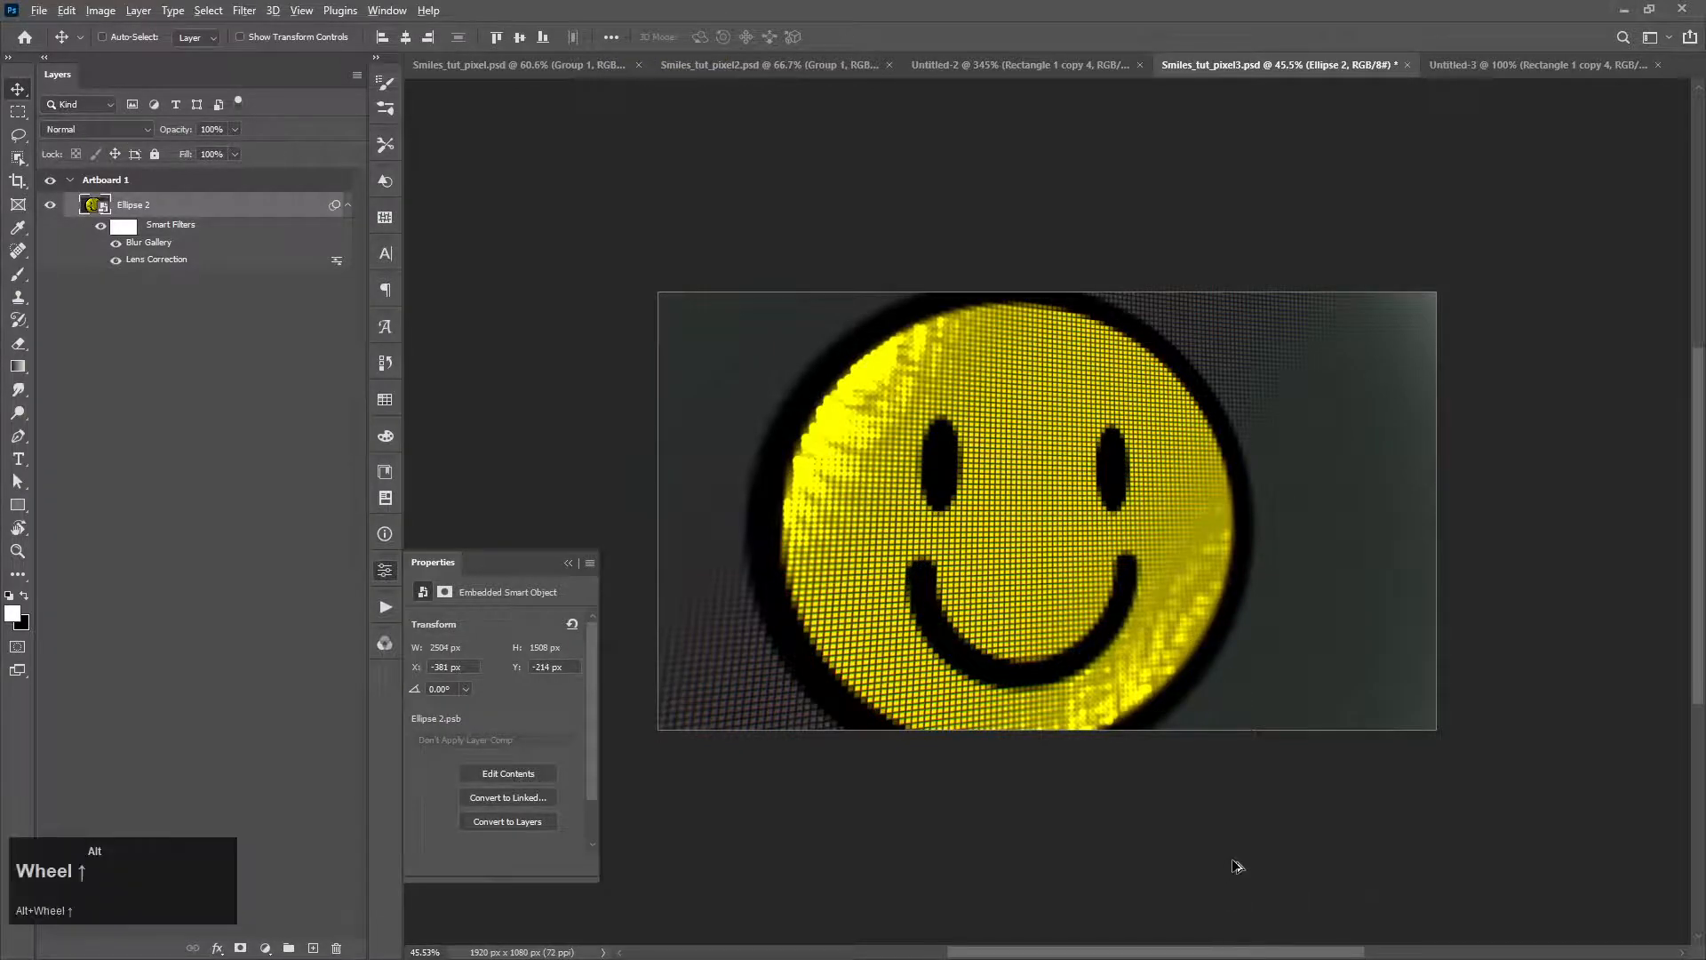
drag(1131, 590, 1356, 742)
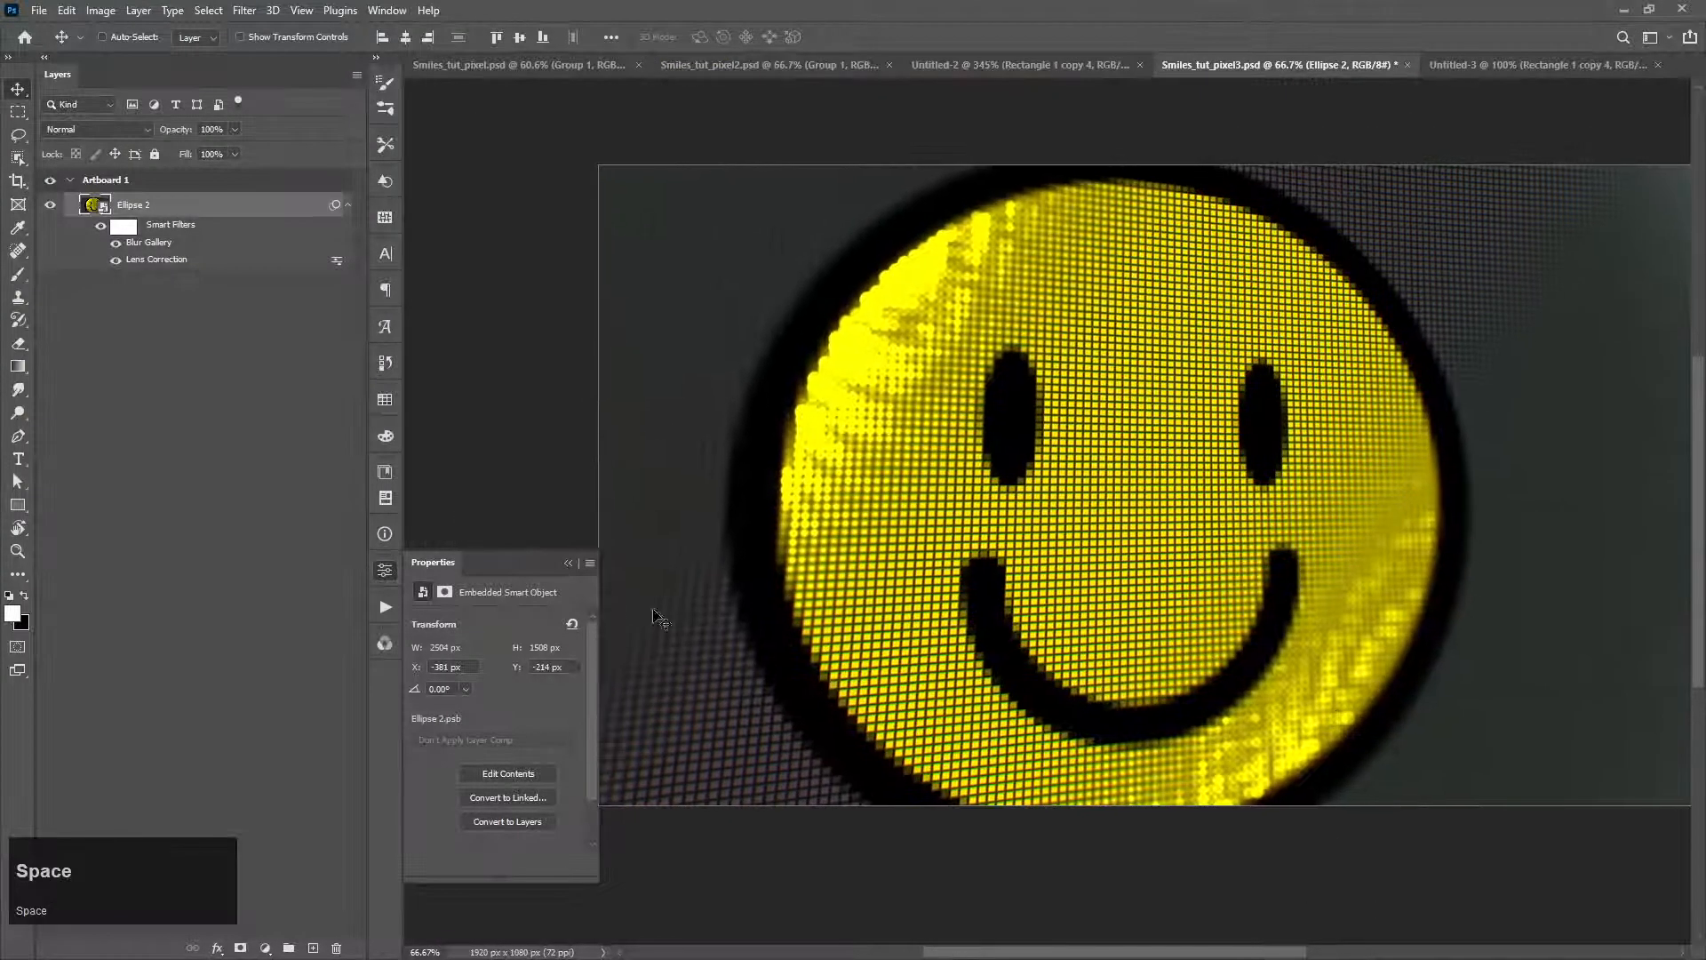
click(568, 563)
alt+scroll(1463, 648, up, 2)
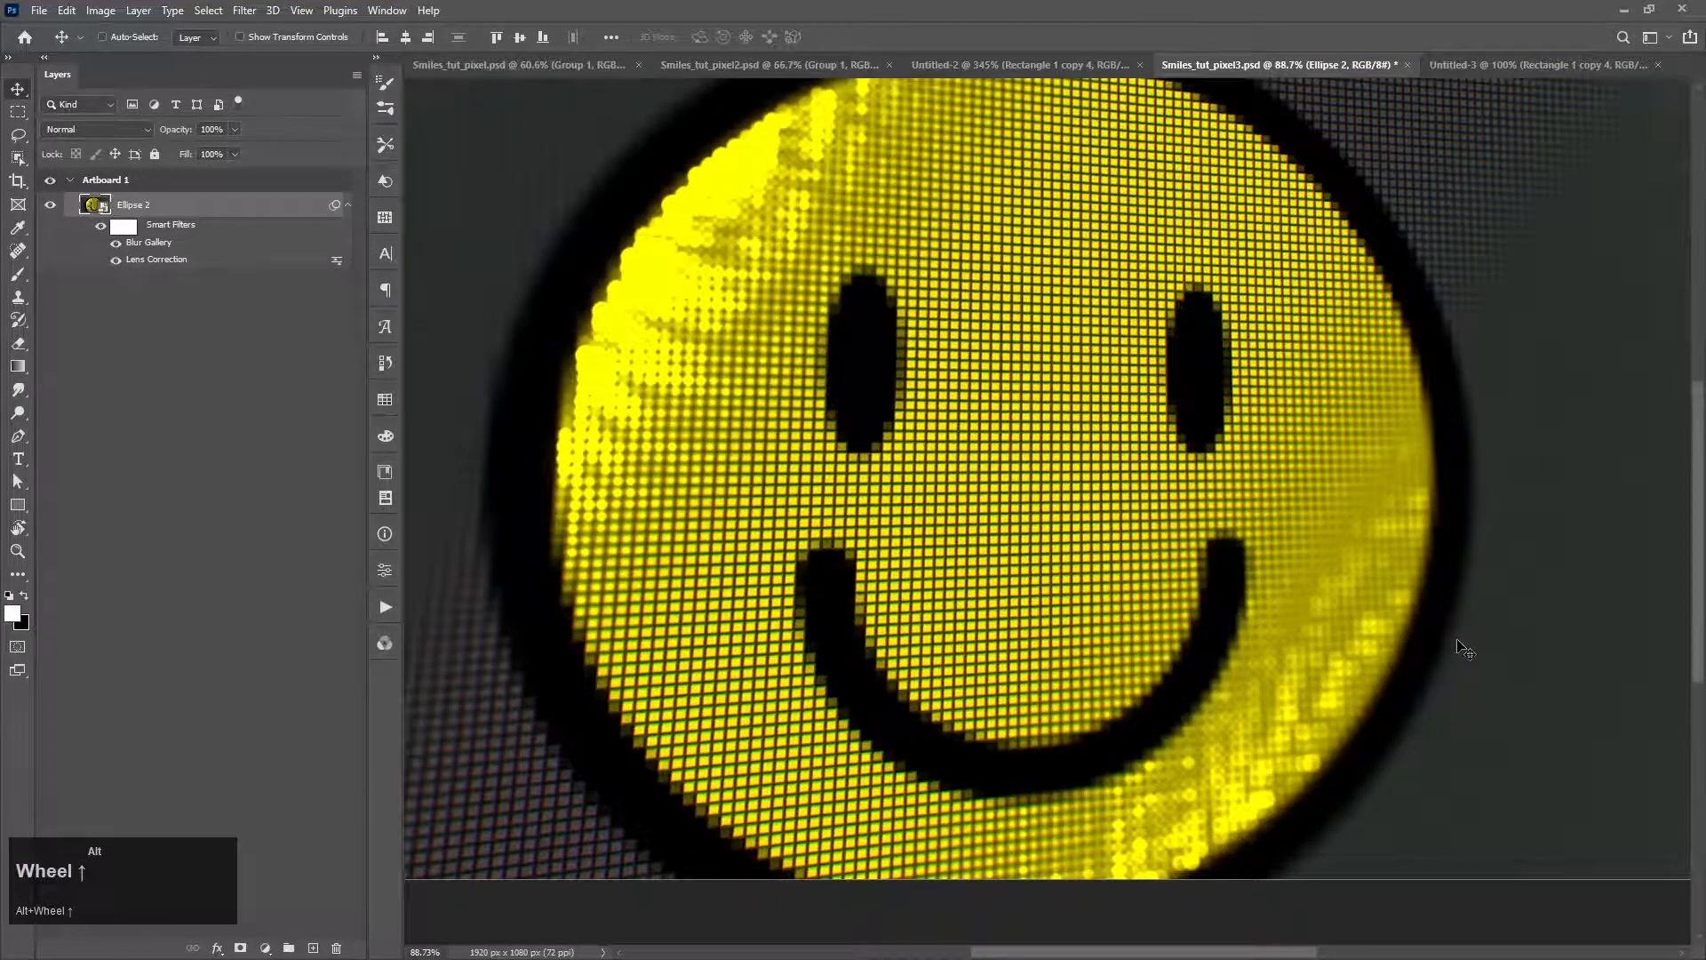
scroll(1465, 648, down, 1)
key(f)
key(f)
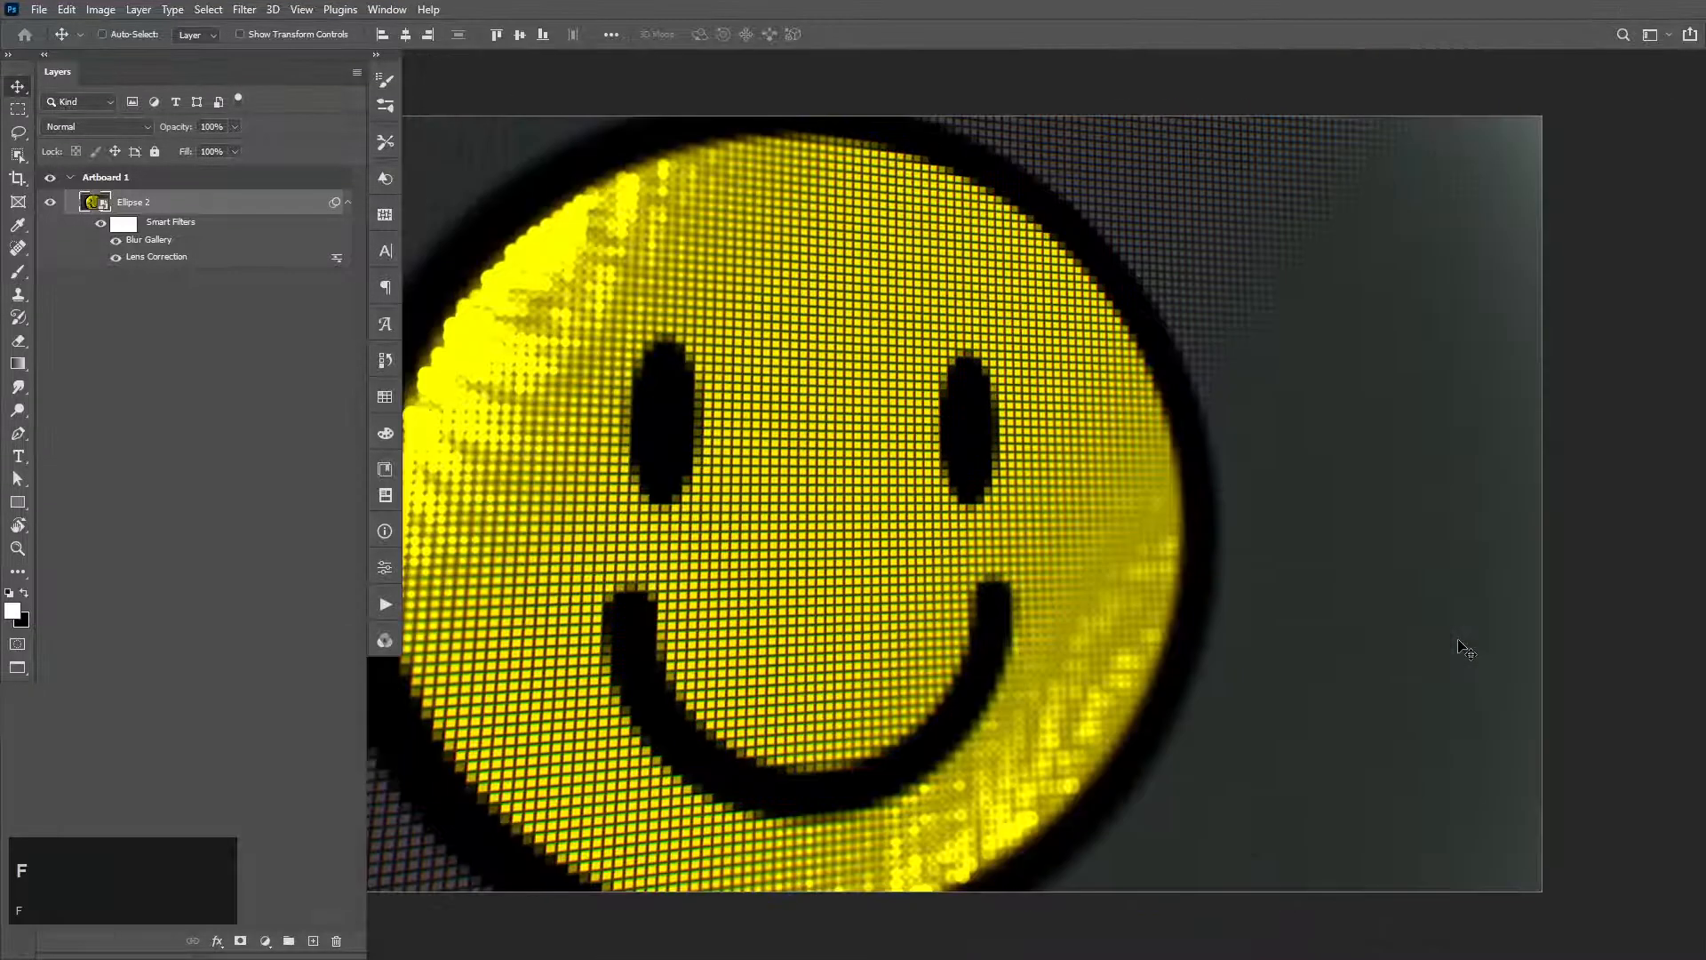
scroll(1289, 658, up, 1)
key(space)
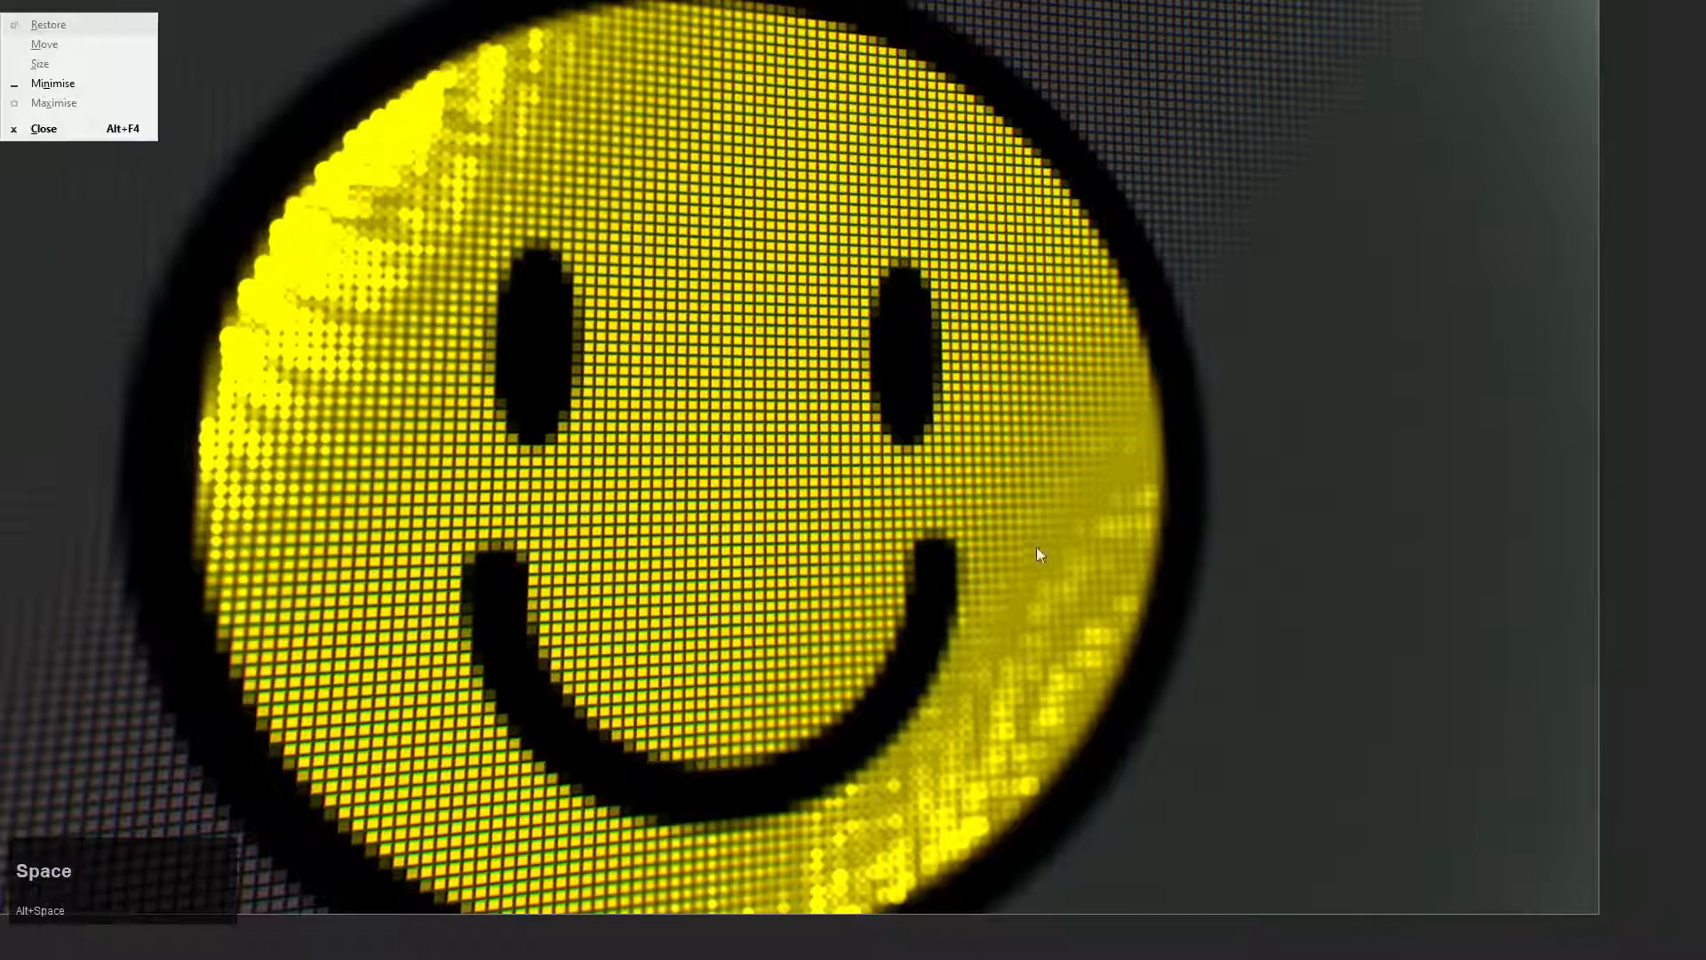
drag(1036, 560, 1191, 585)
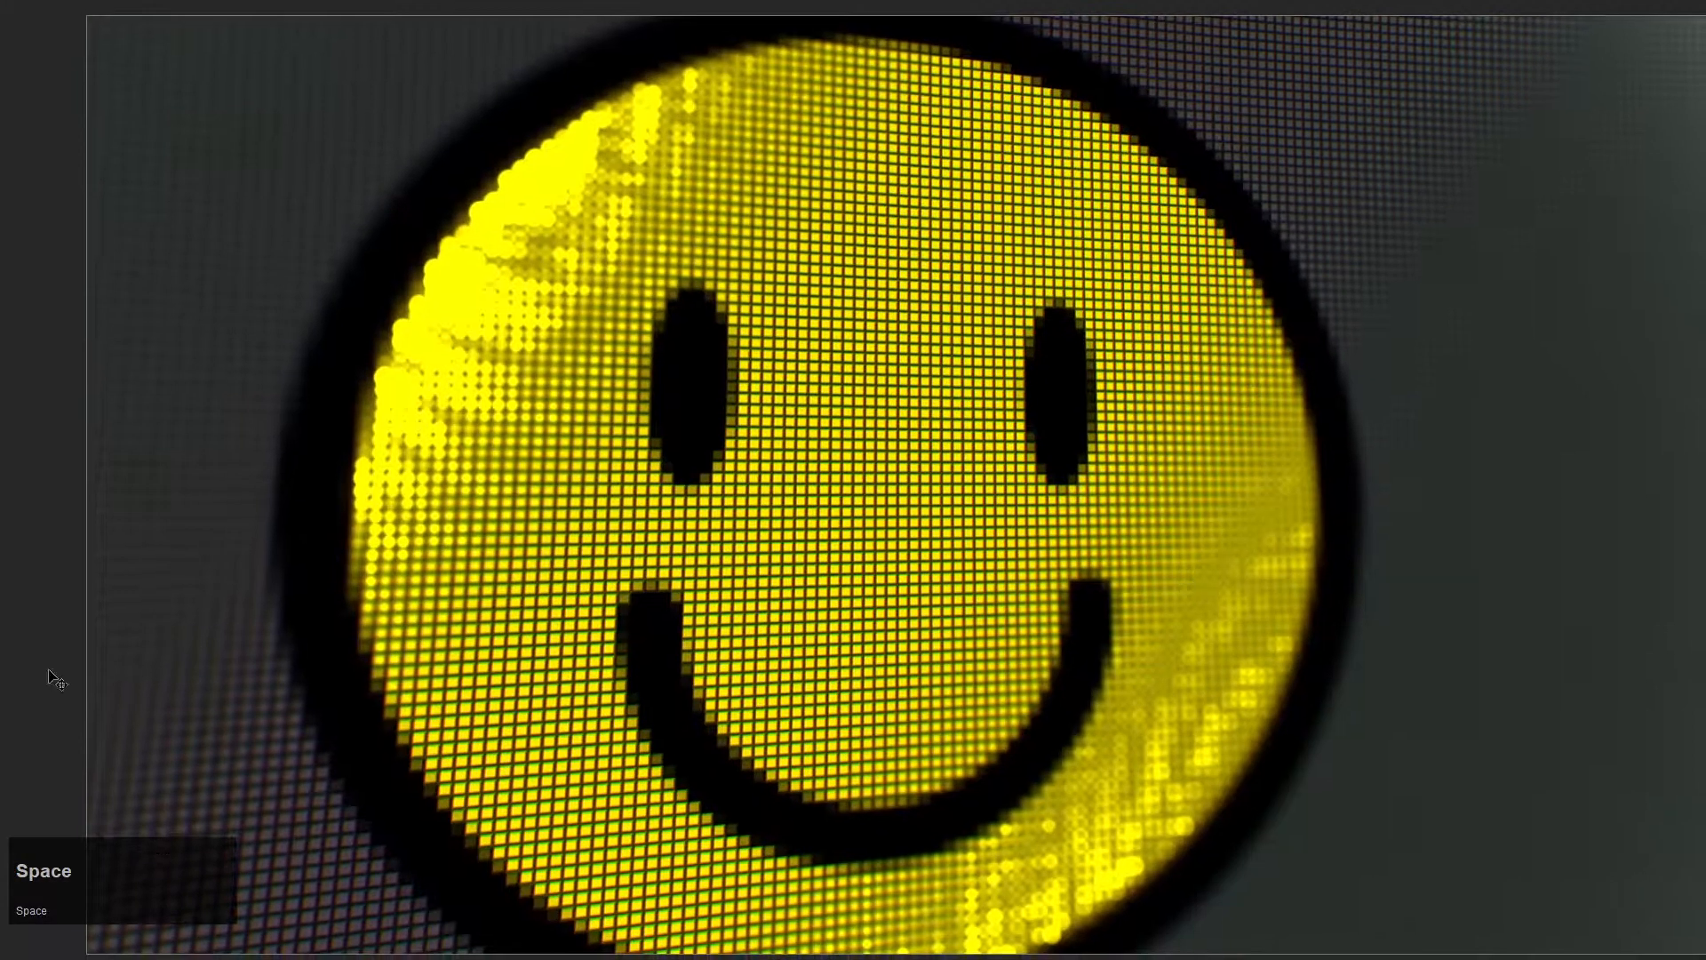